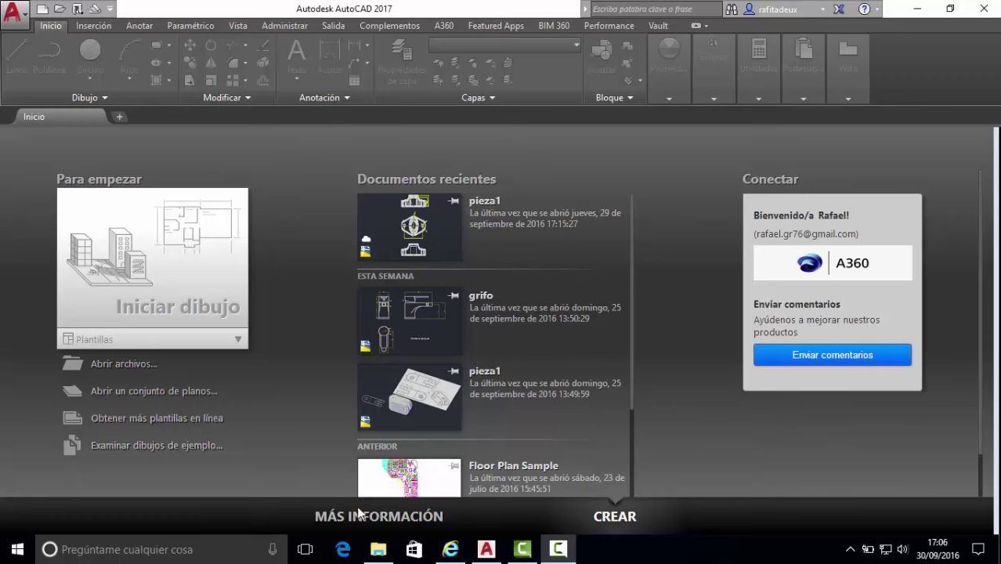
Step: Launch Edge and go to YouTube
click(343, 549)
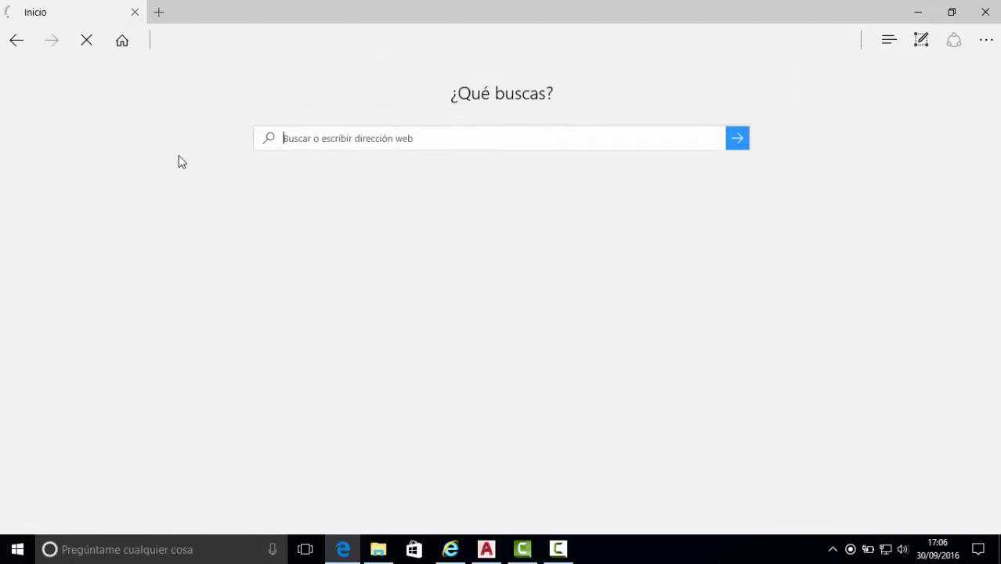
text(y)
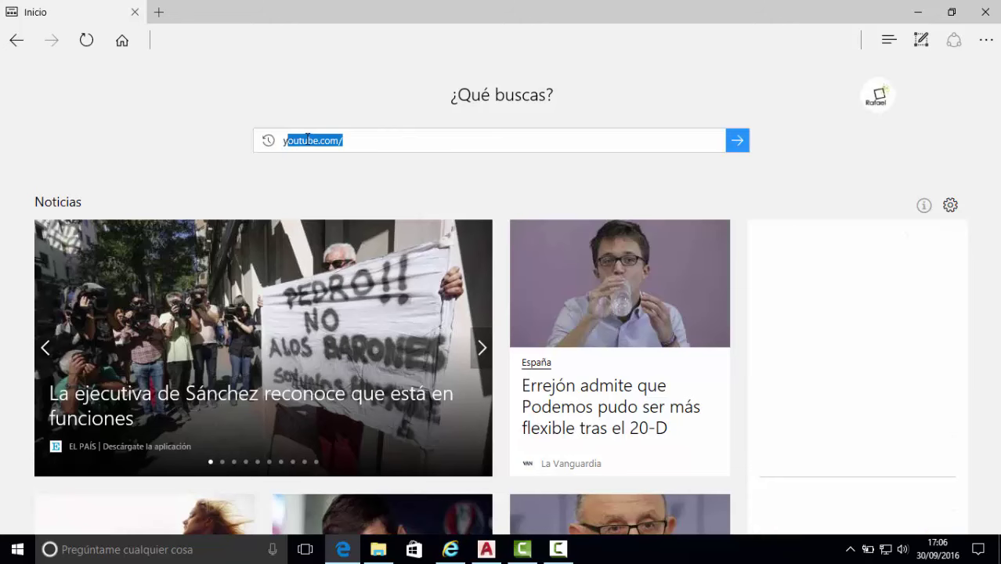
text(outube)
key(Return)
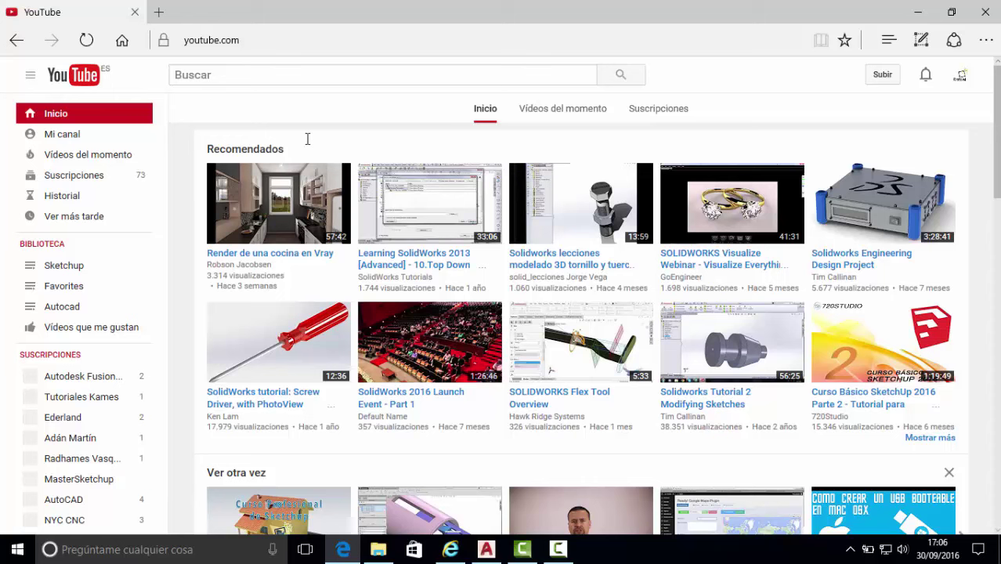
Step: From the channel page, open the featured video 'Curso Profesional Sketchup parte 23 Arquitectura 5'
click(70, 138)
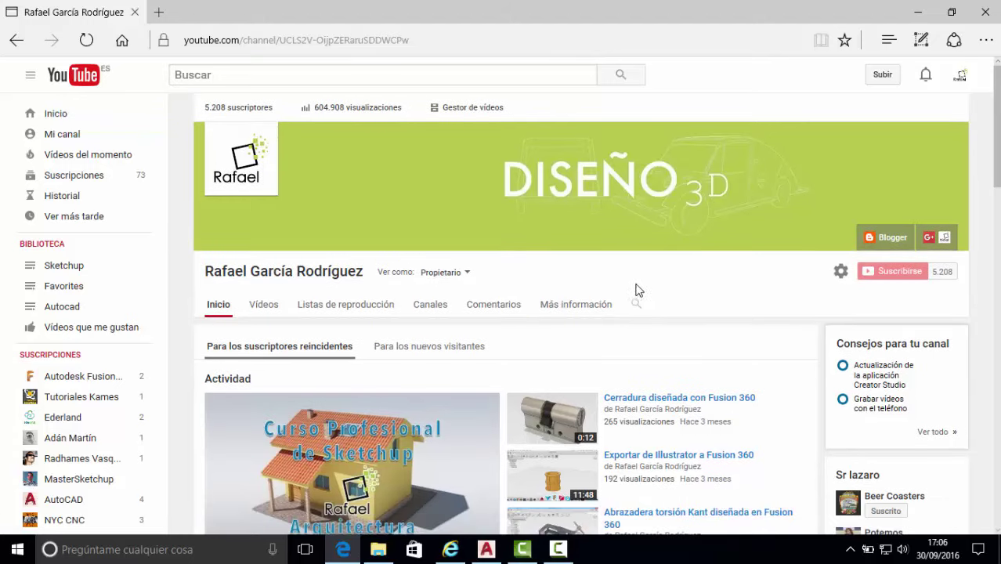
scroll(640, 287, down, 3)
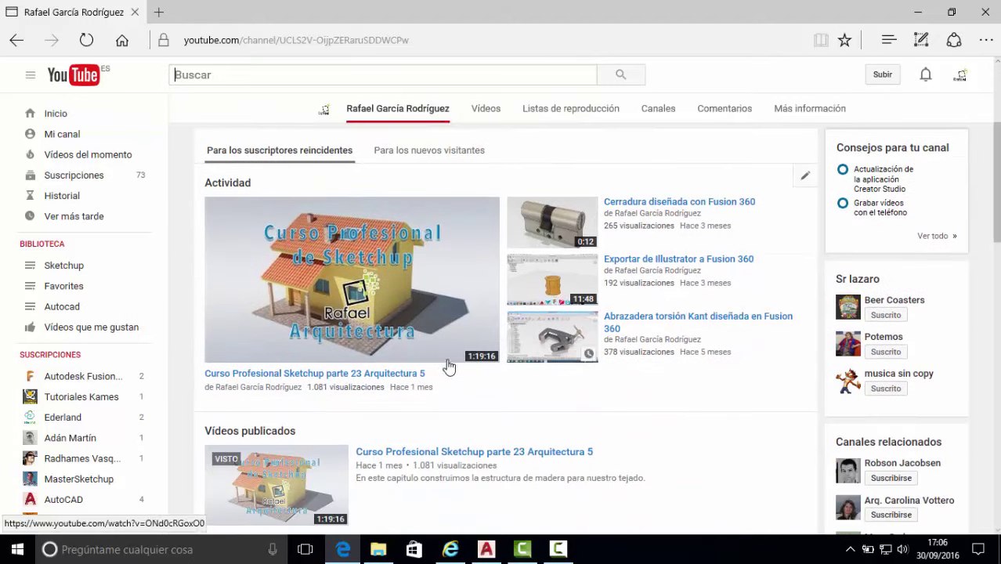
click(381, 373)
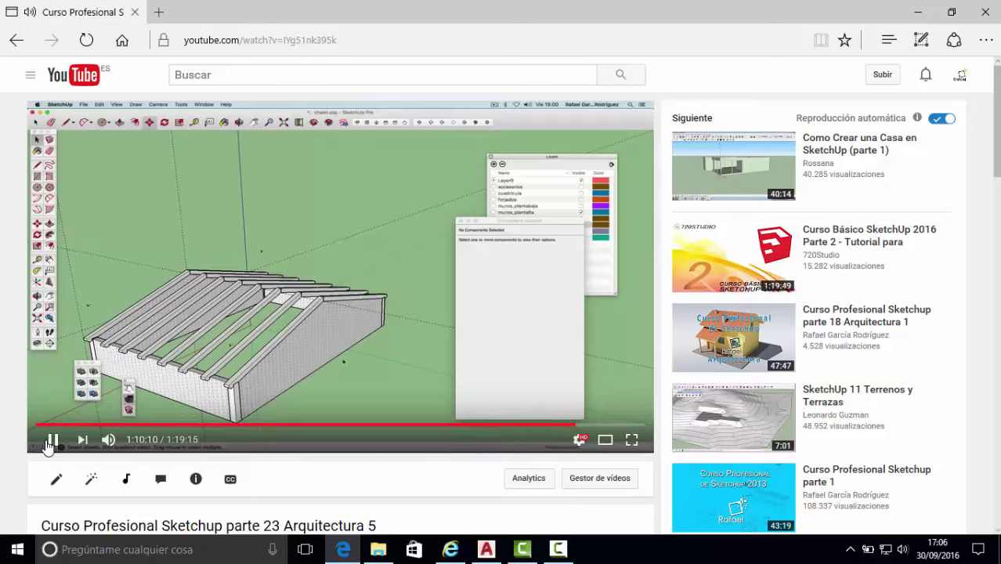
Step: Pause the Sketchup part 23 video, show its full description, then bring up Internet Explorer on MSN
click(53, 440)
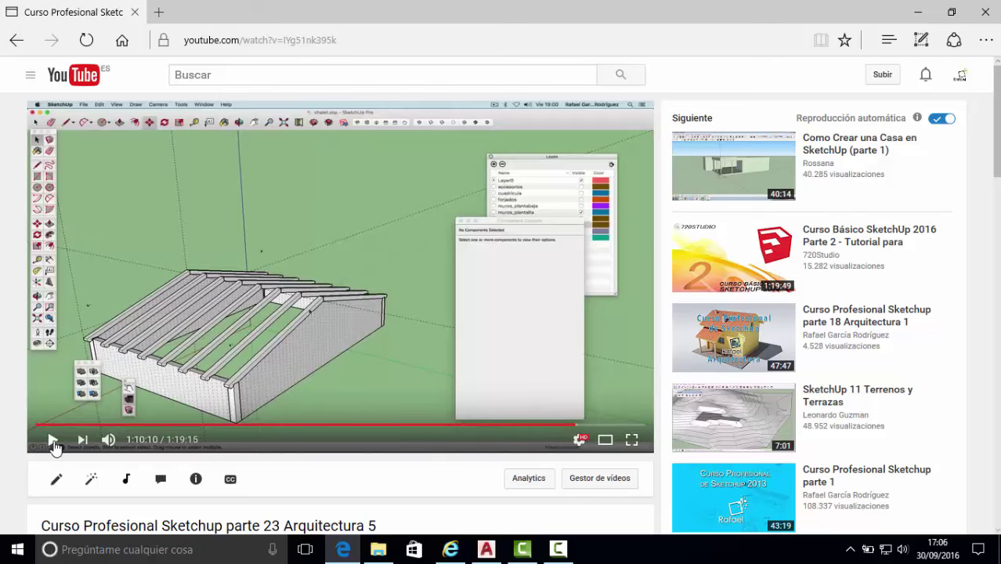
scroll(318, 379, down, 2)
scroll(319, 380, down, 1)
scroll(319, 382, down, 1)
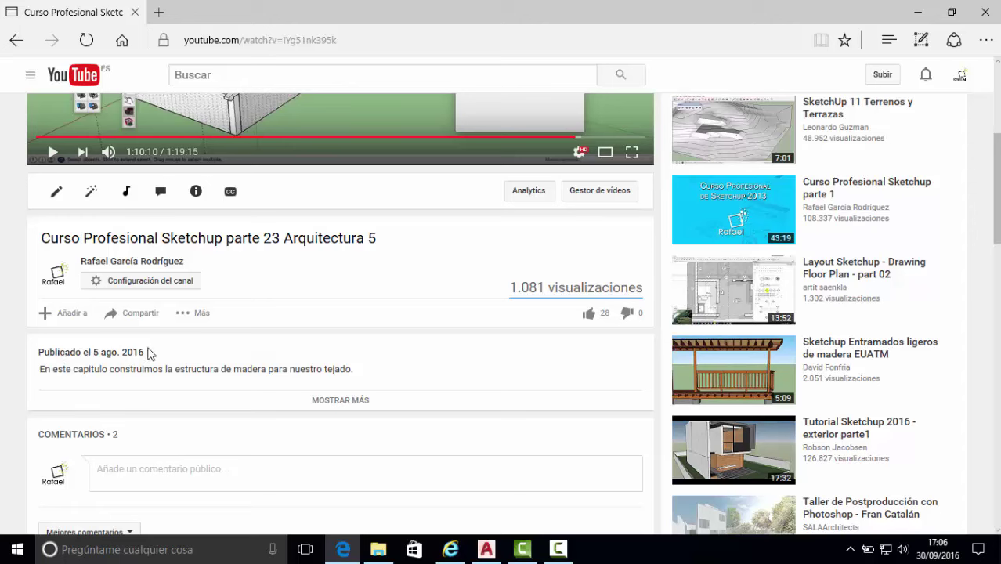
mouse_move(196, 369)
mouse_move(235, 368)
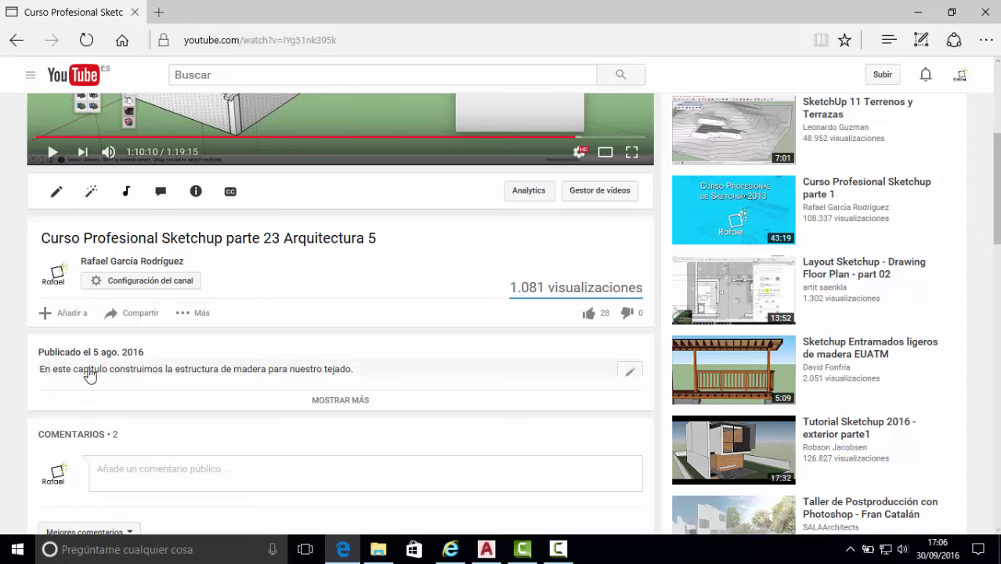
click(353, 406)
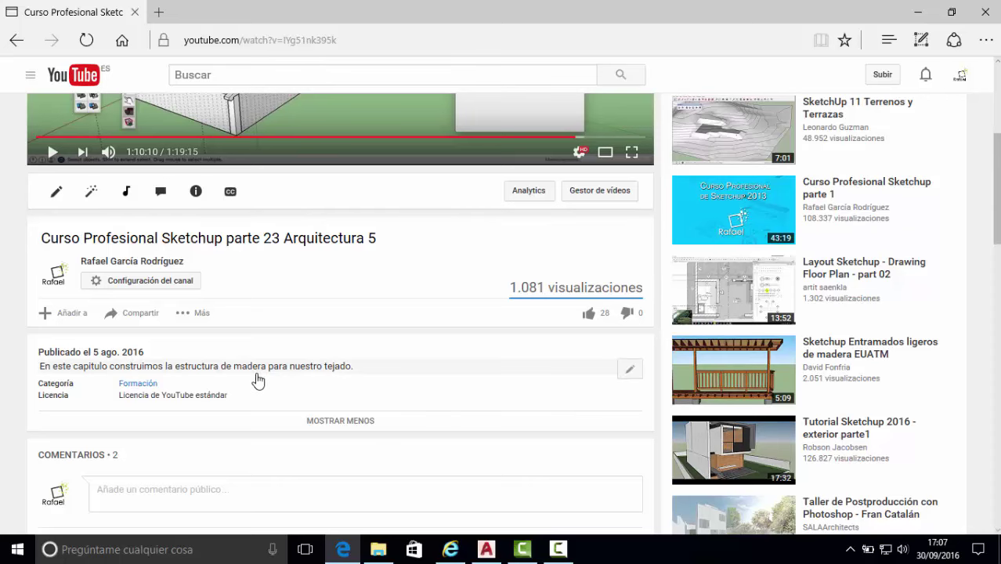
click(450, 549)
Step: Paste the A360 viewer share link into the address bar to load pieza1.dwg
click(233, 29)
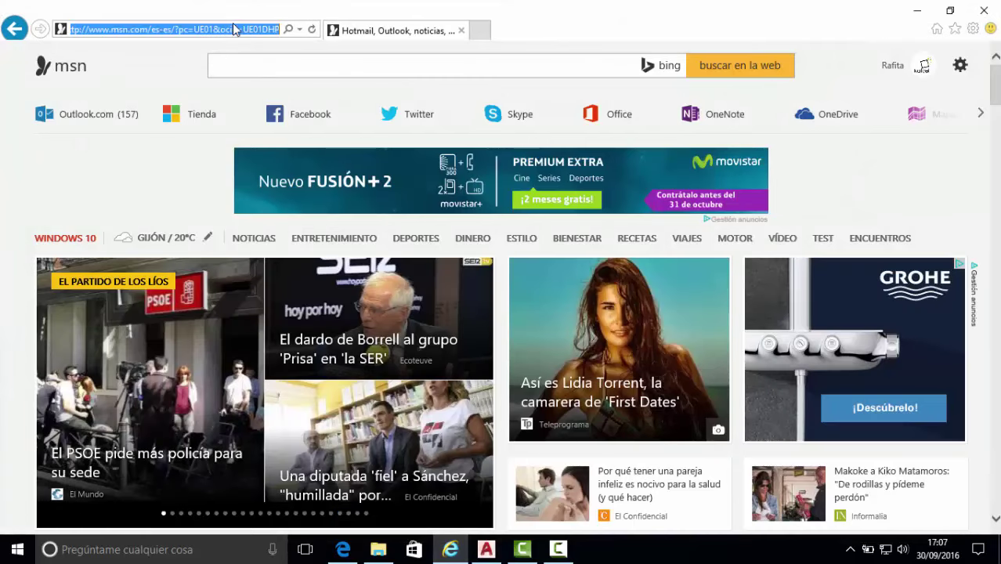
key(ctrl+v)
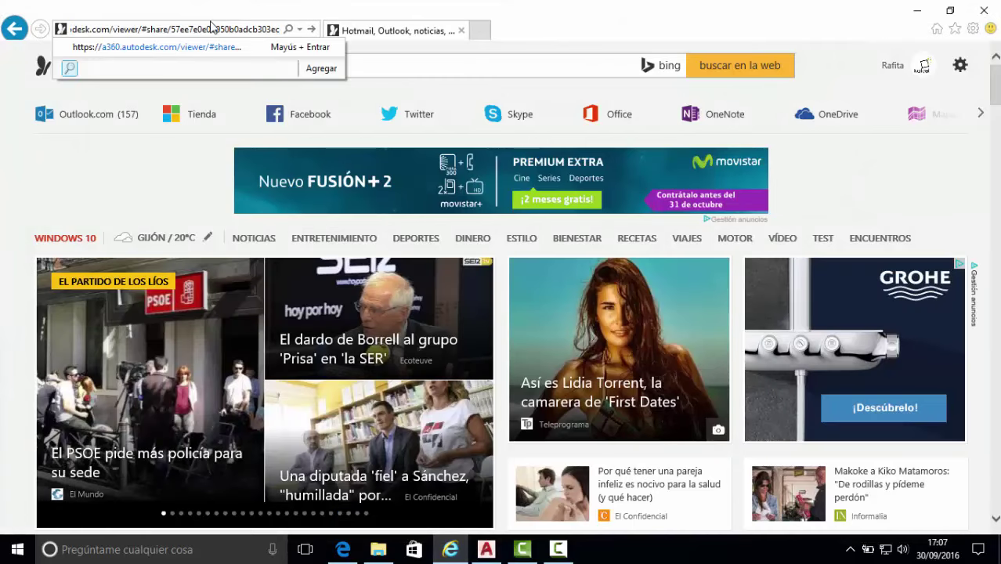
key(Return)
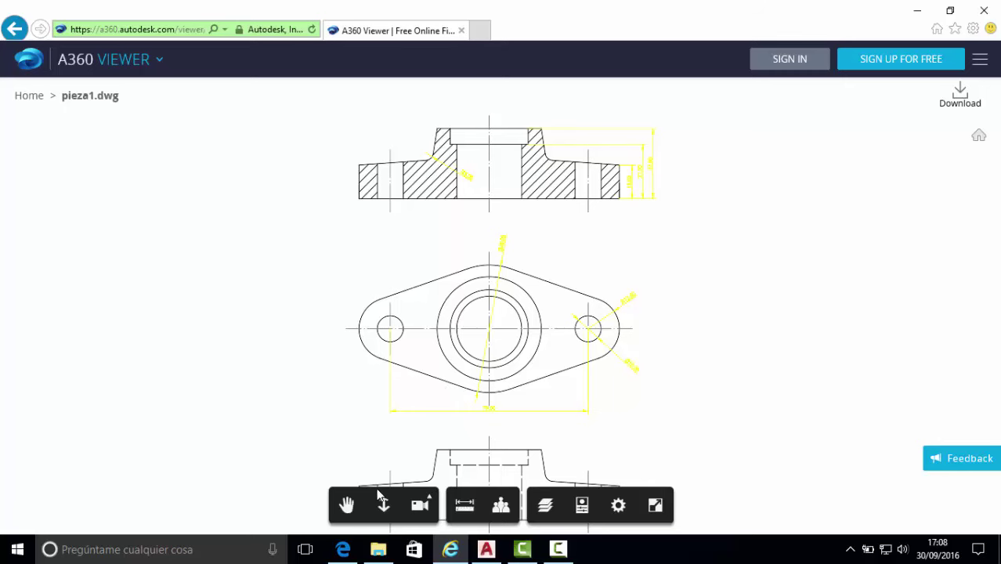
Step: With the pan tool, drag pieza1 around until the hatched section view sits fully at the top
click(346, 505)
drag(475, 409, 532, 277)
mouse_move(714, 236)
mouse_down()
mouse_move(641, 363)
mouse_move(599, 277)
mouse_move(435, 217)
mouse_move(489, 261)
mouse_move(634, 171)
mouse_up()
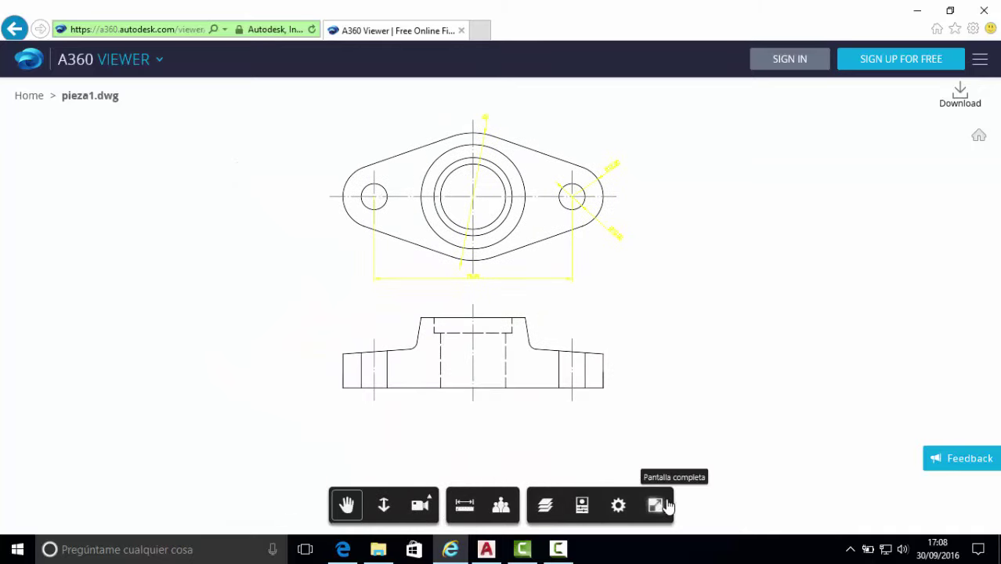
mouse_move(603, 323)
mouse_down()
mouse_move(630, 268)
mouse_move(598, 399)
mouse_up()
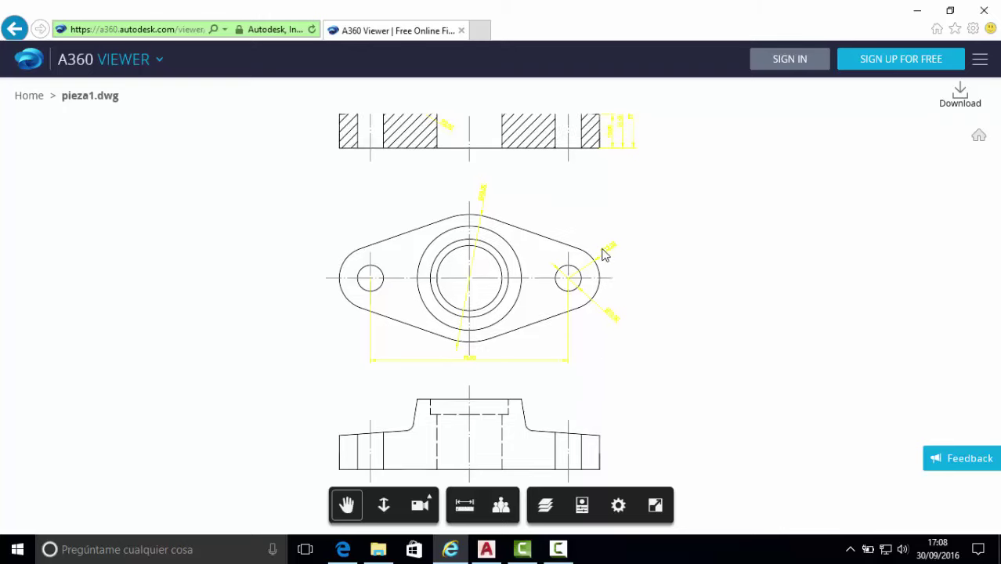
drag(601, 252, 609, 324)
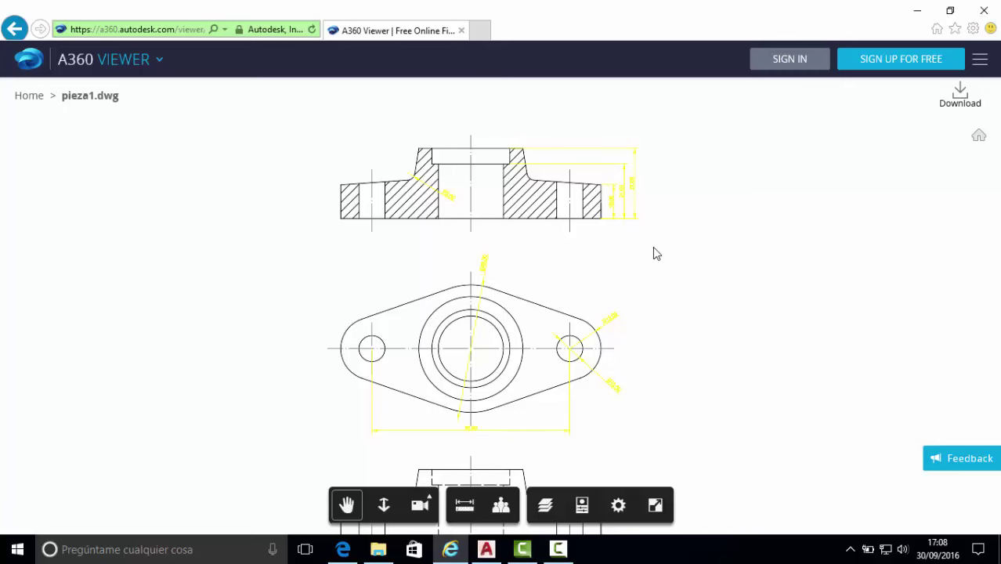
click(973, 28)
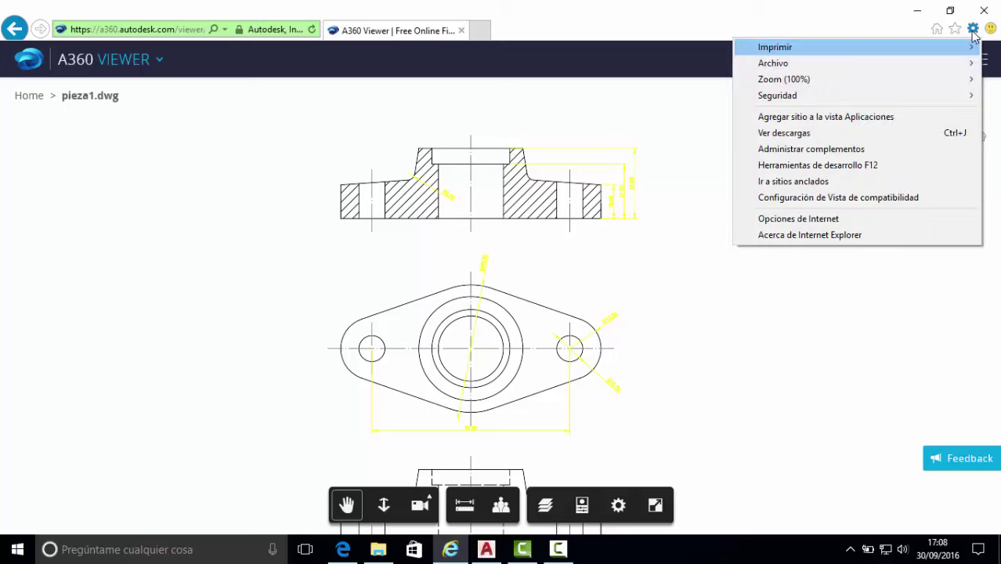
click(841, 236)
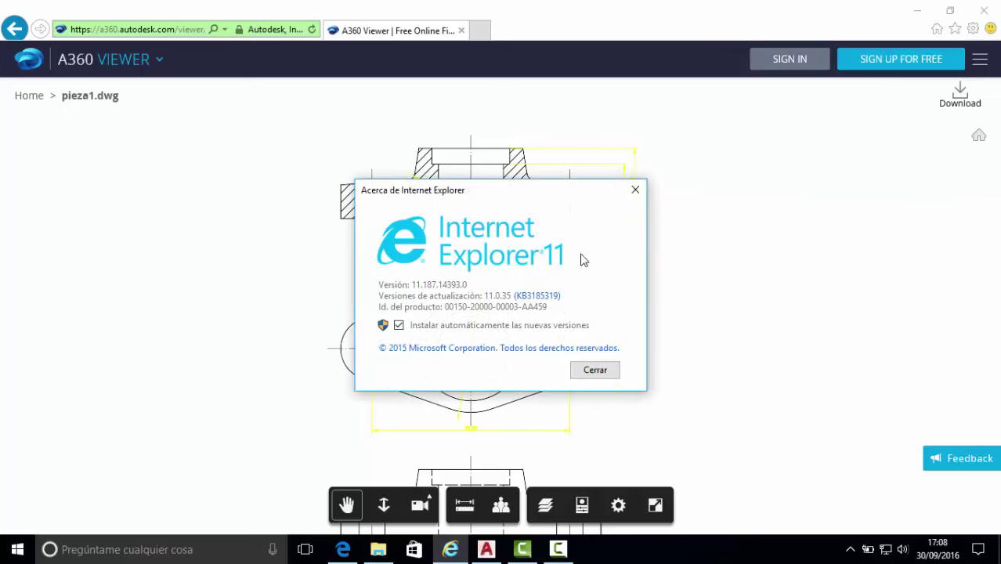
click(606, 366)
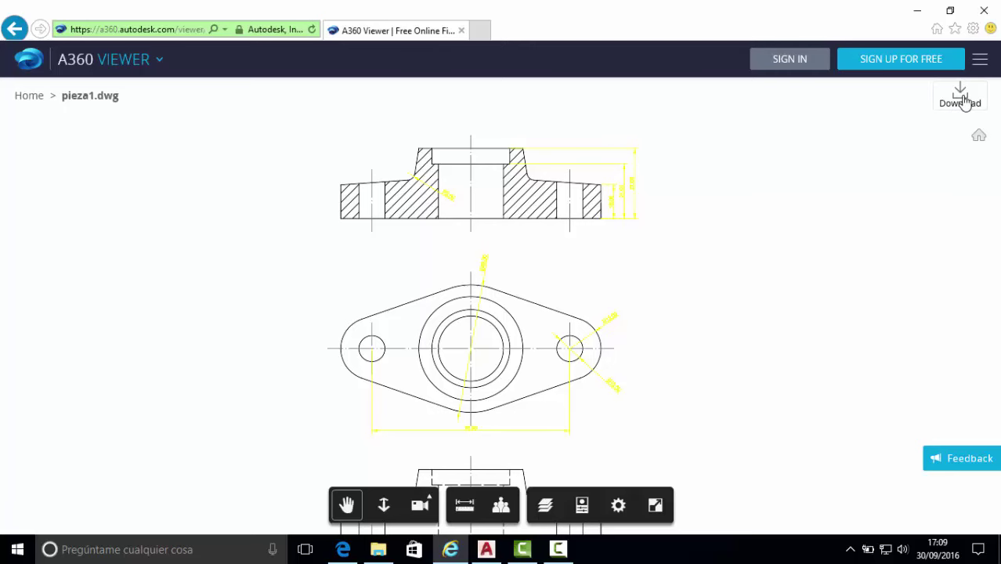
Step: Close Internet Explorer and open pieza1.dwg from the planos_cad folder in AutoCAD 2017
click(983, 10)
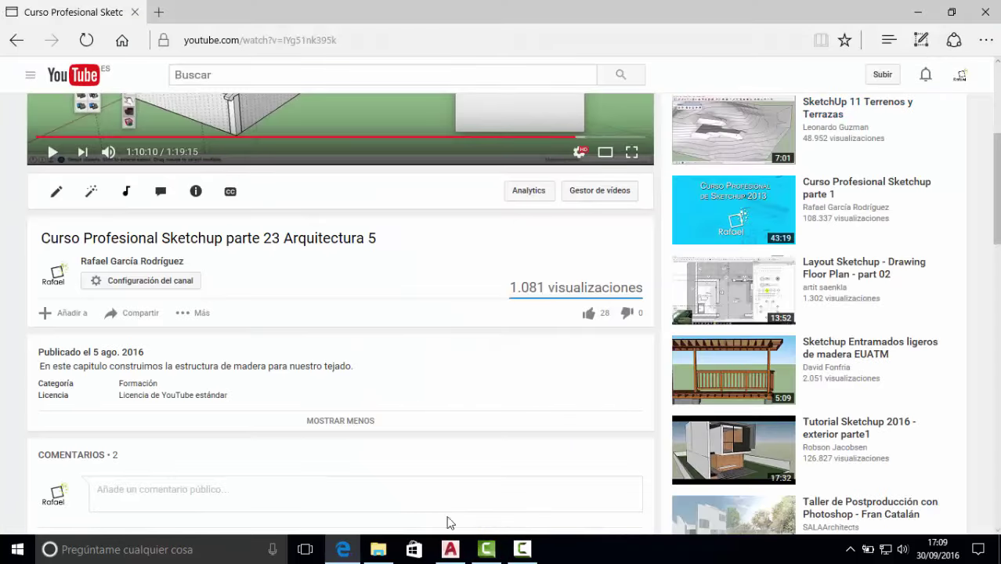
click(378, 548)
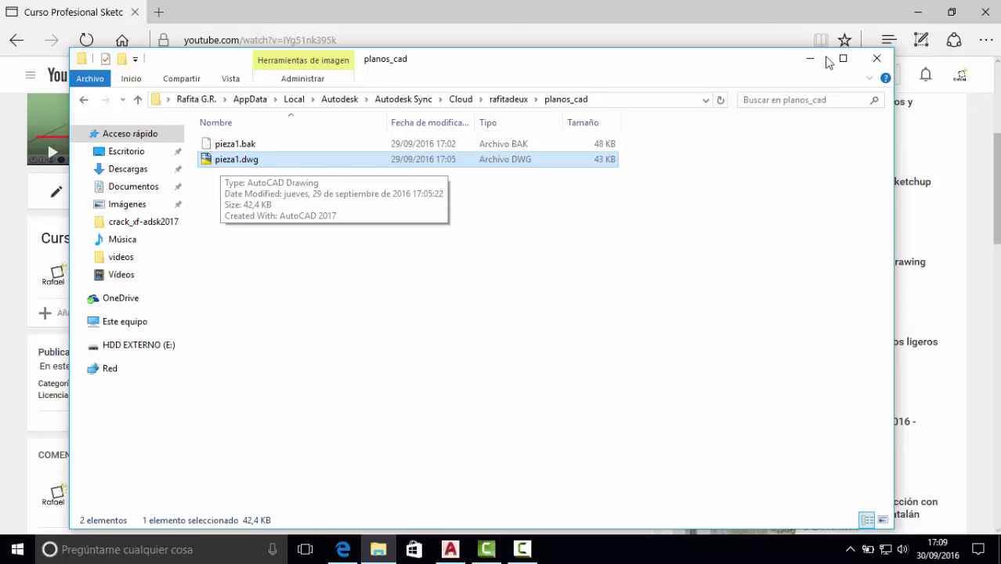
double_click(252, 164)
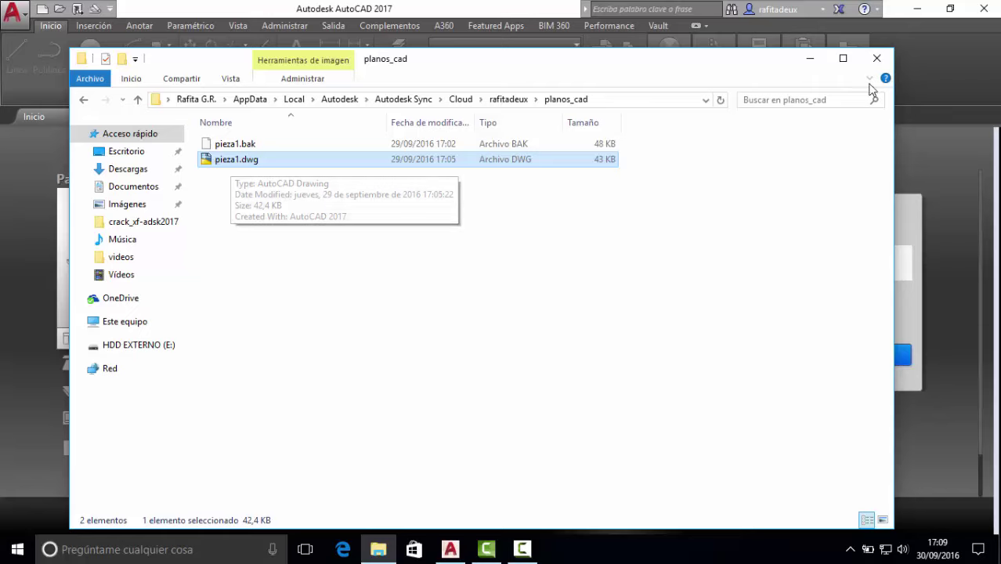
click(925, 71)
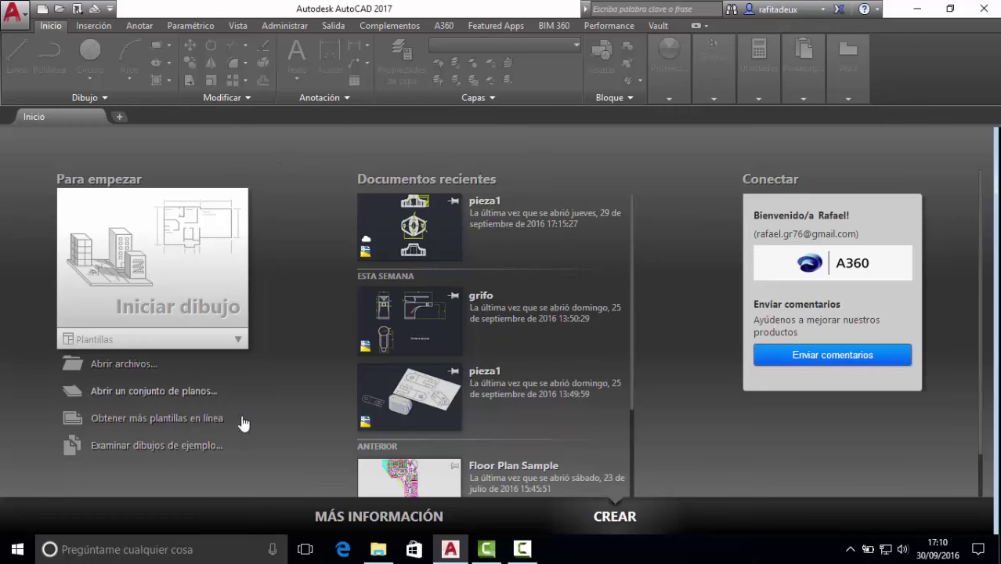
click(133, 365)
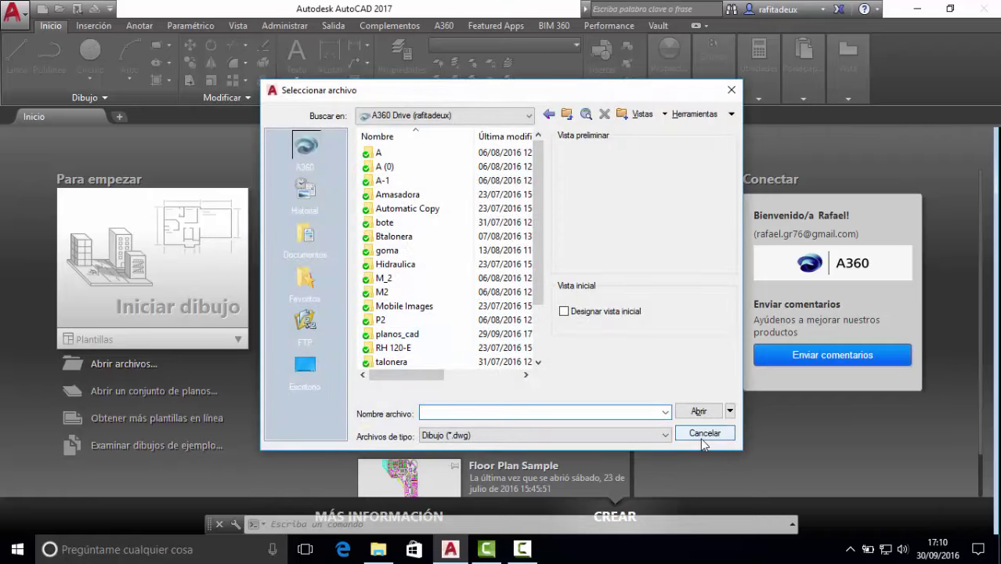
click(700, 436)
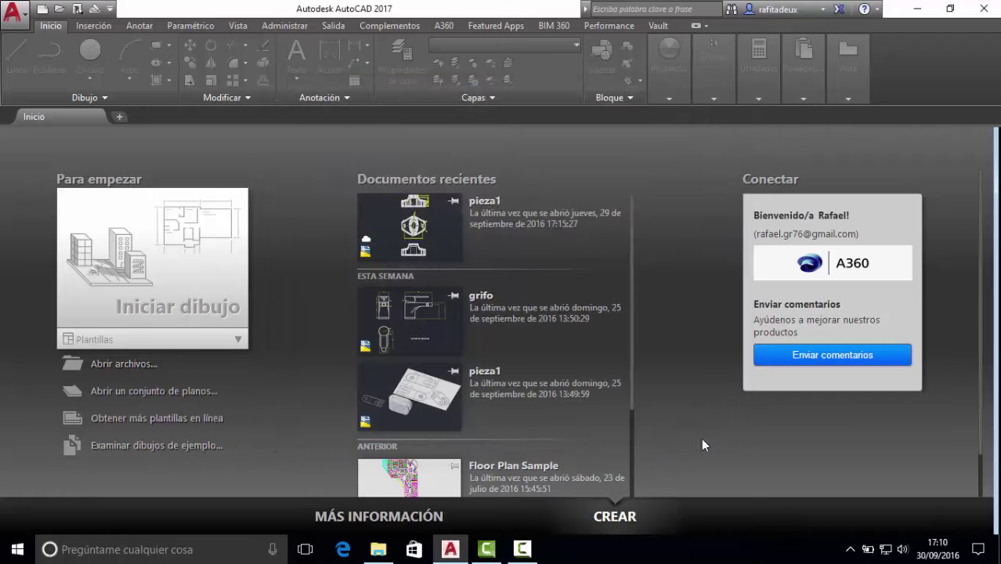
click(59, 10)
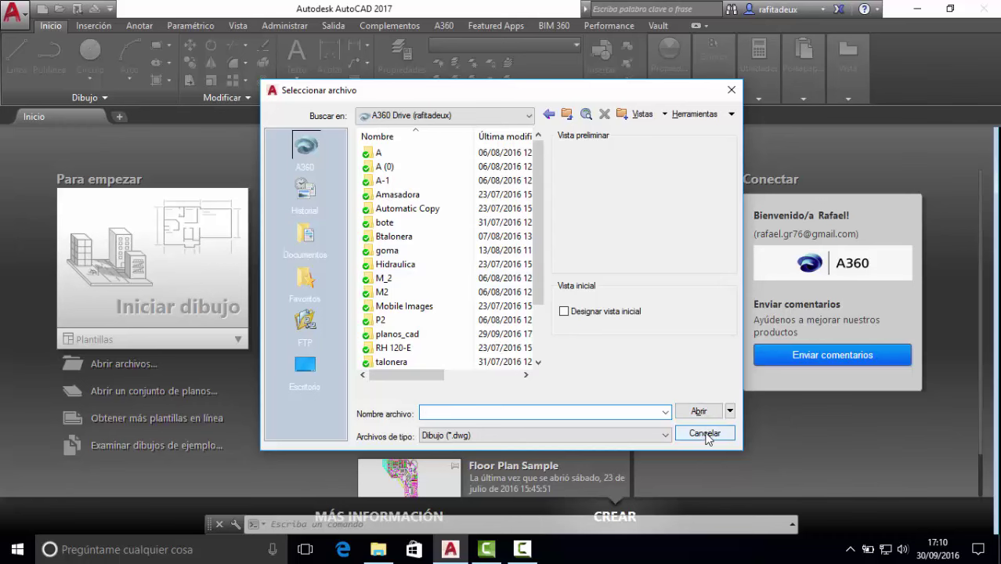
click(704, 432)
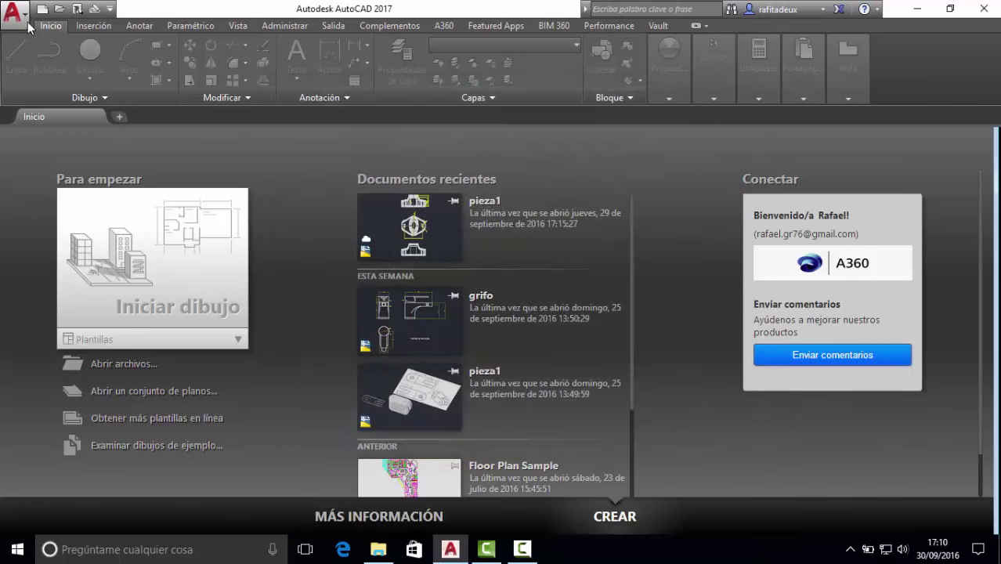
click(18, 13)
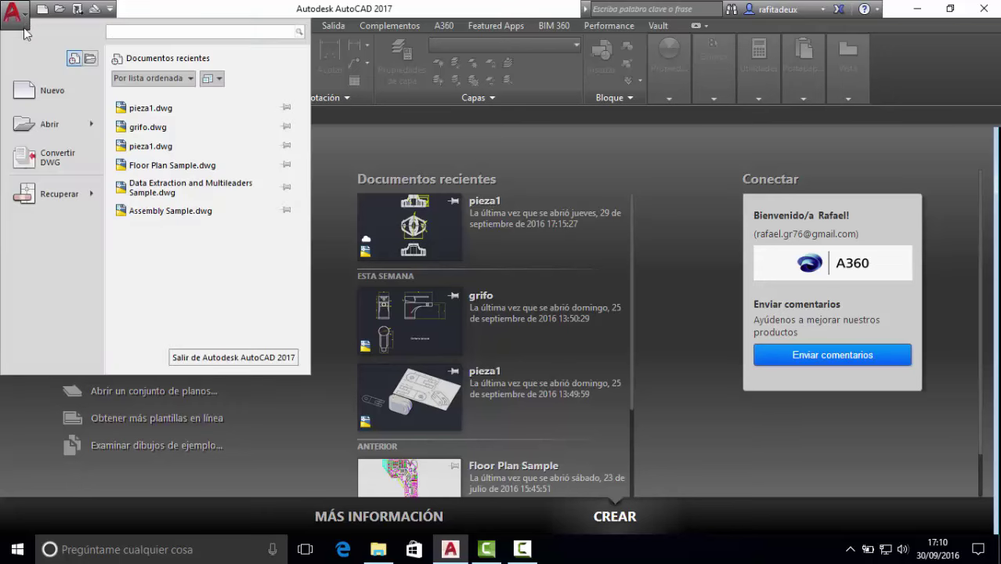
mouse_move(50, 124)
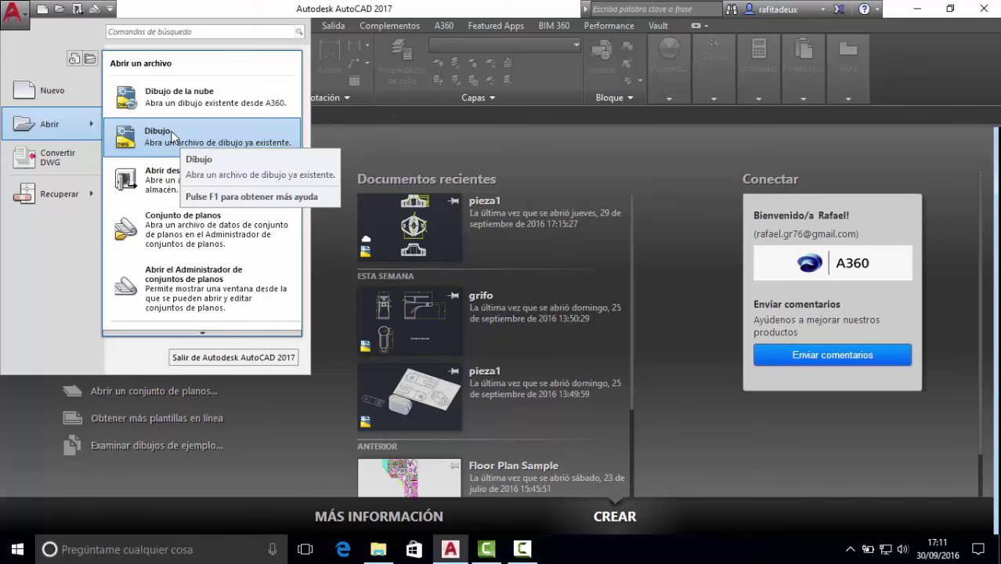
click(225, 16)
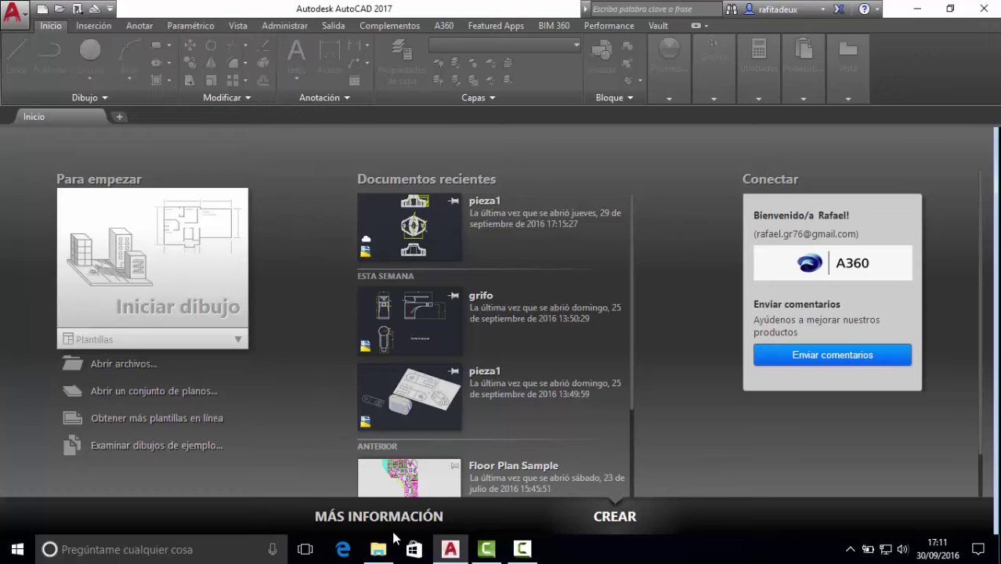
mouse_move(378, 549)
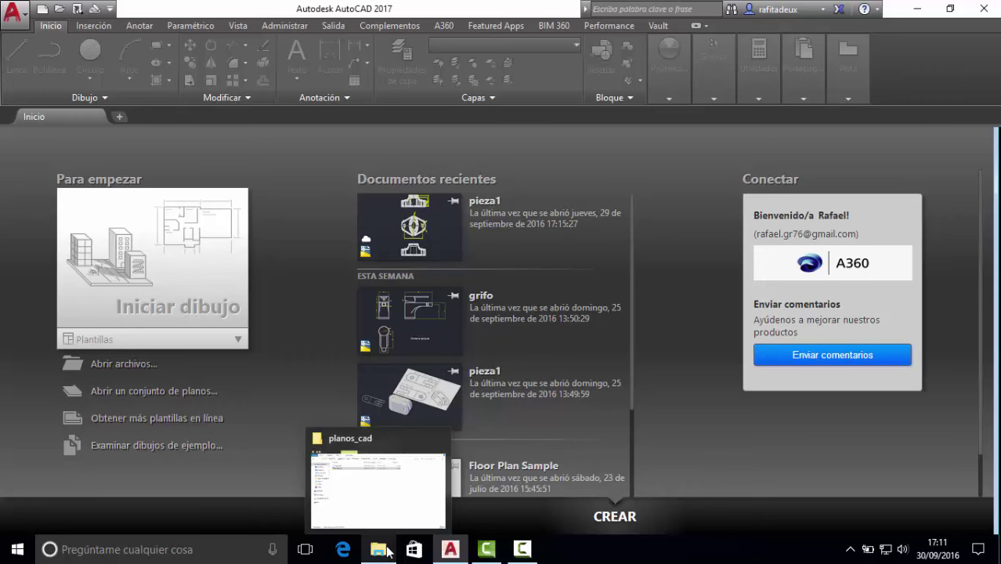
Step: Restore and reposition the planos_cad folder window, then open pieza1.dwg in AutoCAD
click(388, 551)
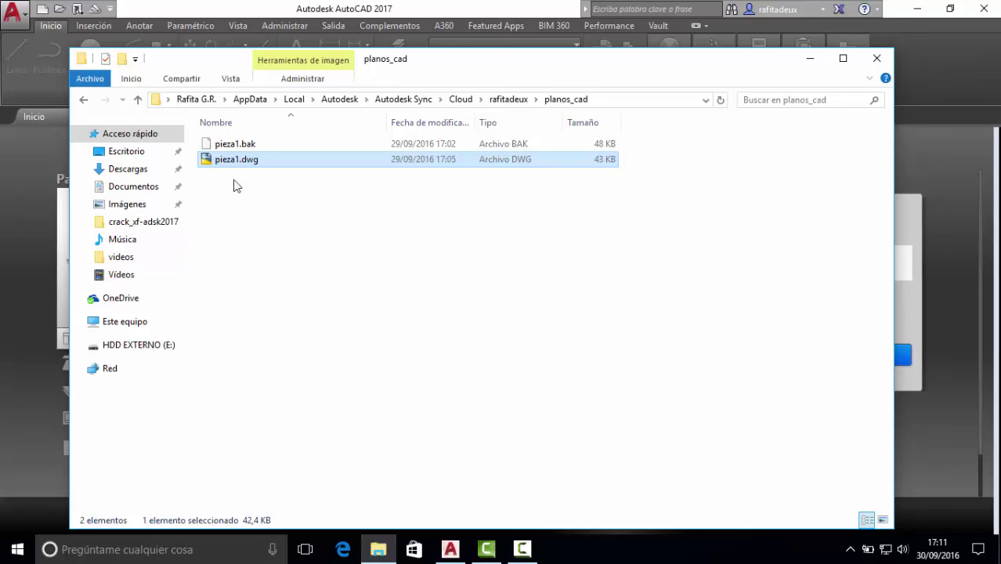
mouse_move(478, 56)
mouse_down()
mouse_move(546, 25)
mouse_move(495, 44)
mouse_up()
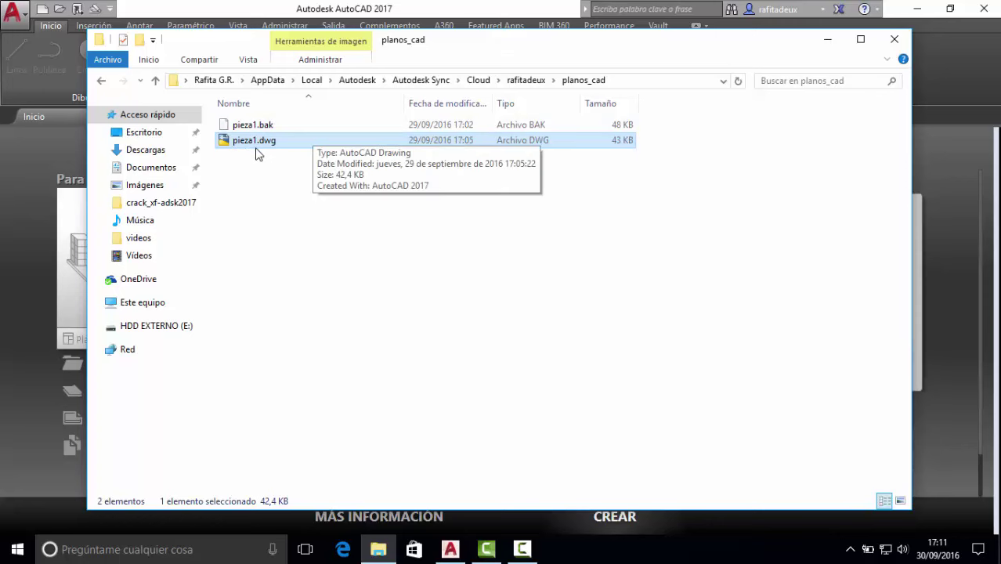
double_click(251, 145)
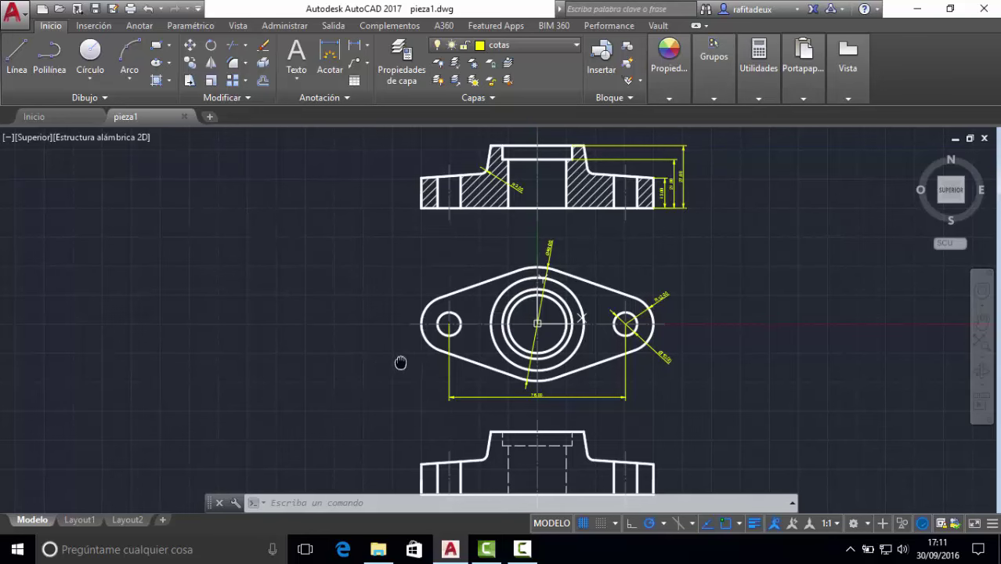
Step: Pan the pieza1 views up, down and sideways, keeping section, plan and elevation visible
middle_drag(402, 363, 391, 349)
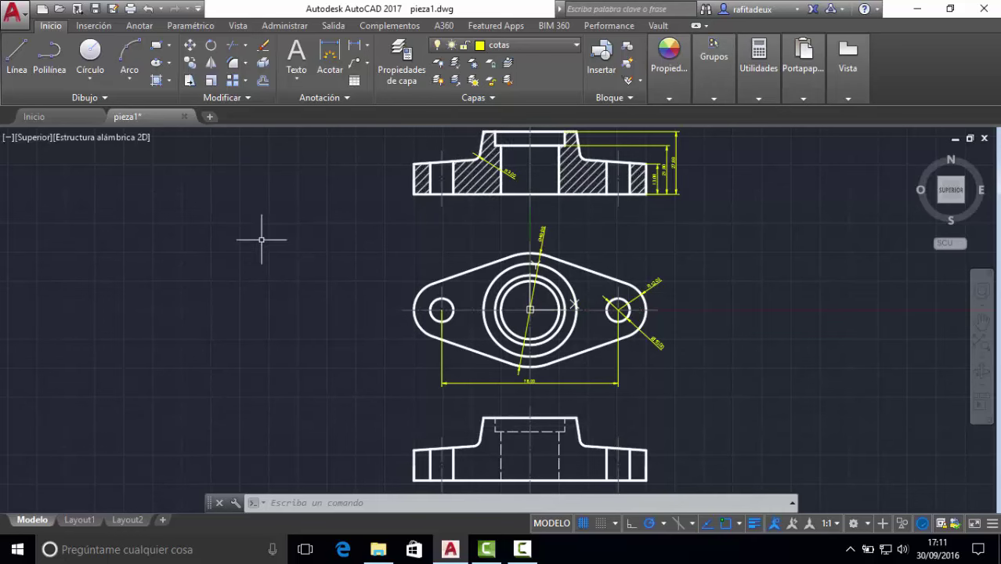
middle_drag(261, 240, 258, 247)
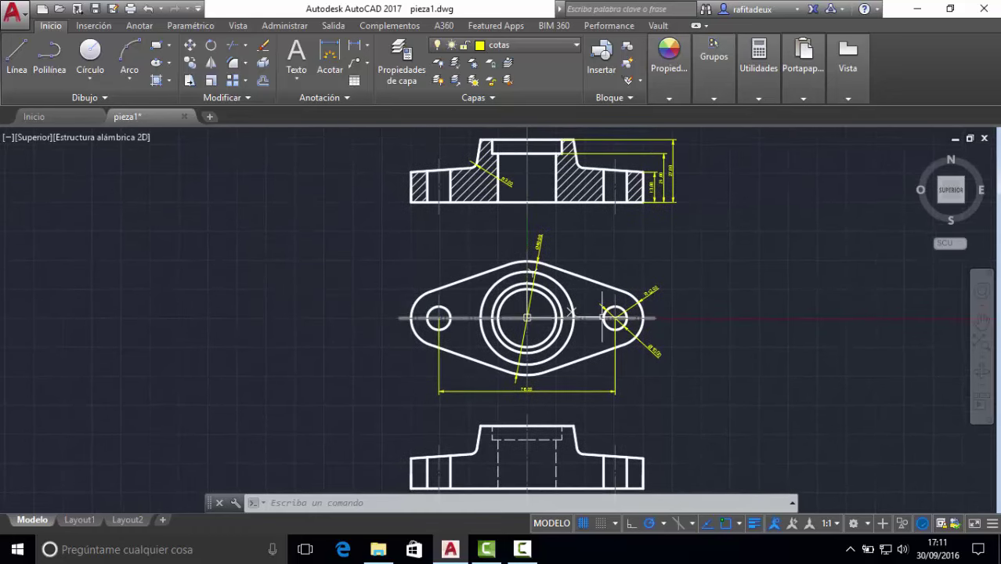
mouse_move(721, 369)
middle_down()
mouse_move(711, 285)
mouse_move(717, 348)
middle_up()
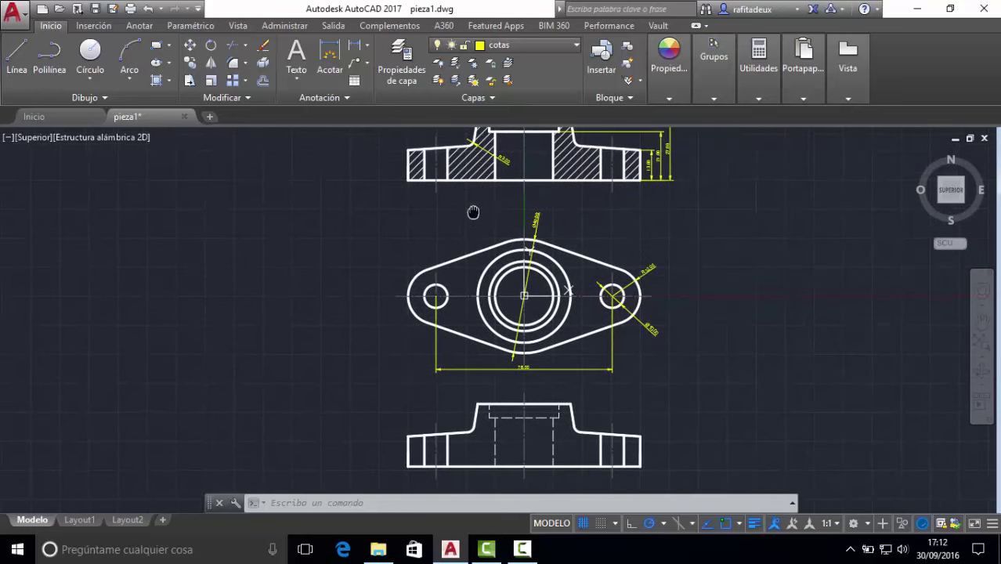
middle_drag(471, 210, 470, 231)
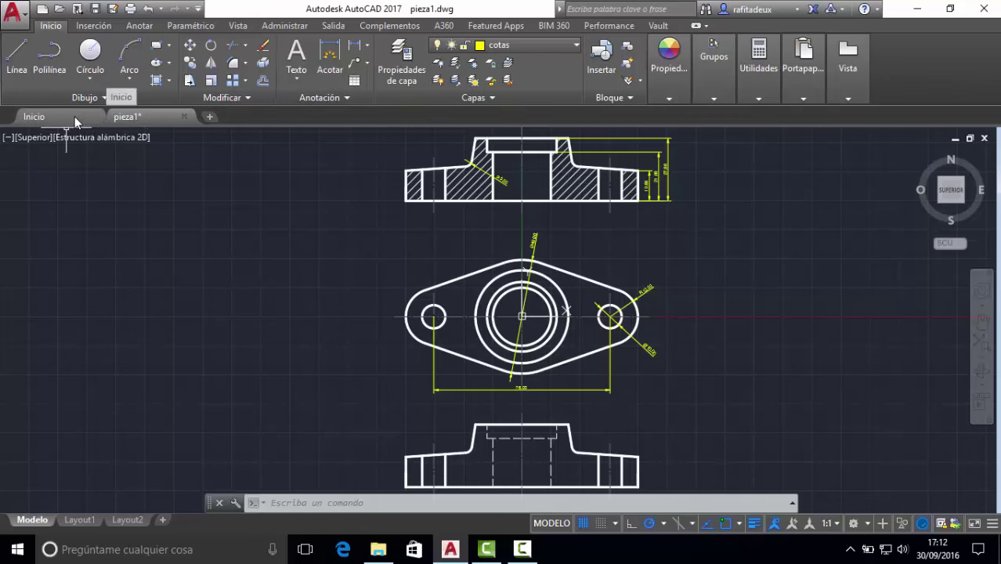
mouse_move(129, 117)
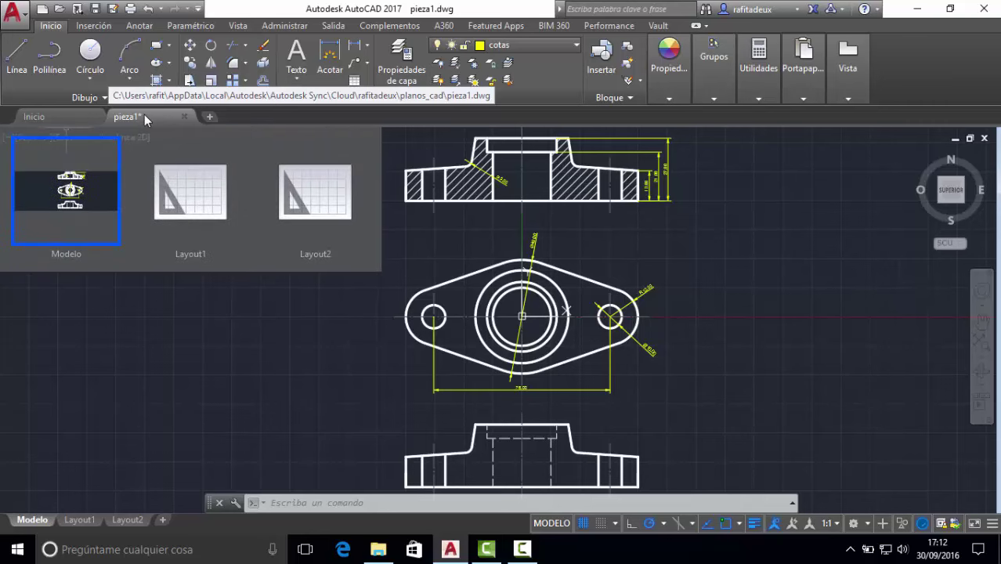
click(63, 116)
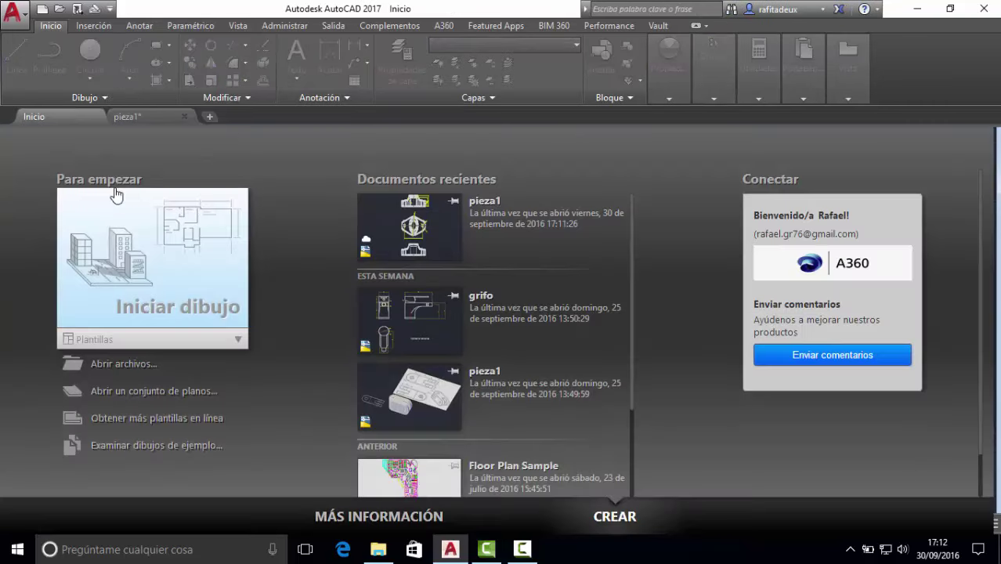
right_click(77, 115)
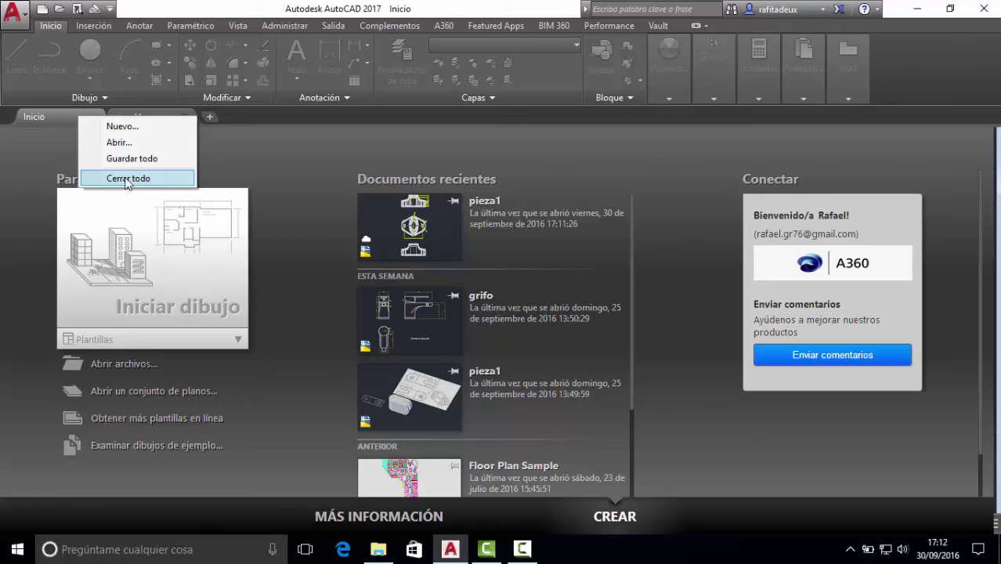
click(261, 157)
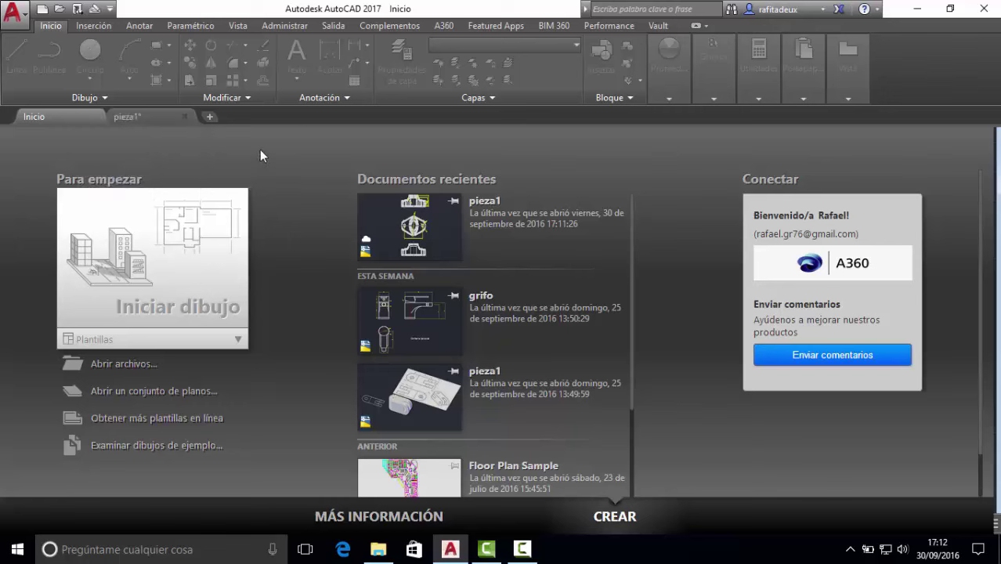
right_click(64, 117)
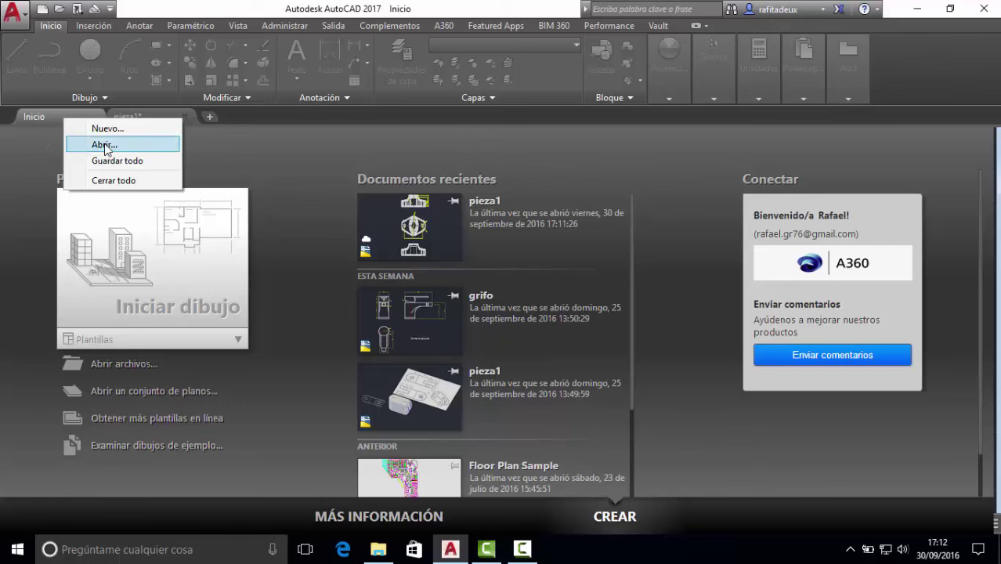
click(37, 151)
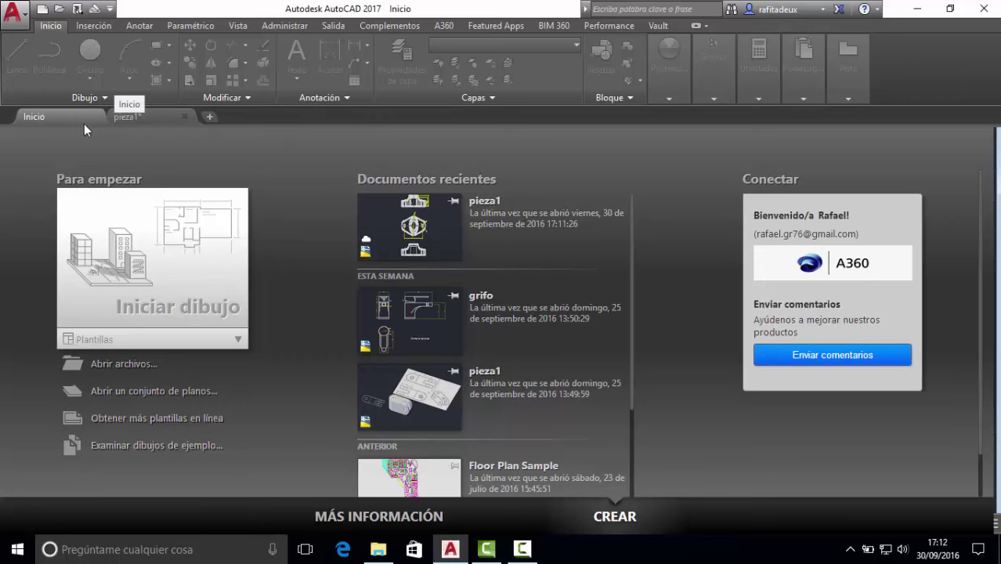
click(154, 116)
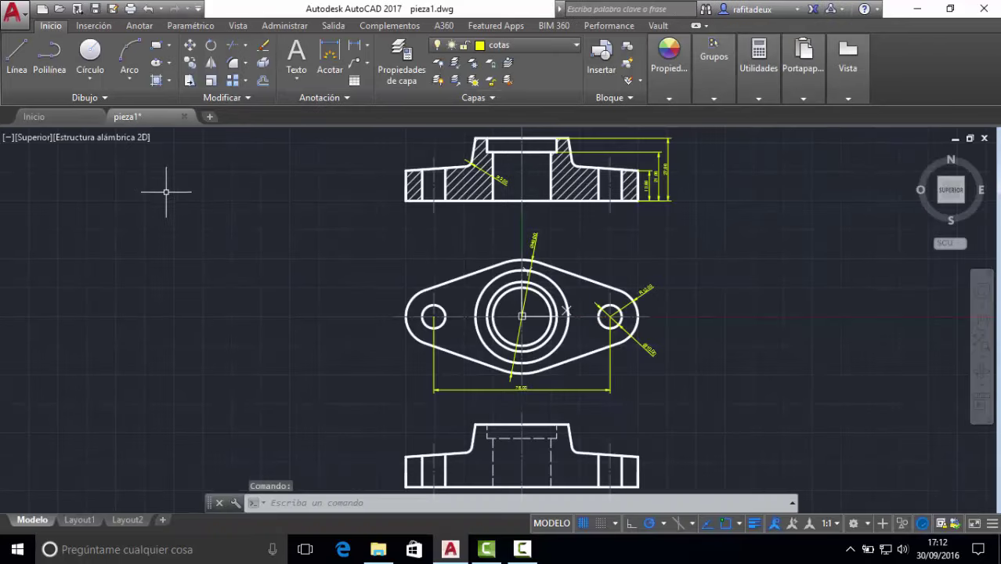
click(210, 116)
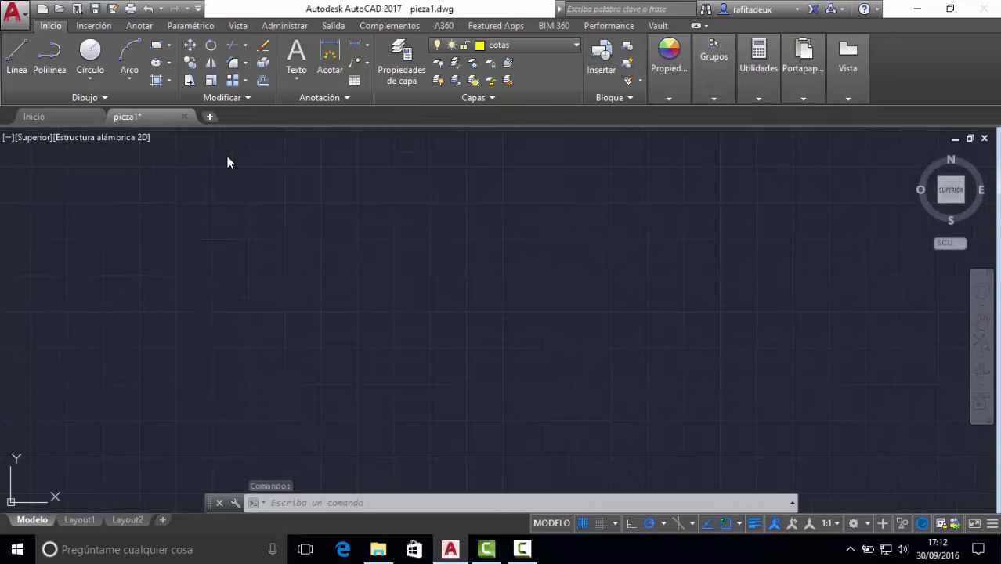
click(99, 51)
click(362, 233)
click(436, 301)
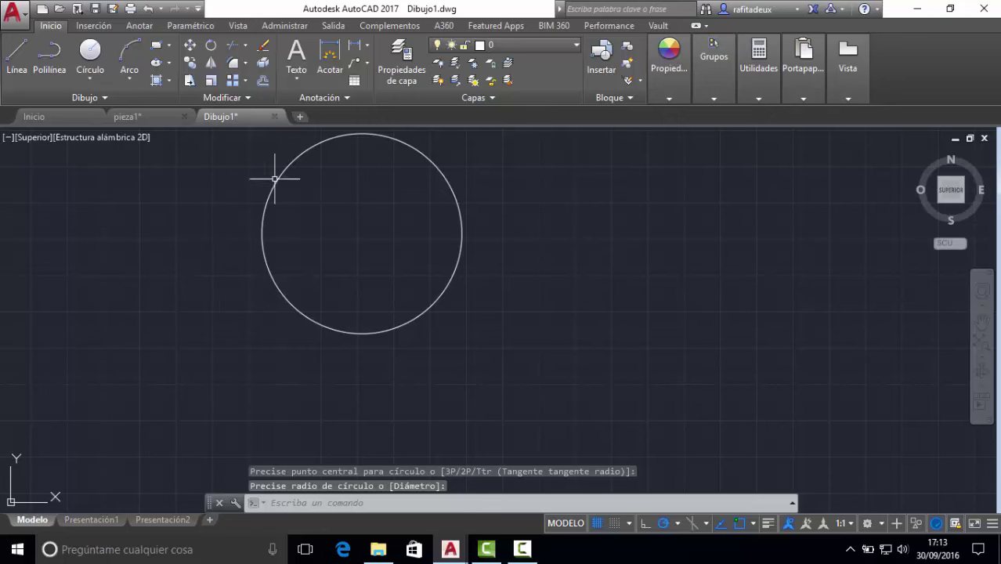
click(274, 116)
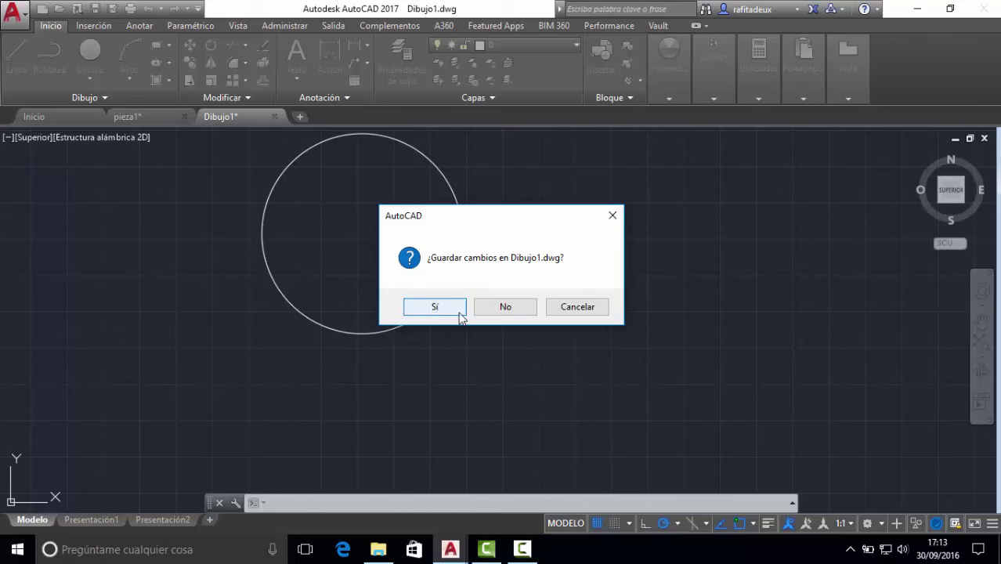
click(515, 308)
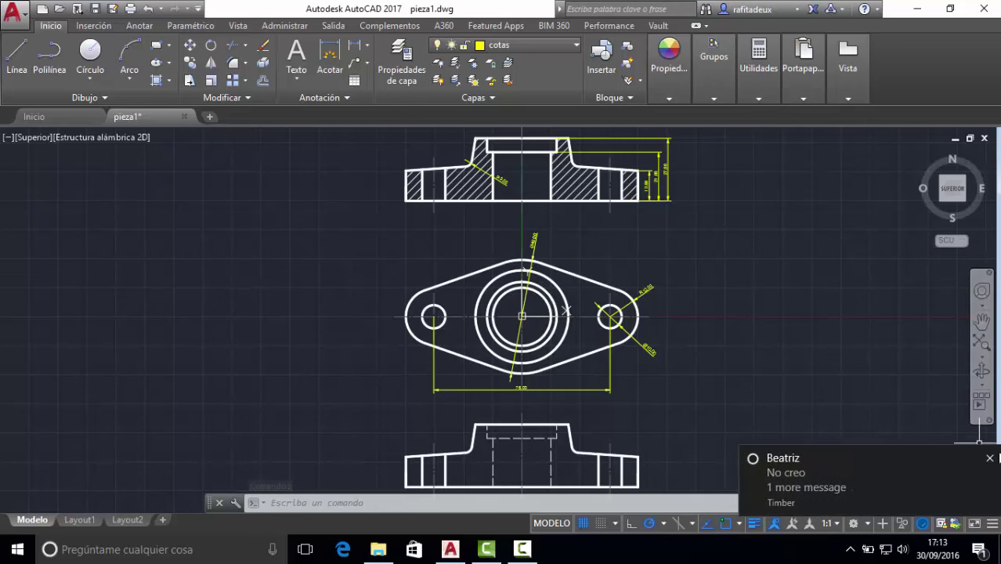
Step: Dismiss the chat notification and close the navigation bar in the drawing area
click(990, 458)
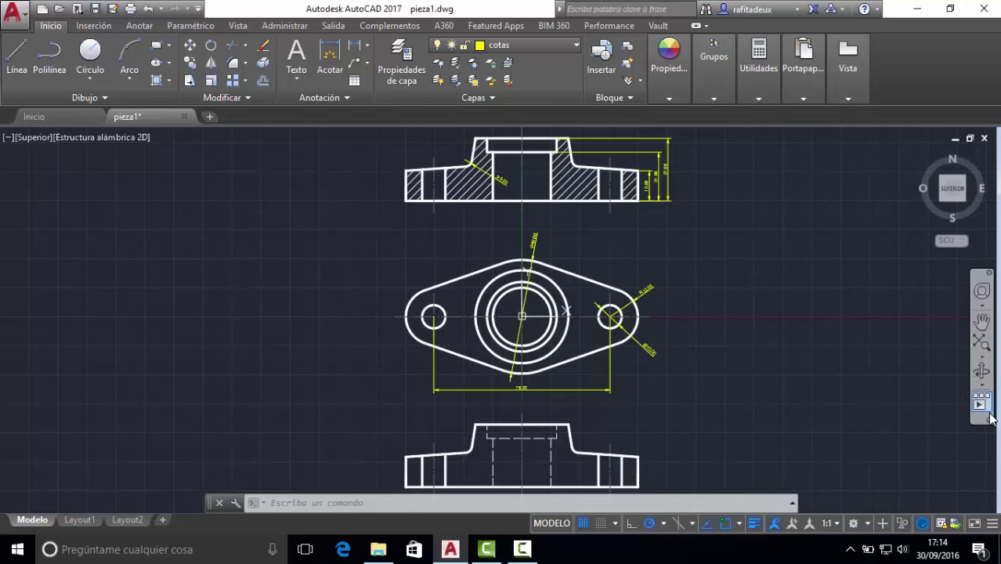
click(990, 274)
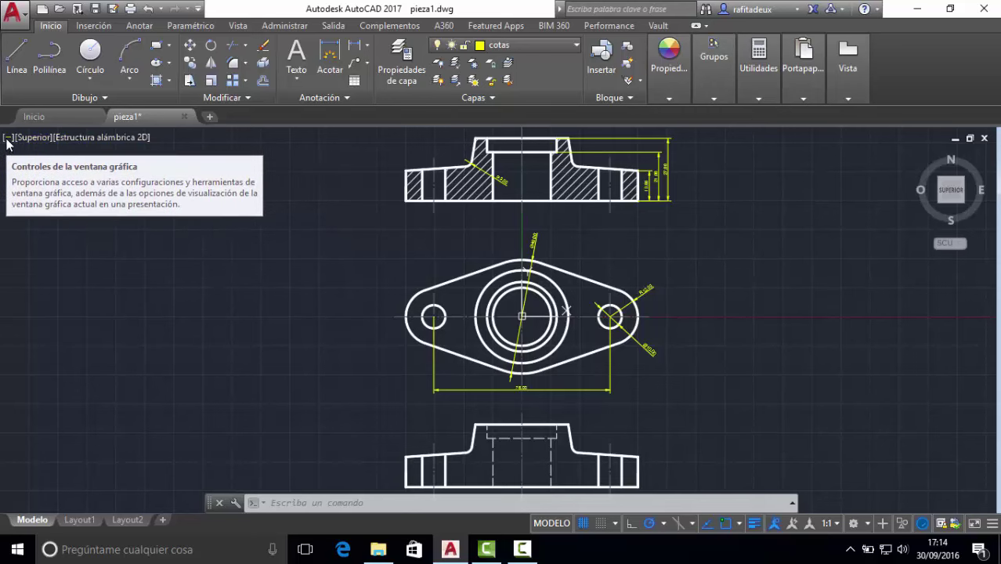
Step: Open the visual style and standard view menus, then the [-] viewport controls menu
click(69, 141)
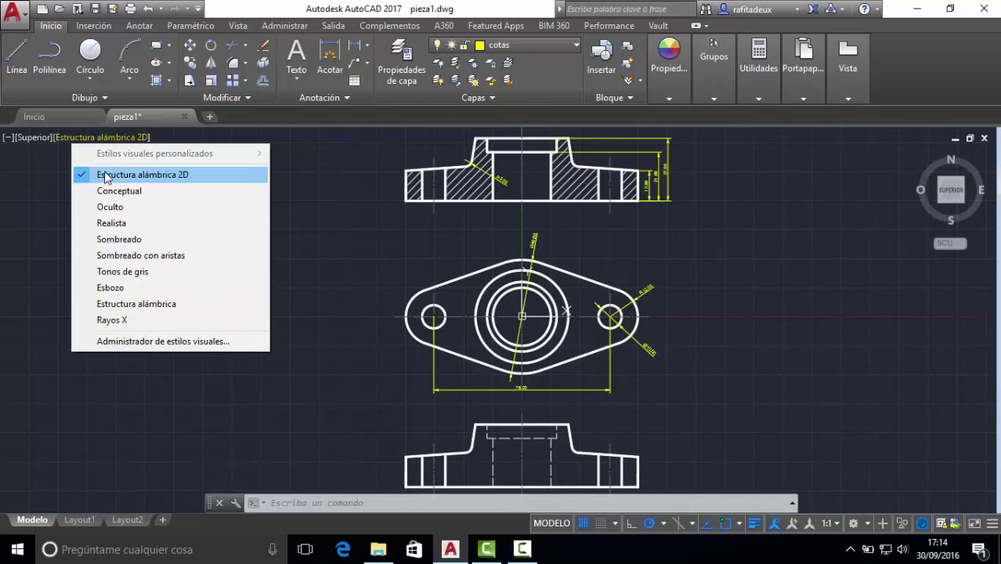
click(35, 139)
click(35, 139)
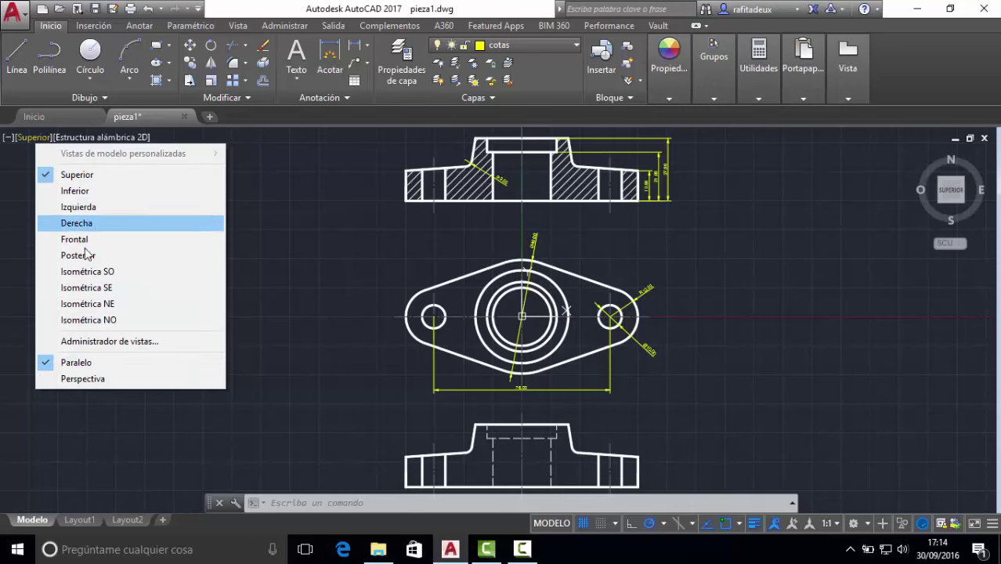
click(9, 140)
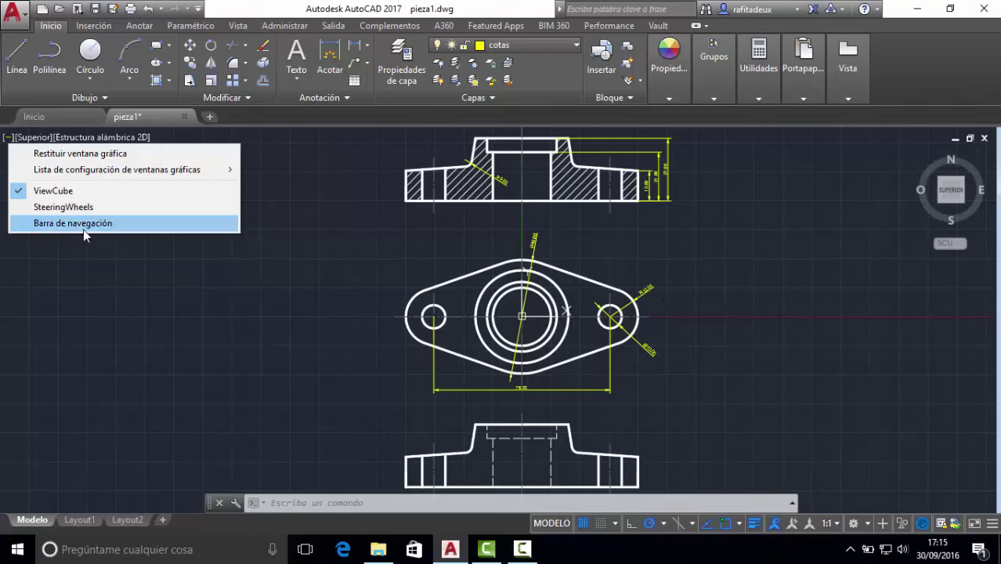
click(27, 225)
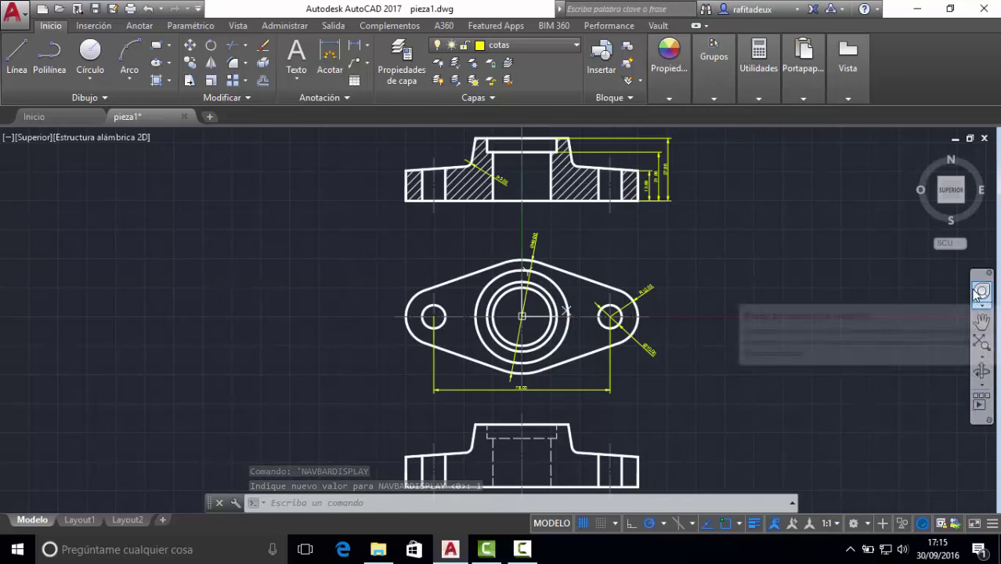
click(7, 137)
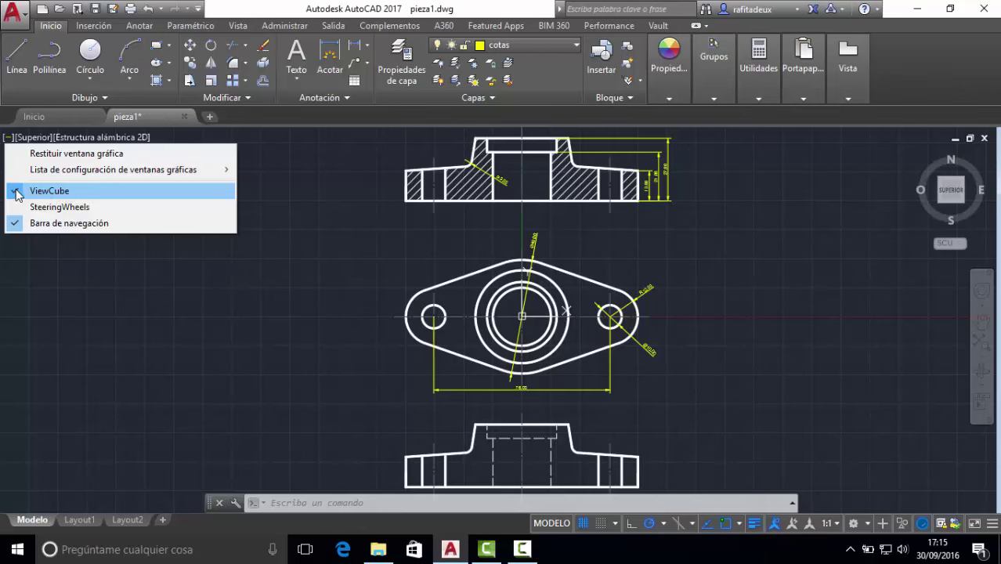
click(17, 195)
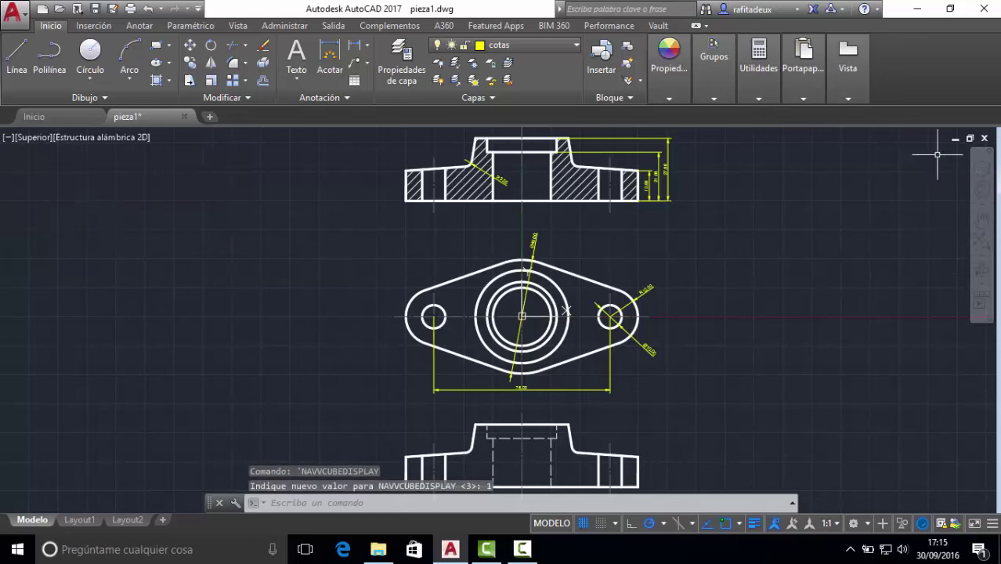
click(8, 138)
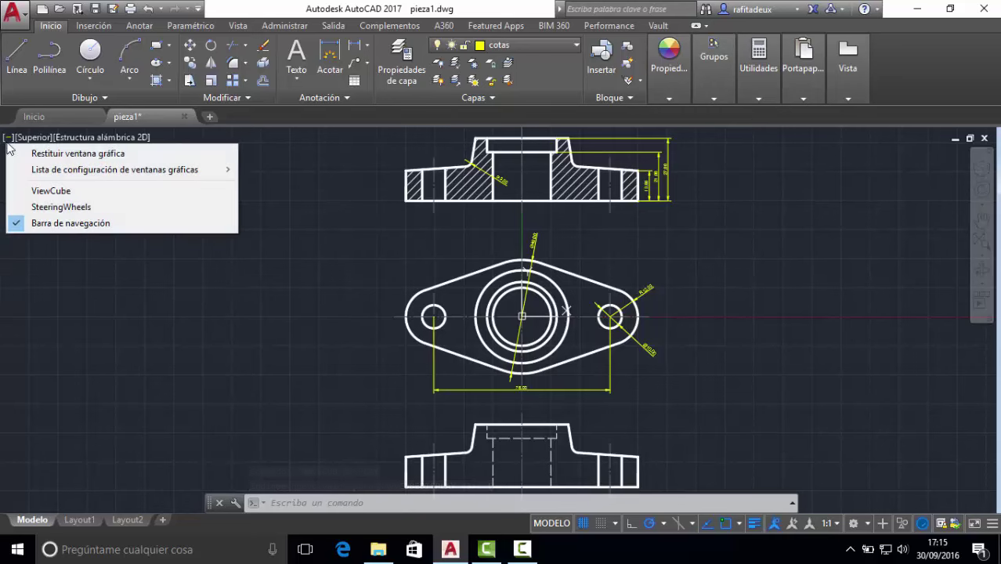
click(24, 192)
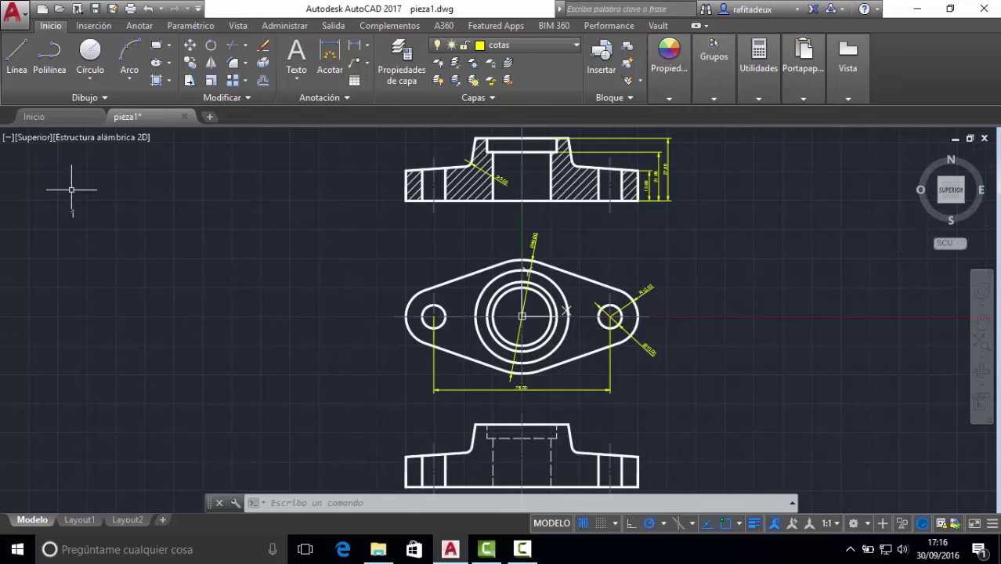
click(8, 137)
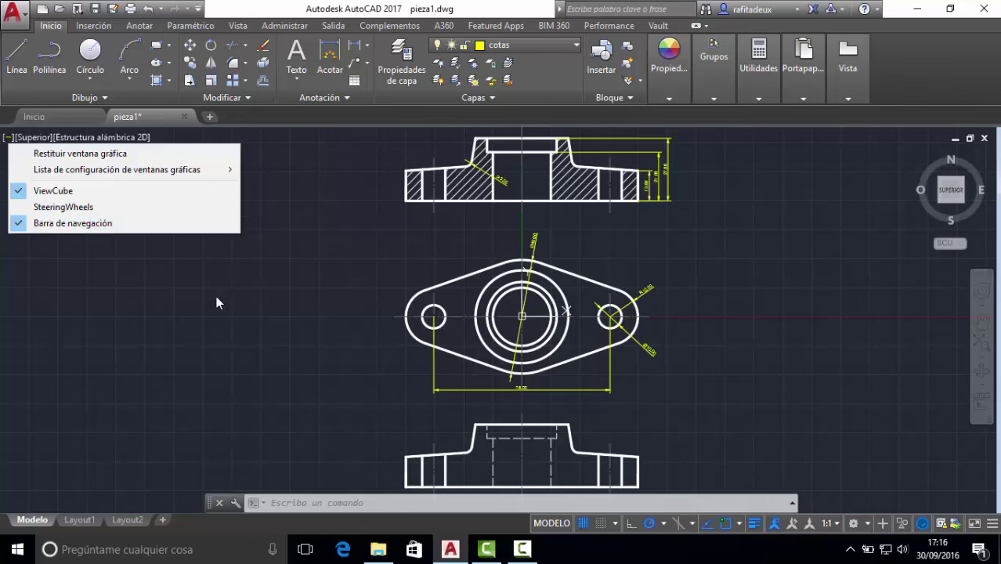
click(796, 307)
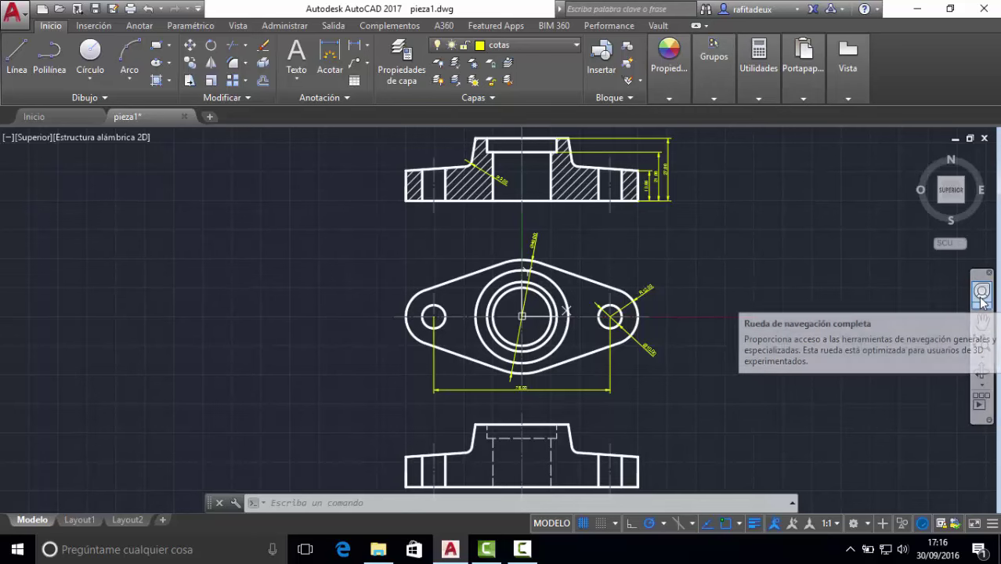
click(7, 138)
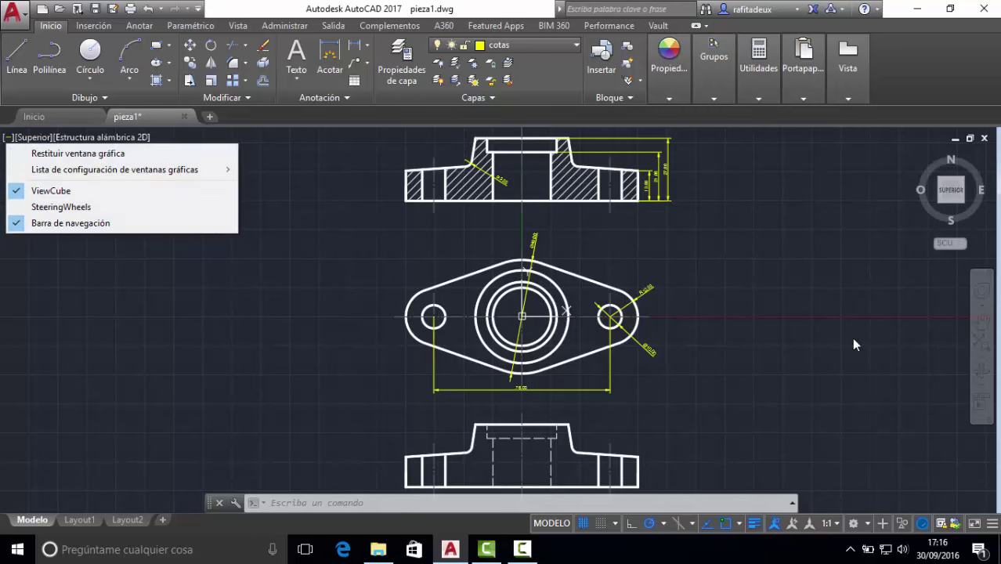
click(977, 294)
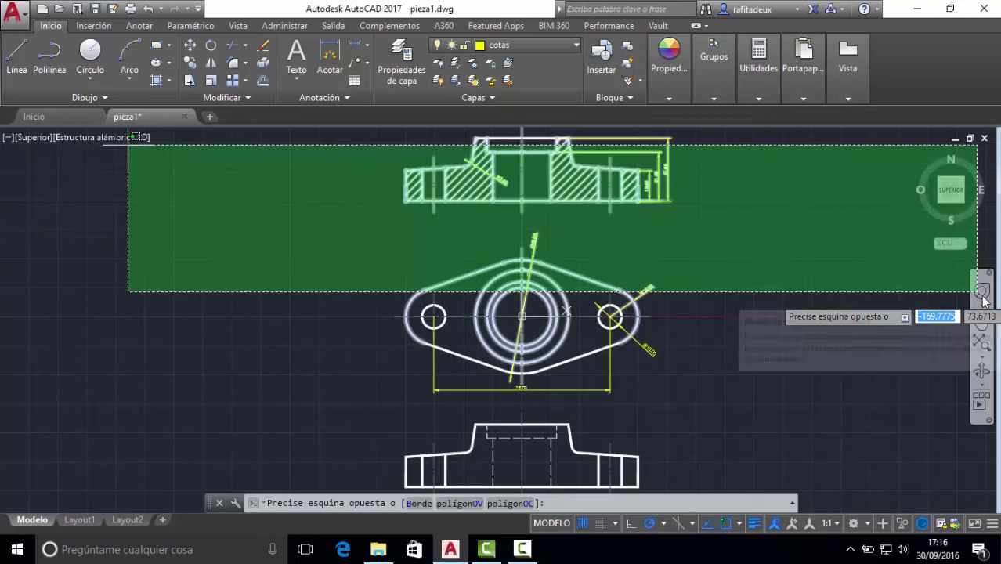
Step: Window-select the upper views, then all three part views, in the drawing
key(Escape)
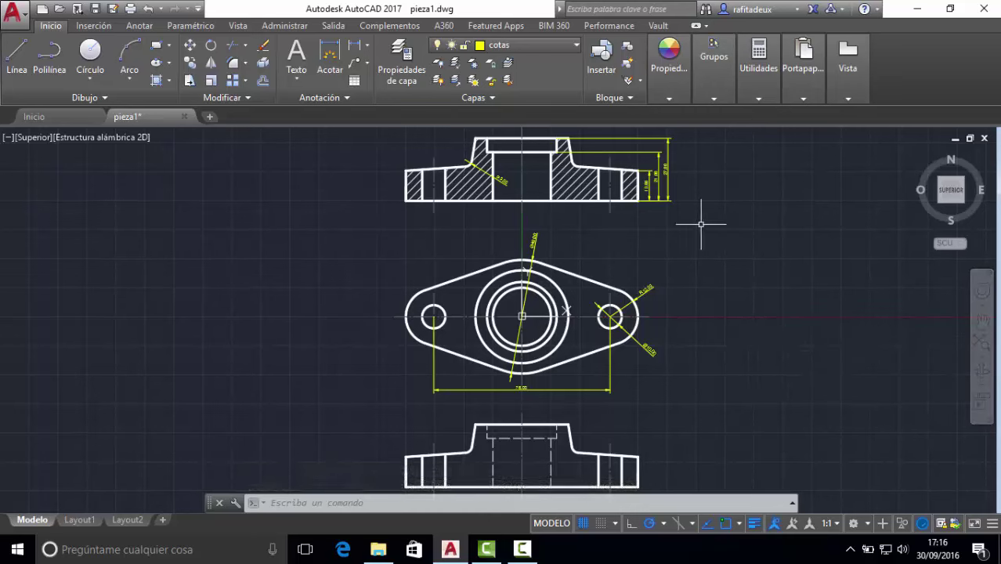
click(234, 149)
click(680, 354)
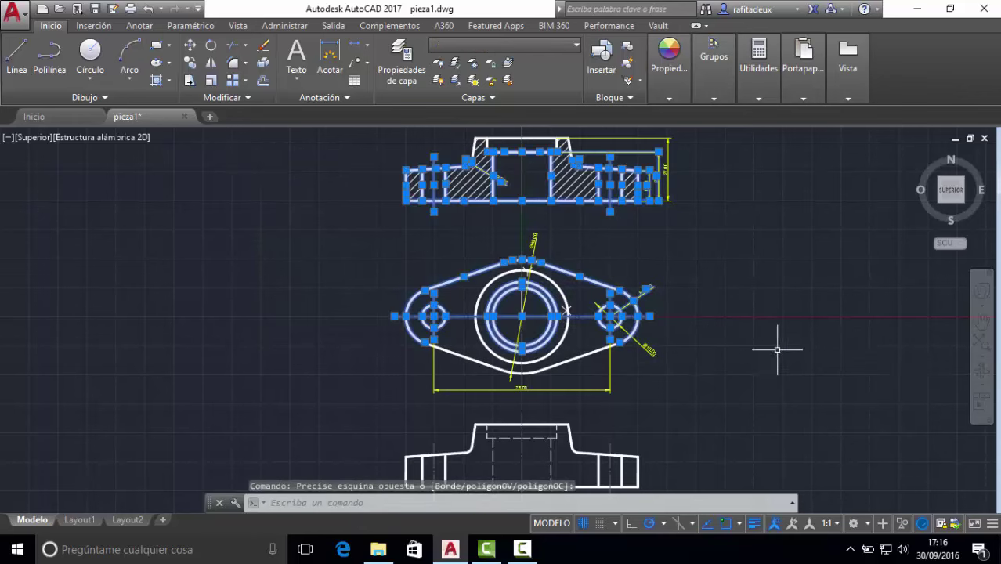
click(854, 156)
click(296, 446)
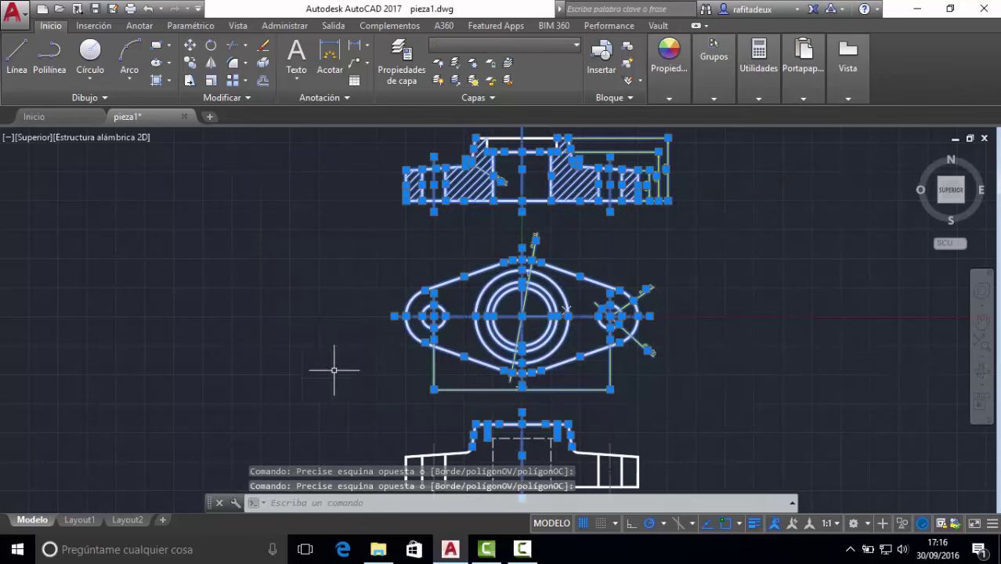
click(211, 188)
click(727, 406)
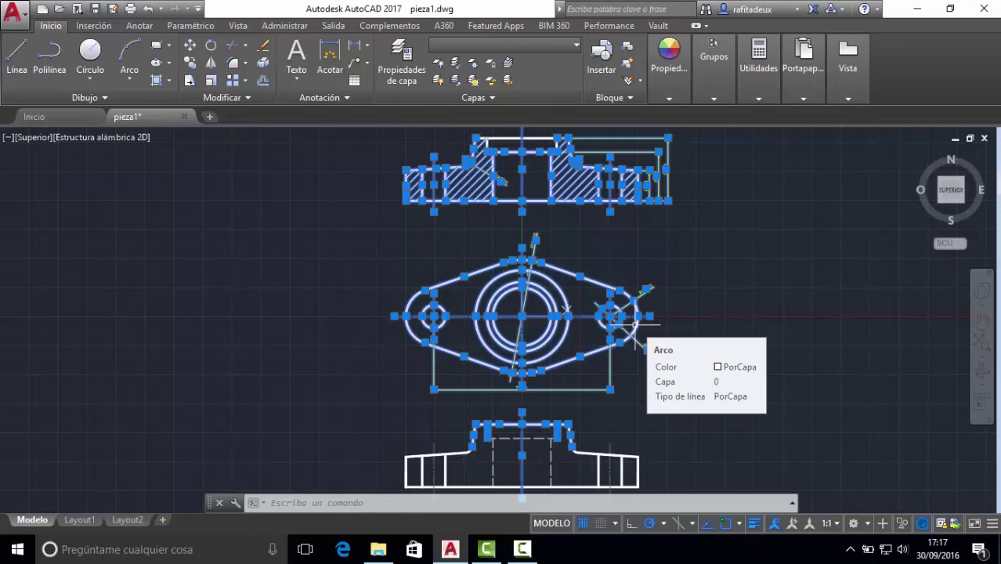
Step: Clear the selection and search Windows for 'tecla' to find the on-screen keyboard
key(Escape)
key(Escape)
key(Escape)
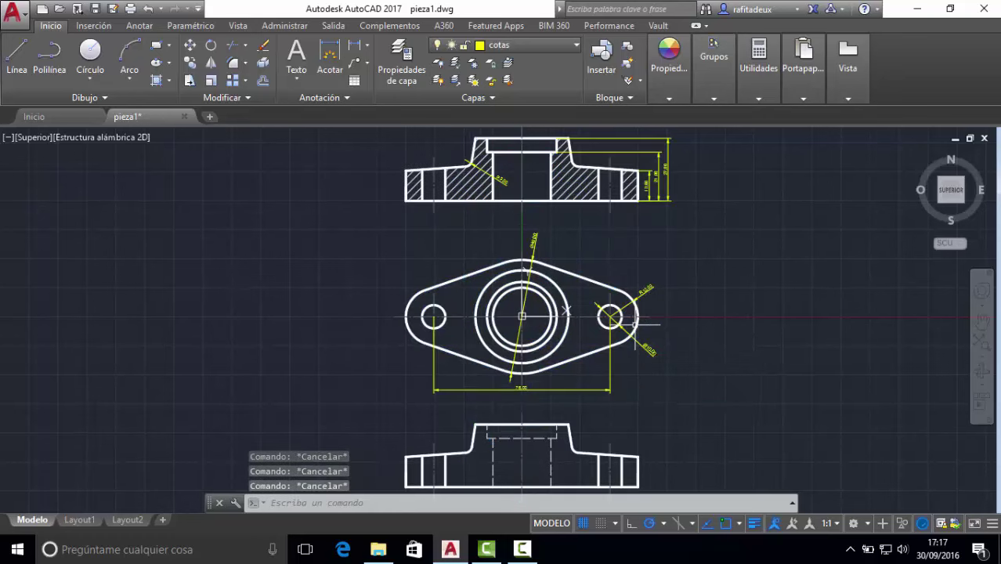
click(186, 549)
text(tecl)
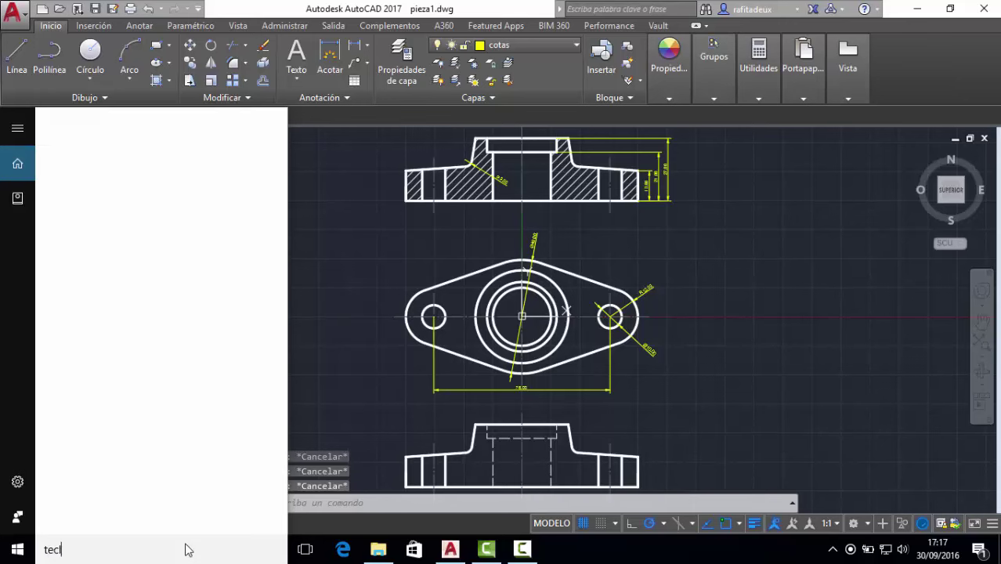
text(a)
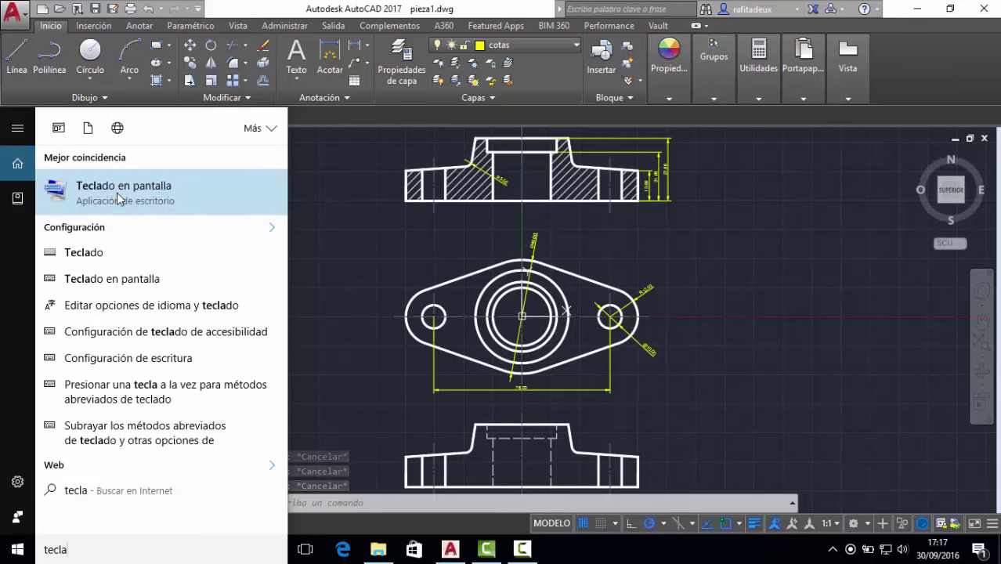
Step: Launch the 'Teclado en pantalla' on-screen keyboard from the search results
click(116, 193)
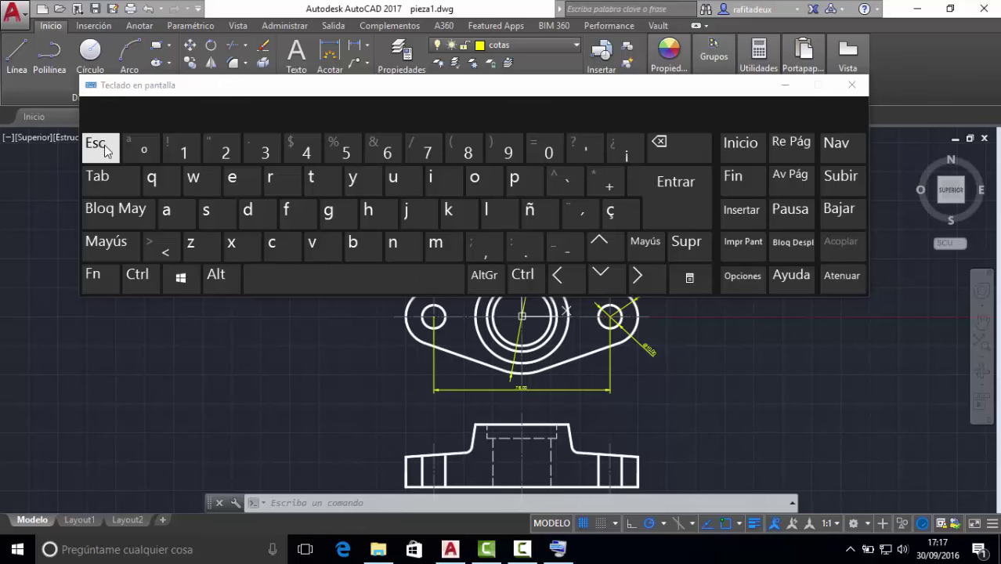
Step: Press Esc on the on-screen keyboard to cancel any pending command, then close the keyboard
click(102, 149)
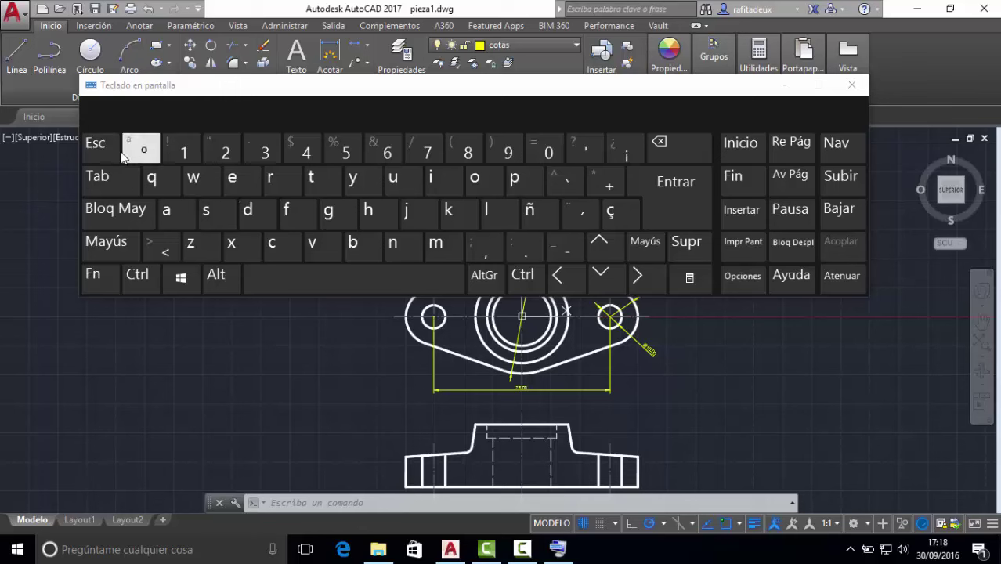
click(850, 87)
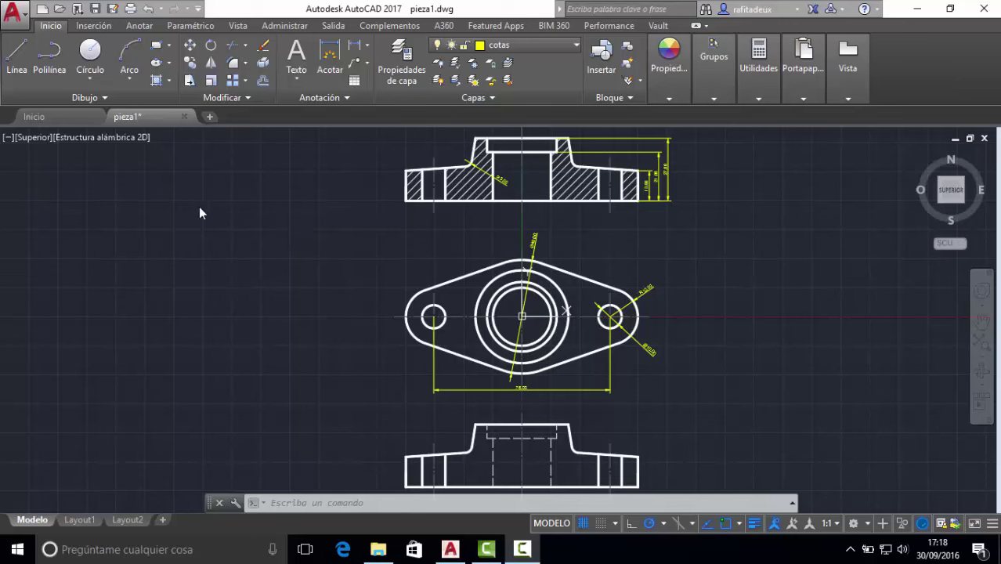
click(89, 50)
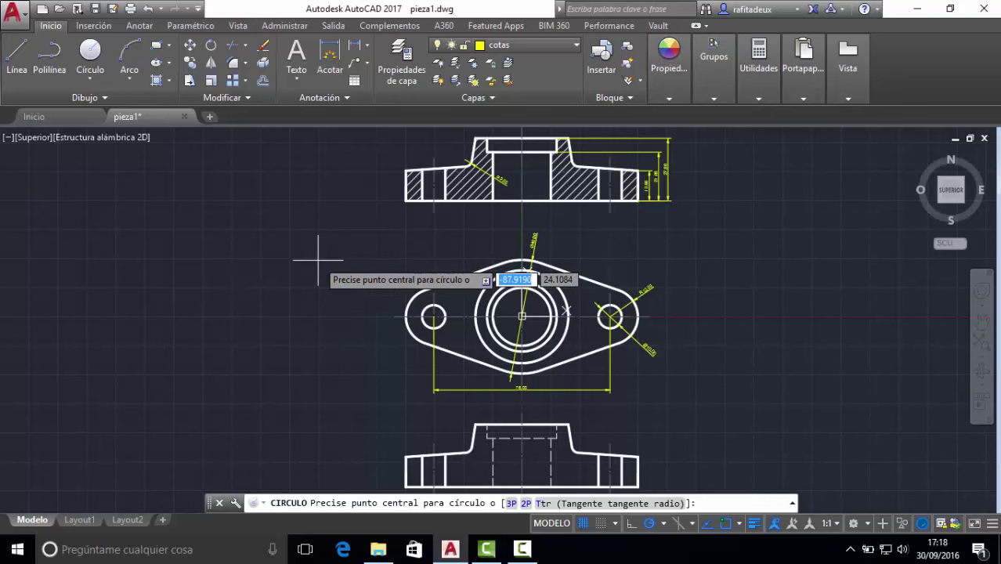
key(Escape)
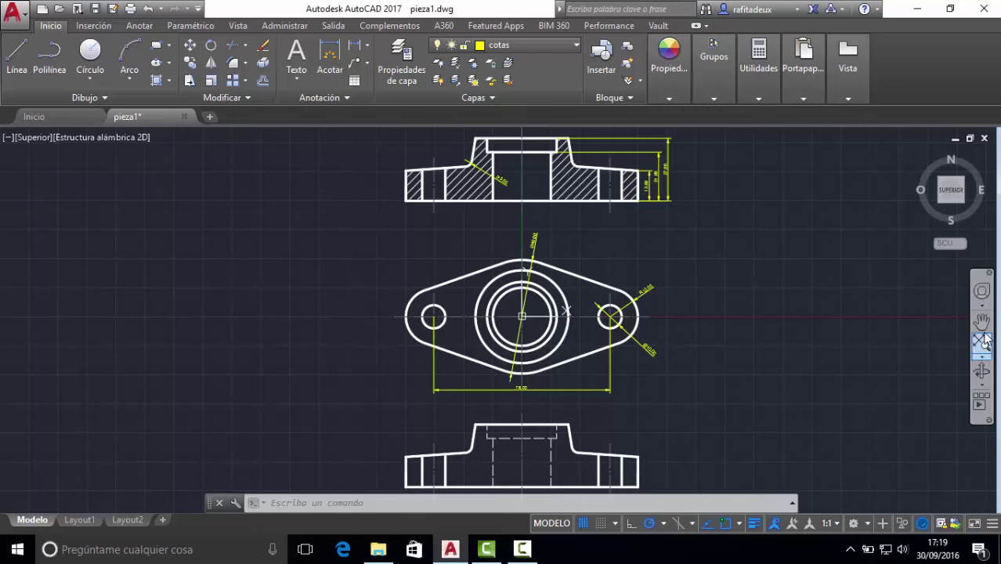
click(982, 382)
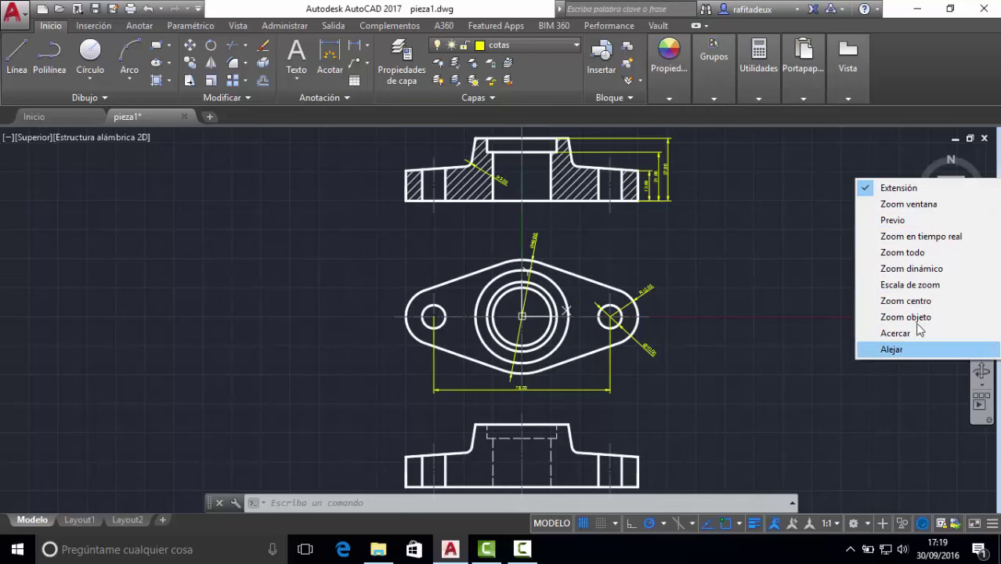
click(780, 344)
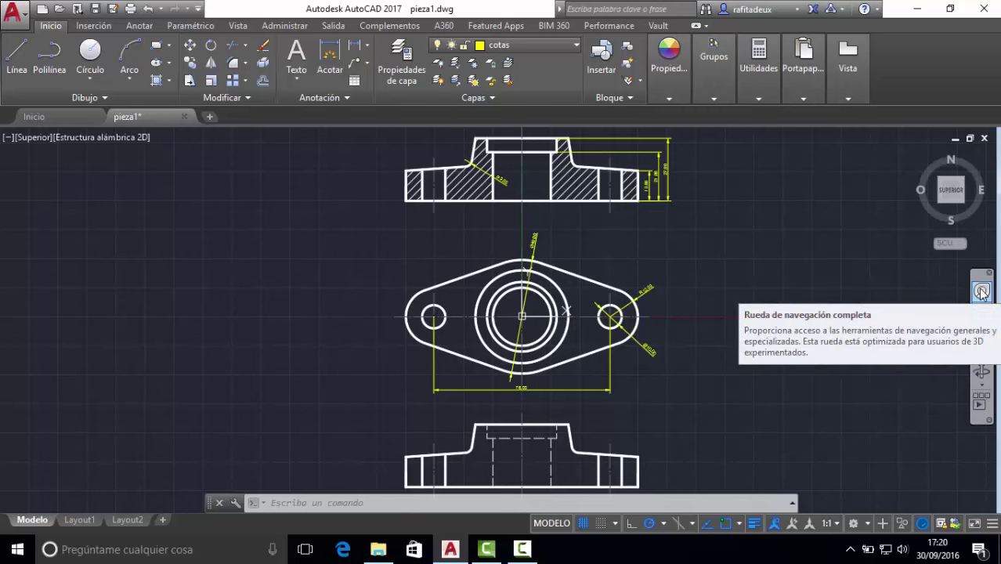
mouse_move(981, 321)
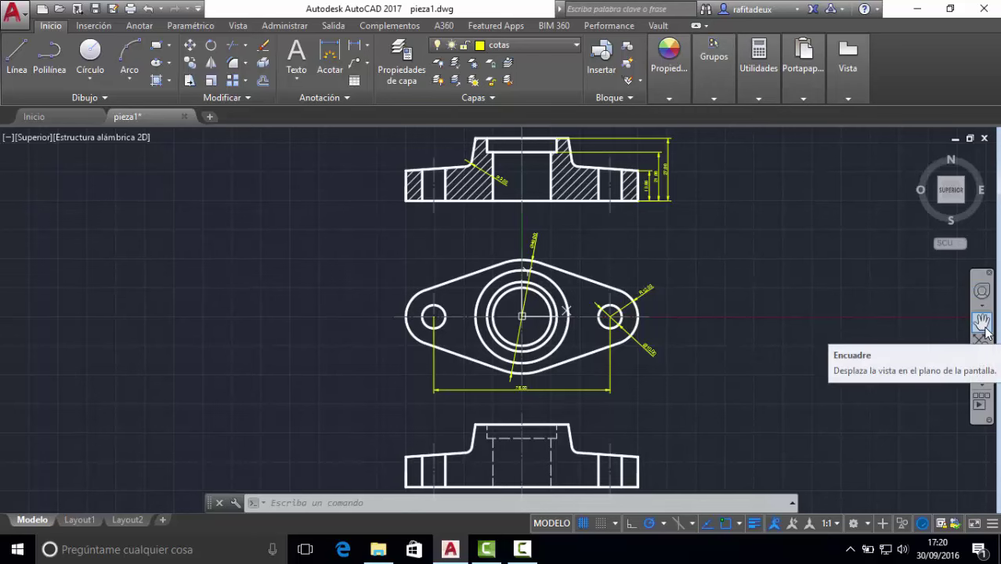
Step: Start Pan (Encuadre) from the navigation bar and drag the drawing around
click(983, 323)
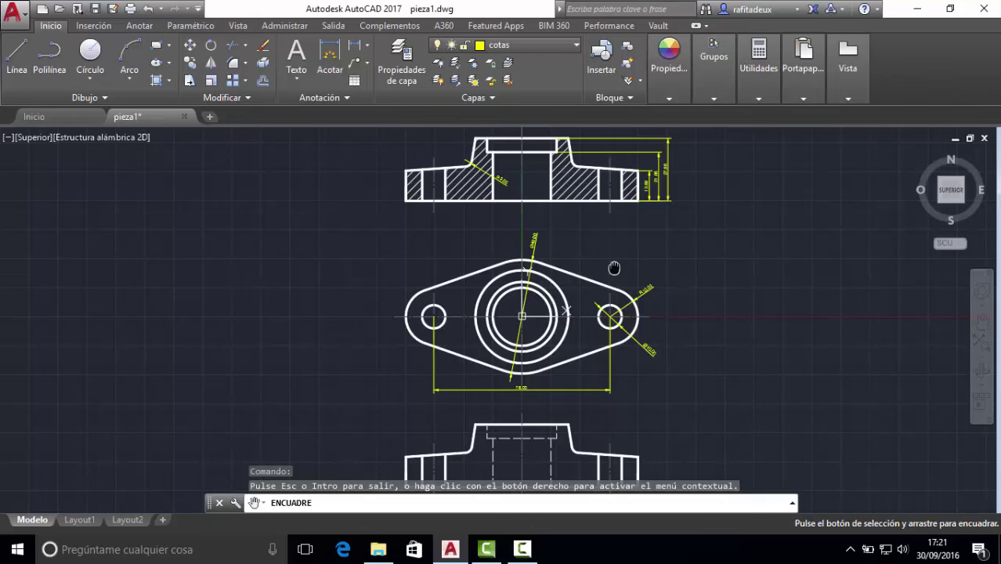
mouse_move(613, 267)
mouse_down()
mouse_move(549, 323)
mouse_move(405, 402)
mouse_move(772, 136)
mouse_up()
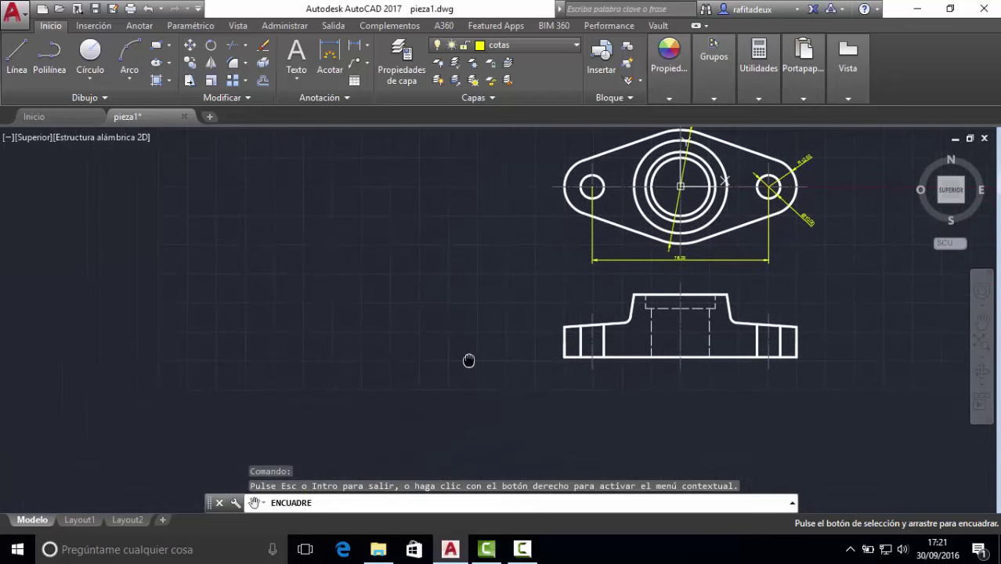
drag(468, 359, 641, 237)
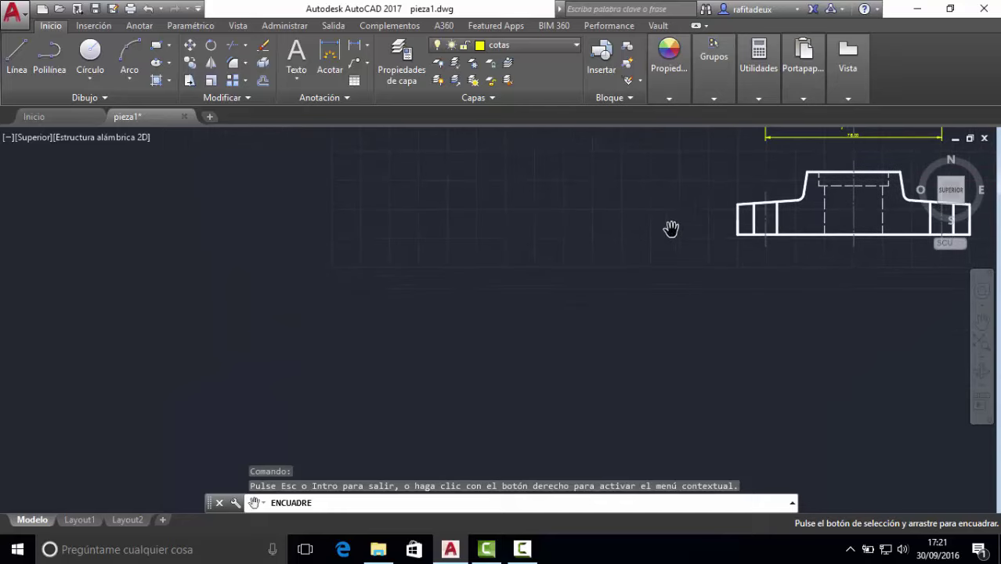
drag(755, 166, 427, 395)
mouse_move(652, 243)
mouse_down()
mouse_move(685, 221)
mouse_move(618, 272)
mouse_move(644, 233)
mouse_move(696, 284)
mouse_up()
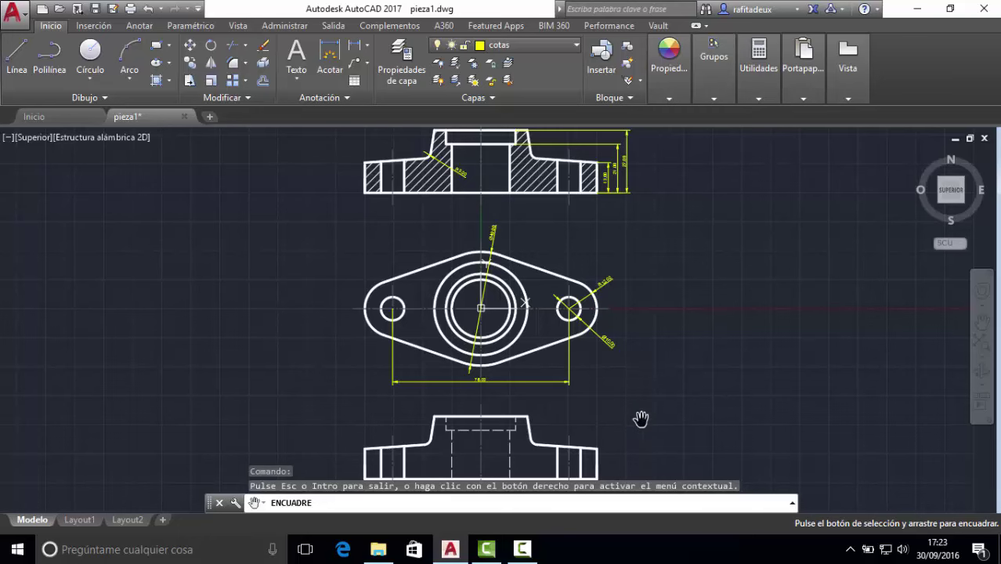
Step: Pan through the section, plan and front views until the front view sits centred below the top view
drag(641, 419, 617, 157)
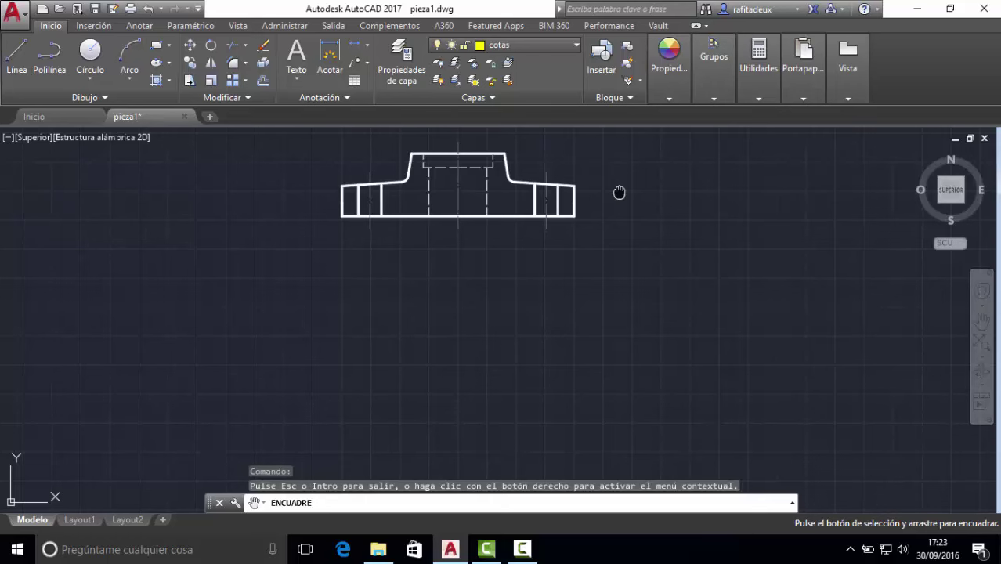
drag(618, 192, 631, 415)
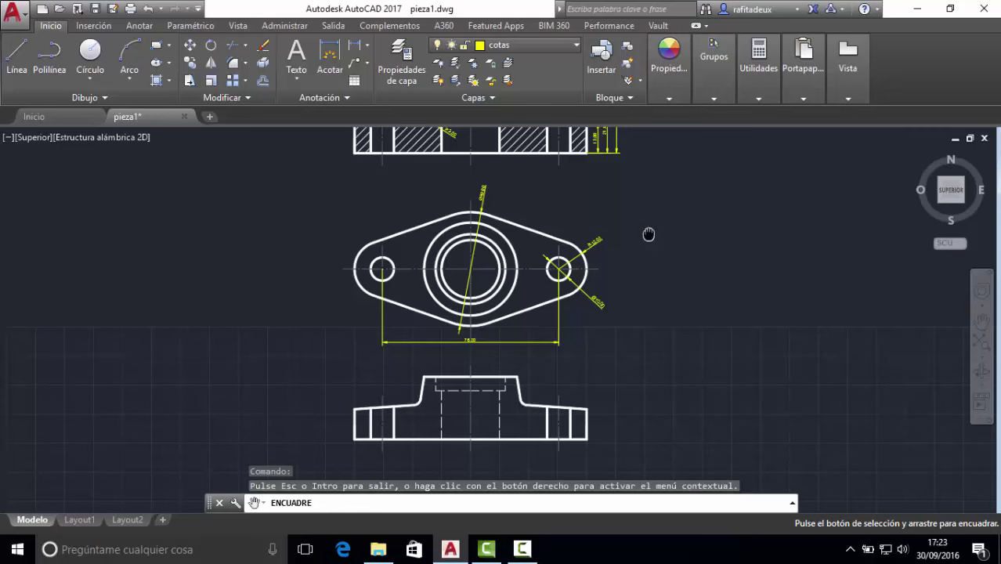
drag(648, 233, 652, 376)
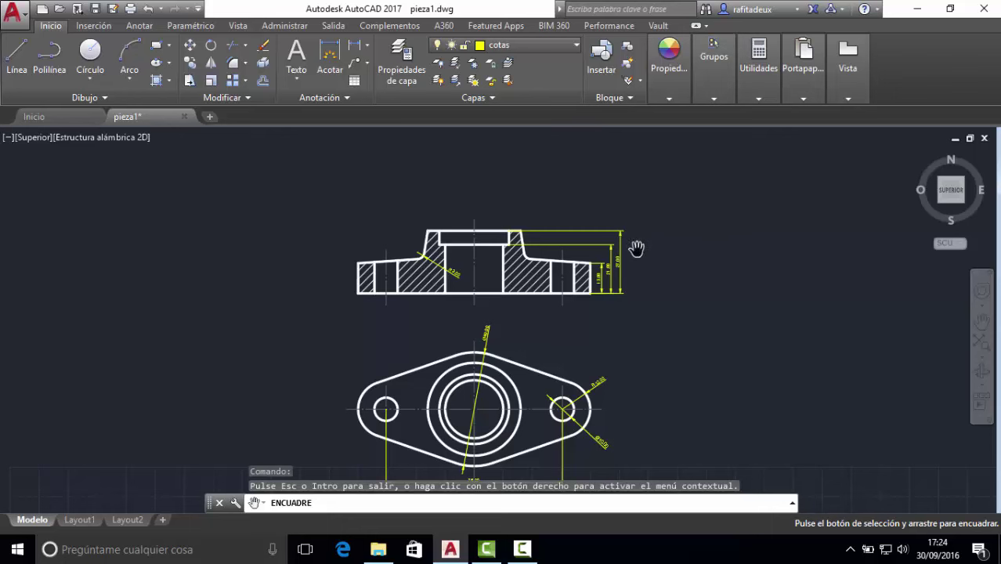
mouse_move(509, 311)
mouse_down()
mouse_move(666, 233)
mouse_move(739, 239)
mouse_move(641, 241)
mouse_move(461, 199)
mouse_move(338, 220)
mouse_move(438, 357)
mouse_move(720, 344)
mouse_move(223, 340)
mouse_move(254, 312)
mouse_move(129, 226)
mouse_move(388, 407)
mouse_move(563, 302)
mouse_up()
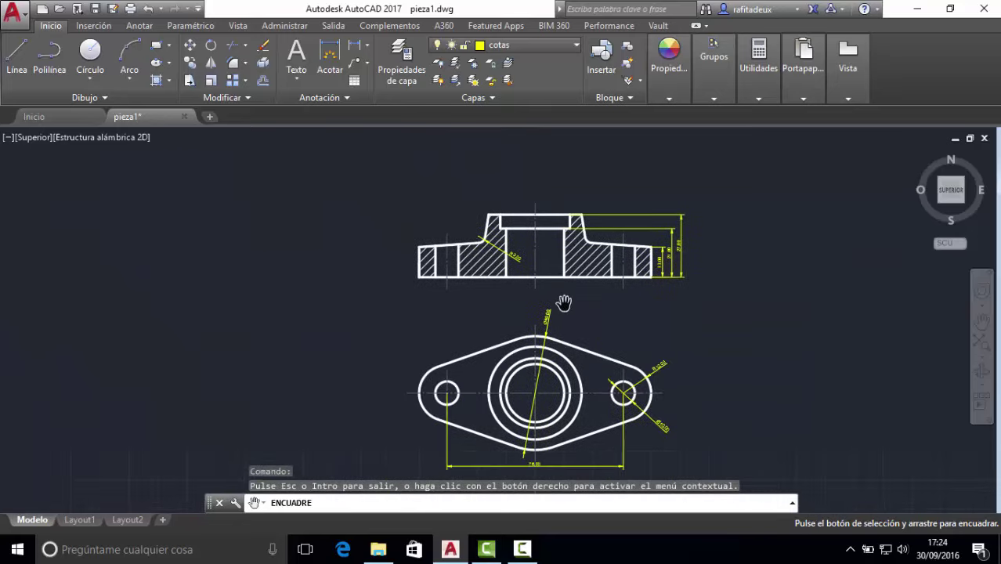
mouse_move(542, 352)
mouse_down()
mouse_move(607, 344)
mouse_move(585, 289)
mouse_up()
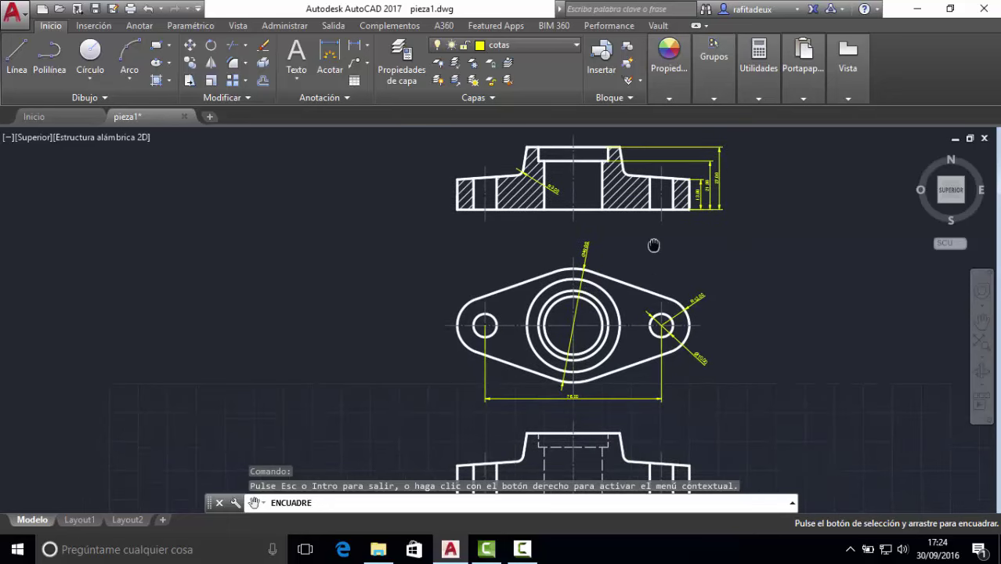
drag(653, 245, 313, 418)
mouse_move(246, 412)
mouse_down()
mouse_move(324, 362)
mouse_move(402, 330)
mouse_up()
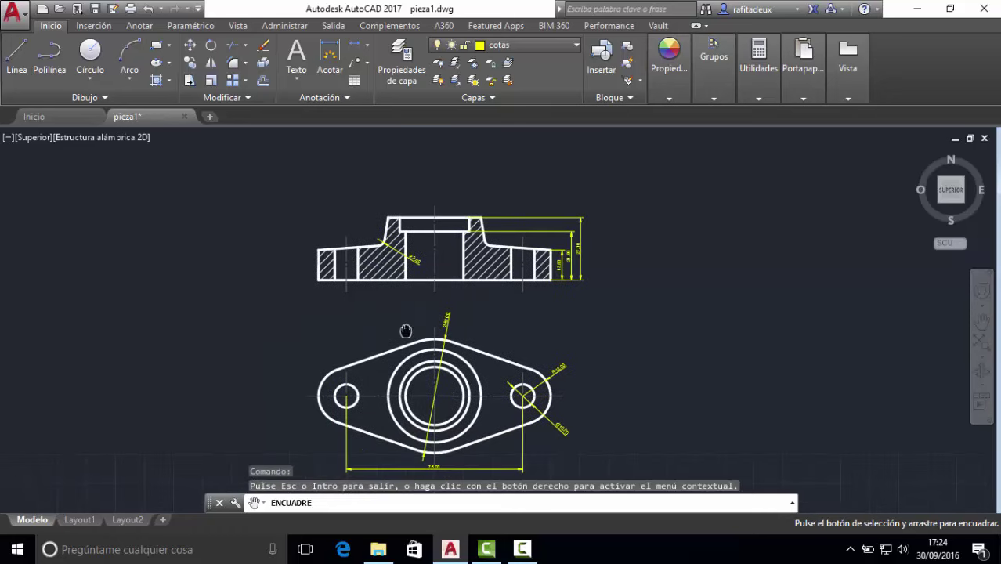
drag(352, 362, 402, 317)
mouse_move(367, 398)
mouse_down()
mouse_move(421, 349)
mouse_move(453, 263)
mouse_up()
drag(576, 330, 518, 264)
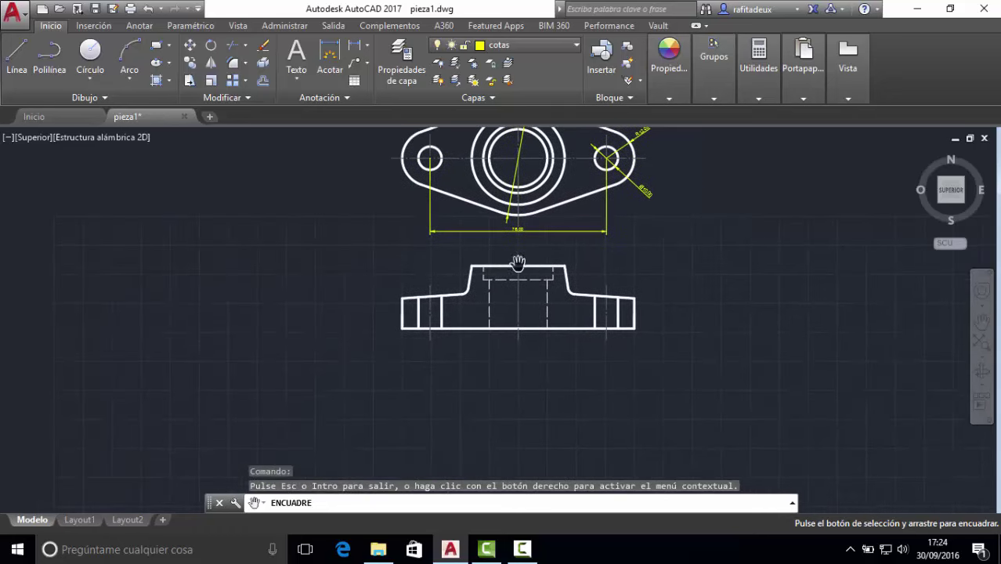
drag(607, 269, 540, 236)
mouse_move(508, 309)
mouse_down()
mouse_move(511, 236)
mouse_move(511, 335)
mouse_up()
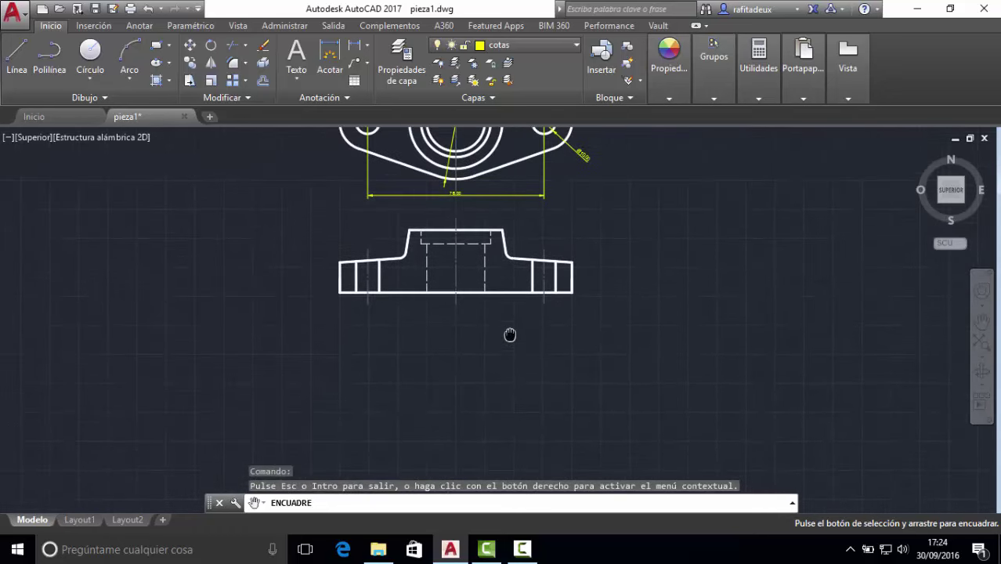
mouse_move(517, 259)
mouse_down()
mouse_move(550, 312)
mouse_move(328, 313)
mouse_move(521, 317)
mouse_move(519, 360)
mouse_move(501, 318)
mouse_move(511, 279)
mouse_move(436, 298)
mouse_move(469, 257)
mouse_move(537, 257)
mouse_up()
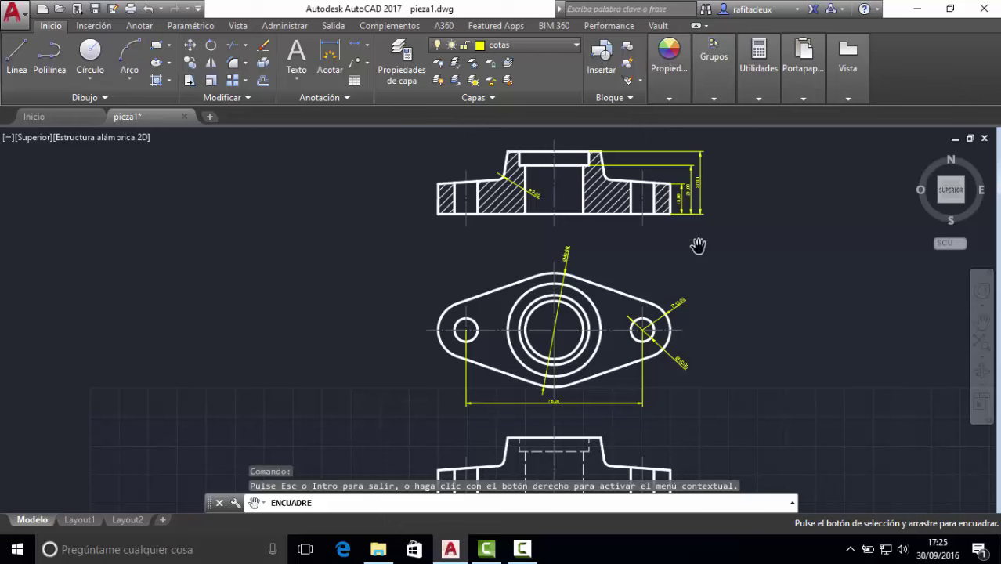
Step: Expand the collapsed object properties options
click(669, 68)
Step: Pan down to centre the hatched section view, then exit Encuadre with Salir
drag(768, 242, 754, 351)
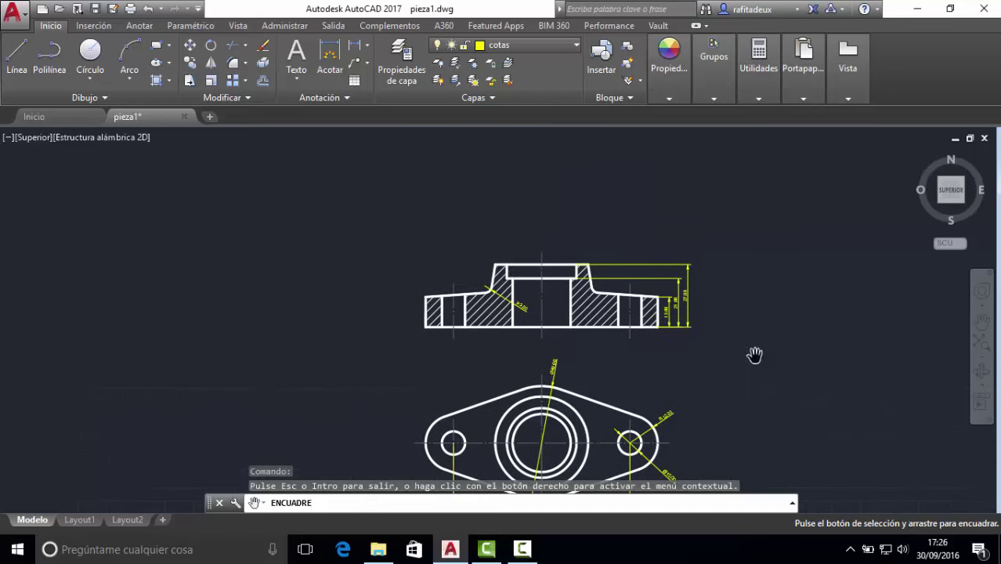
mouse_move(682, 367)
mouse_down()
mouse_move(721, 404)
mouse_move(665, 401)
mouse_up()
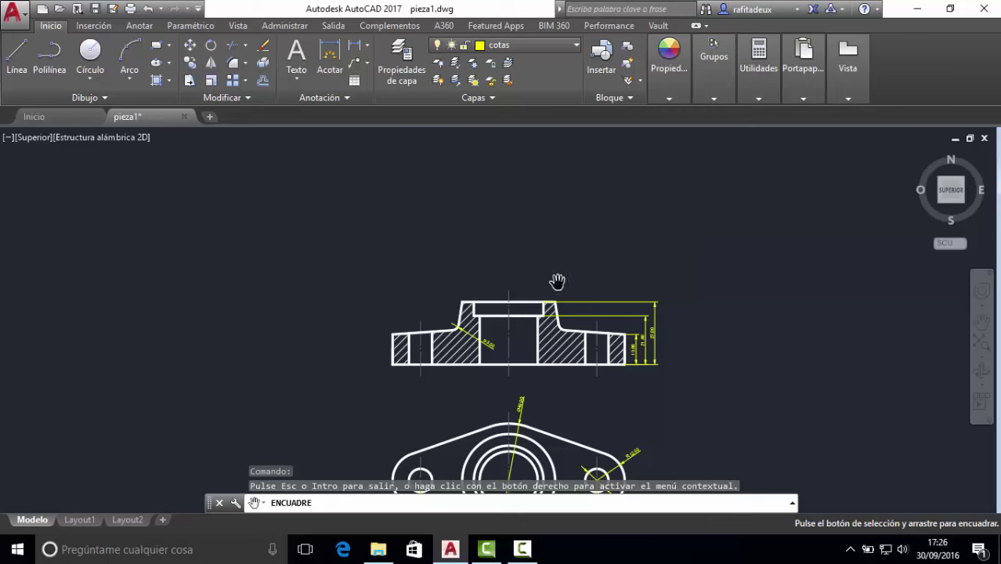
mouse_move(559, 281)
mouse_down()
mouse_move(515, 185)
mouse_move(504, 286)
mouse_move(597, 391)
mouse_move(666, 425)
mouse_move(674, 370)
mouse_move(663, 375)
mouse_move(682, 330)
mouse_up()
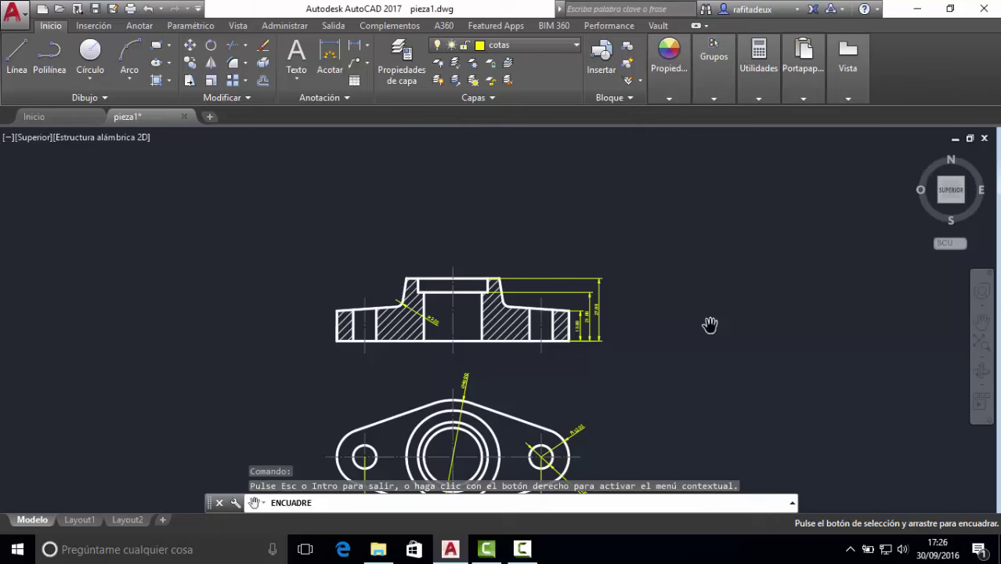
right_click(711, 329)
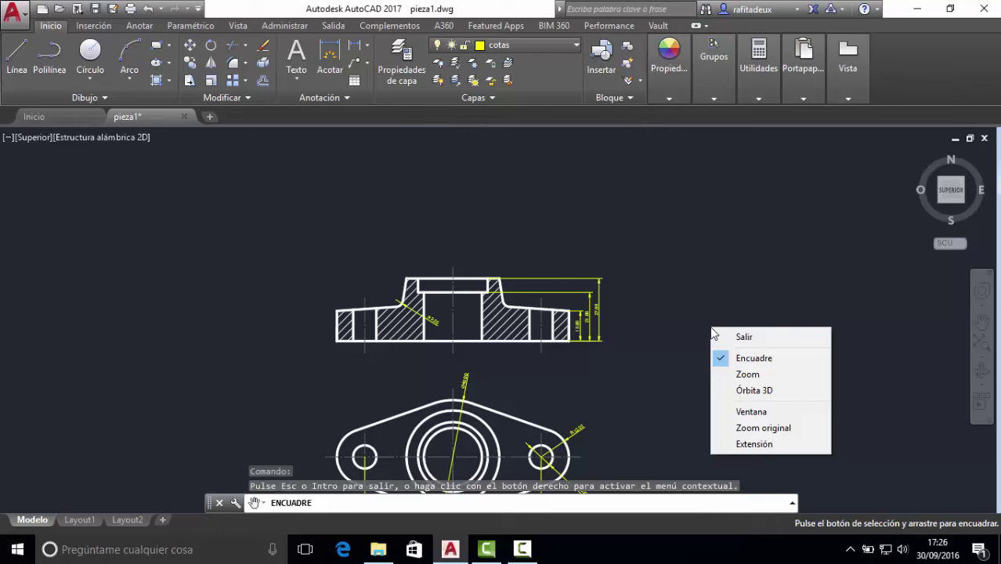
click(736, 337)
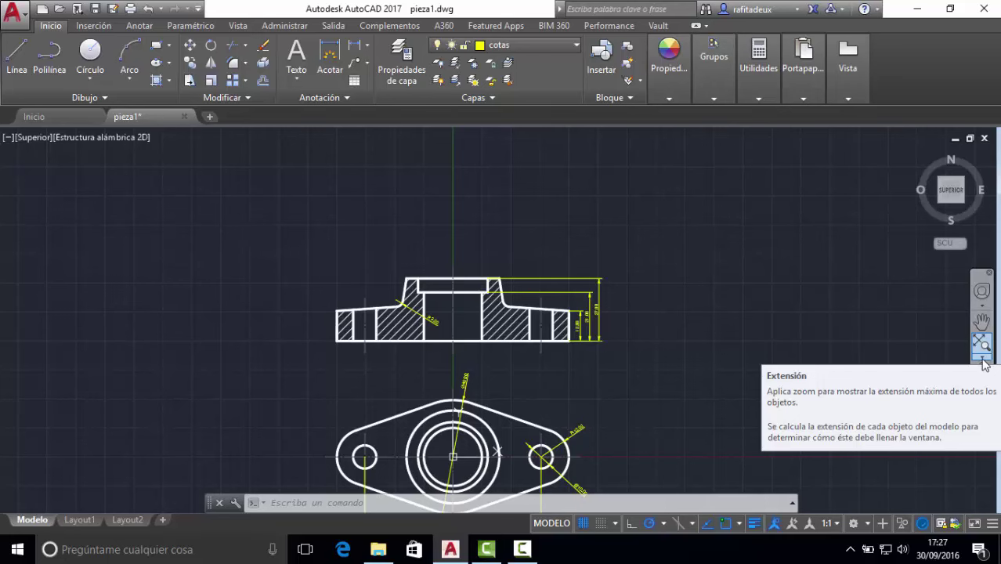
Step: Zoom to Extensión from the navigation bar zoom list so all three views fit
click(983, 362)
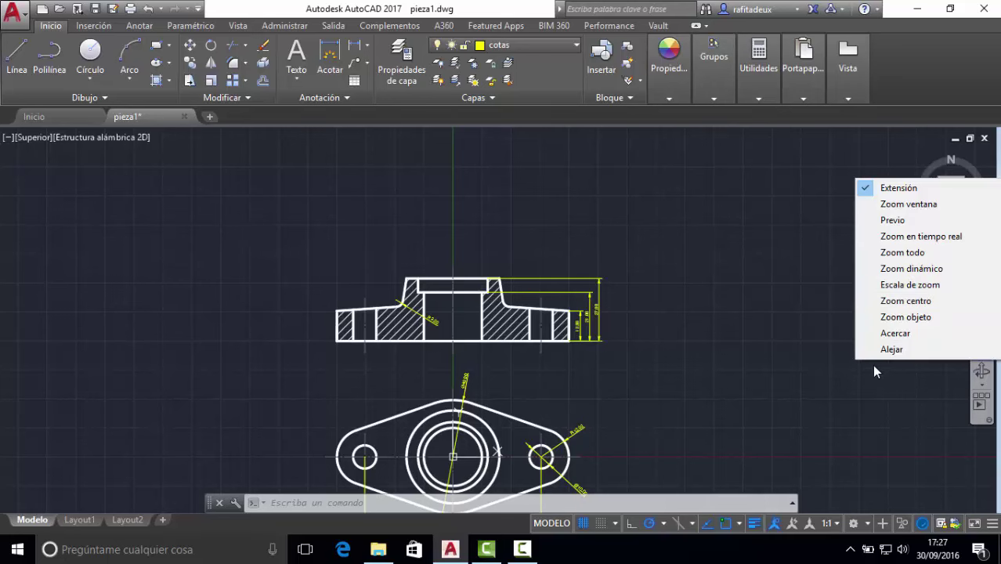
click(853, 409)
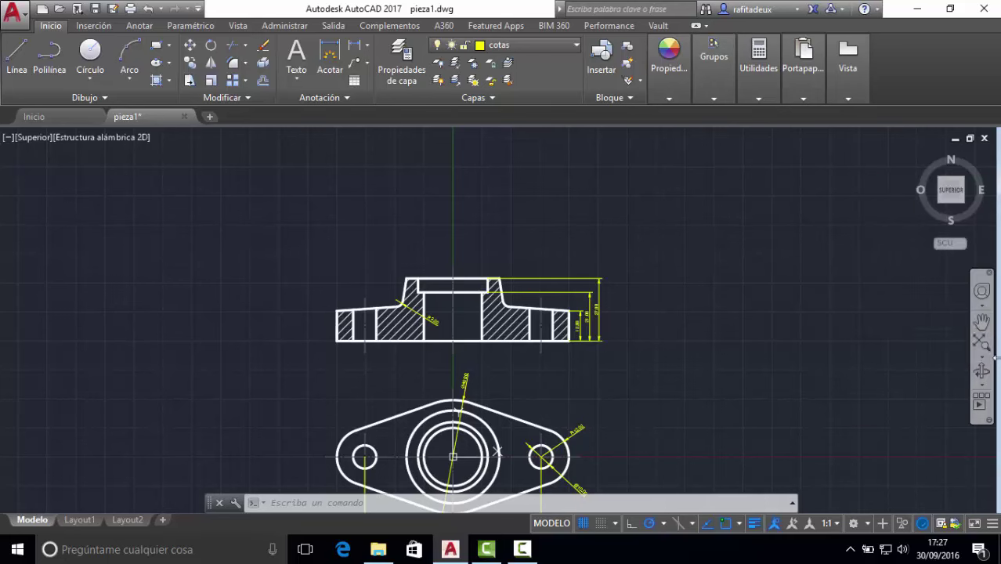
click(990, 356)
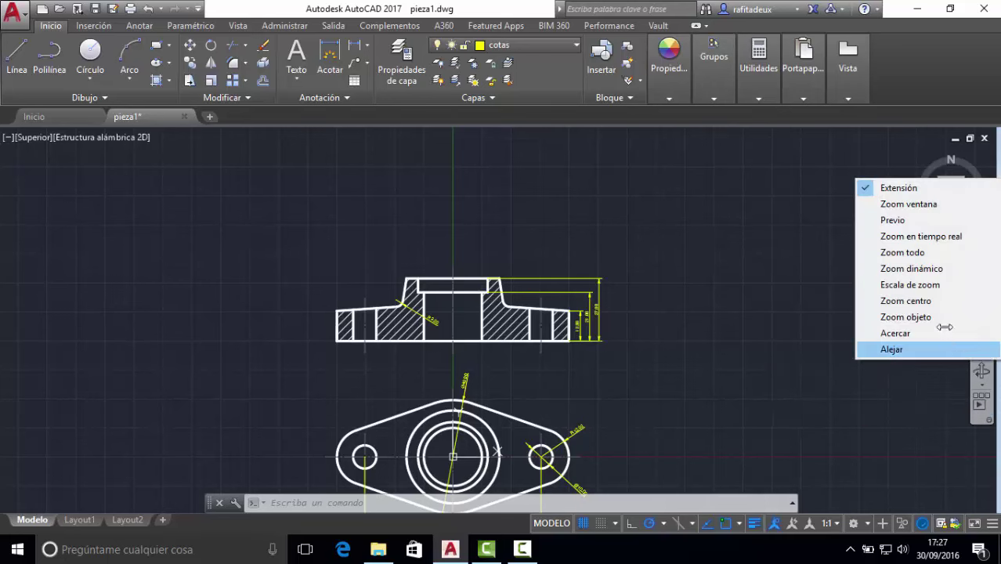
click(881, 189)
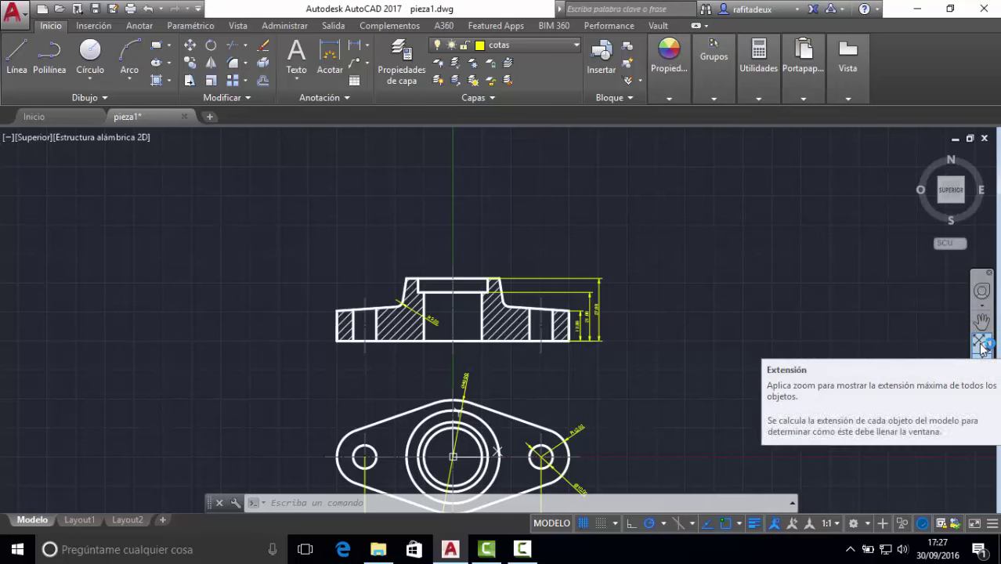
click(981, 346)
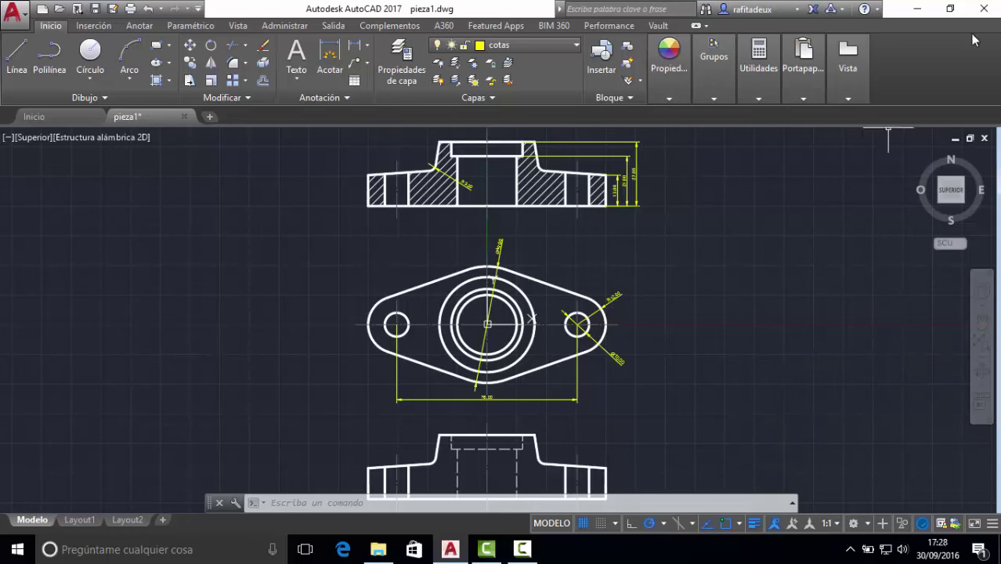
Step: Pan the part off screen, stop panning, then zoom back to extents
click(981, 321)
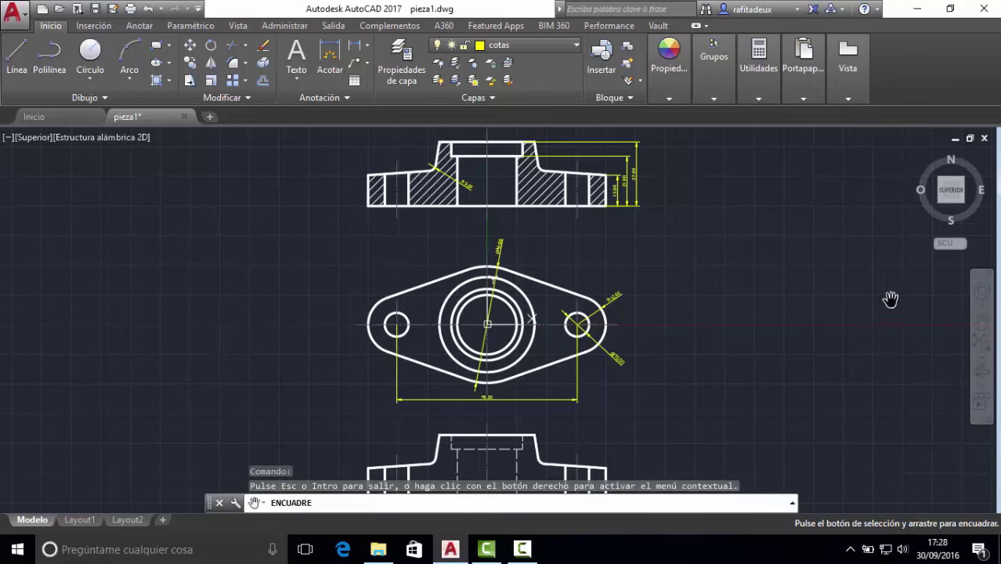
mouse_move(813, 212)
mouse_down()
mouse_move(640, 346)
mouse_move(568, 369)
mouse_up()
drag(699, 241, 459, 435)
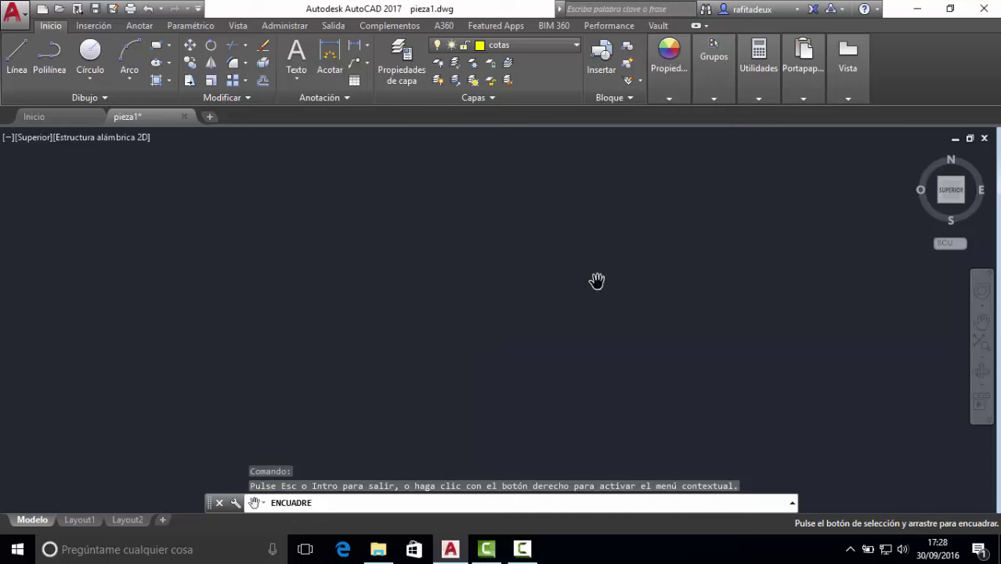
key(Escape)
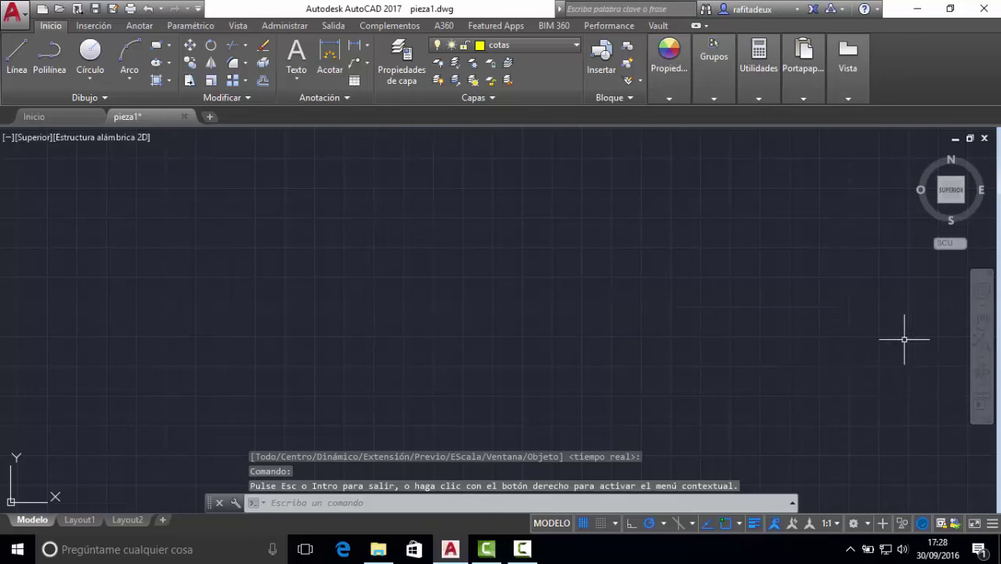
click(982, 345)
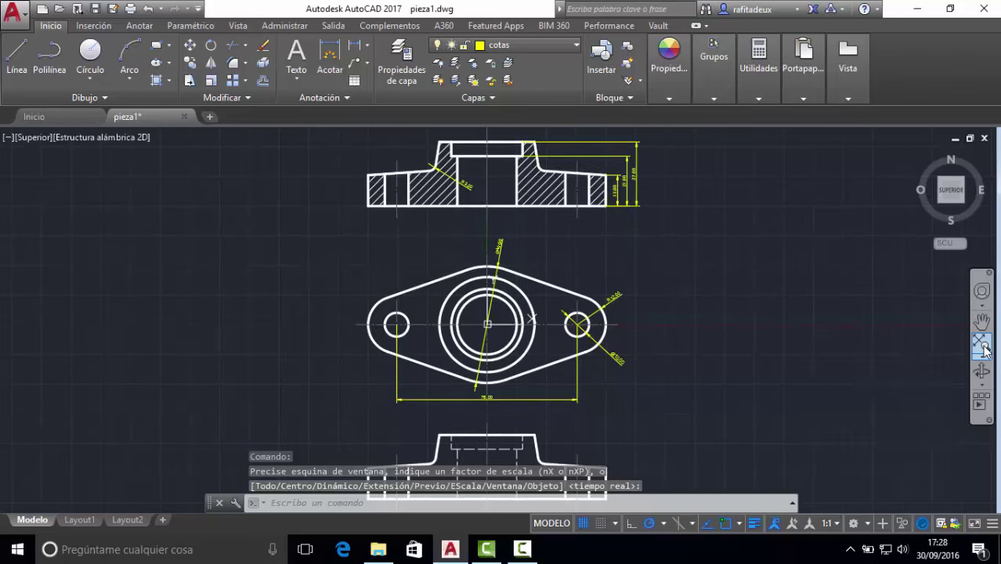
Step: Pan again until only empty grid shows, then end the pan
click(981, 320)
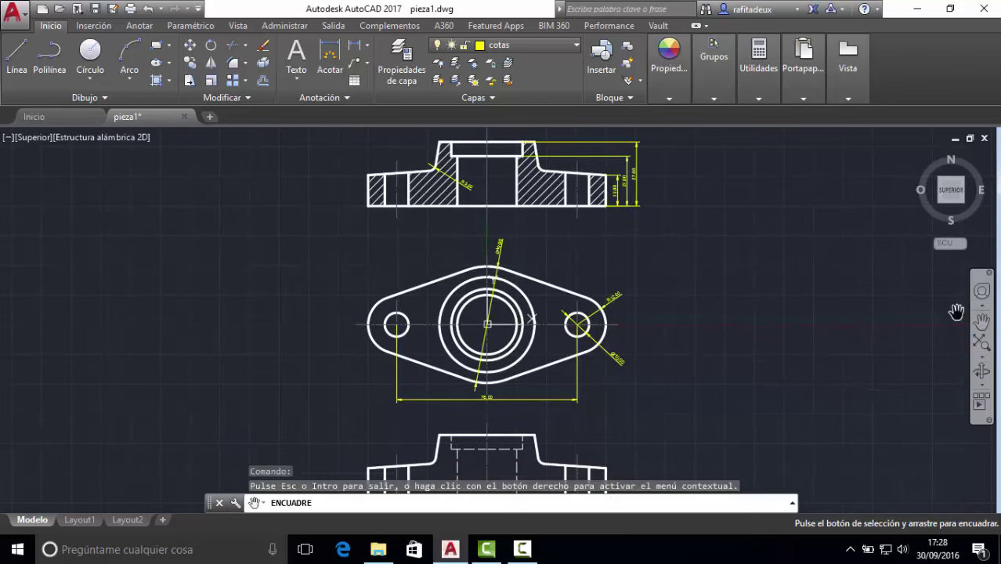
drag(814, 207, 498, 409)
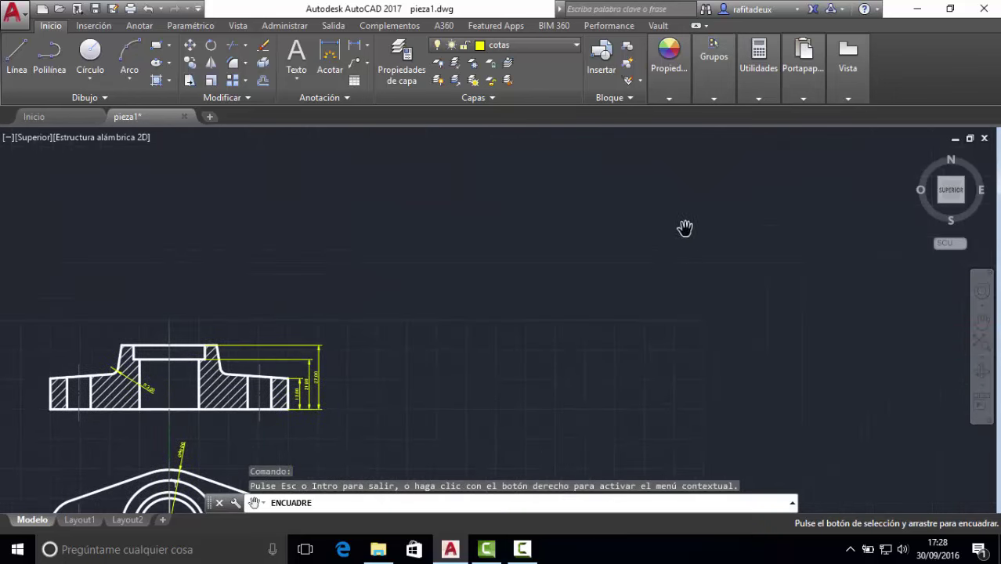
drag(685, 228, 465, 402)
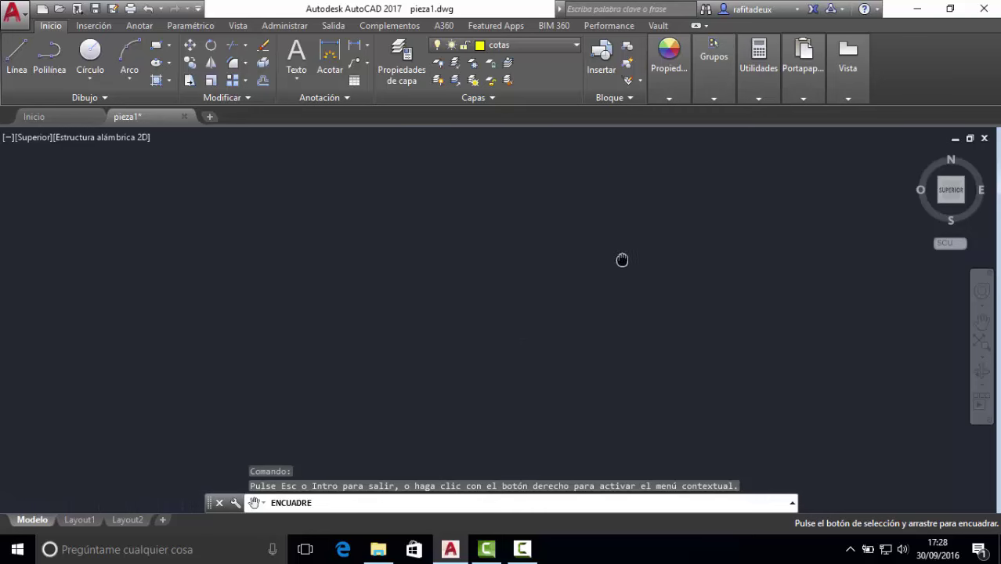
mouse_move(558, 287)
mouse_down()
mouse_move(411, 209)
mouse_move(375, 393)
mouse_up()
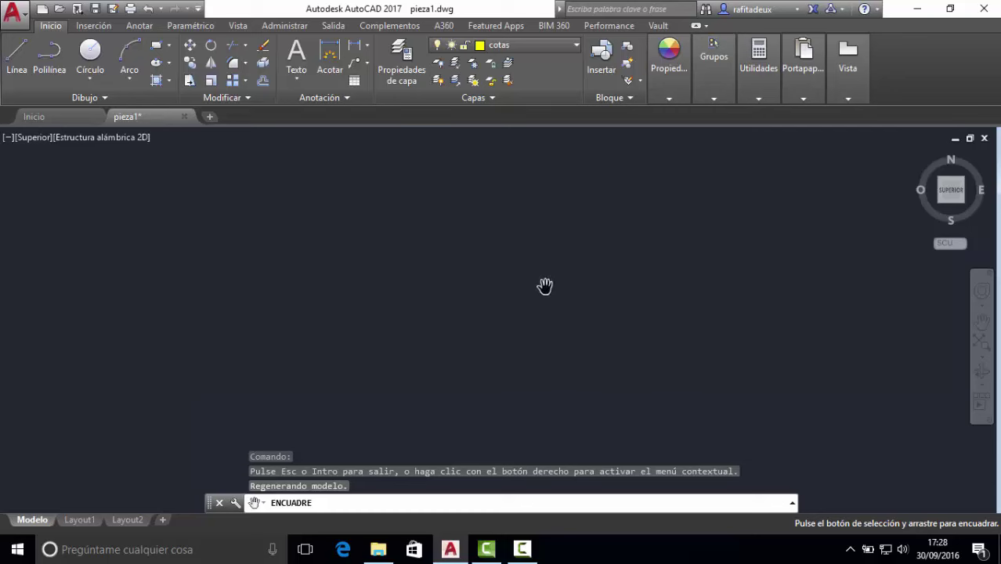
key(Escape)
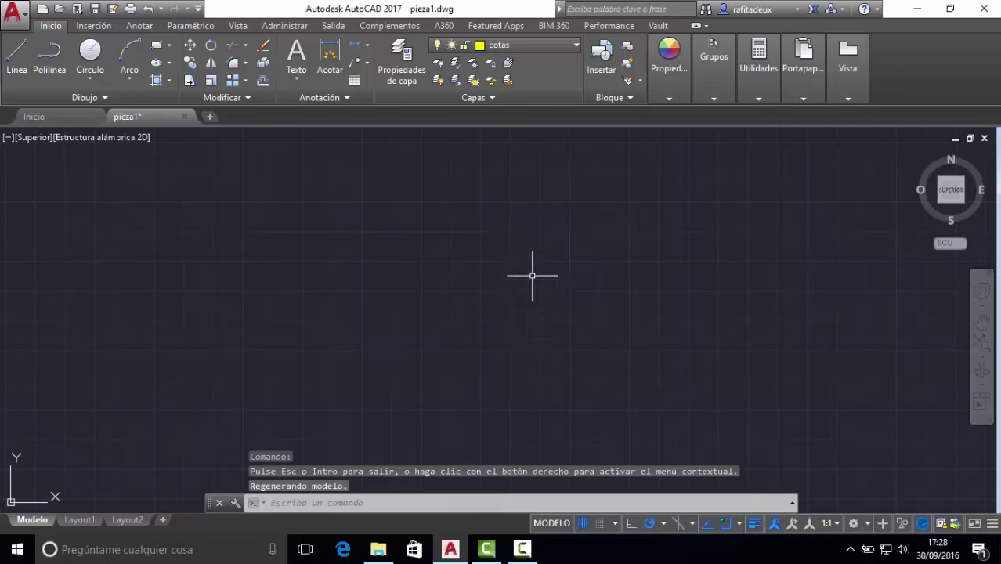
Step: Draw two Centre-Radius circles in empty space, then zoom extents to show them with the part
click(90, 51)
click(601, 212)
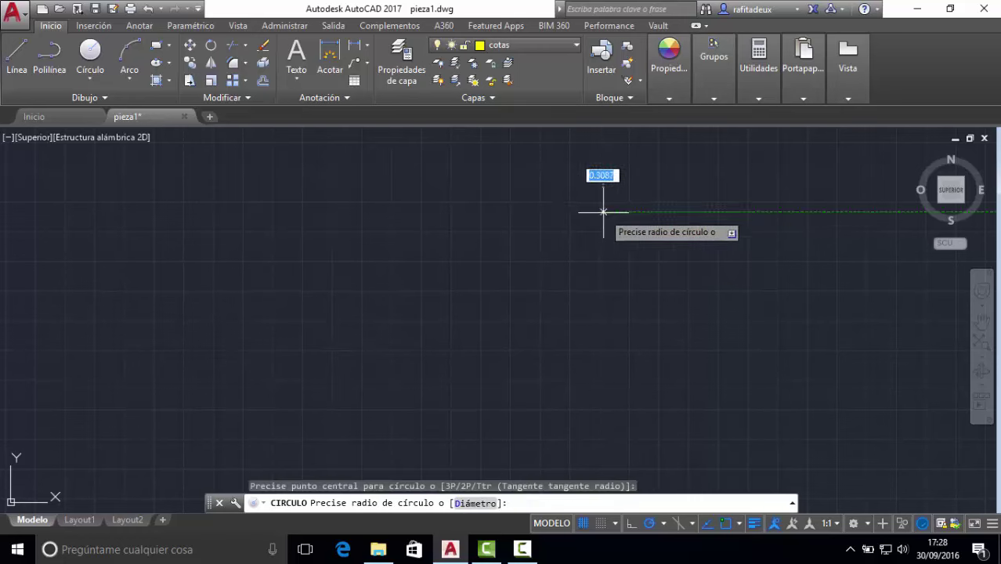
click(624, 243)
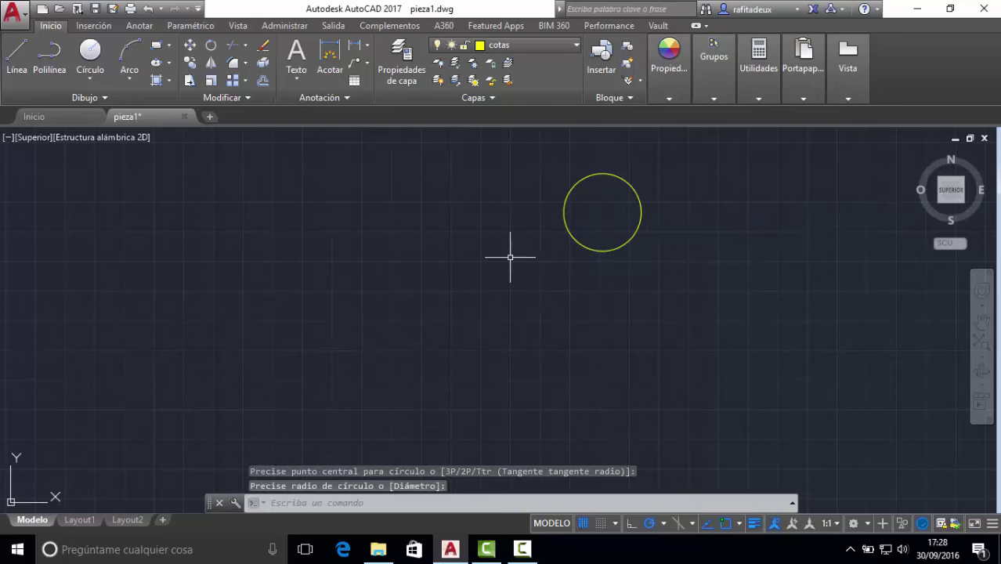
click(92, 55)
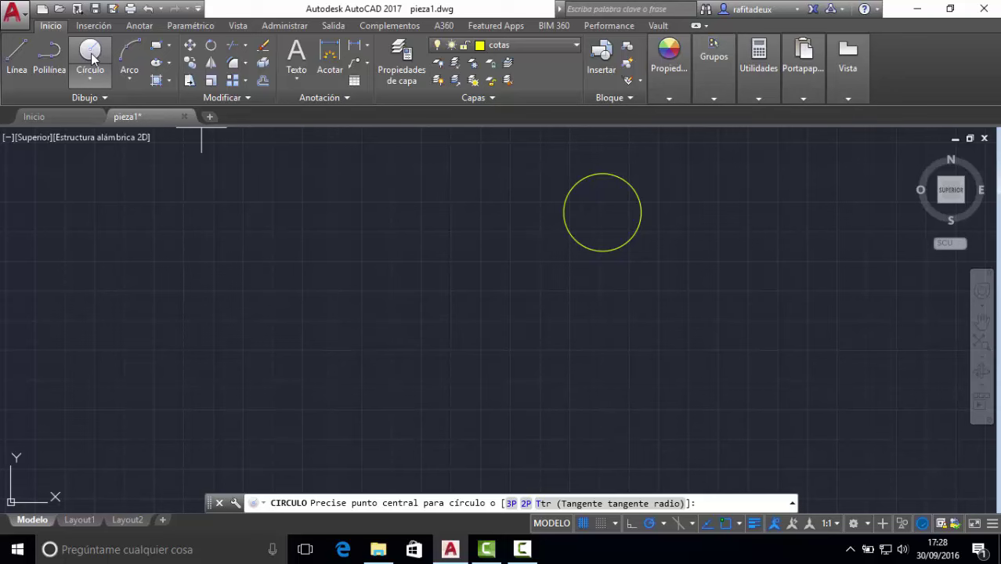
click(443, 197)
click(493, 231)
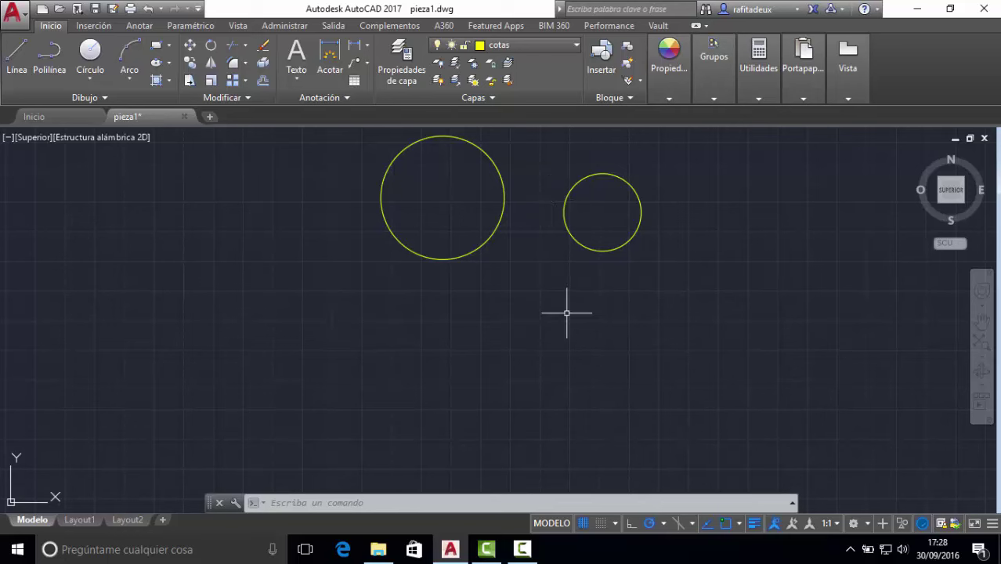
click(981, 344)
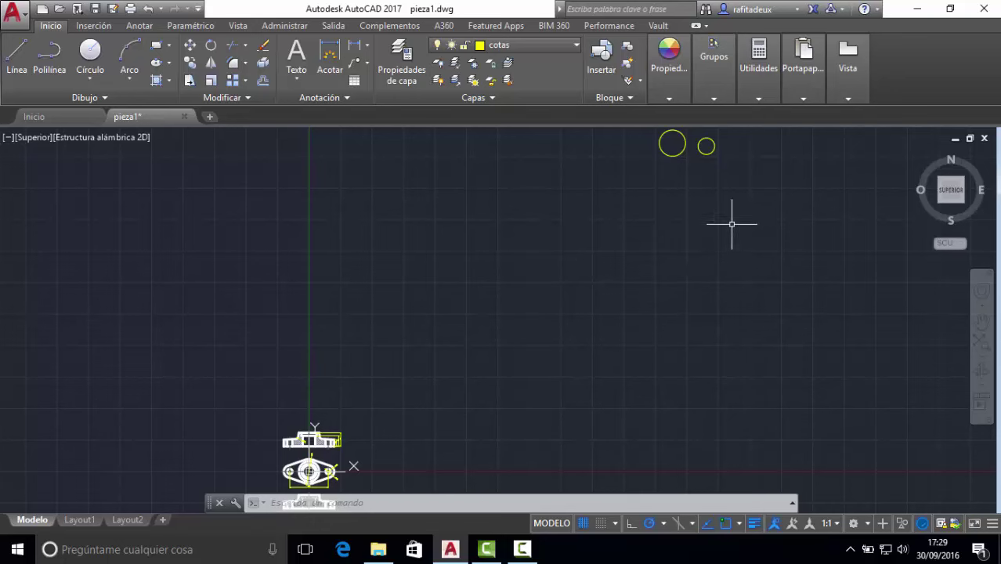
click(746, 184)
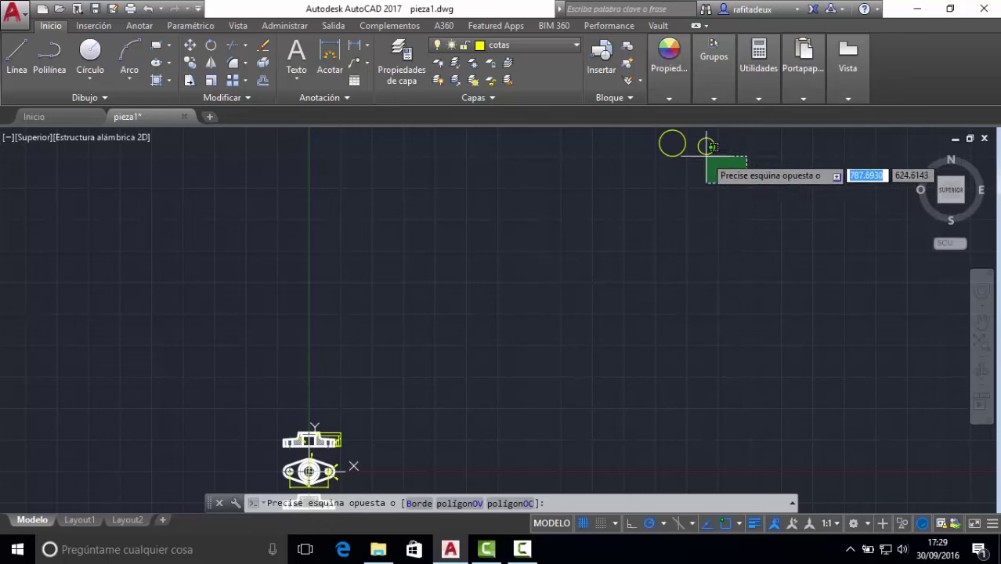
click(653, 141)
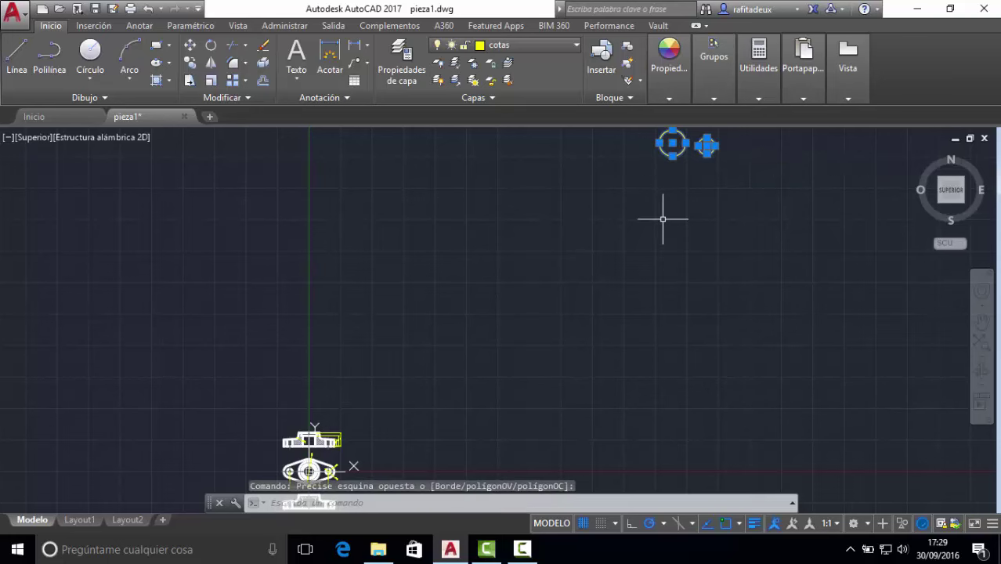
key(Escape)
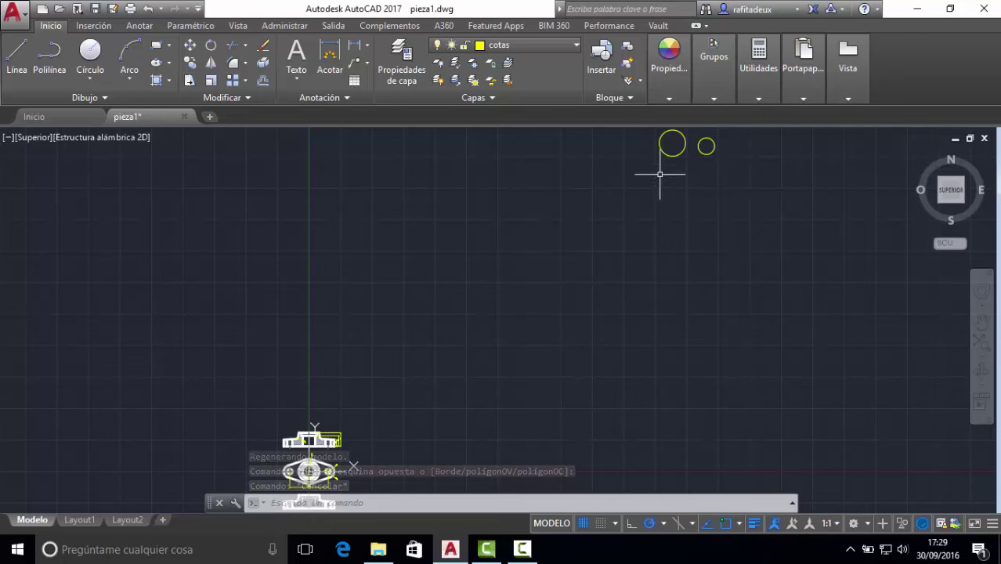
click(744, 191)
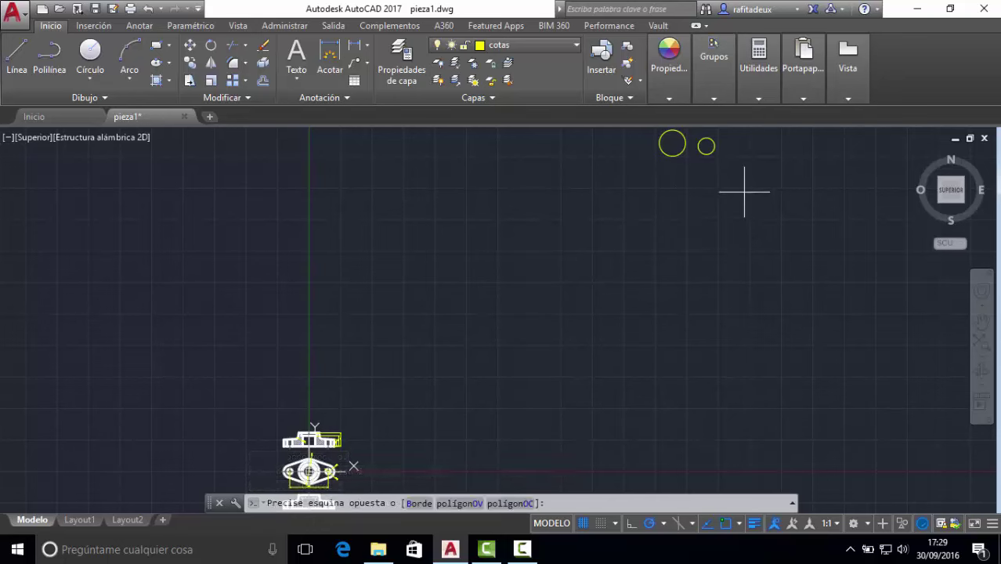
mouse_move(744, 191)
mouse_down()
mouse_move(711, 178)
mouse_move(752, 213)
mouse_up()
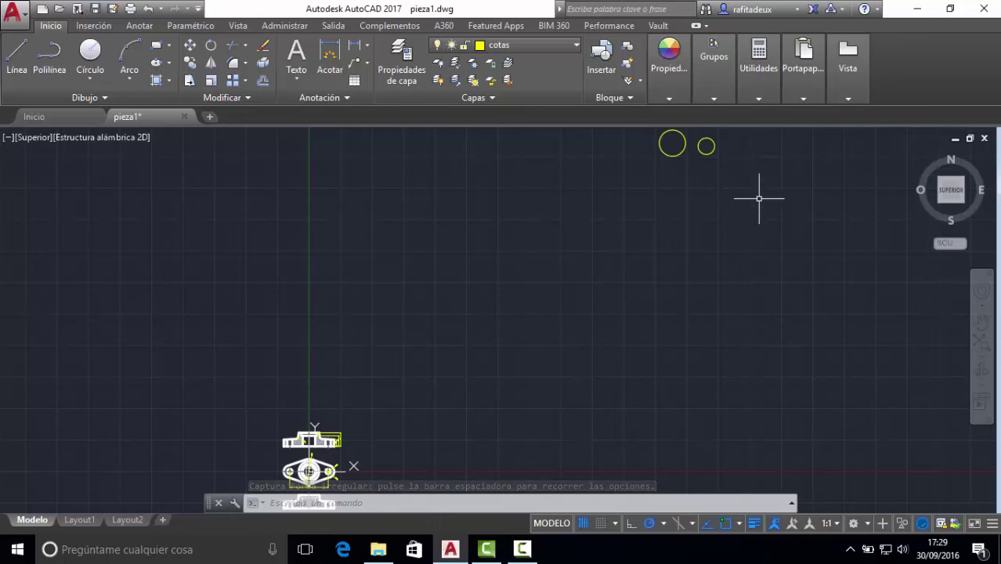
drag(757, 198, 752, 208)
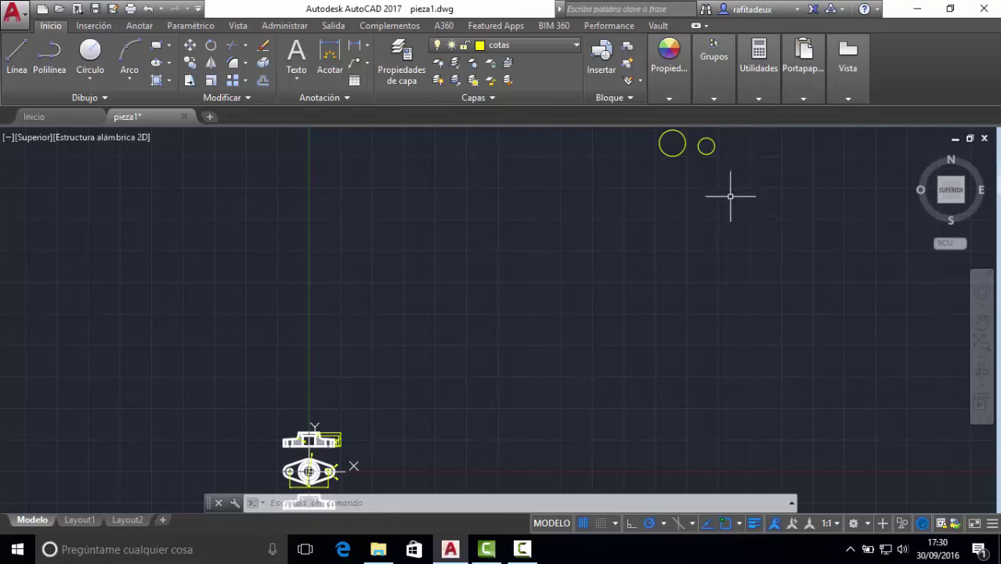
click(744, 199)
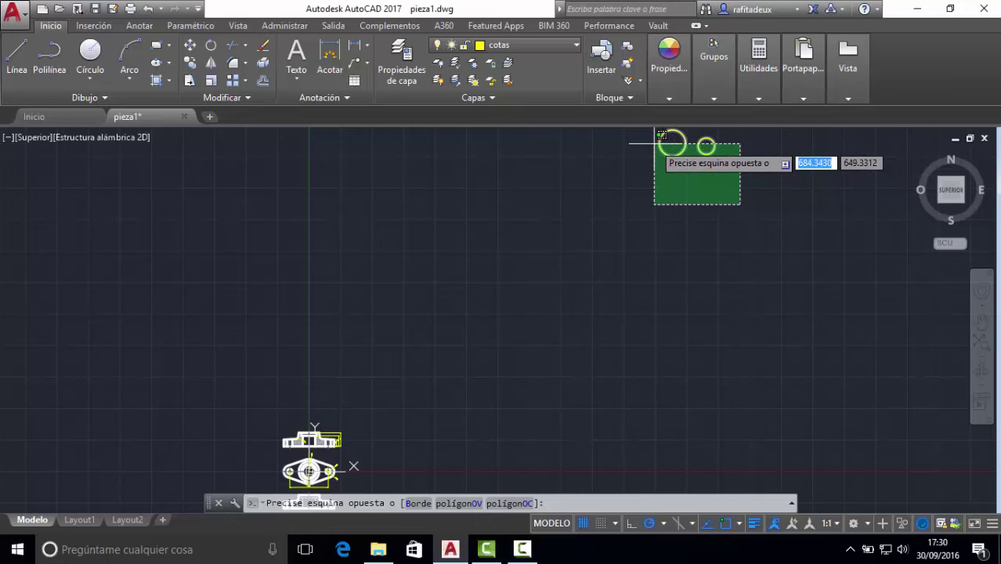
click(654, 144)
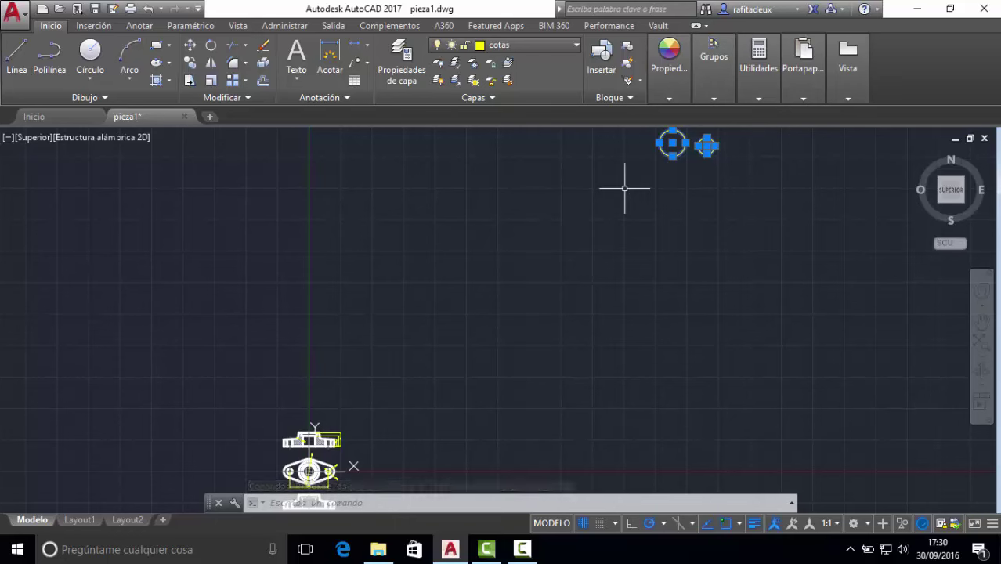
key(Delete)
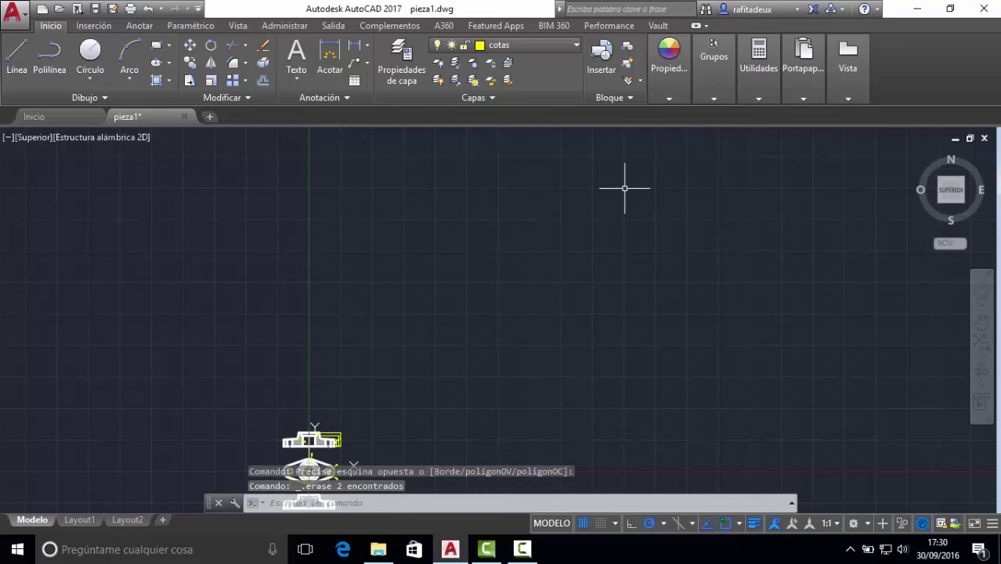
key(ctrl+z)
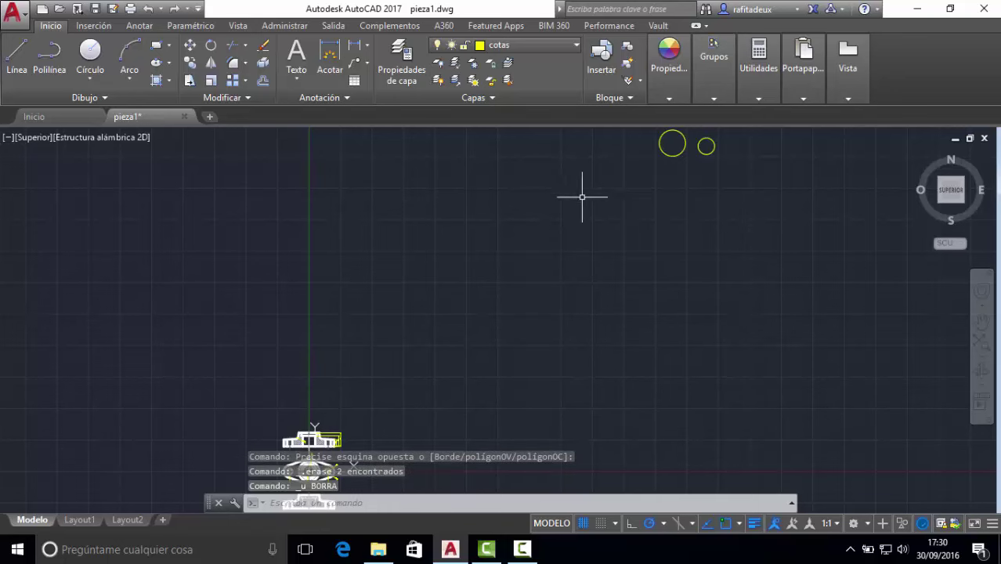
Step: Erase the large and small circles, then undo to bring them back
click(262, 52)
click(681, 153)
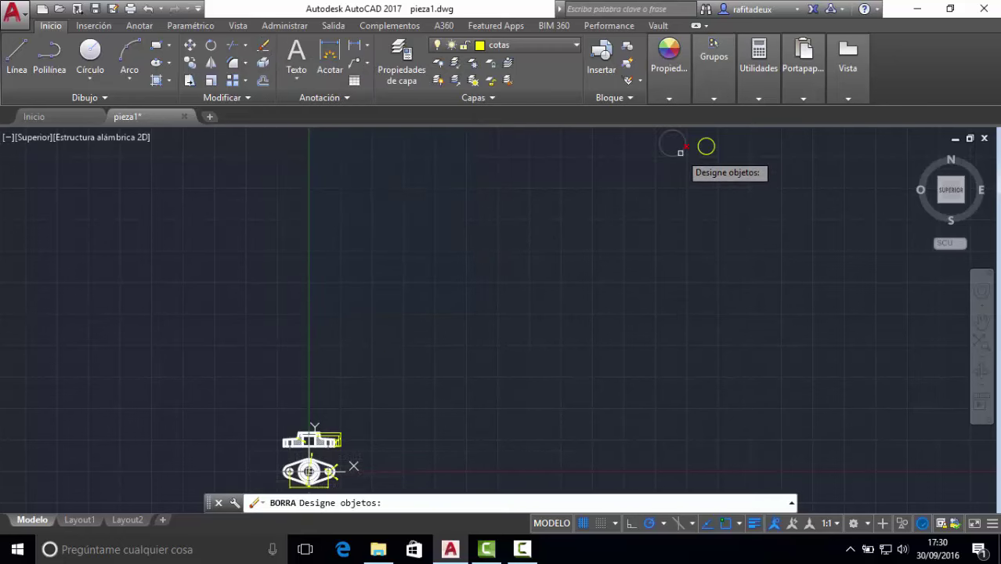
click(715, 152)
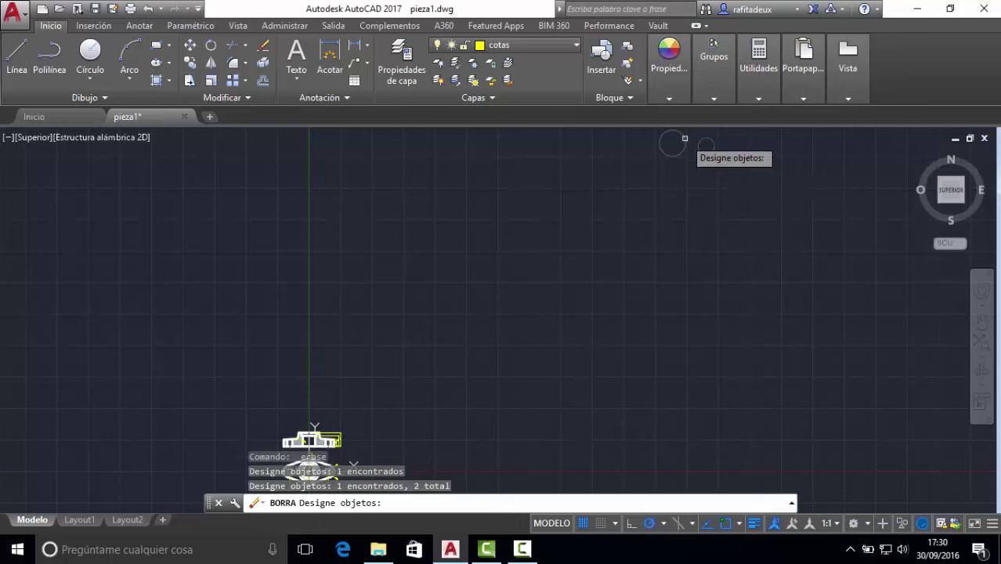
key(Return)
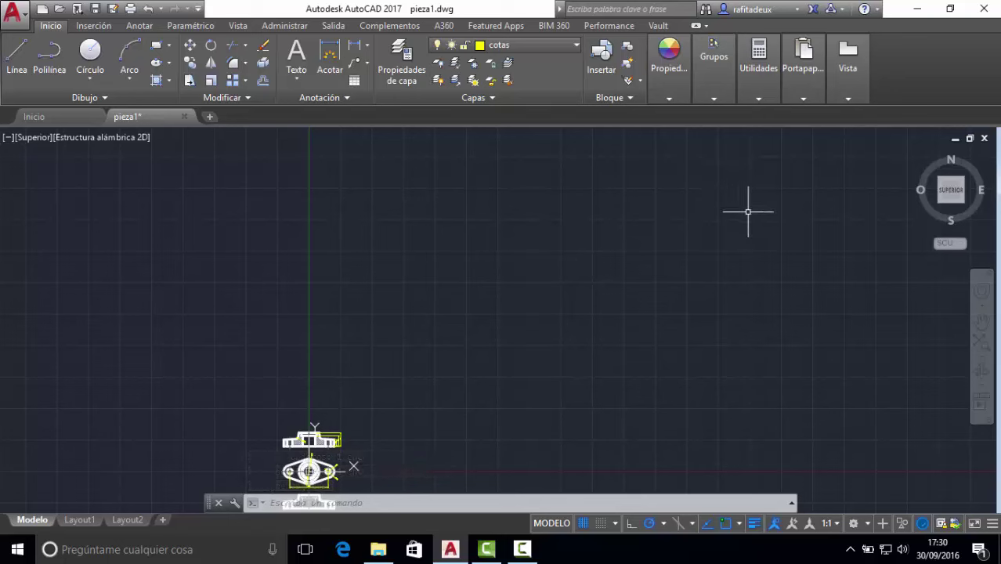
key(ctrl+z)
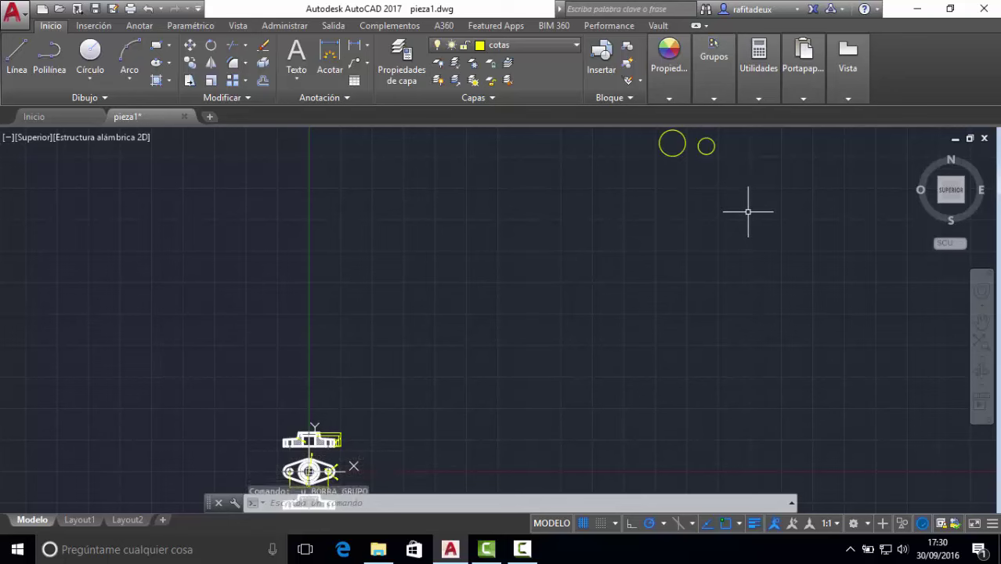
Step: Erase both circles again with the Erase command
click(263, 45)
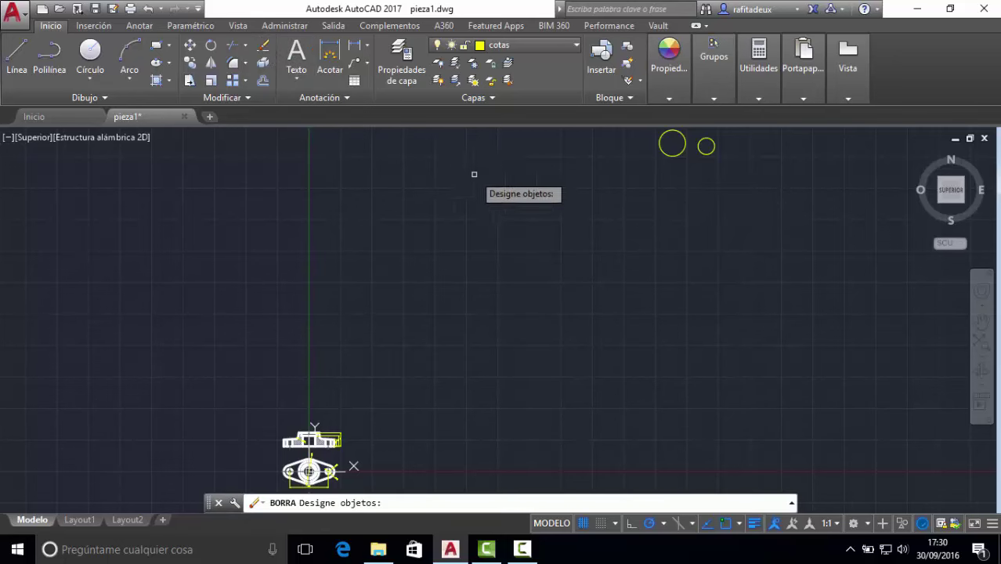
click(659, 152)
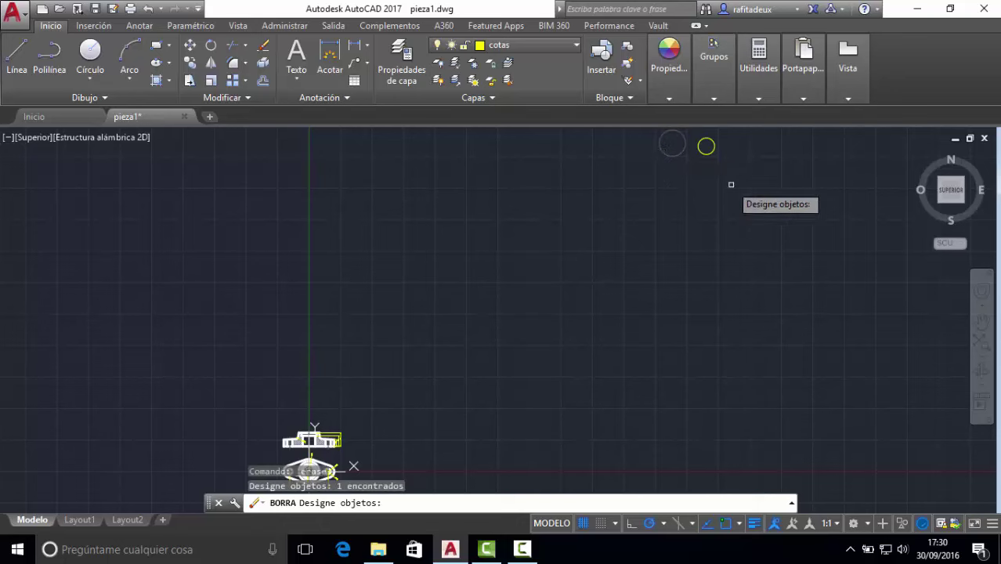
click(710, 152)
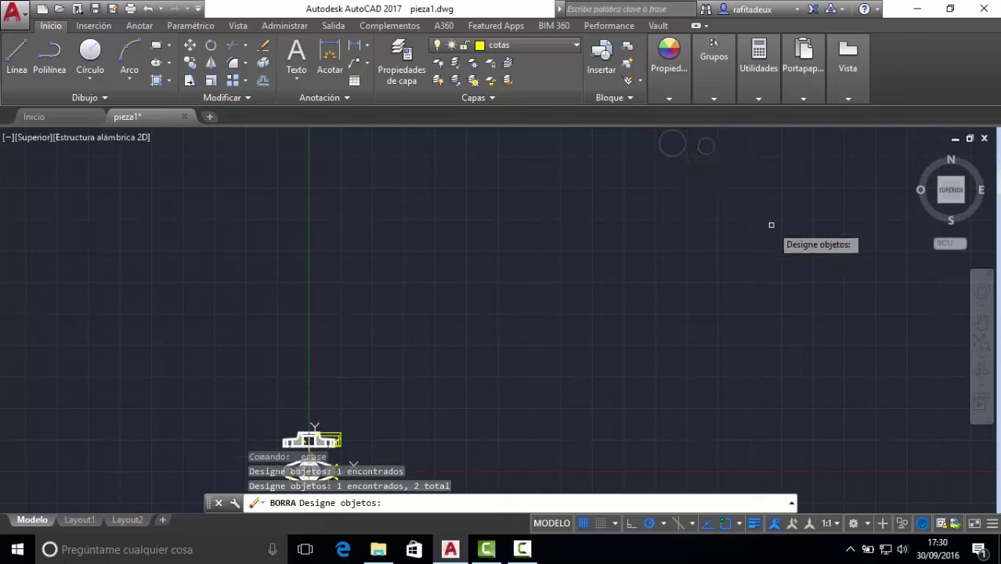
key(Return)
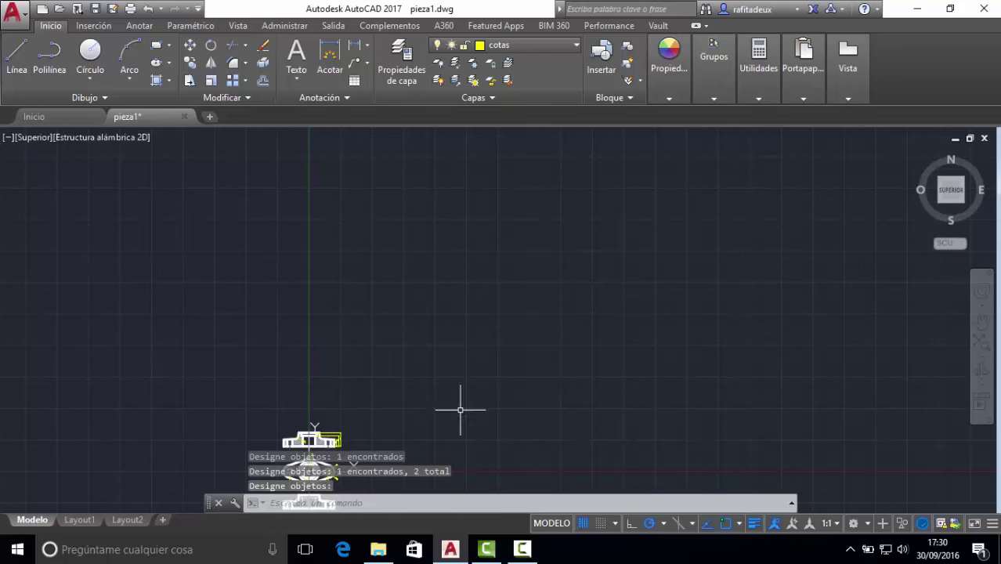
click(195, 552)
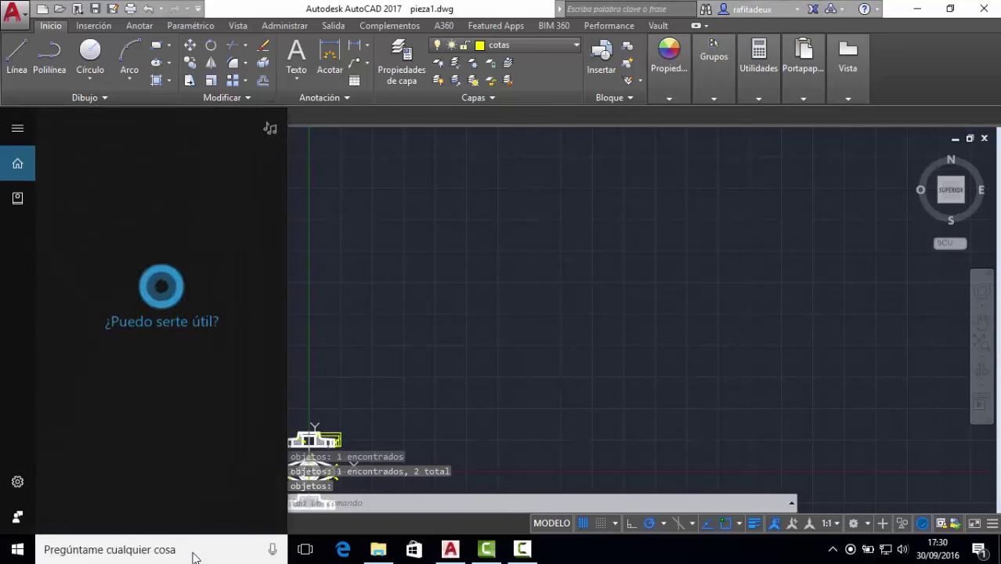
Step: Search 'teclado', open Teclado en pantalla, then close it again
text(teclado)
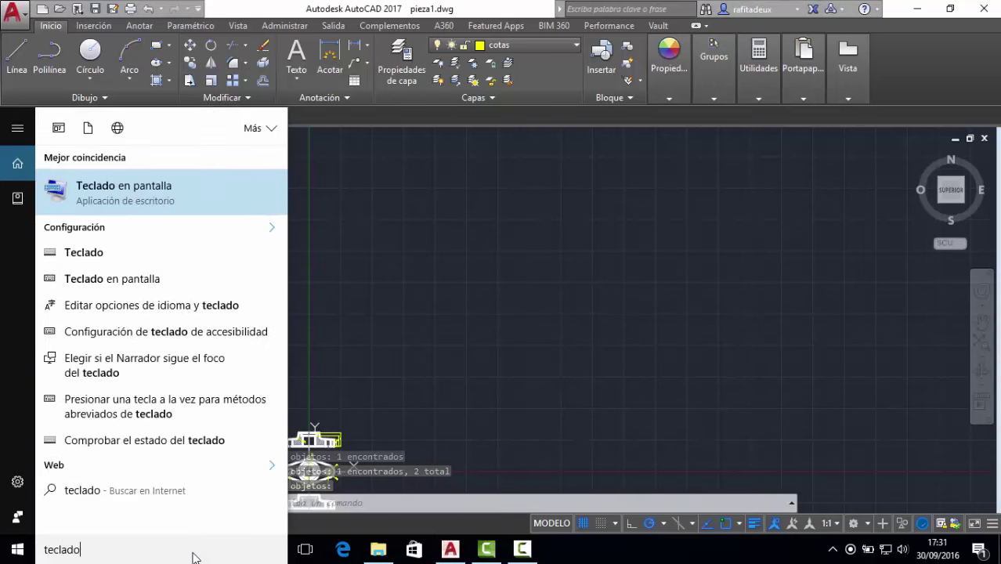
click(137, 213)
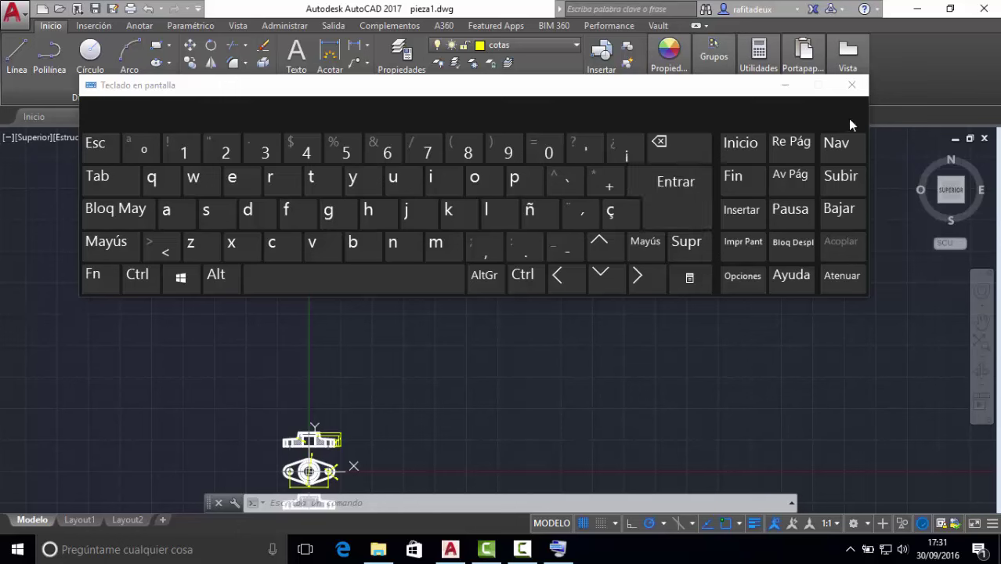
click(851, 84)
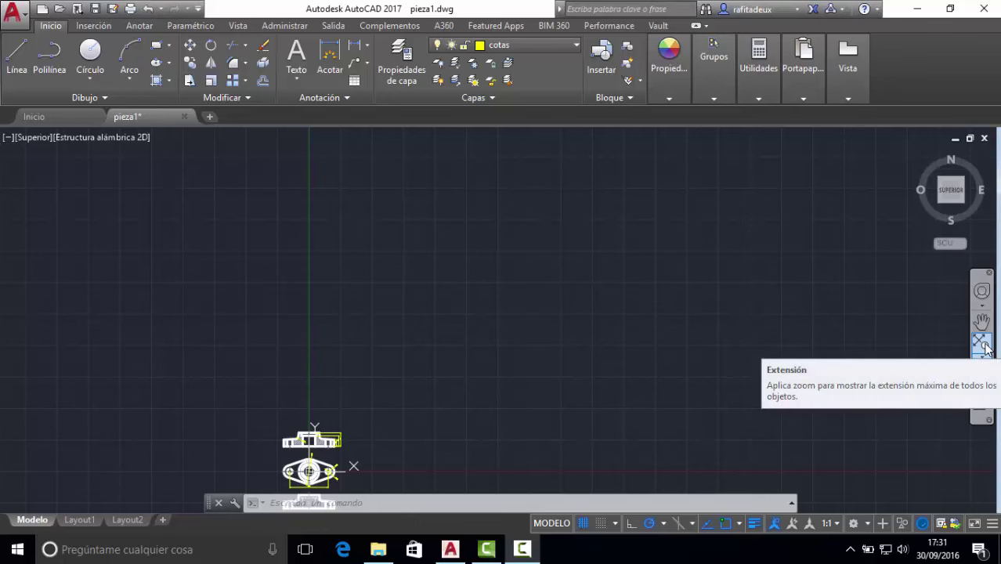
Step: Zoom to extents so the full pieza1.dwg part drawing, all three views, fills the screen
click(982, 346)
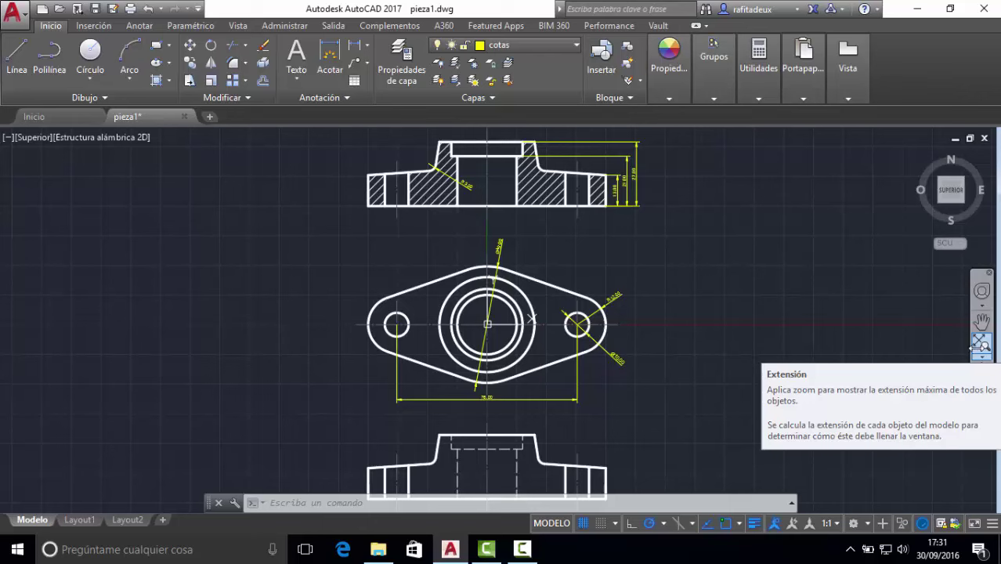
click(980, 356)
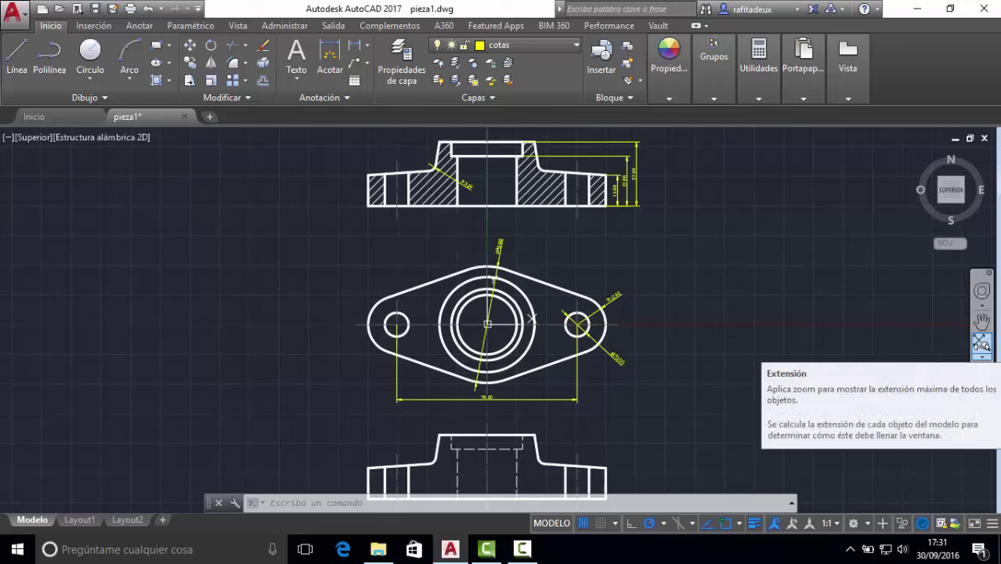
click(980, 345)
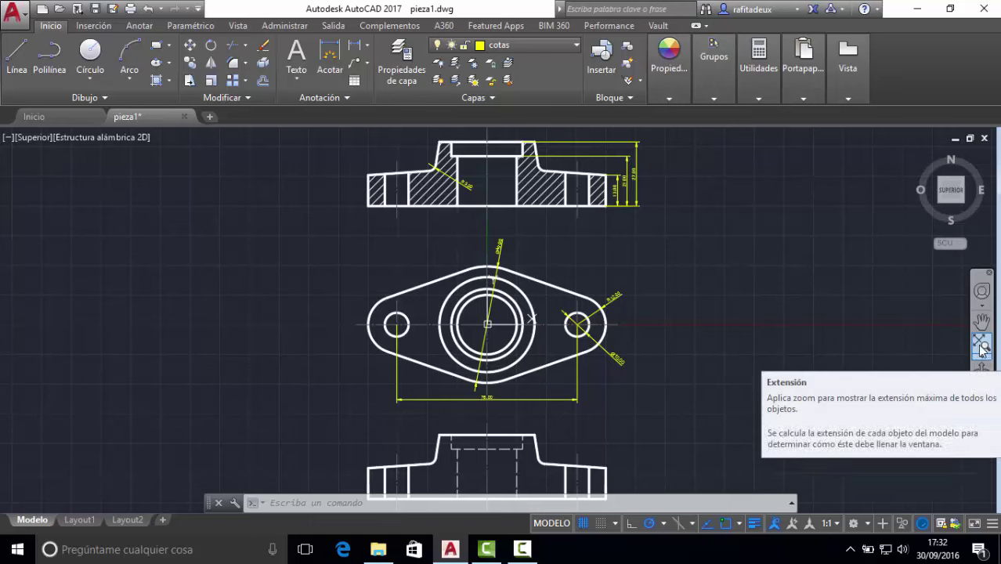
click(981, 348)
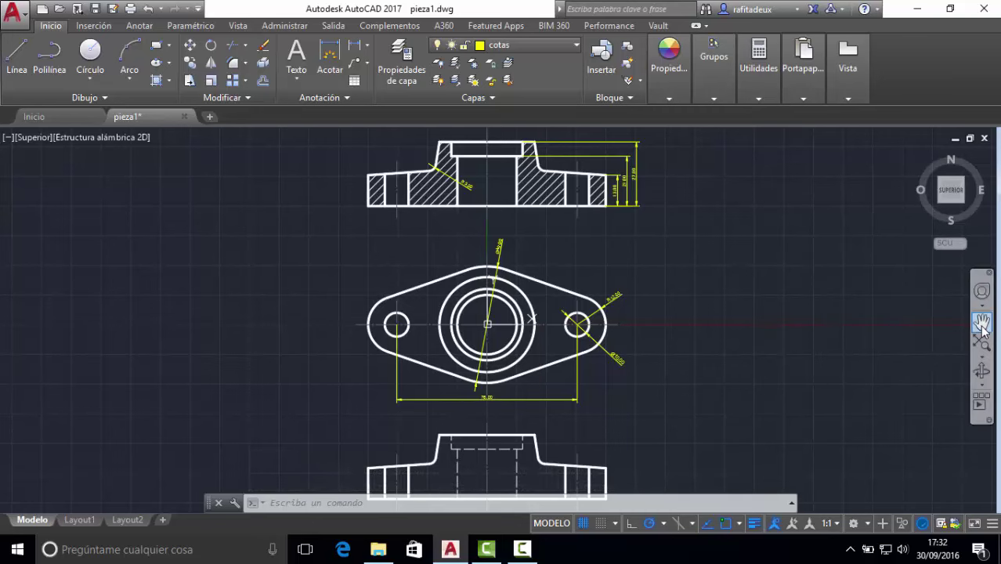
Step: Pan the drawing down and left, then return to the extents view and show the zoom options
click(982, 327)
drag(705, 273, 536, 421)
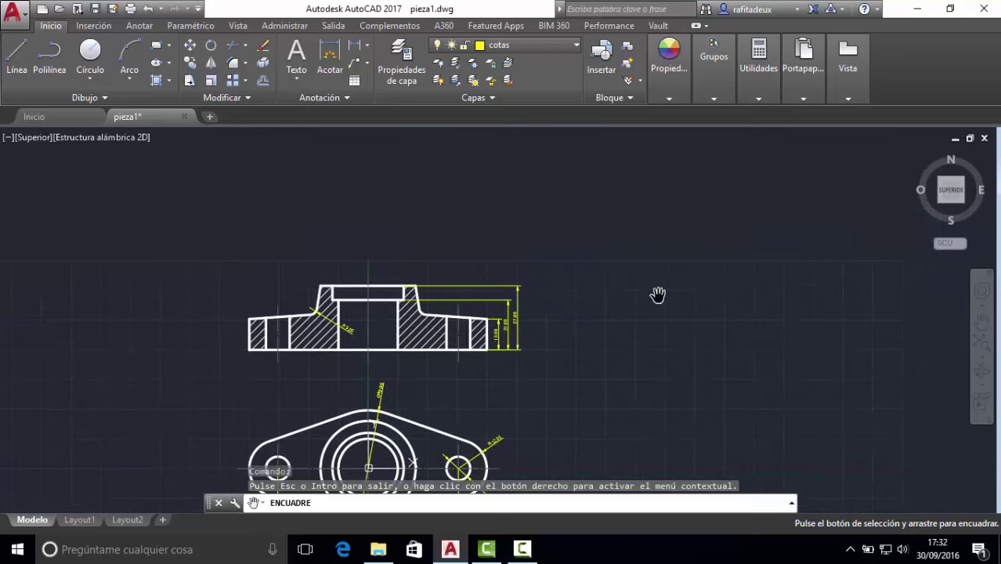
key(Escape)
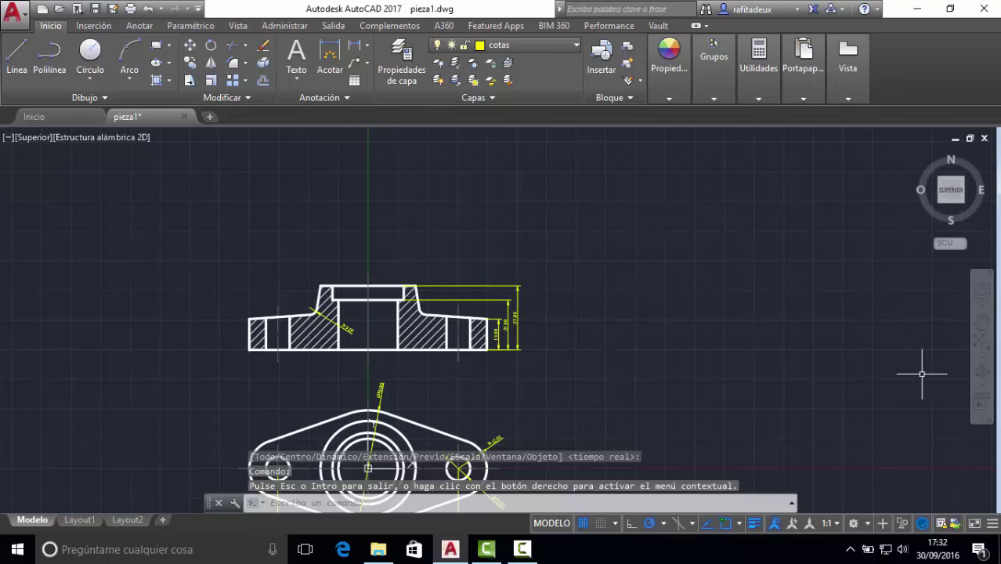
click(984, 349)
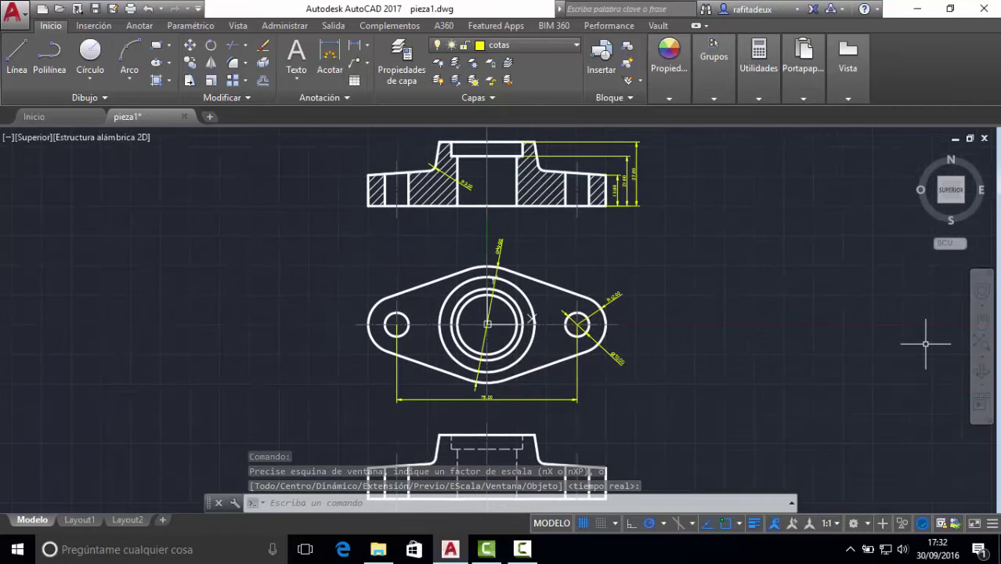
click(981, 362)
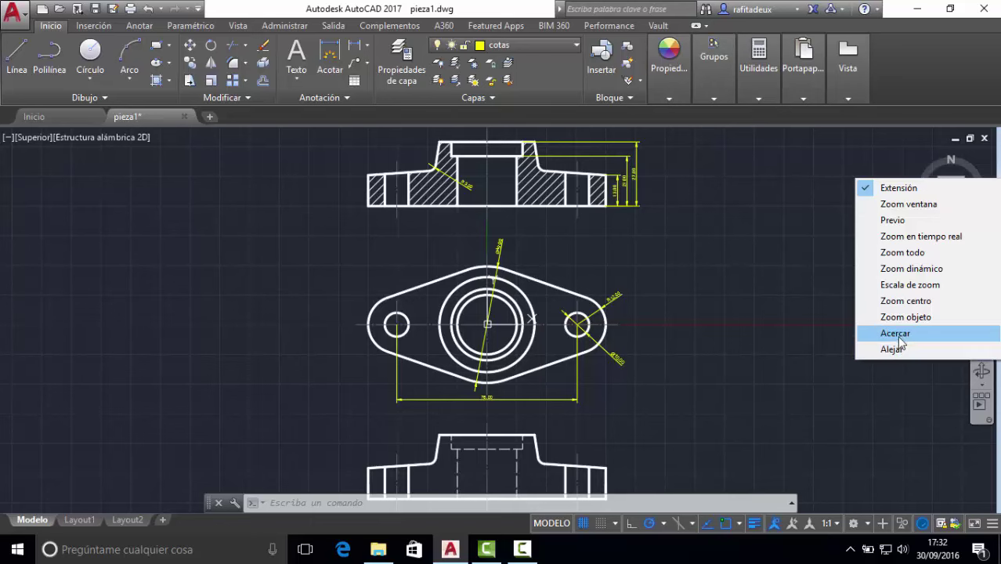
click(895, 334)
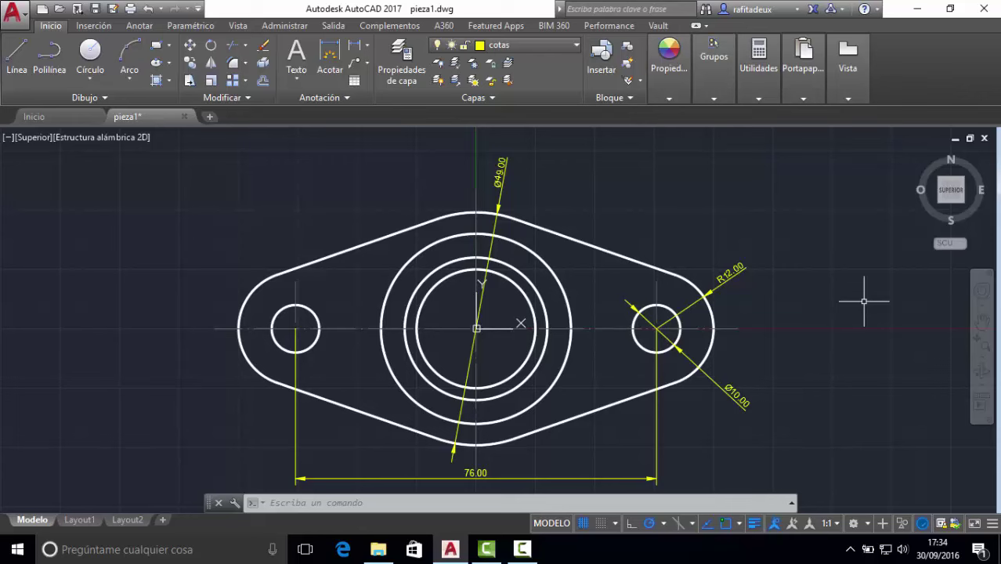
click(982, 363)
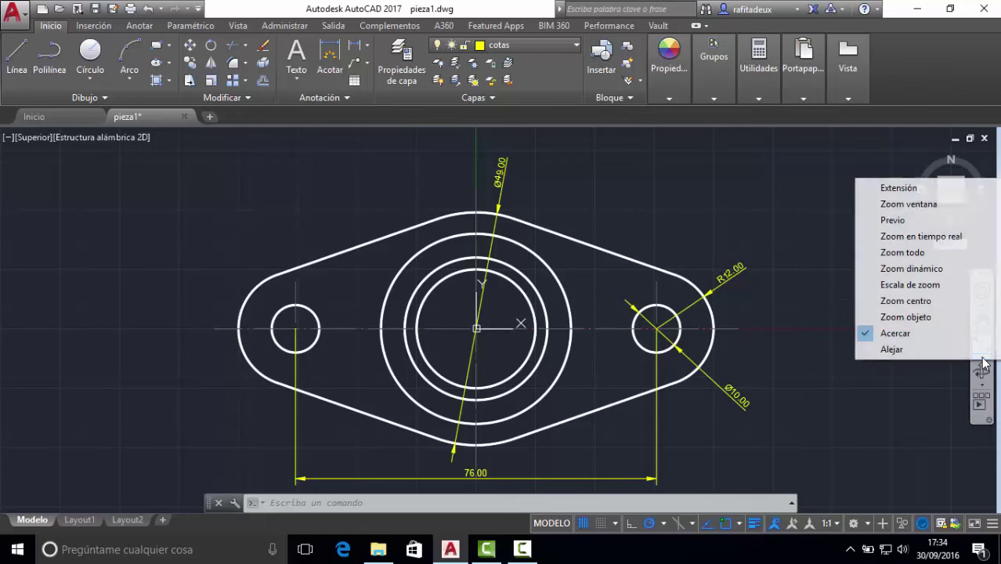
click(904, 352)
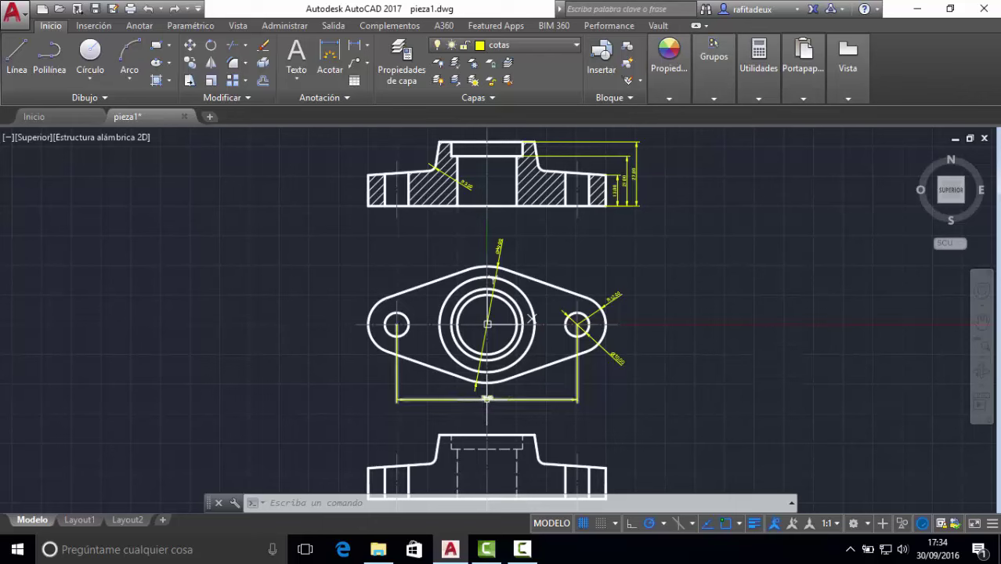
Step: Zoom in repeatedly with Acercar on the plan view's central circles
click(982, 359)
click(912, 337)
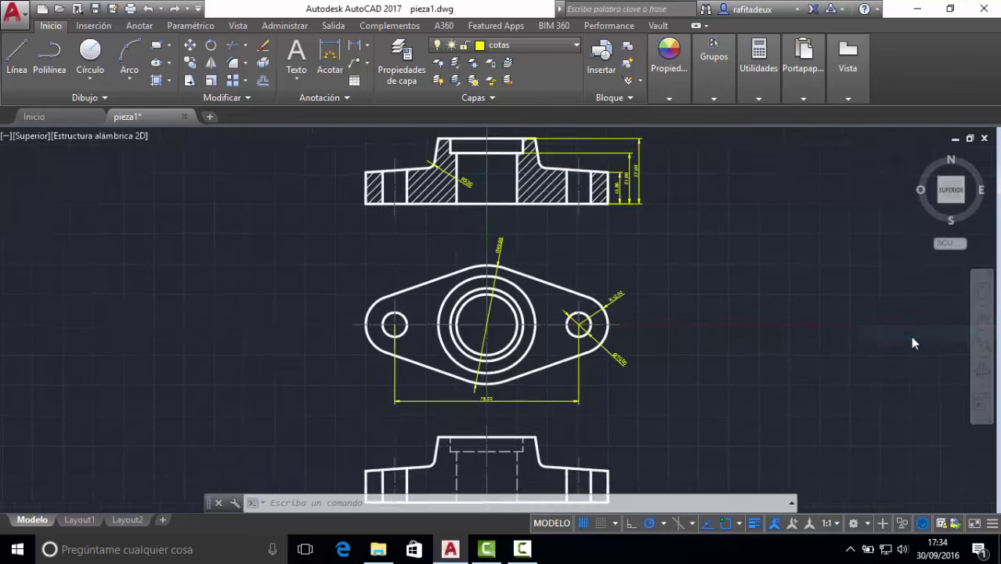
click(982, 344)
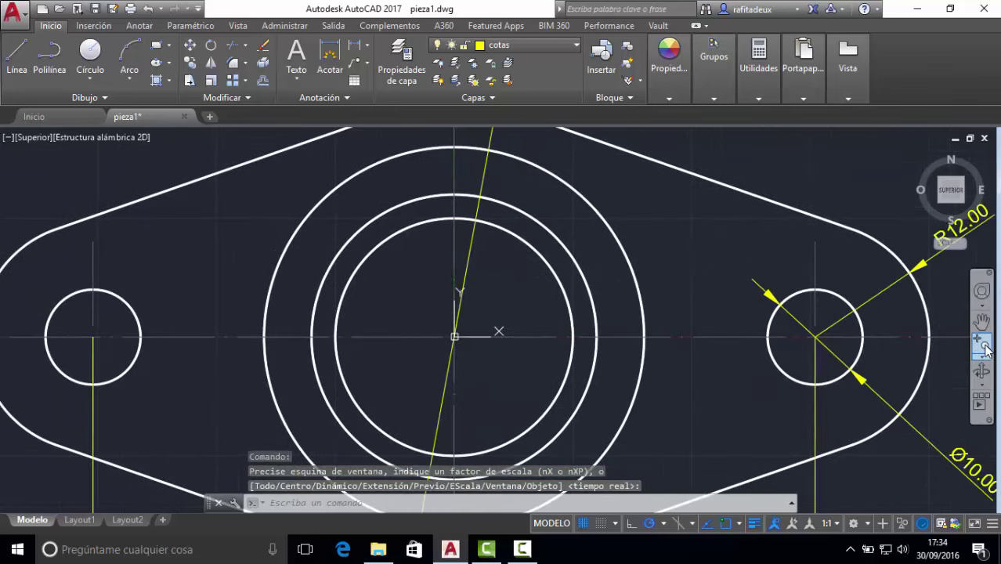
click(980, 345)
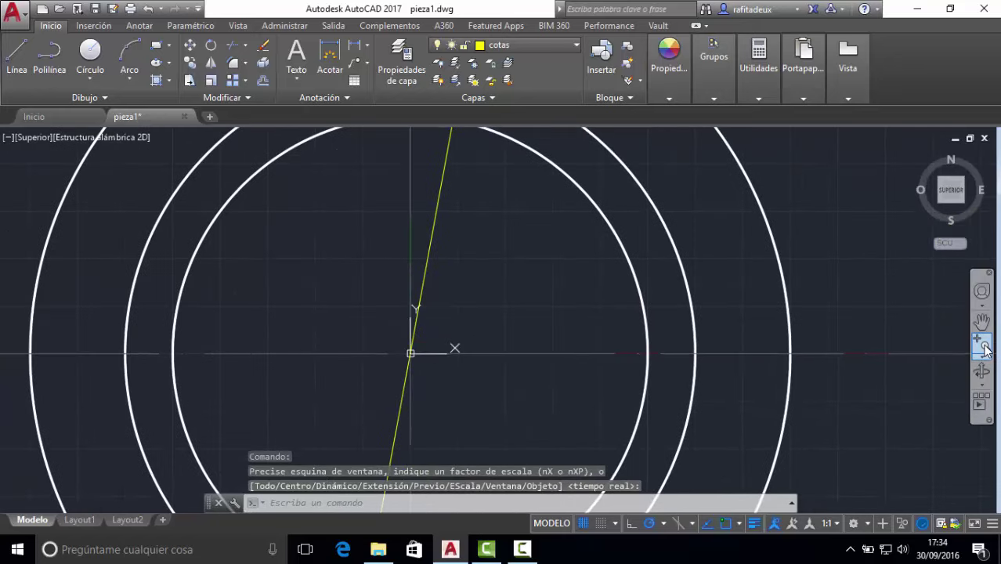
click(981, 344)
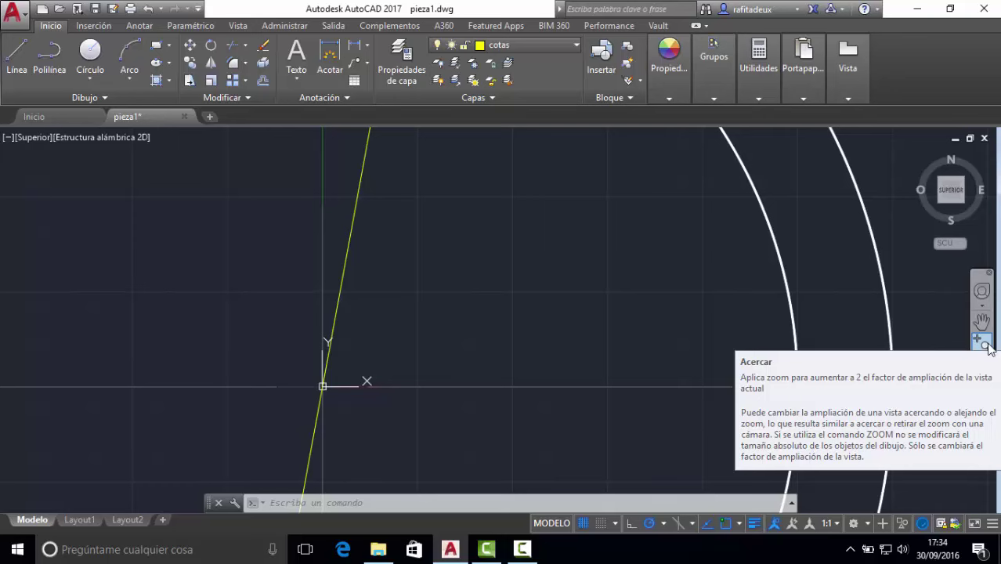
Step: Pan the drawing upward to bring the elevation view into sight
click(982, 324)
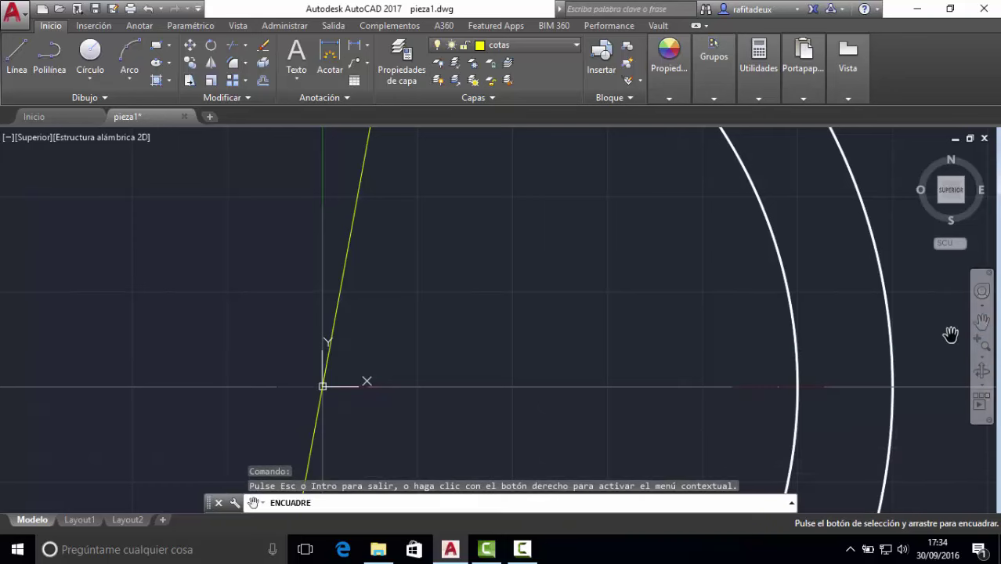
drag(506, 419, 531, 225)
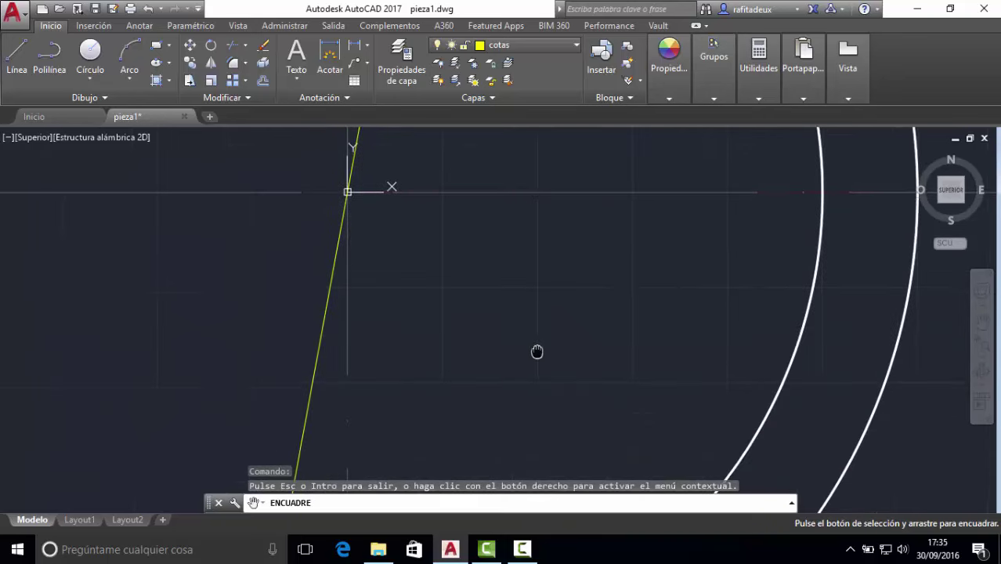
drag(537, 351, 536, 186)
drag(537, 321, 540, 169)
mouse_move(540, 344)
mouse_down()
mouse_move(542, 188)
mouse_move(558, 241)
mouse_up()
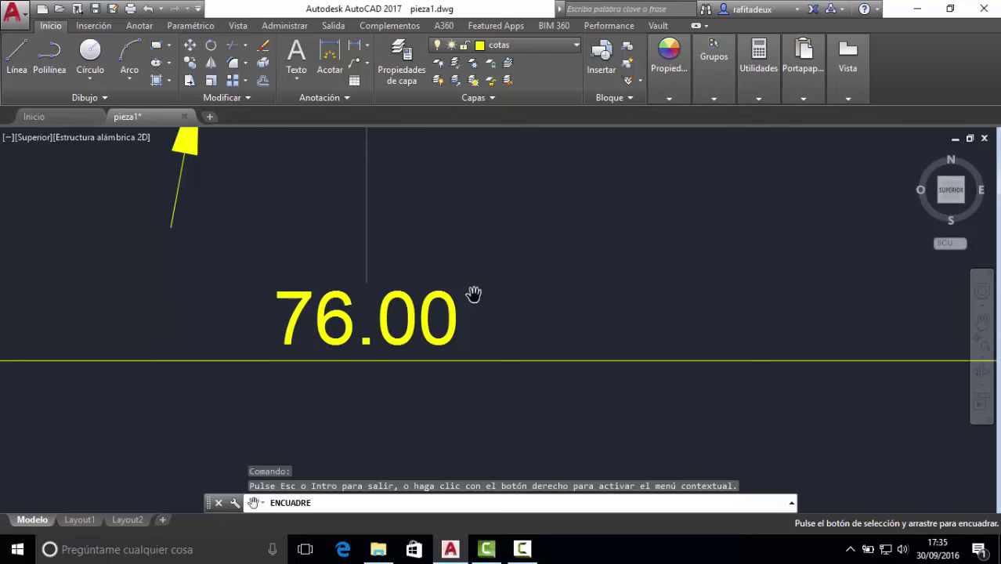
Step: Zoom out with Alejar until the plan view and elevation below it both show
click(983, 361)
click(898, 354)
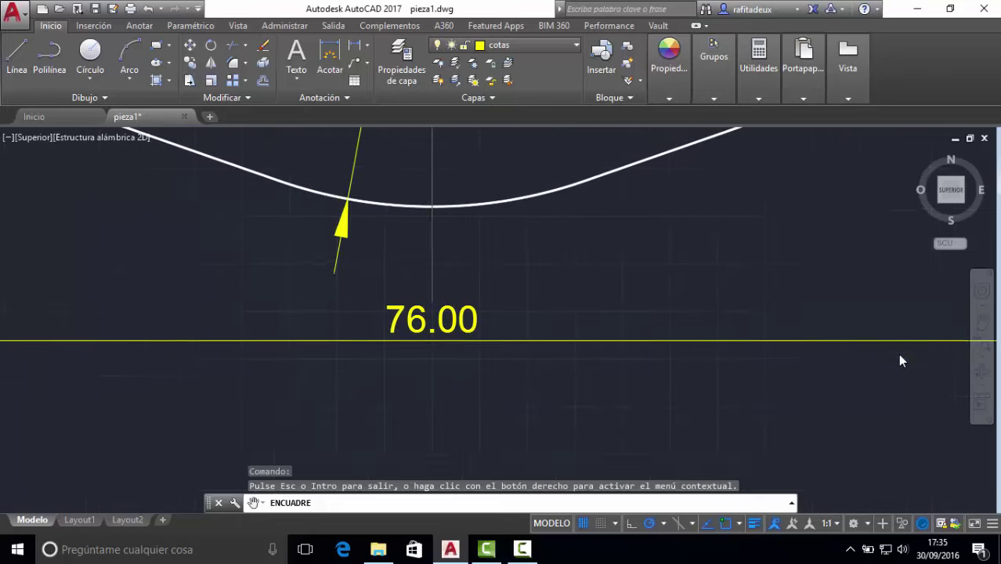
click(981, 345)
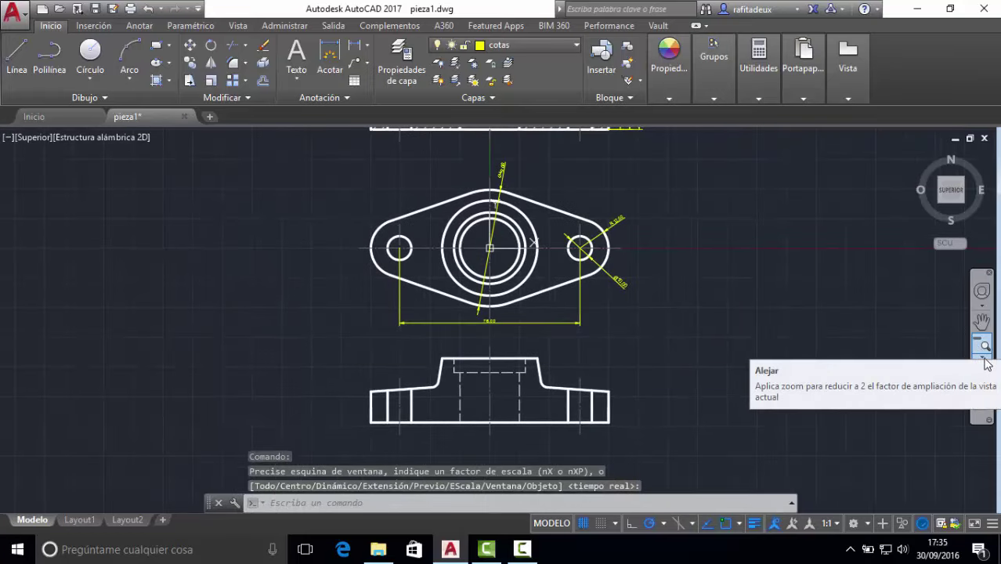
Step: Pan the view up to bring the hatched section view into sight, then exit Pan
click(983, 360)
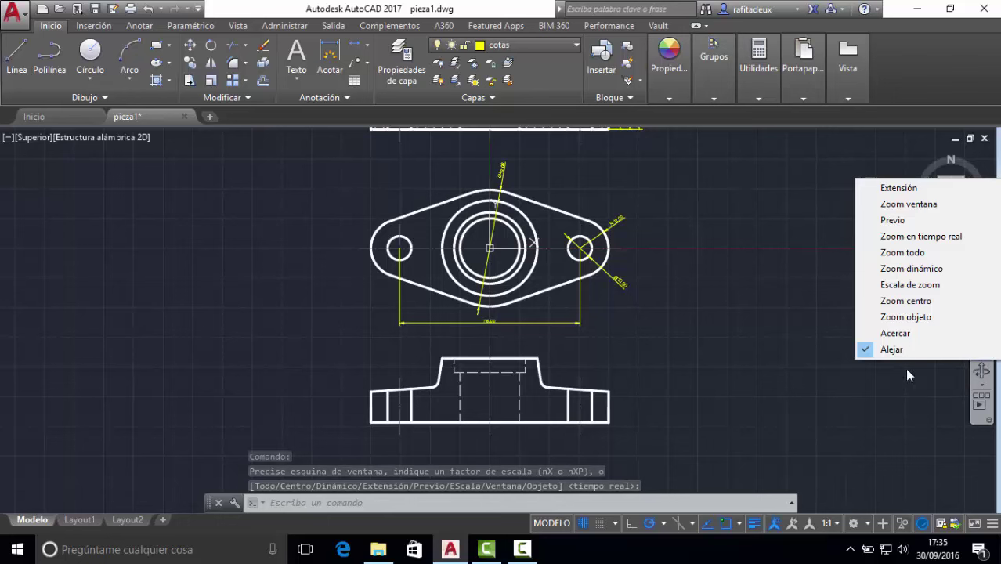
click(981, 321)
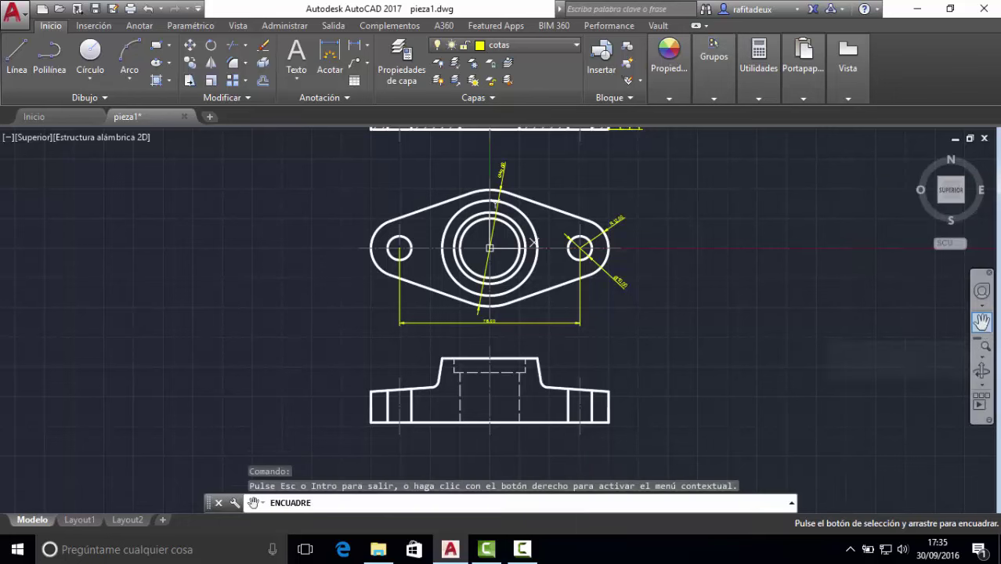
drag(671, 229, 670, 362)
drag(632, 265, 632, 328)
right_click(724, 337)
click(757, 347)
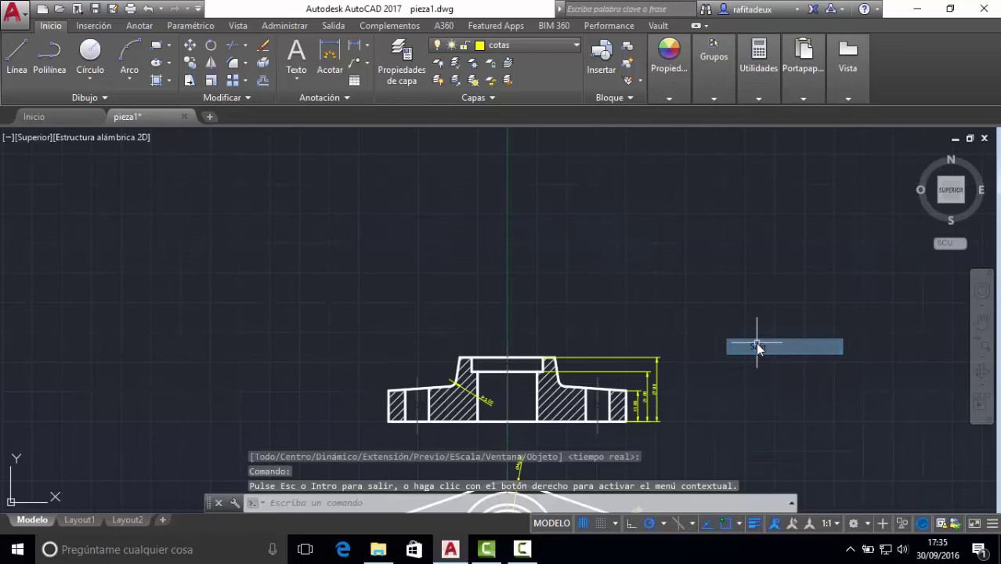
Step: Zoom in on the section view and pan to the R3.00 fillet and 13.00 dimension
click(982, 360)
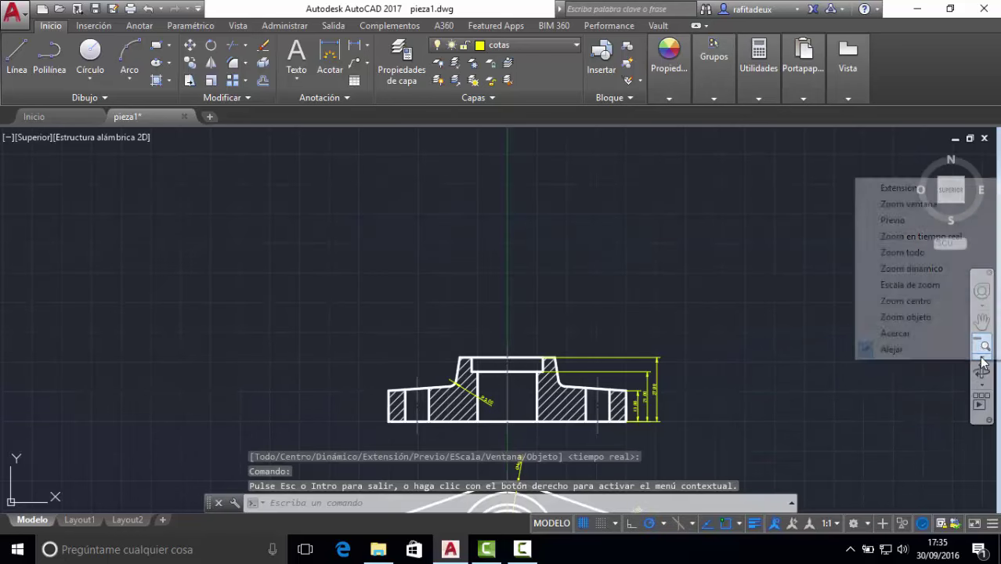
click(908, 332)
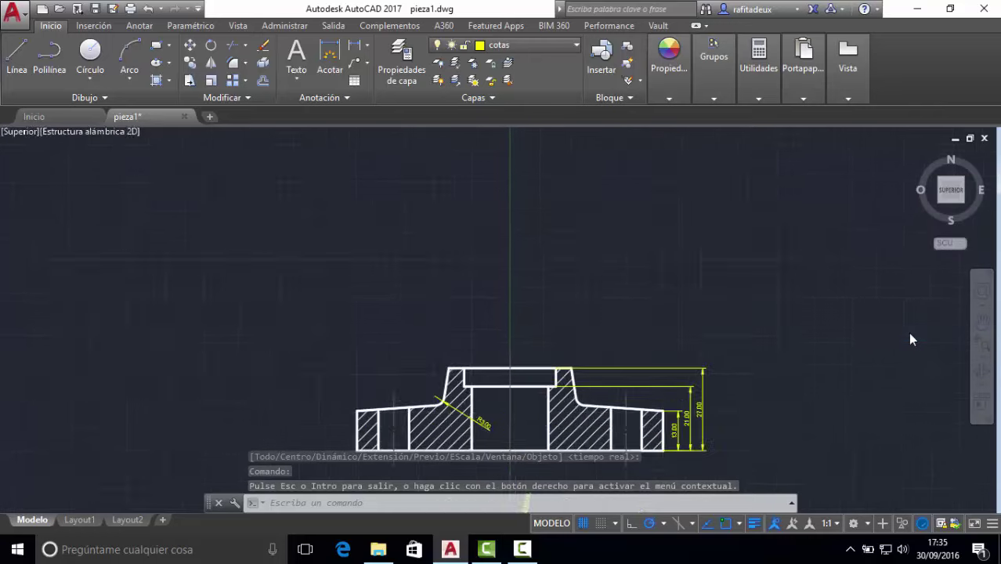
click(984, 350)
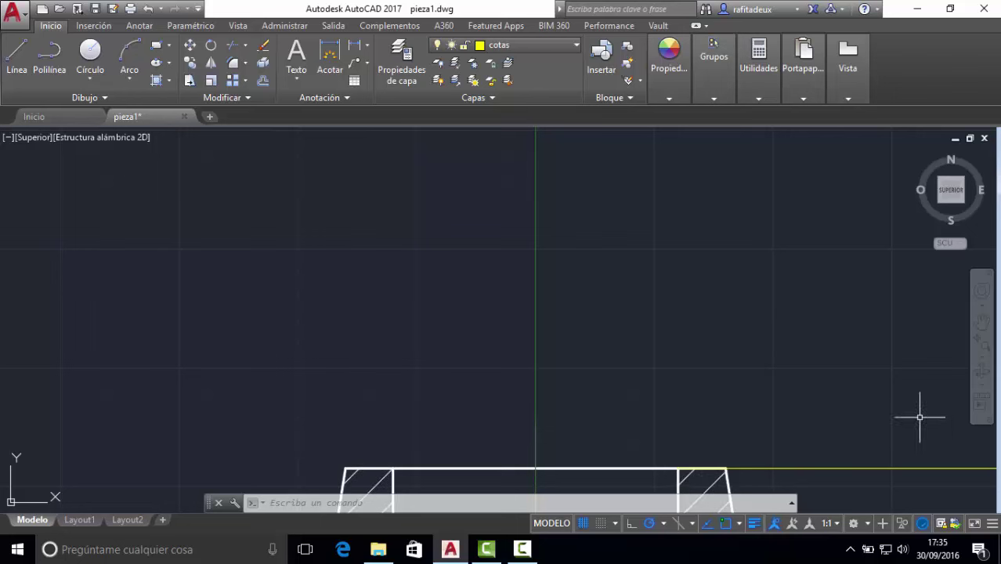
click(981, 321)
drag(687, 425, 659, 201)
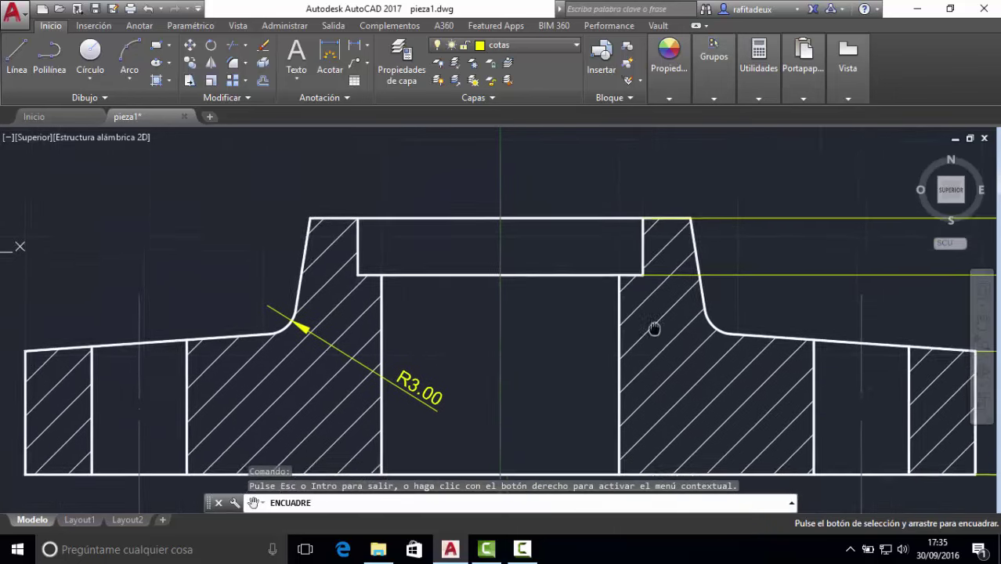
drag(655, 328, 618, 204)
right_click(616, 274)
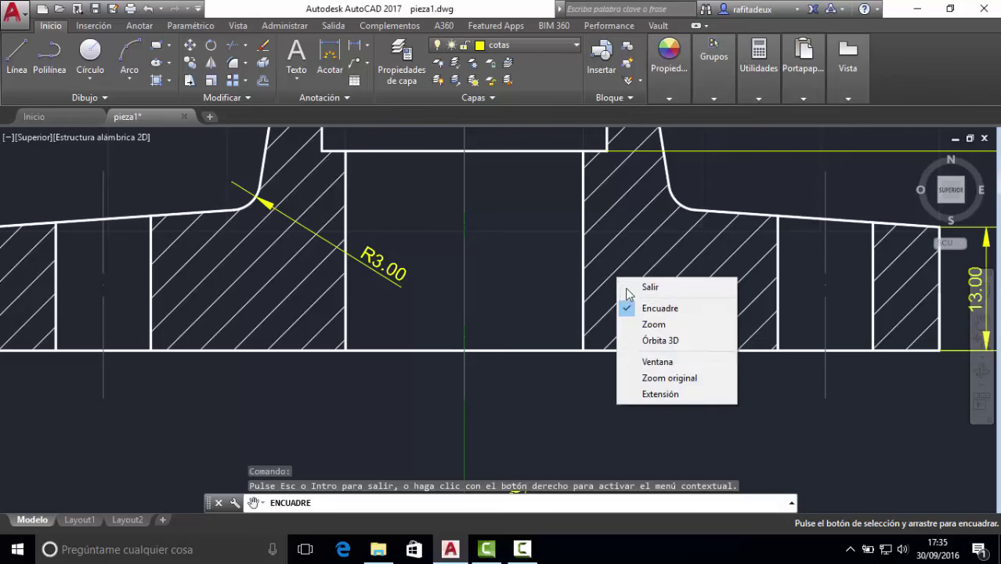
click(638, 284)
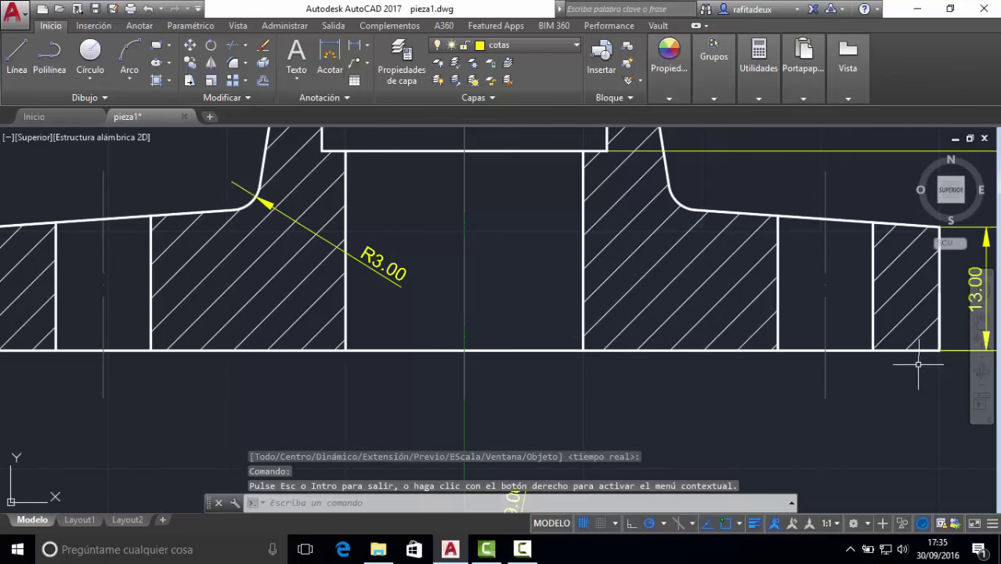
Step: Zoom to Extensión so the whole drawing with all three views is visible
click(985, 355)
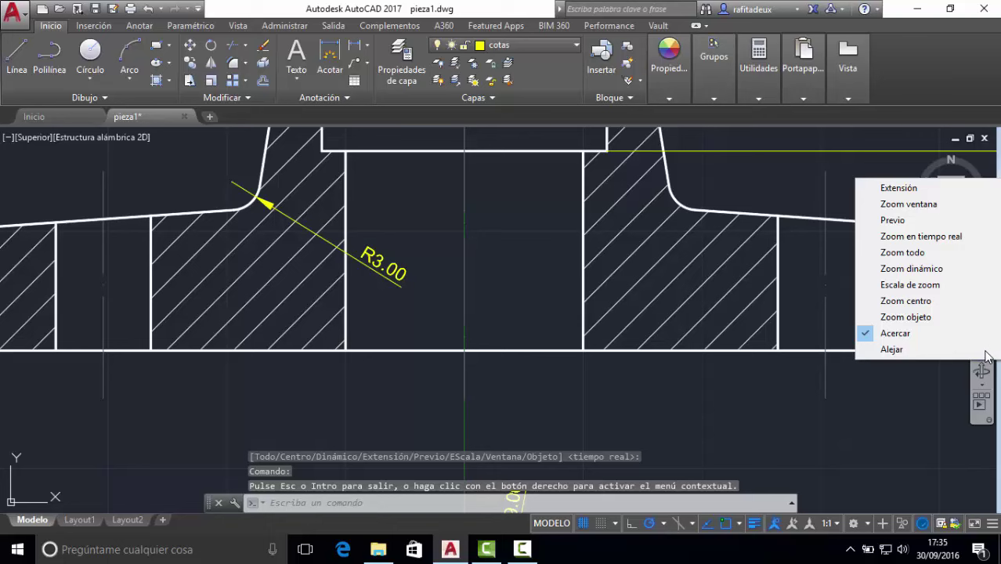
click(899, 188)
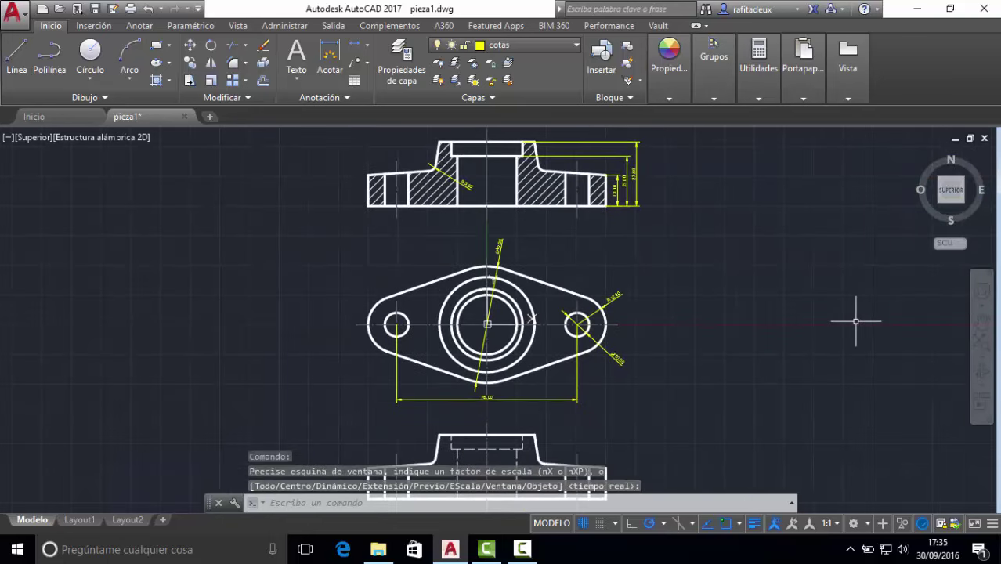
click(981, 359)
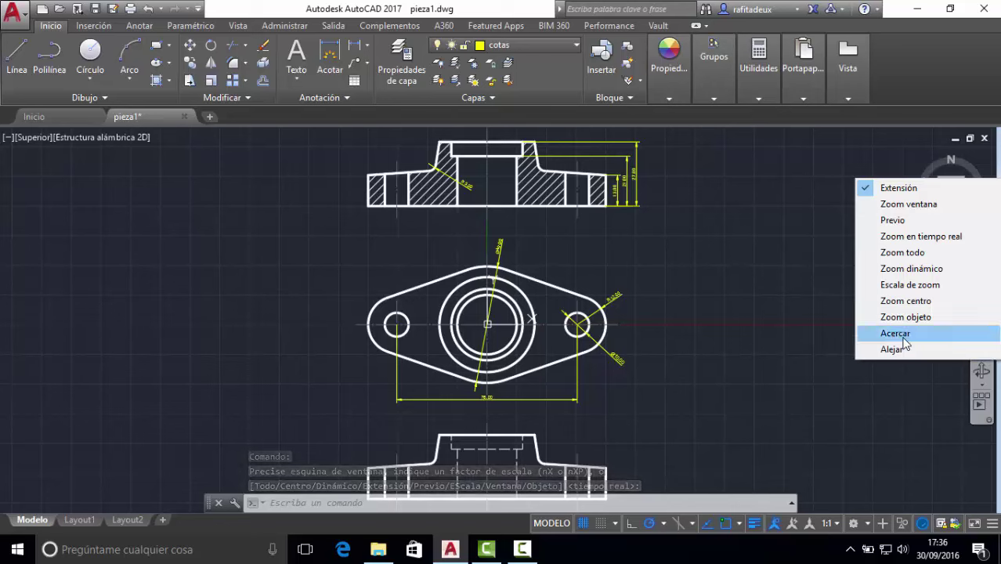
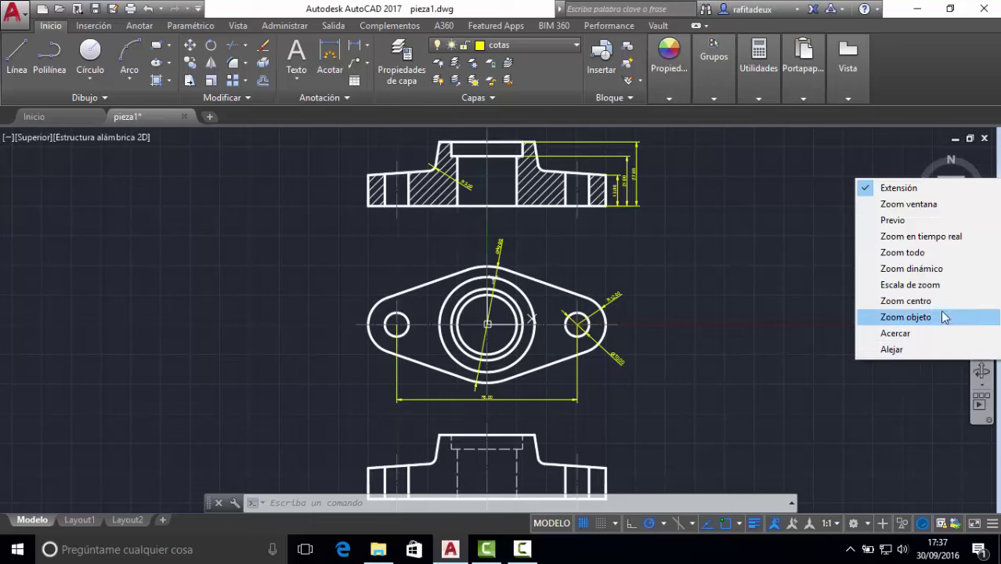
Step: Use real-time zoom to zoom in, out, then in until the dimensioned plan view fills the screen
click(920, 236)
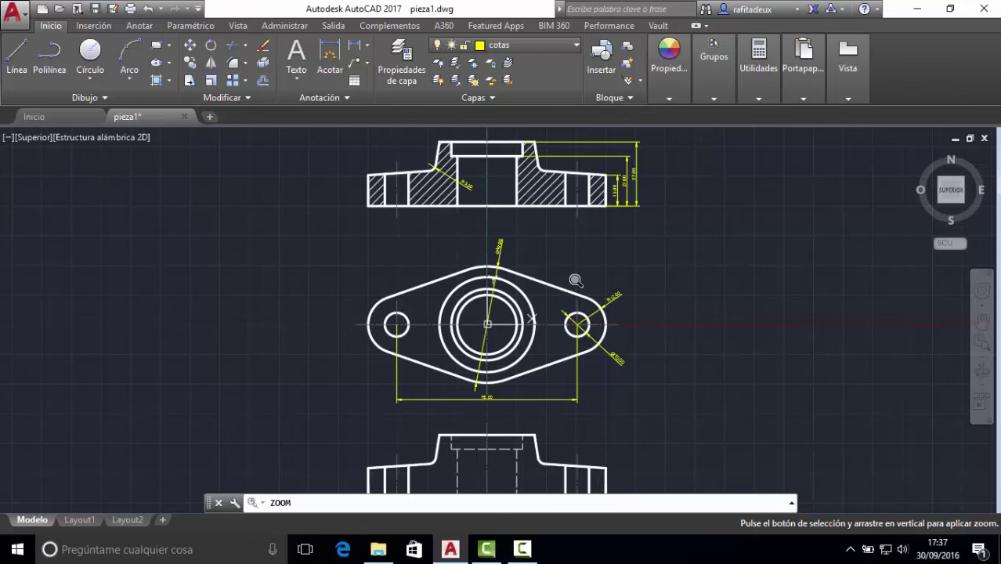
mouse_move(575, 280)
mouse_down()
mouse_move(615, 93)
mouse_move(616, 125)
mouse_up()
mouse_move(623, 126)
mouse_down()
mouse_move(584, 482)
mouse_move(591, 145)
mouse_move(576, 447)
mouse_move(592, 152)
mouse_move(598, 313)
mouse_up()
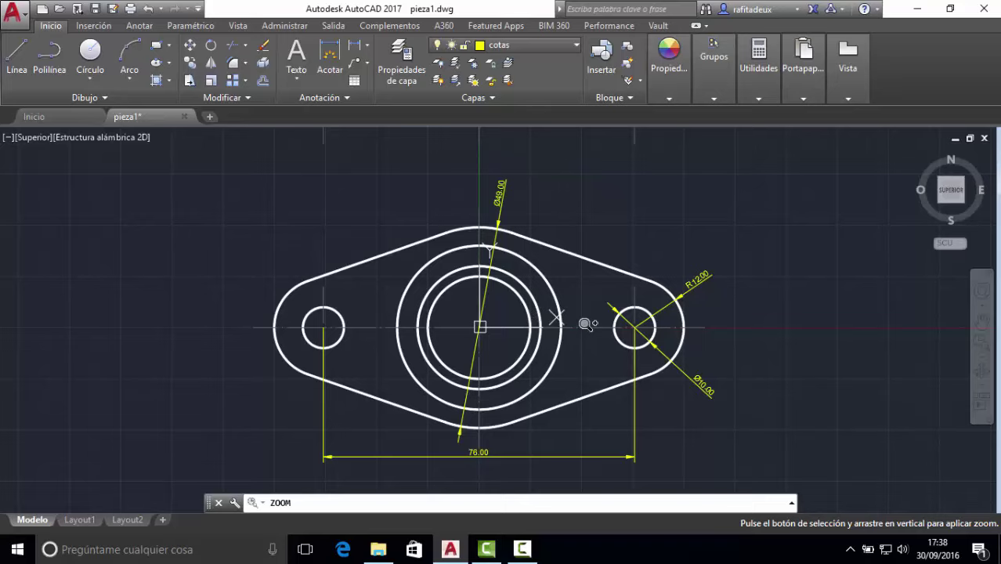
mouse_move(587, 323)
mouse_down()
mouse_move(728, 133)
mouse_move(743, 129)
mouse_move(744, 493)
mouse_up()
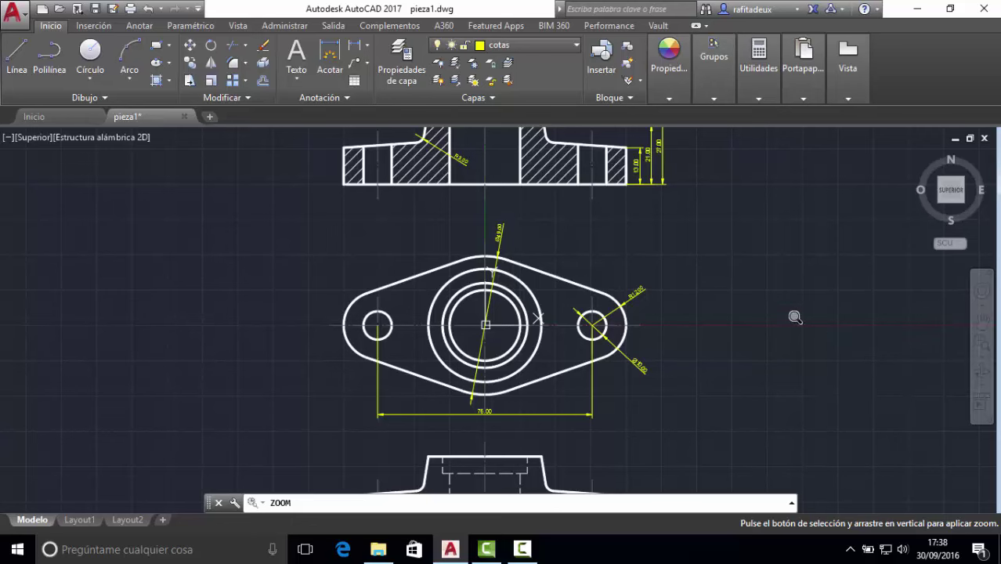
Step: Pan down to centre the hatched section view, then zoom in on it
right_click(690, 285)
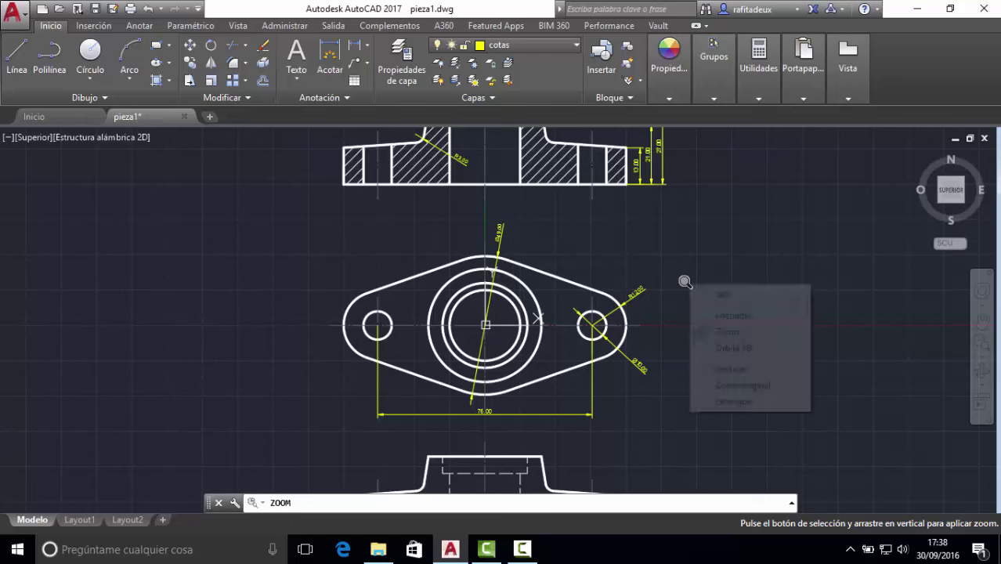
click(737, 317)
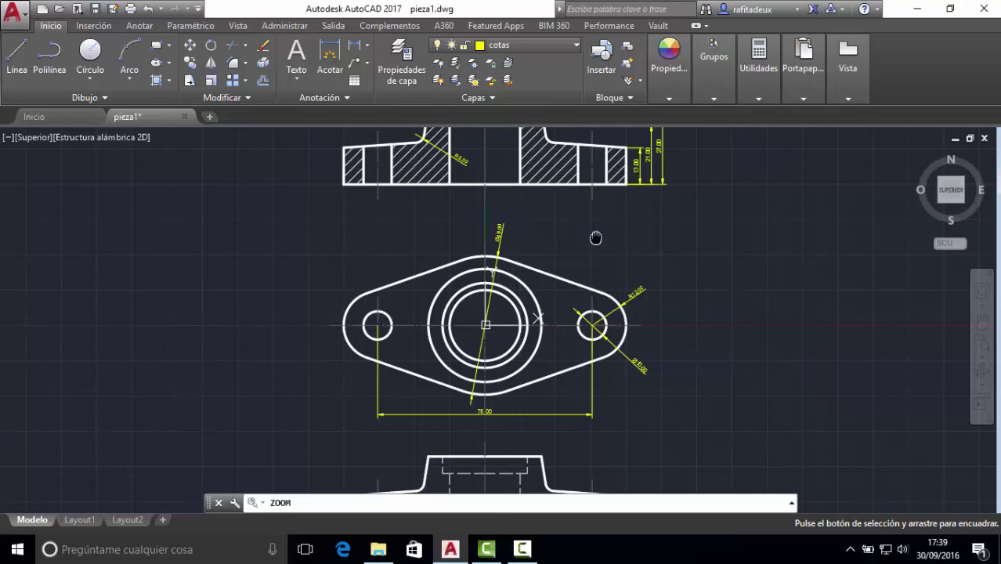
drag(595, 238, 601, 421)
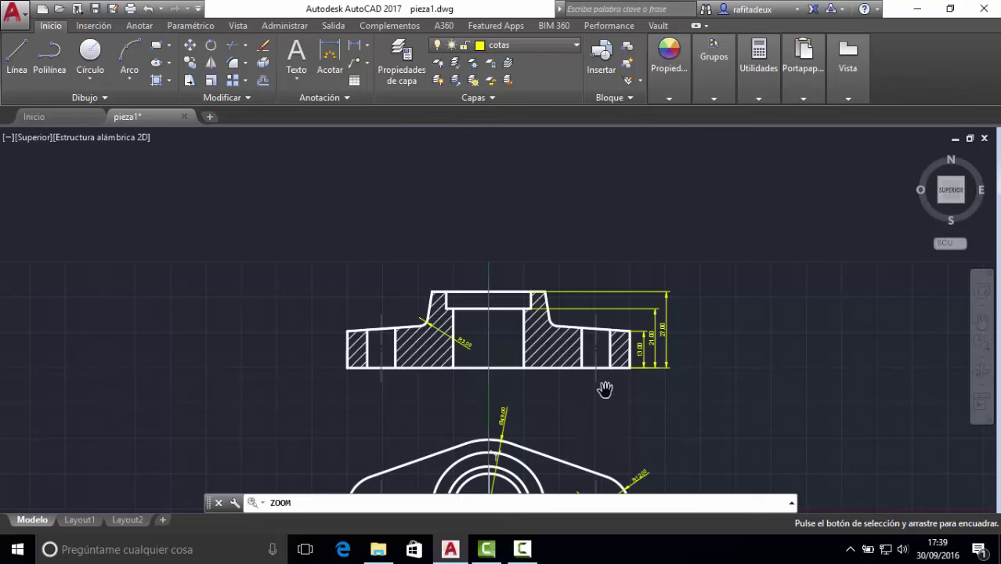
right_click(605, 389)
click(661, 436)
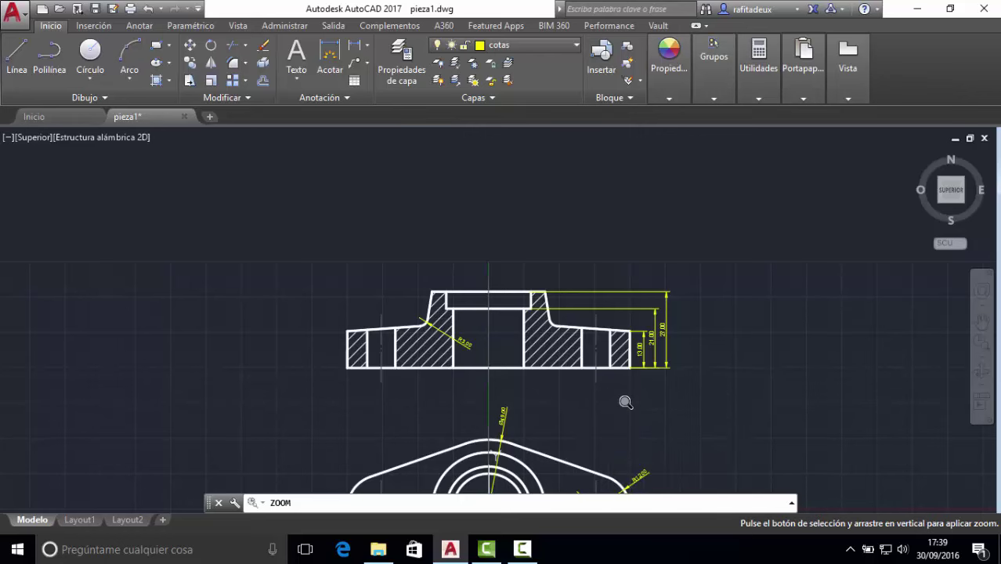
mouse_move(626, 402)
mouse_down()
mouse_move(920, 129)
mouse_move(629, 406)
mouse_move(729, 261)
mouse_move(704, 286)
mouse_up()
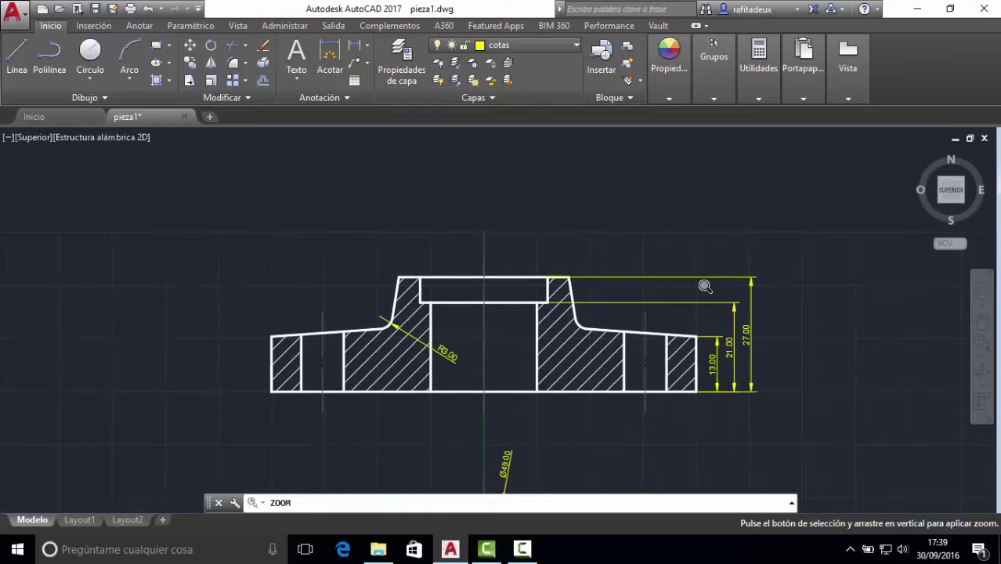
Step: Pan up to the plan view and zoom in around its 76.00 dimension
right_click(704, 287)
click(736, 316)
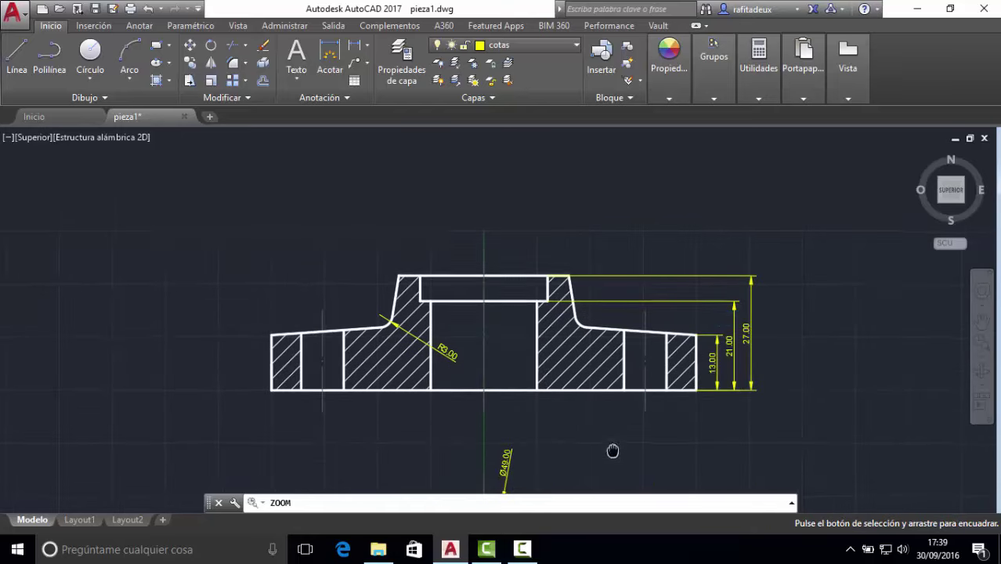
drag(612, 451, 631, 216)
drag(631, 393, 634, 229)
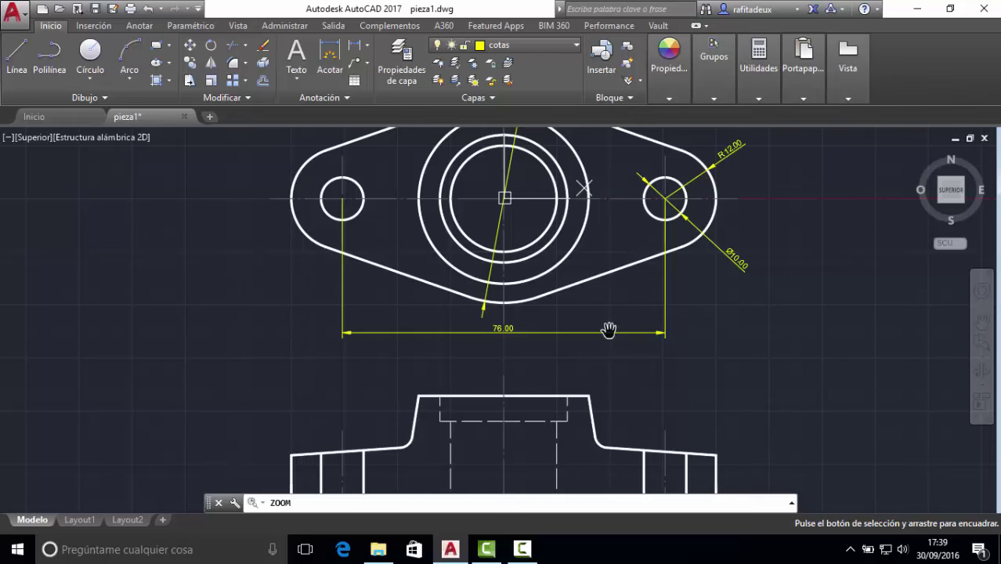
right_click(609, 330)
click(652, 382)
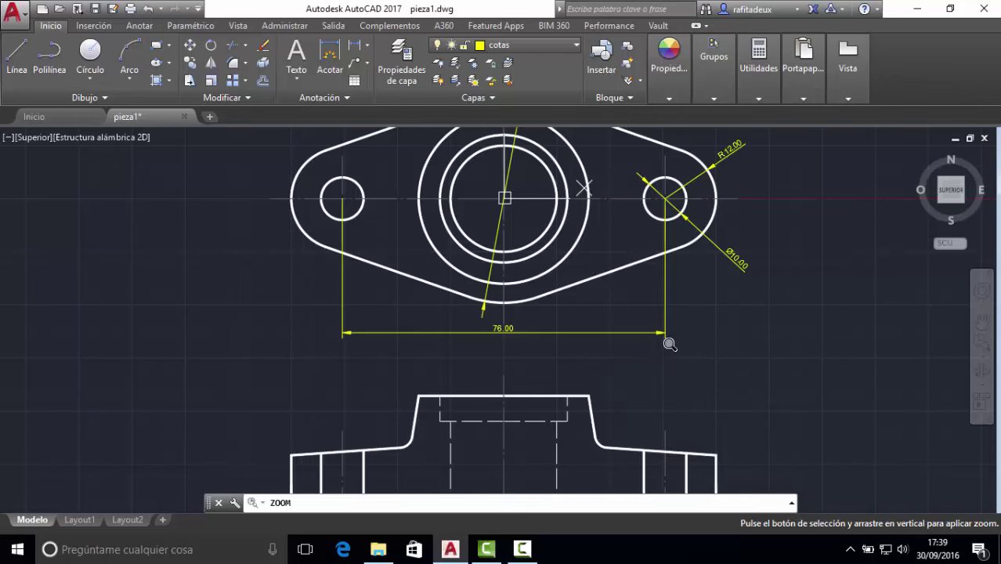
drag(670, 345, 883, 98)
Step: Pan toward the right lug and zoom in around its small hole
right_click(772, 204)
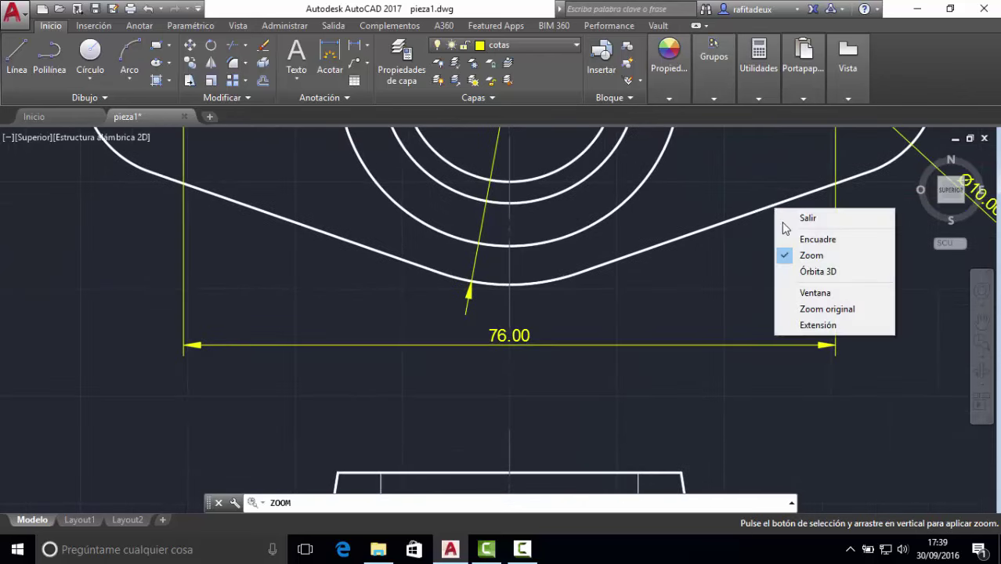
click(797, 233)
mouse_move(826, 172)
mouse_down()
mouse_move(753, 255)
mouse_move(576, 398)
mouse_up()
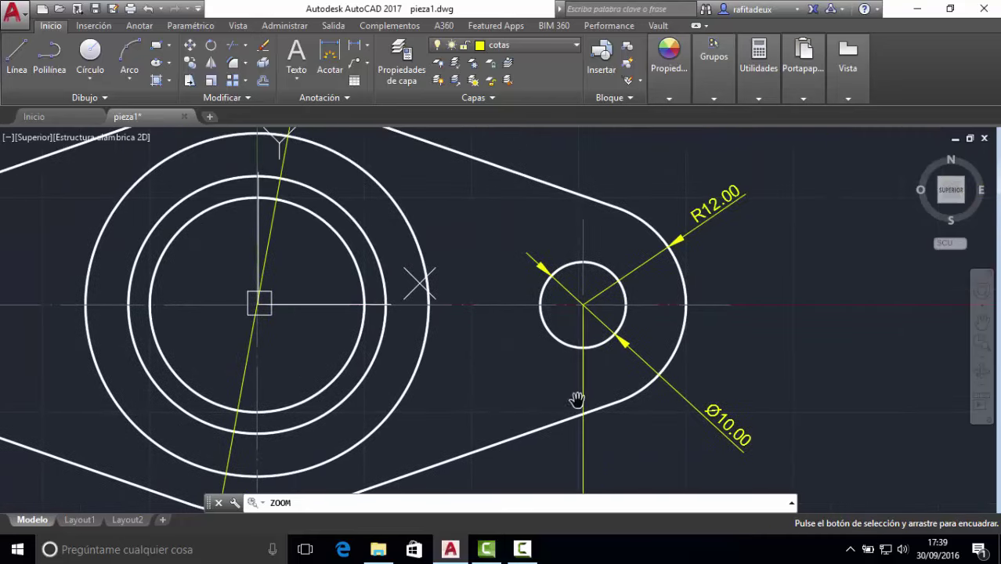
right_click(599, 341)
click(637, 387)
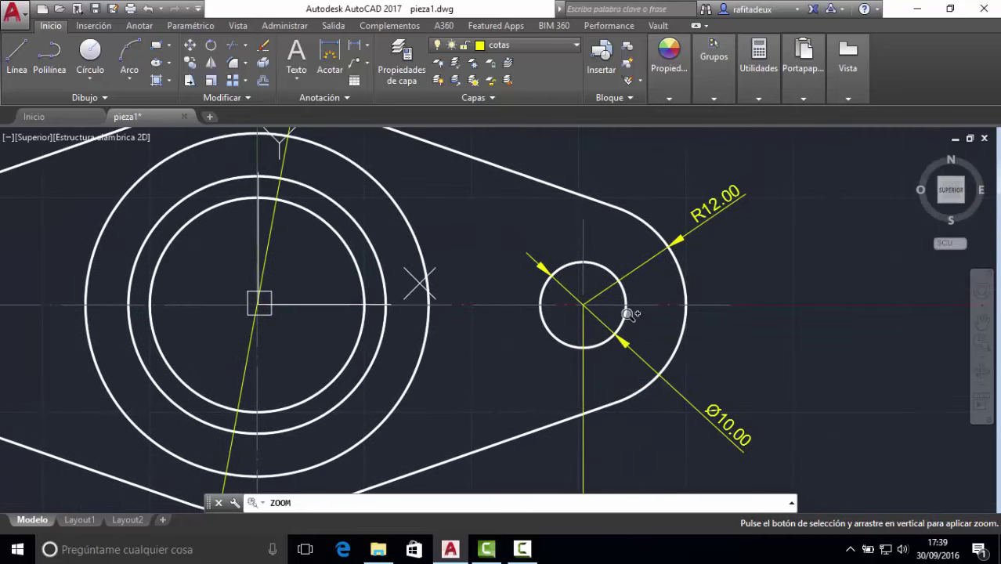
drag(632, 313, 766, 214)
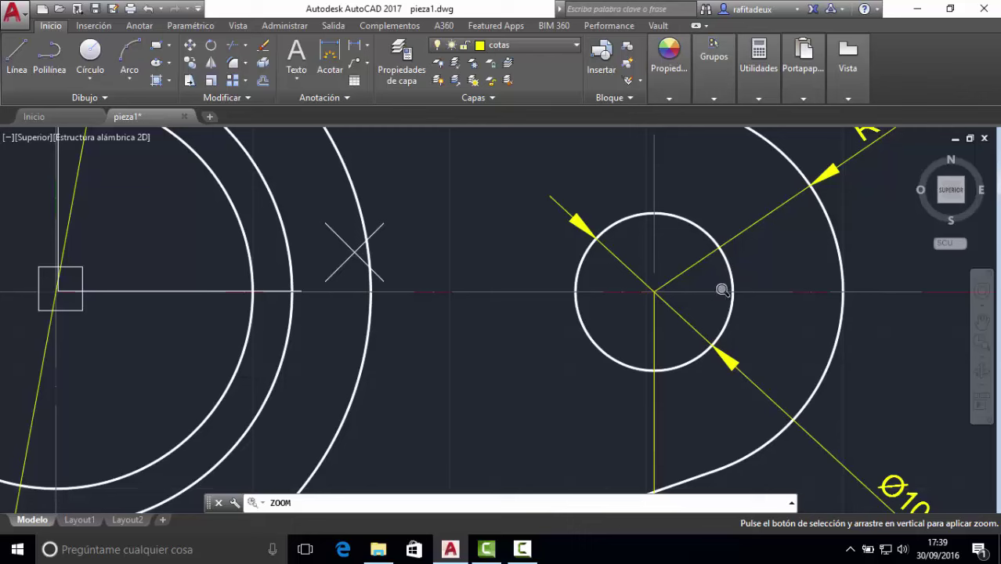
Step: Centre the small Ø10.00 hole and zoom further until it fills the view
right_click(721, 289)
click(756, 319)
mouse_move(759, 251)
mouse_down()
mouse_move(692, 289)
mouse_move(595, 305)
mouse_up()
right_click(559, 345)
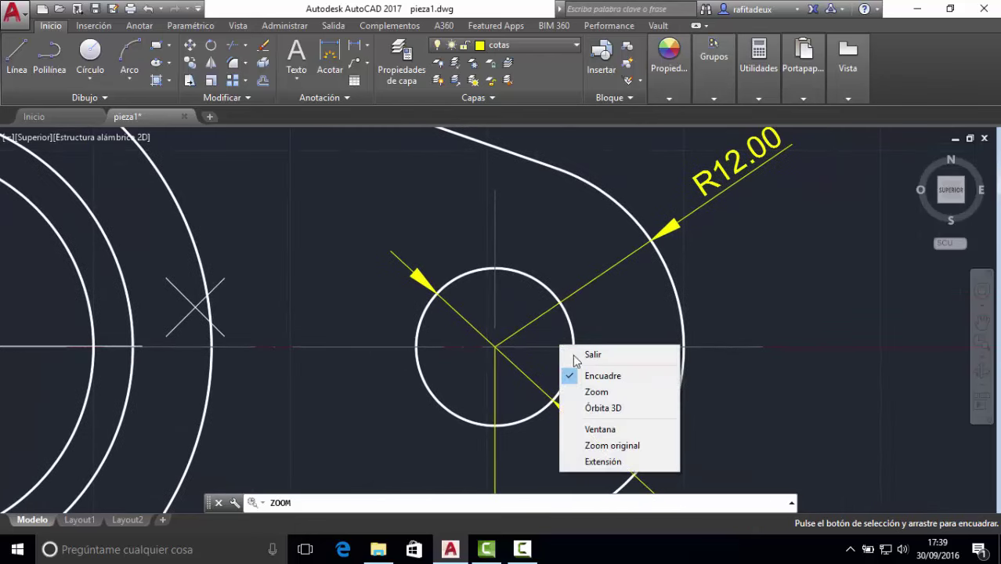
click(564, 393)
drag(563, 402, 691, 256)
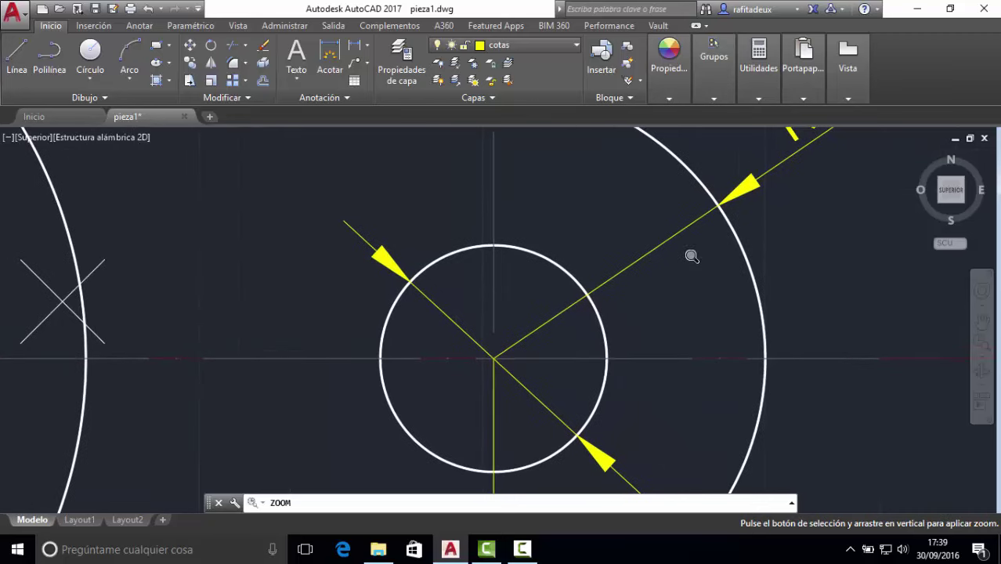
right_click(637, 309)
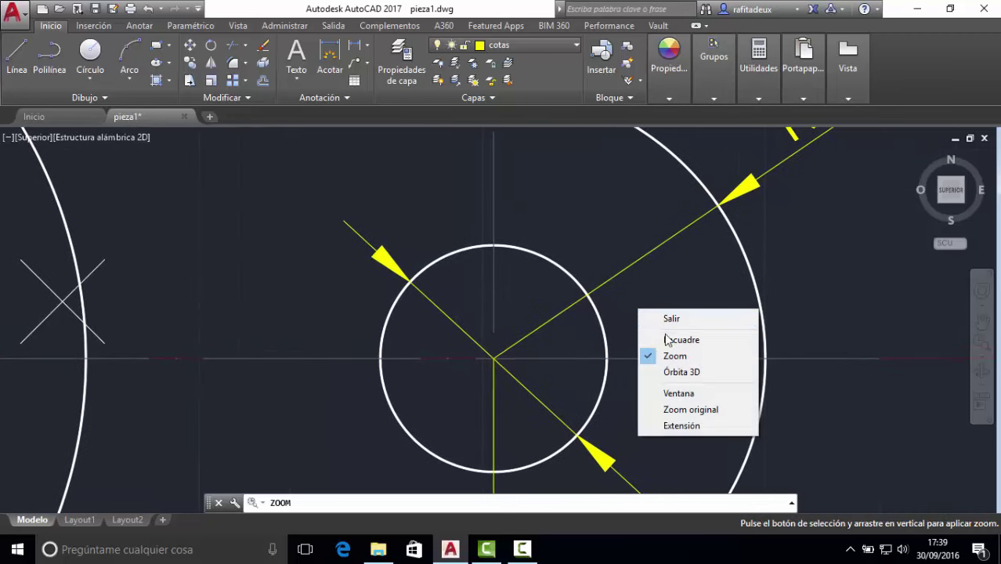
click(650, 339)
drag(630, 369, 640, 320)
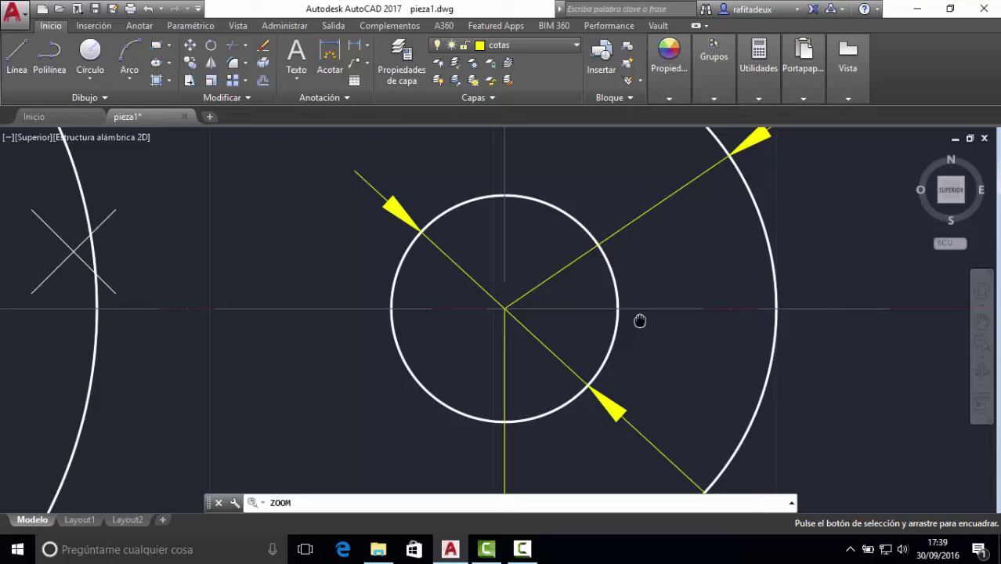
right_click(675, 289)
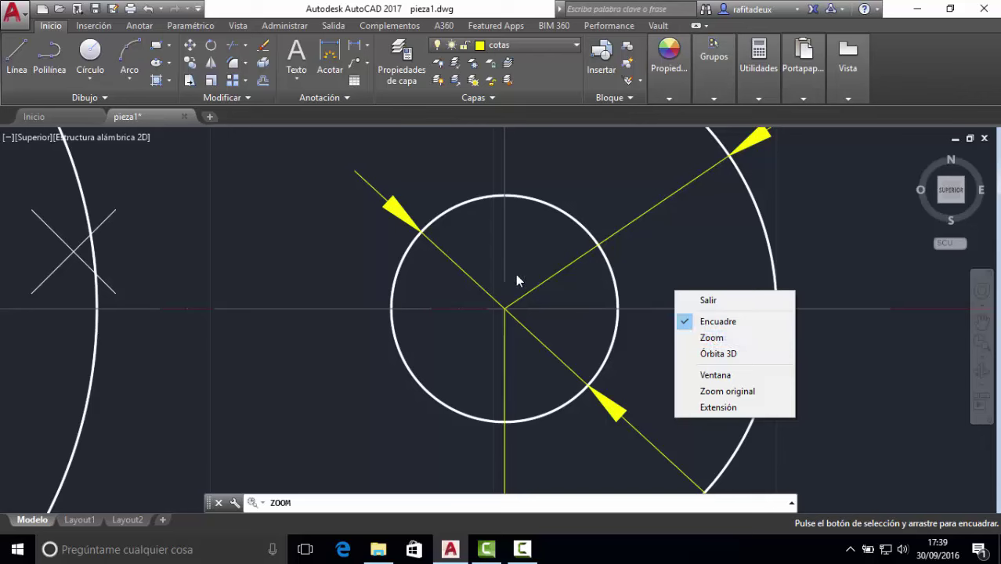
Step: Exit real-time zoom and cancel the repeated Zoom and Pan commands
click(722, 300)
key(Return)
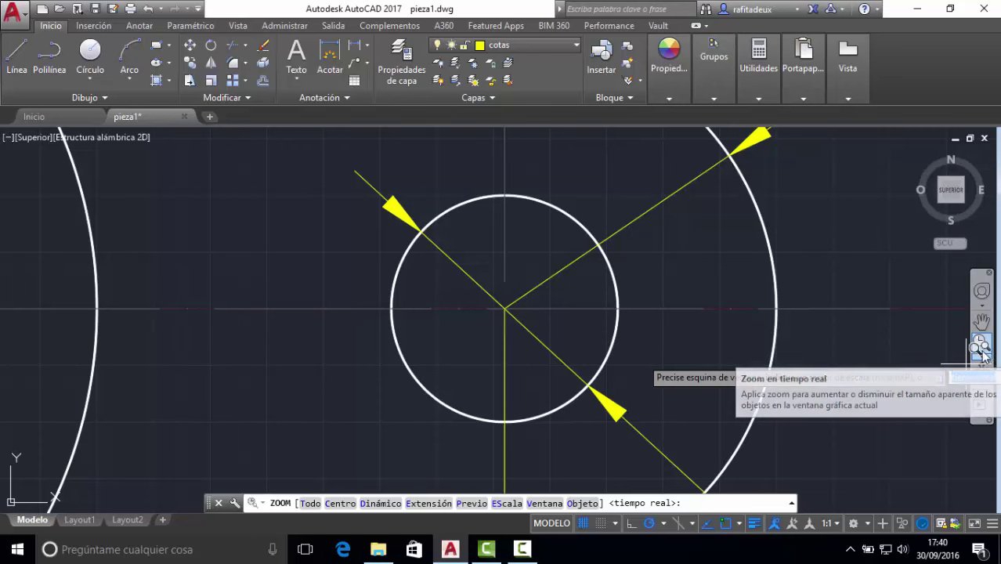
right_click(700, 297)
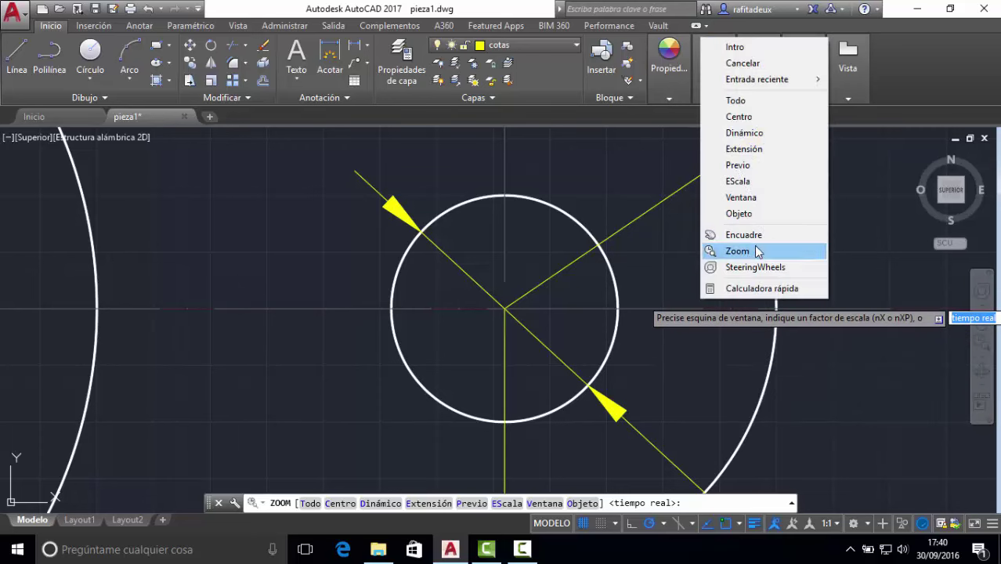
click(759, 64)
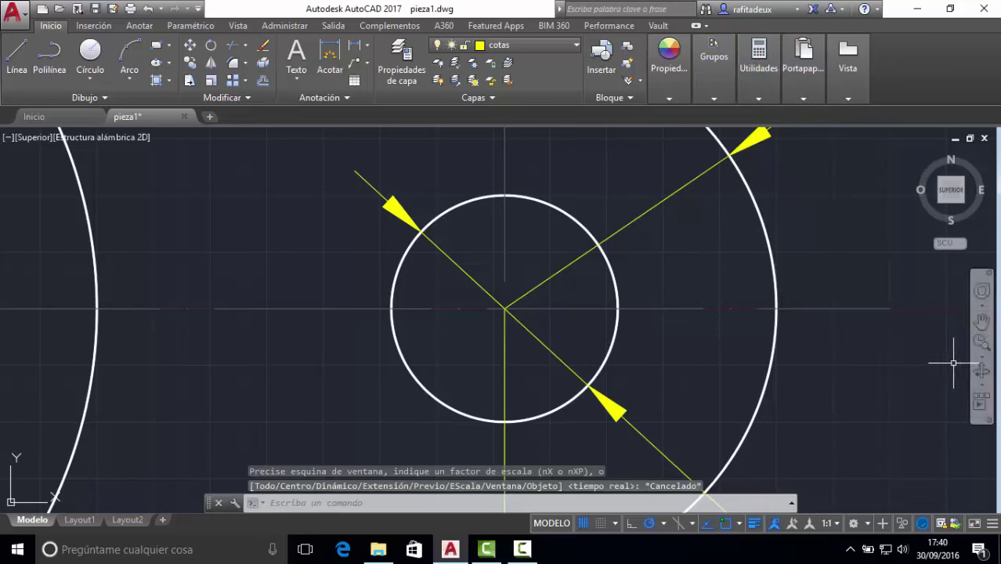
click(980, 339)
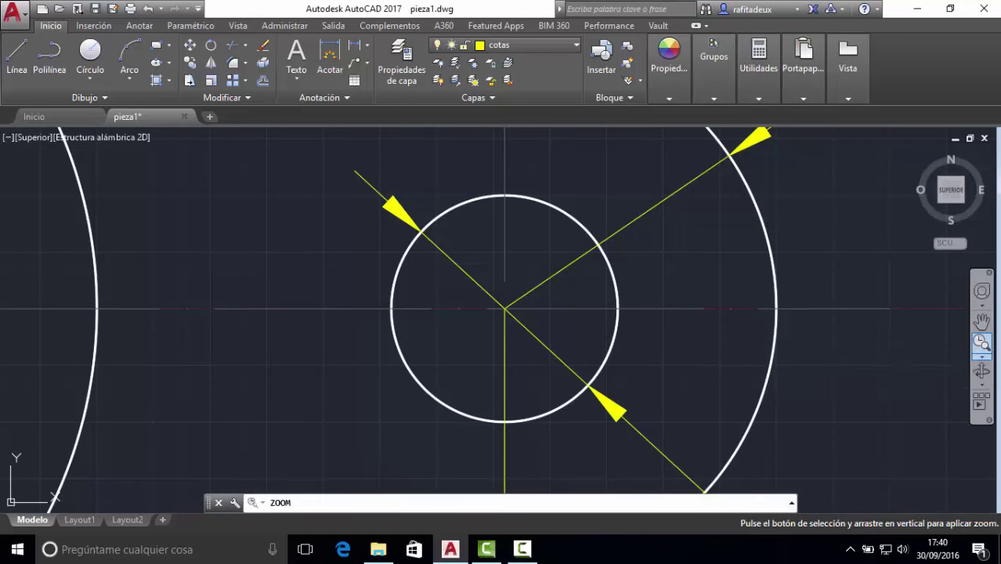
right_click(684, 311)
click(710, 336)
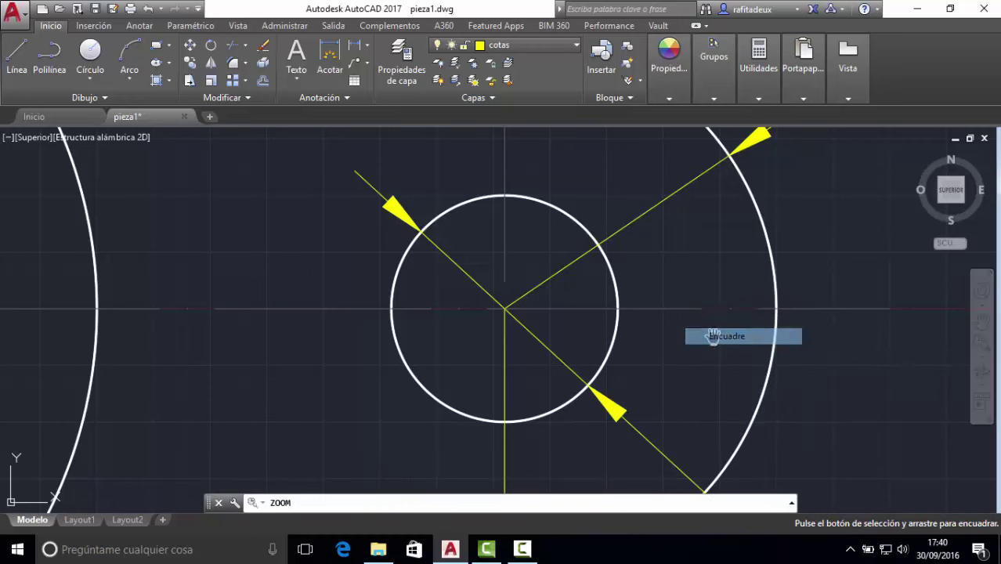
key(Escape)
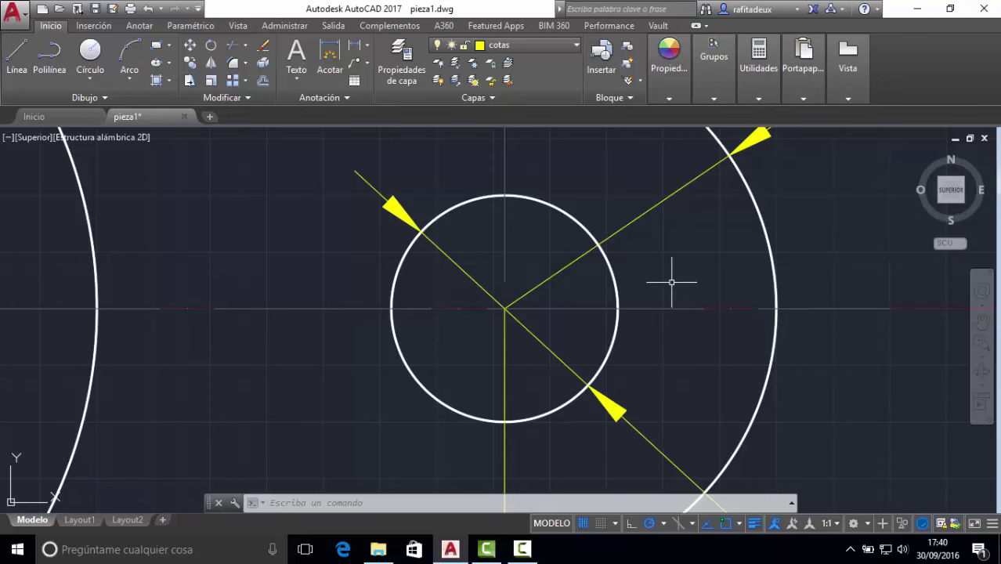
Step: Zoom to extents so all three flange views fit on screen
click(980, 357)
click(908, 189)
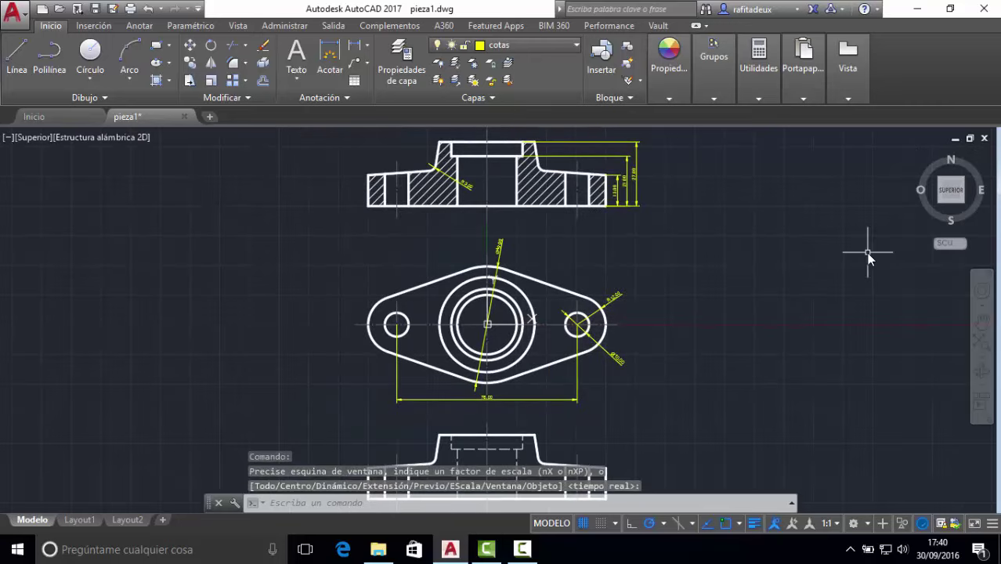
click(983, 357)
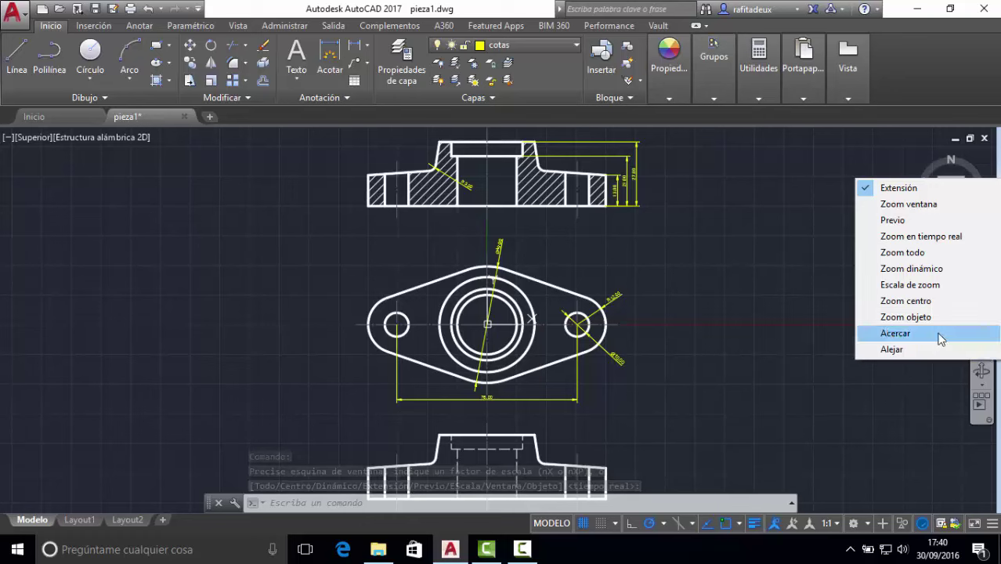
Step: Zoom in in real time on the plan view's central circles
click(938, 236)
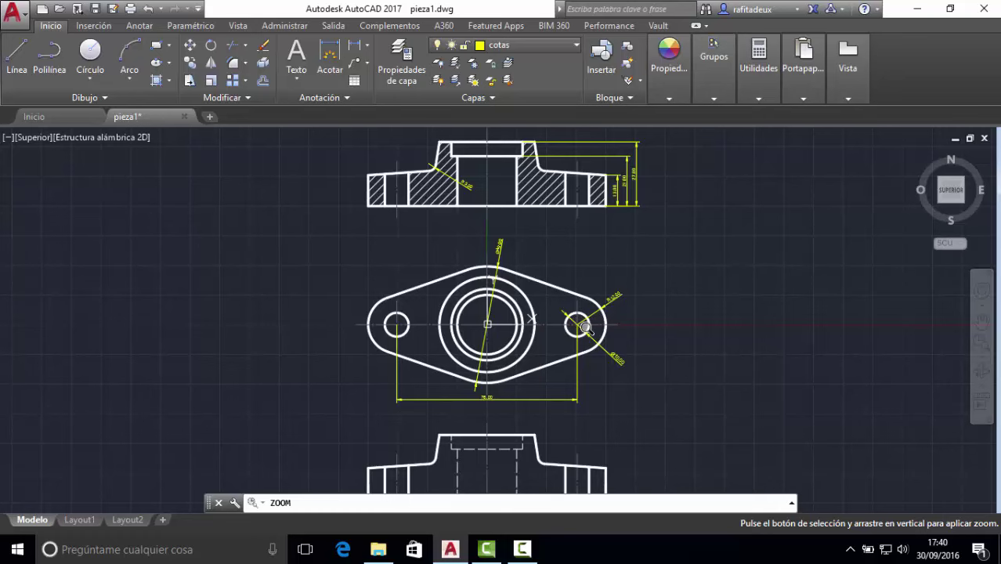
drag(588, 325, 658, 137)
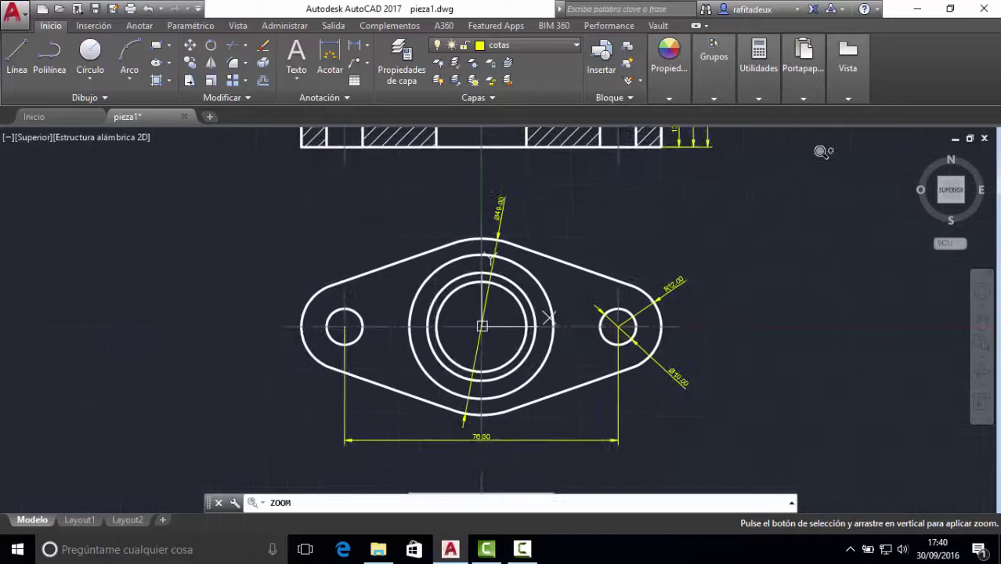
drag(501, 329, 501, 234)
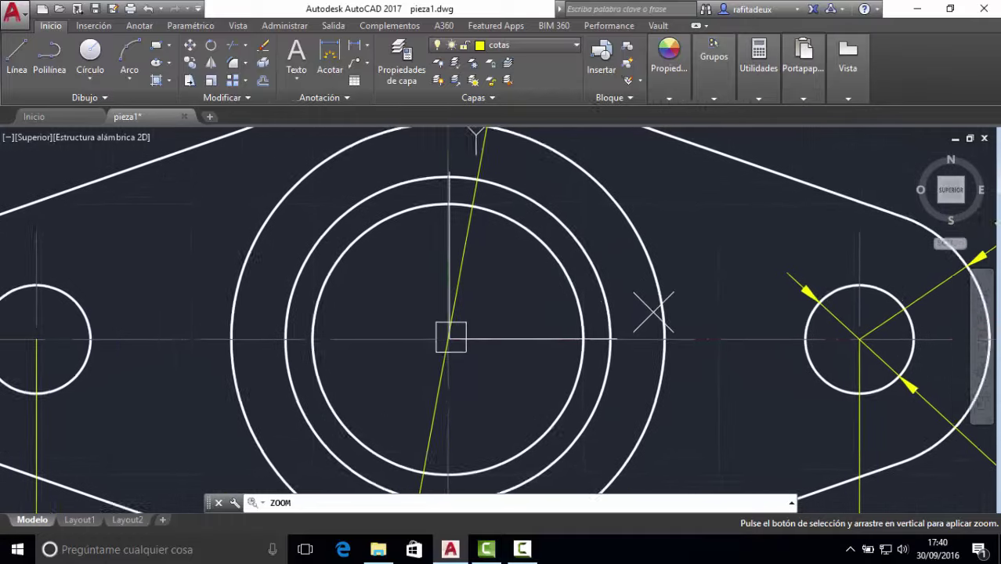
drag(431, 342, 427, 345)
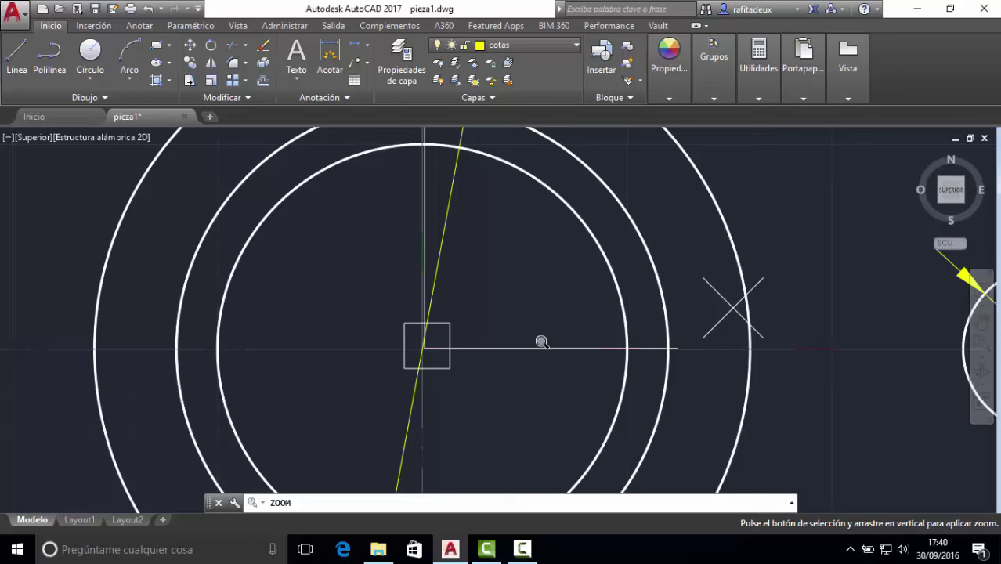
Step: Pan the view across to the right hole and its R12.00 dimension
right_click(675, 339)
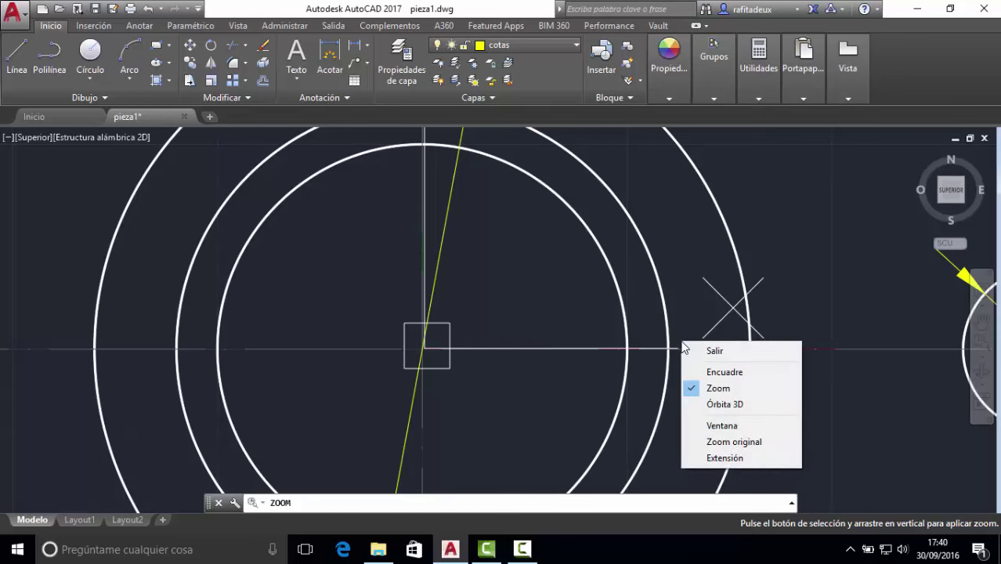
click(700, 369)
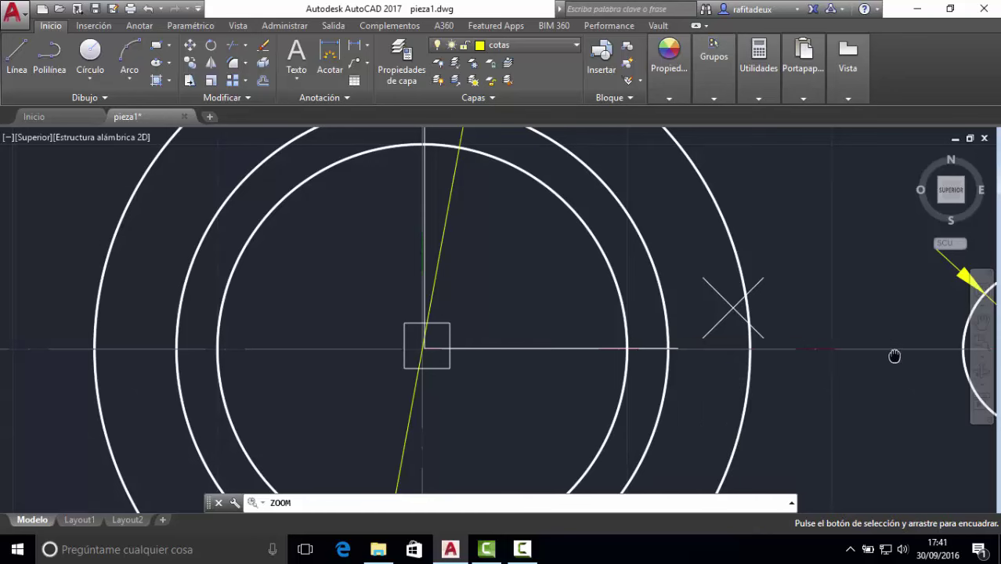
drag(893, 352, 286, 355)
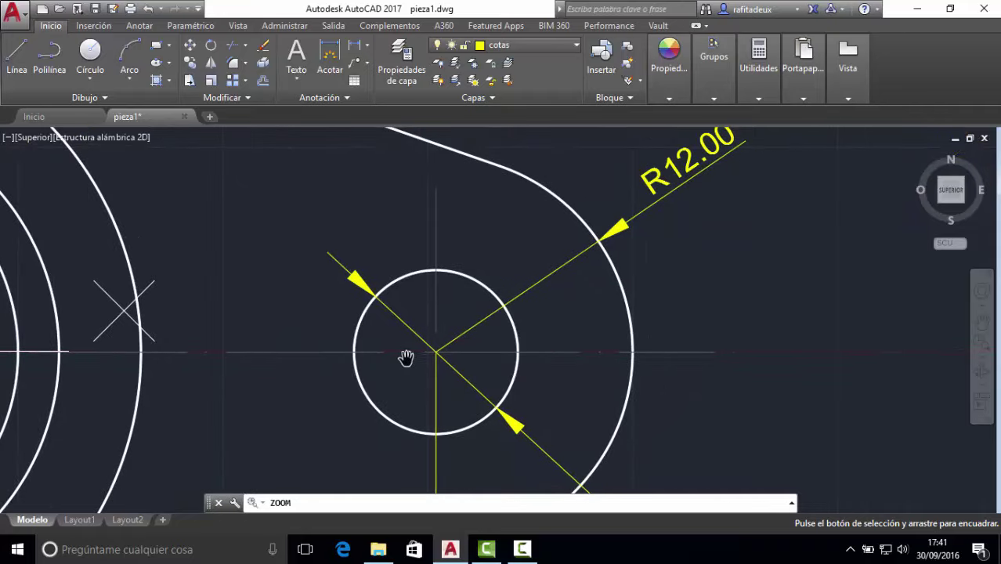
key(Escape)
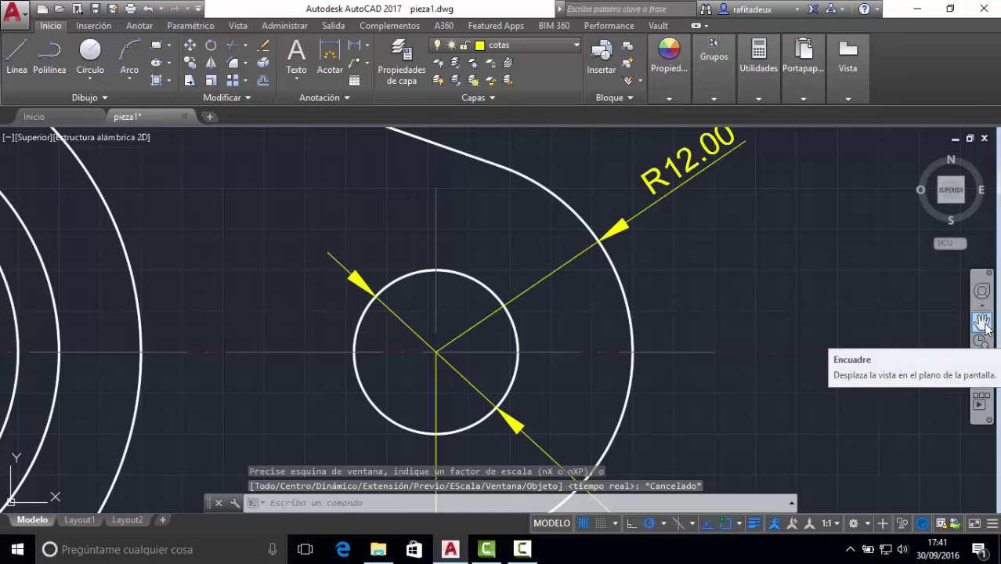
click(983, 362)
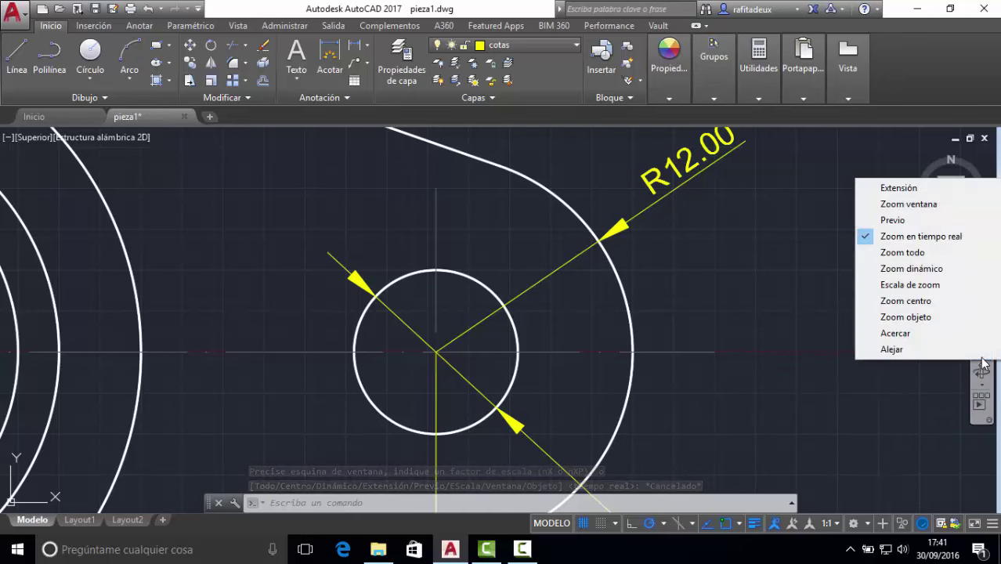
Step: Zoom to extents to show the section, plan and elevation views with all dimensions
click(910, 193)
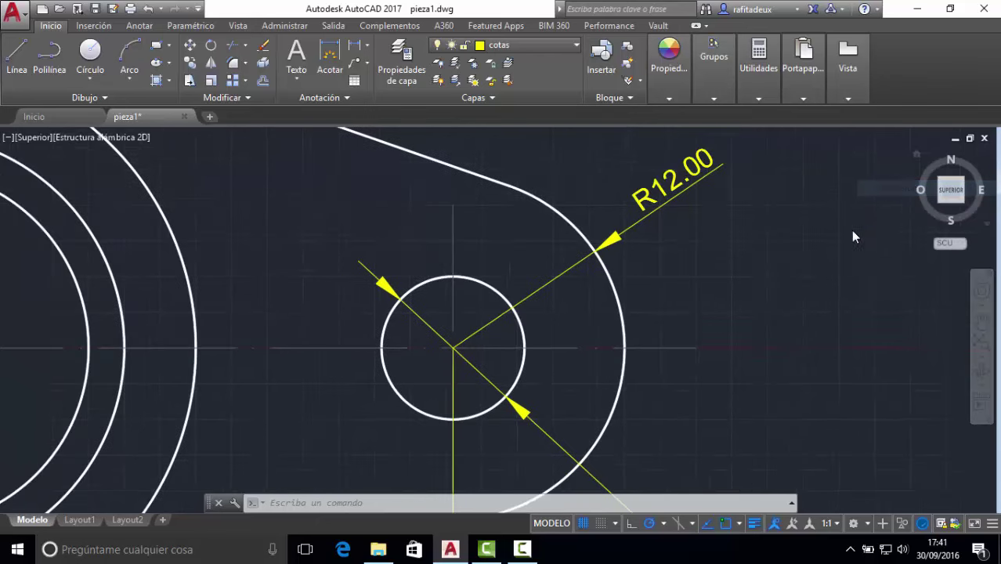
click(983, 362)
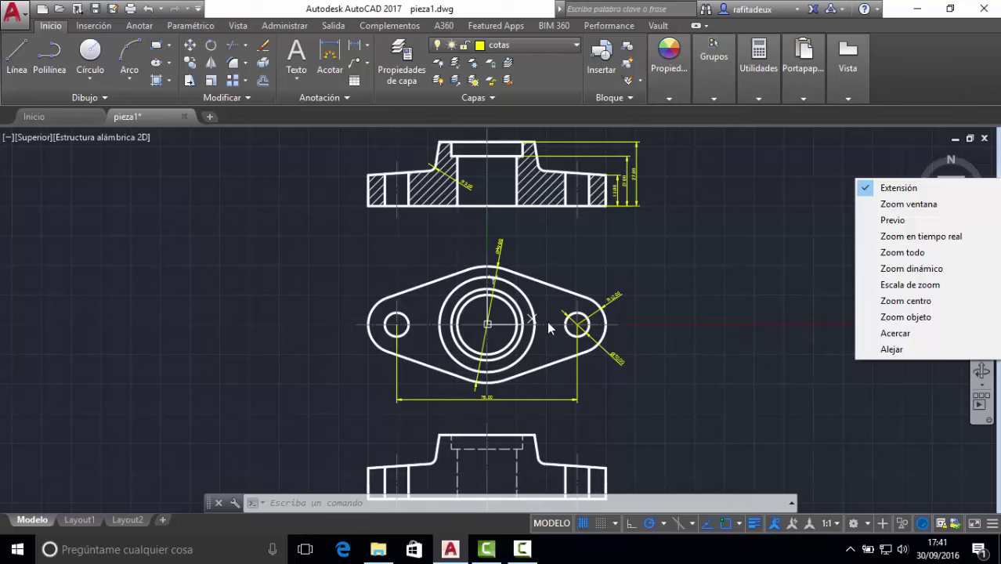
Step: Window-zoom on a small rectangle around the right hole
click(920, 208)
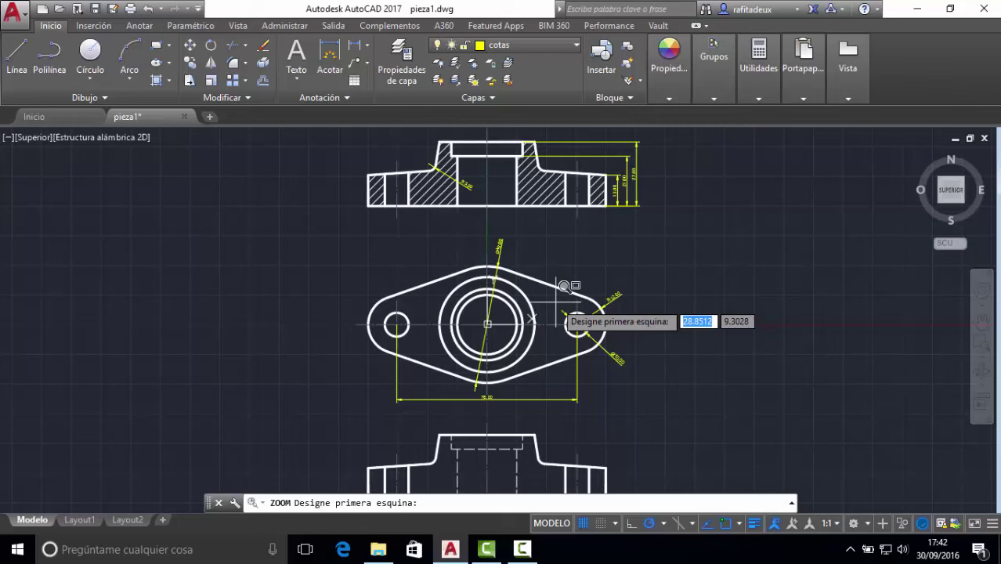
click(562, 301)
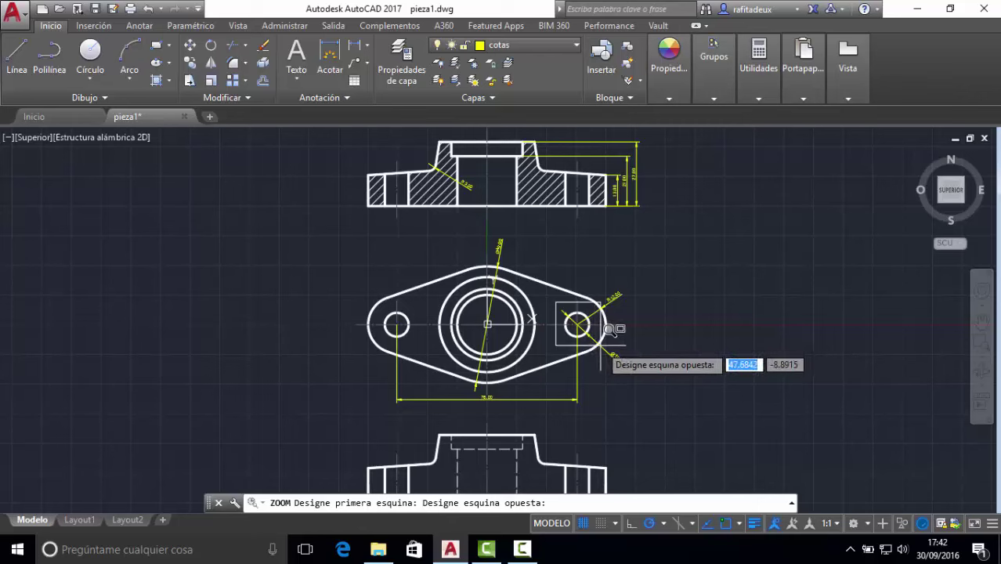
click(609, 329)
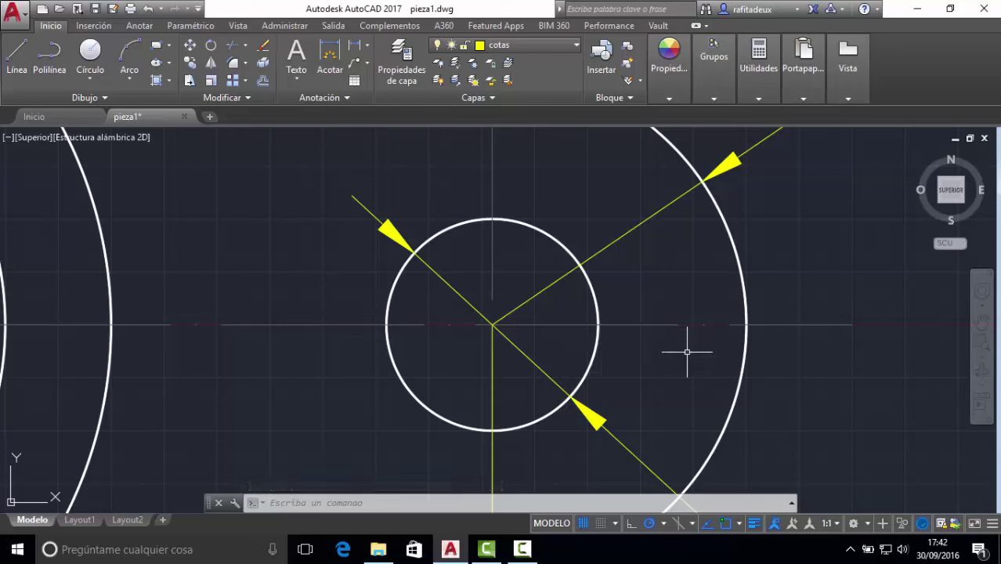
Step: Pan the view slightly left and exit panning
click(981, 321)
mouse_move(720, 317)
mouse_down()
mouse_move(440, 319)
mouse_move(639, 324)
mouse_move(759, 286)
mouse_move(749, 316)
mouse_move(694, 333)
mouse_up()
right_click(714, 341)
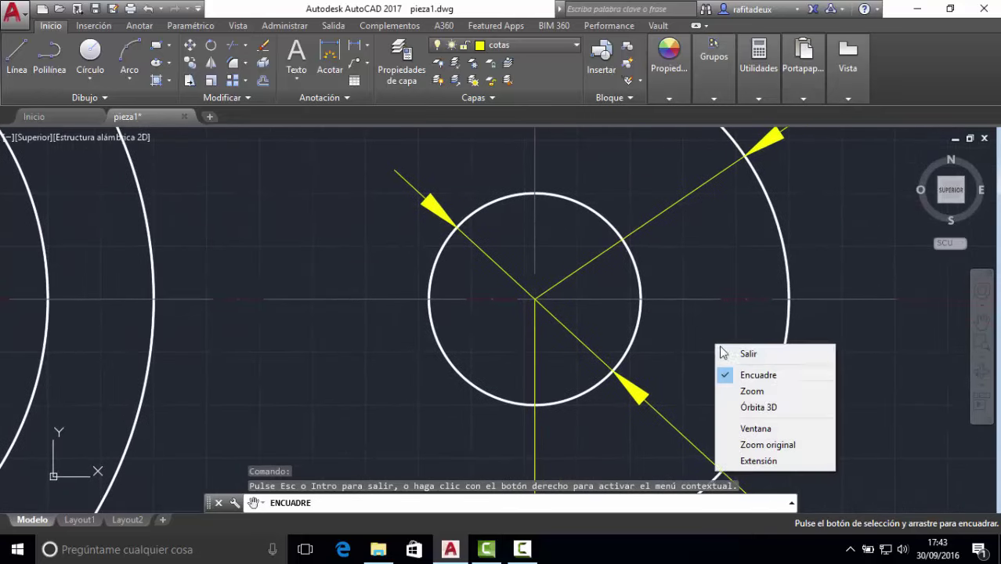
click(740, 353)
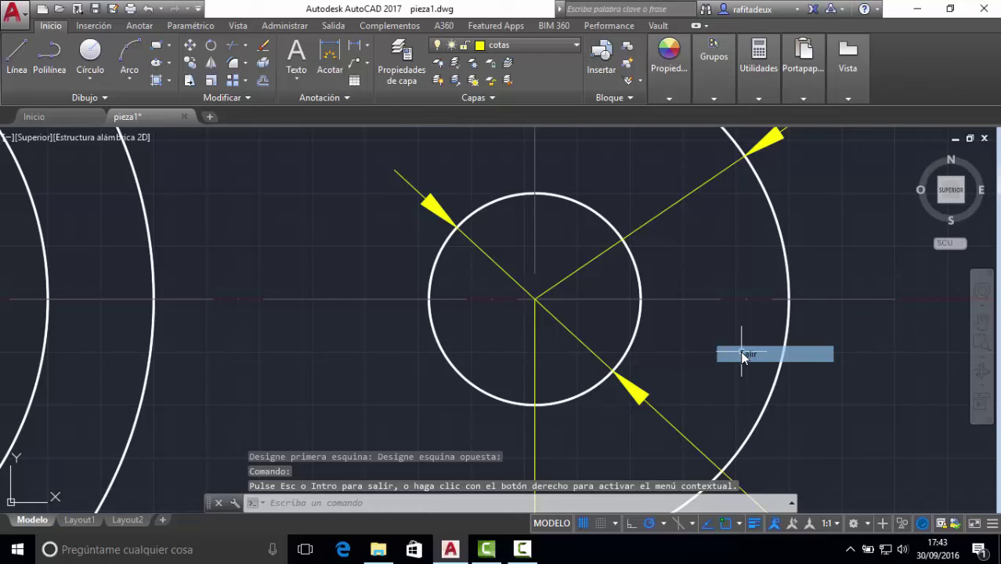
click(981, 358)
Step: Zoom to extents, then window-zoom on the gap between the hatched section and plan view
click(900, 187)
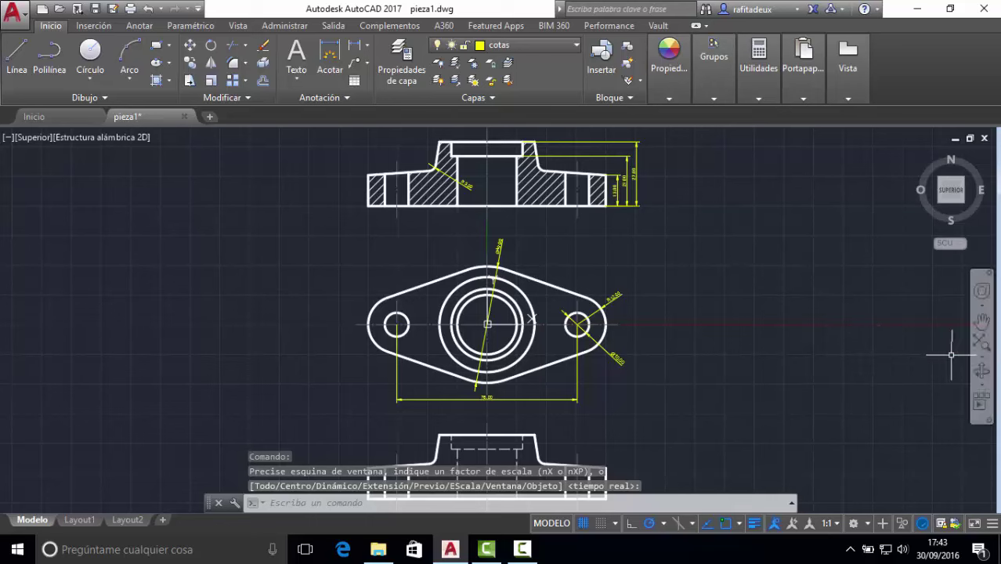
click(979, 358)
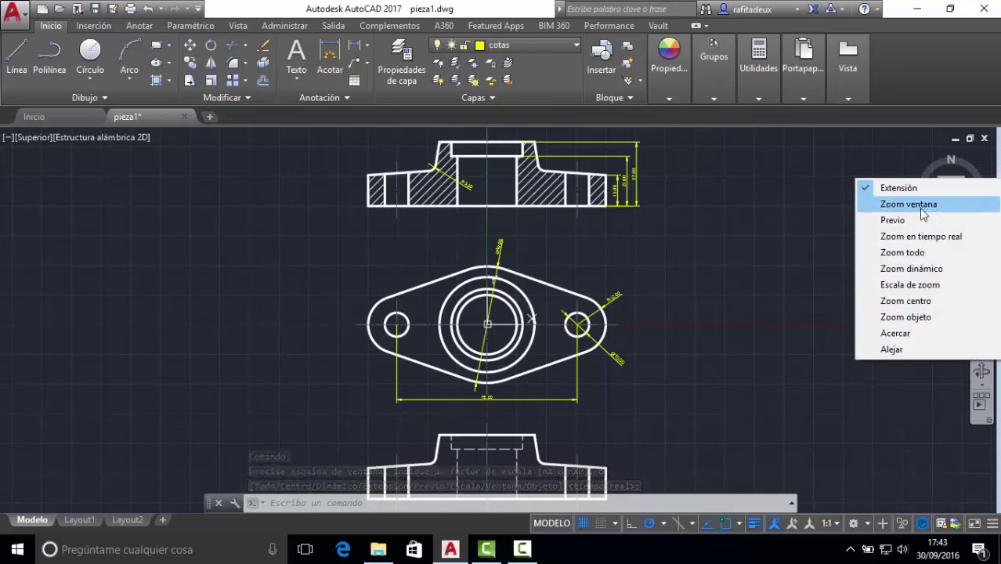
click(921, 205)
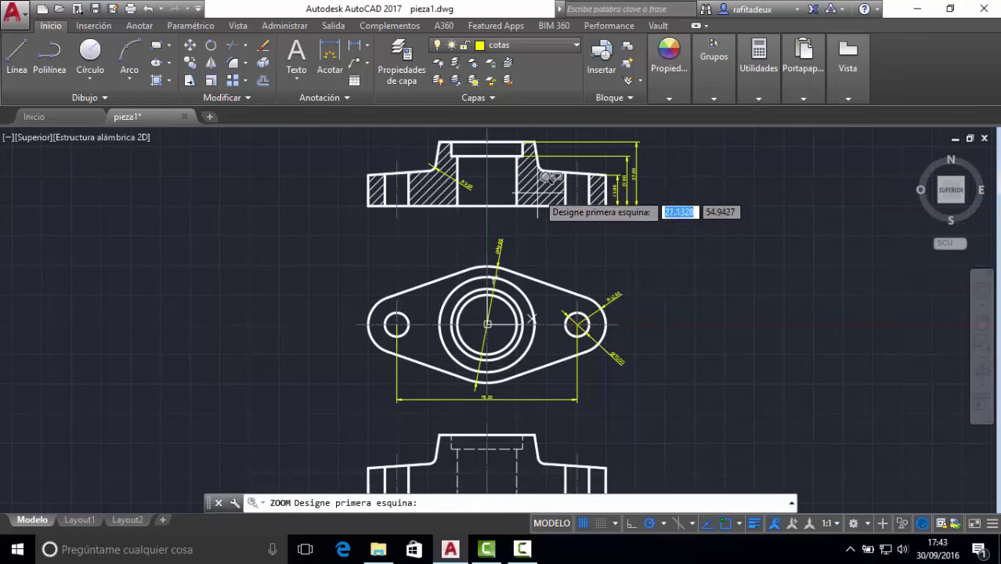
click(506, 189)
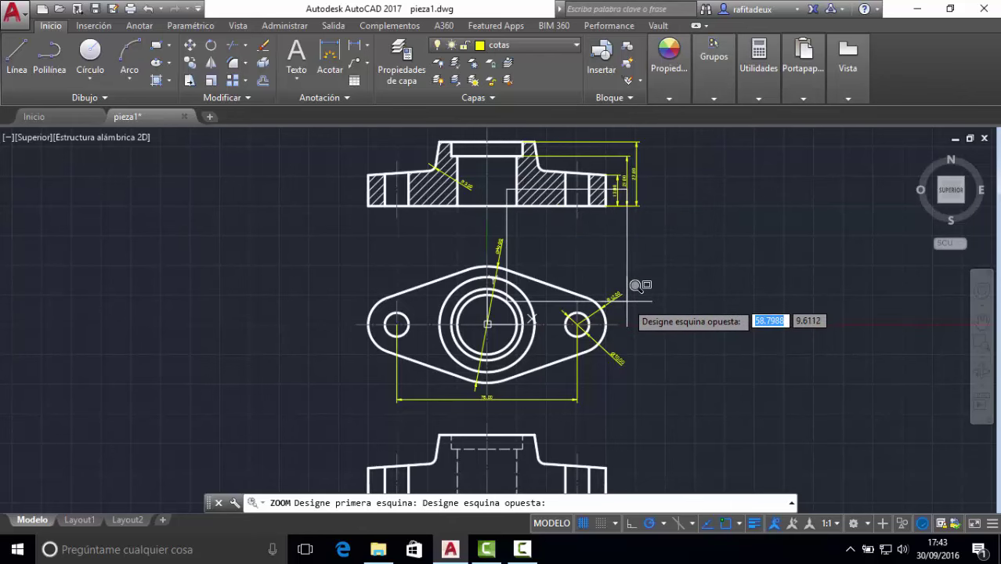
click(636, 285)
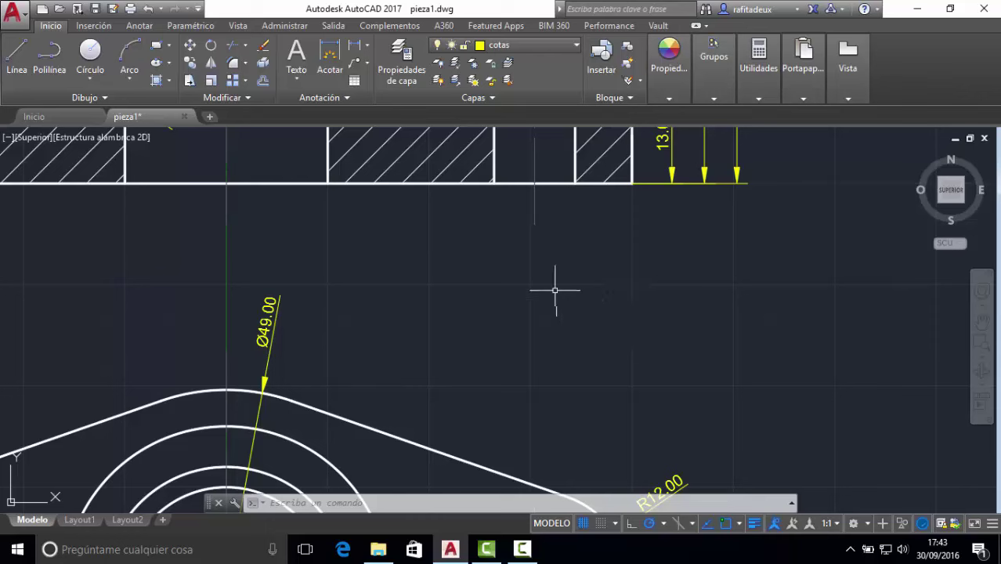
text(rectang)
click(476, 257)
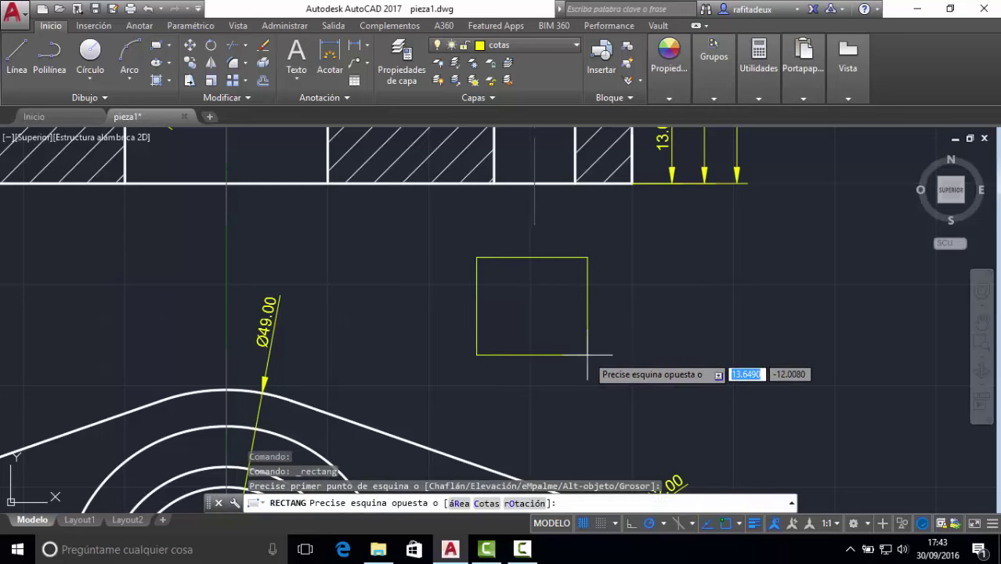
click(587, 355)
click(540, 258)
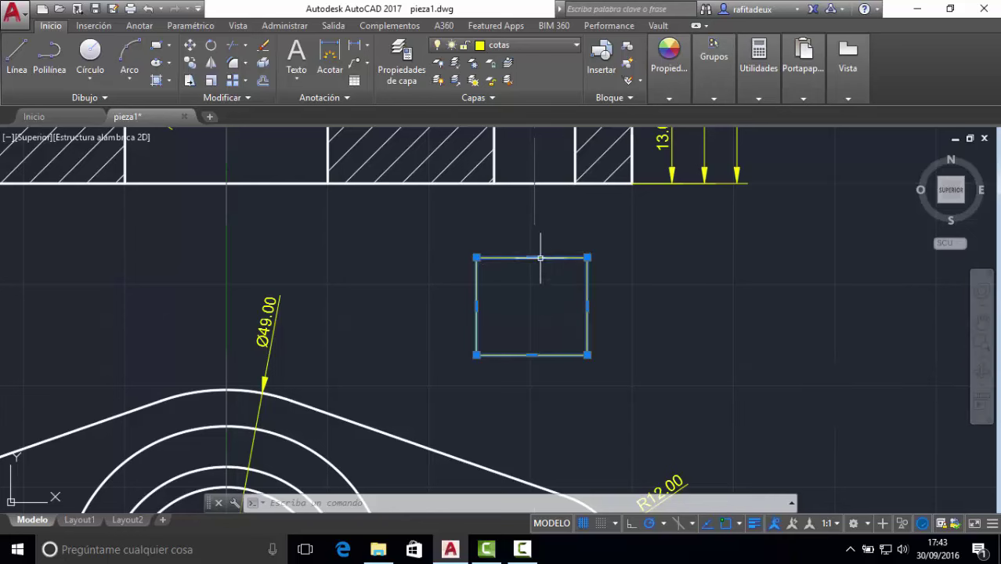
mouse_move(531, 257)
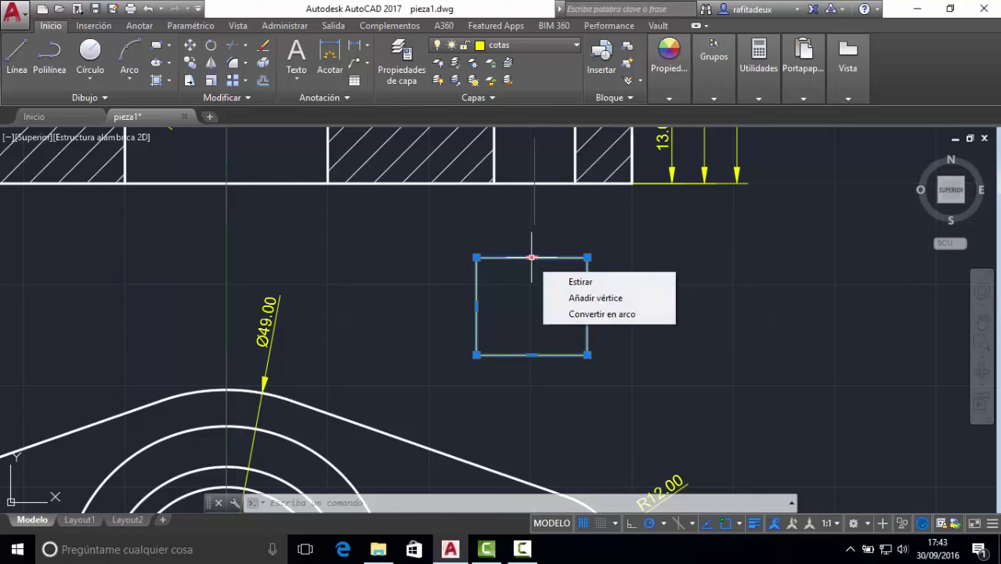
click(532, 257)
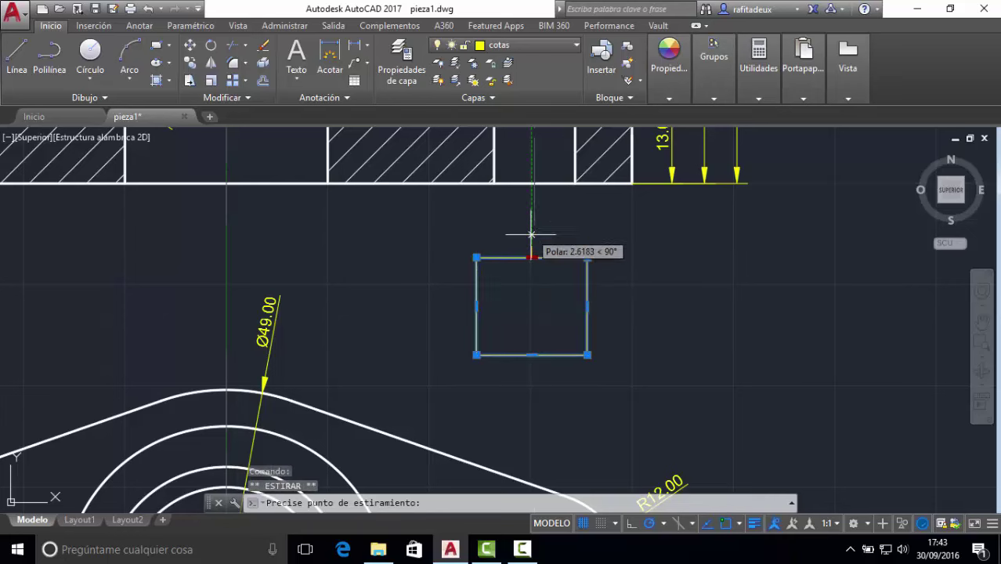
click(531, 132)
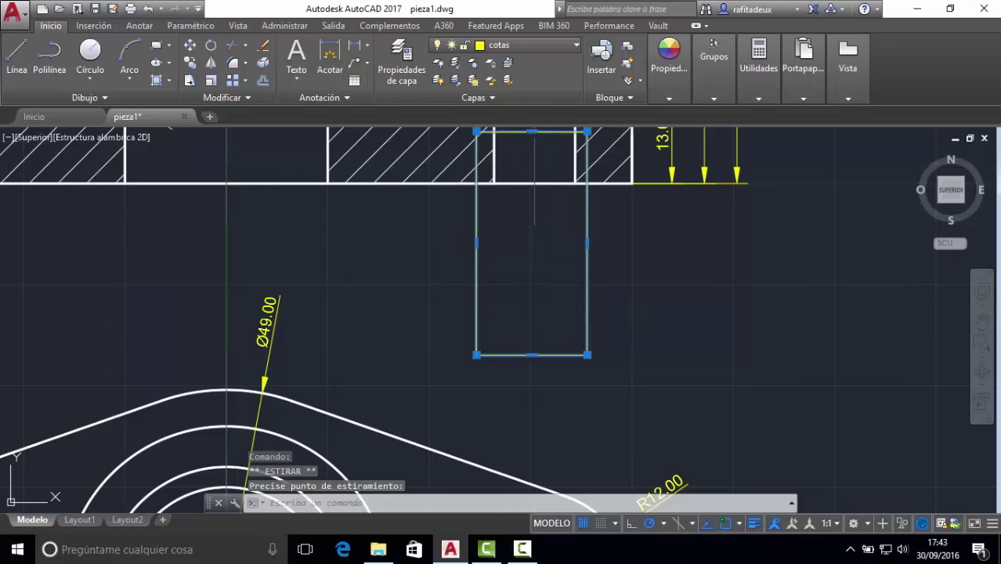
click(531, 356)
click(531, 483)
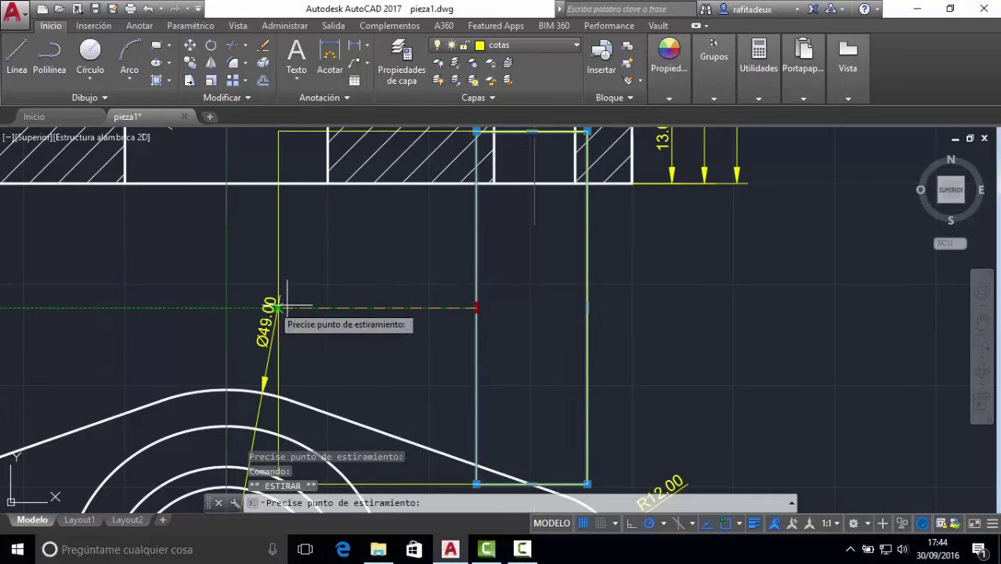
click(209, 308)
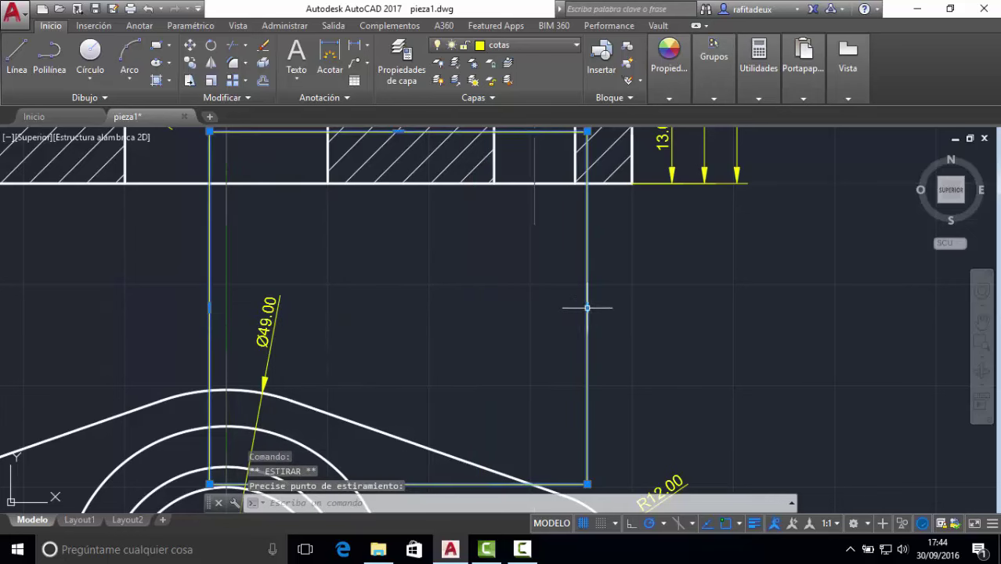
click(781, 307)
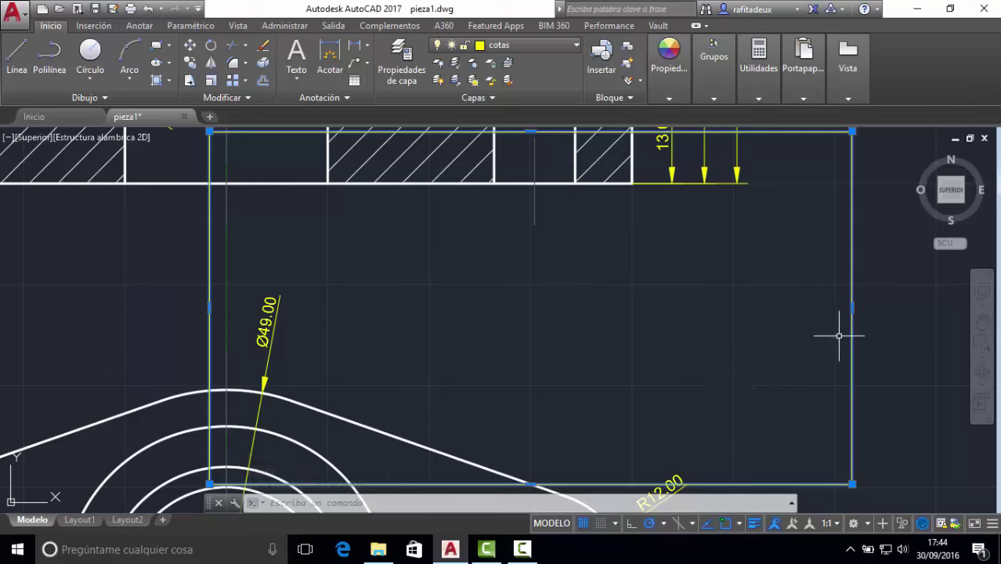
key(Delete)
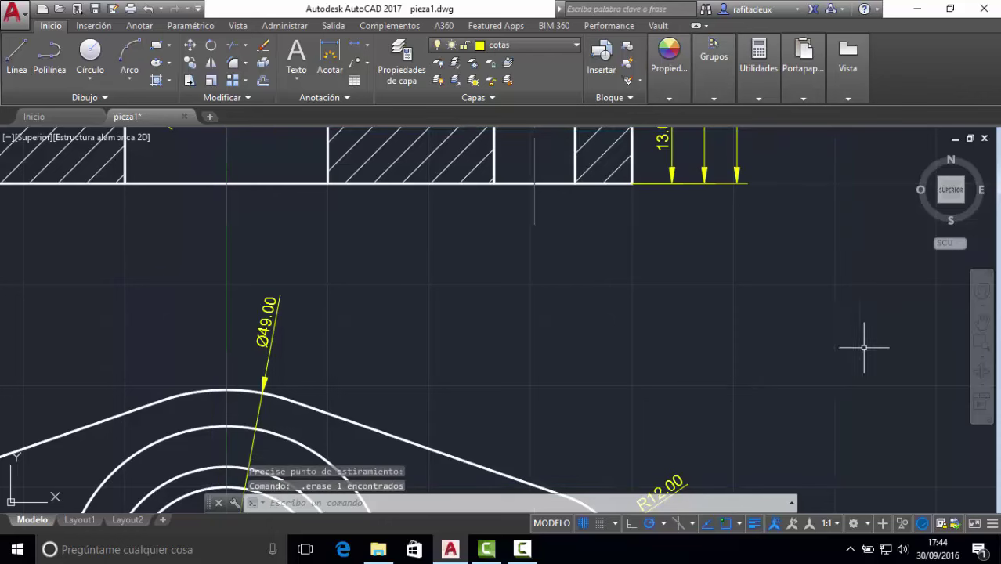
click(983, 361)
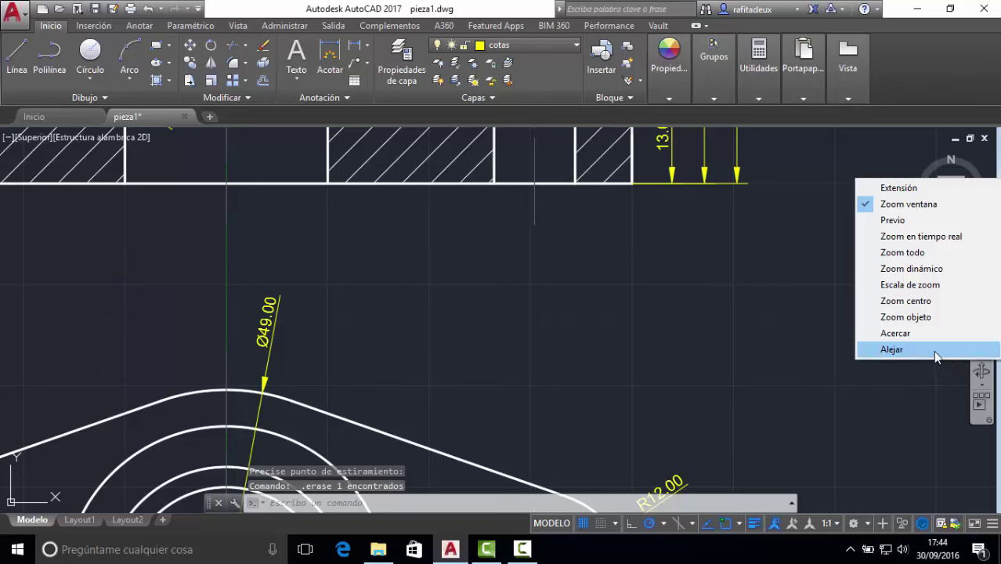
click(897, 189)
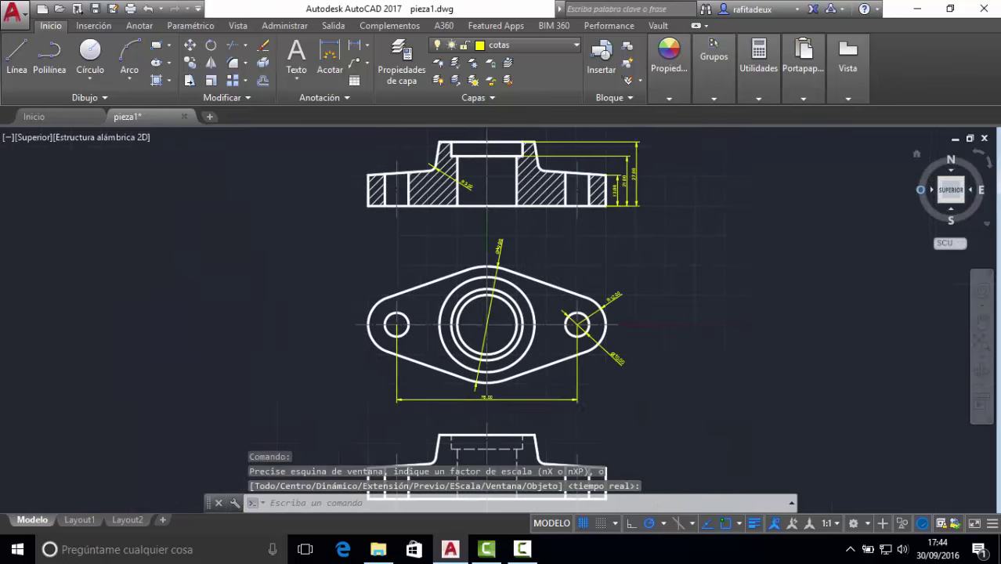
click(982, 357)
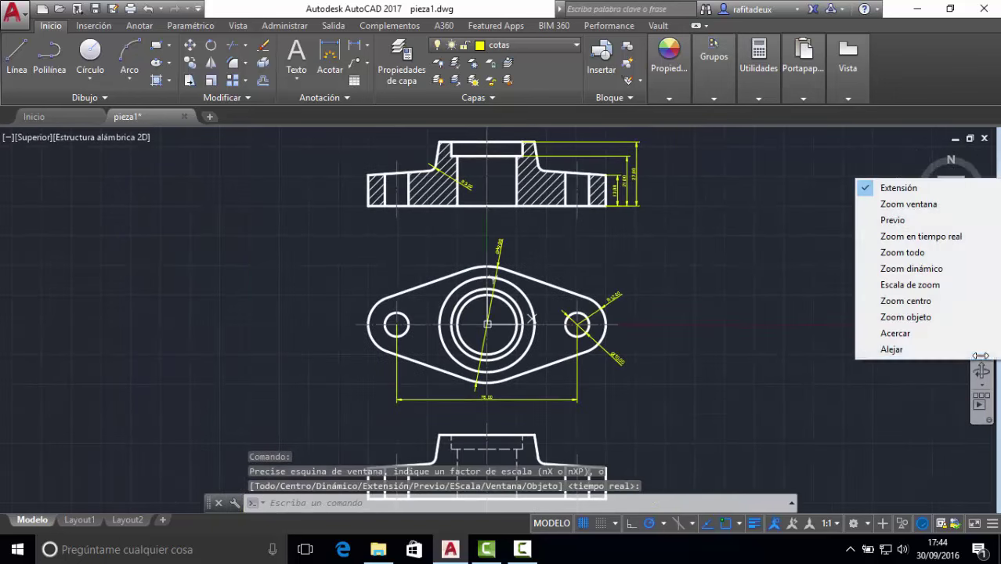
click(908, 204)
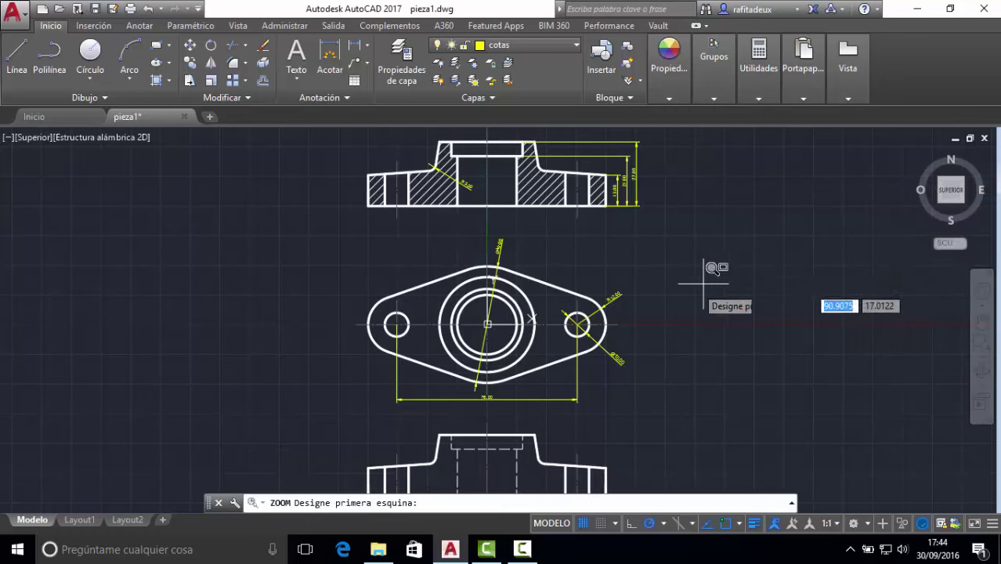
click(545, 274)
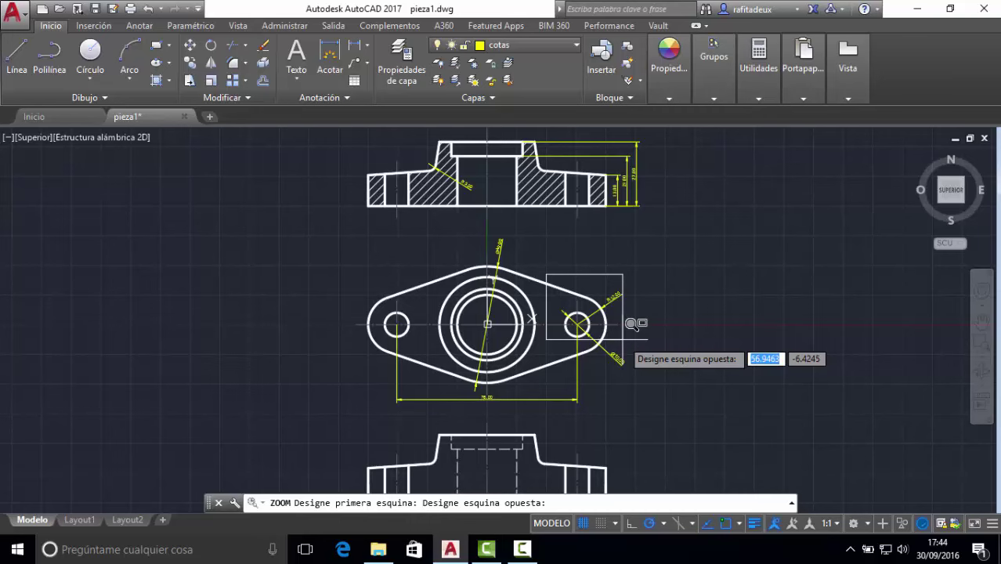
click(622, 339)
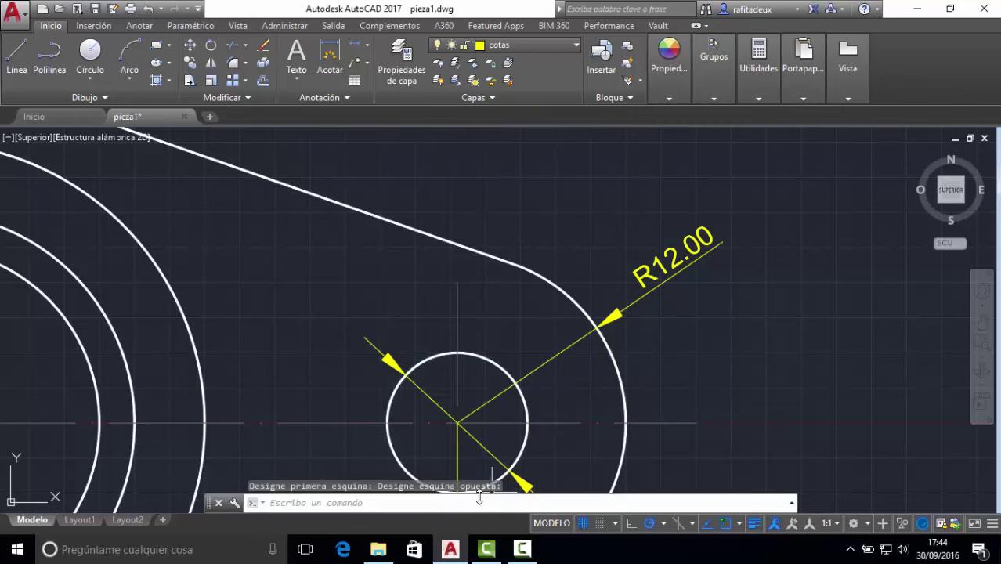
click(981, 353)
click(898, 188)
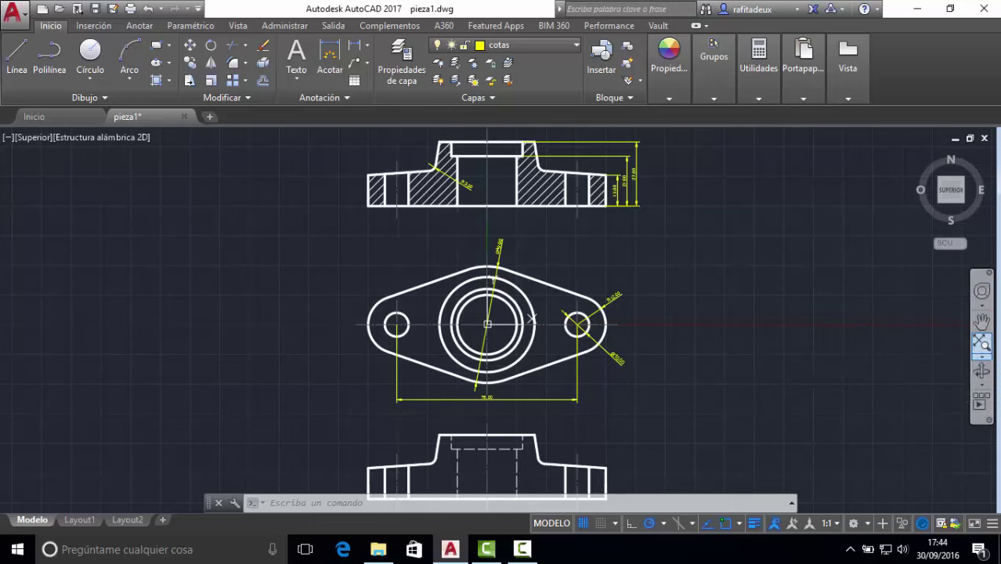
click(980, 363)
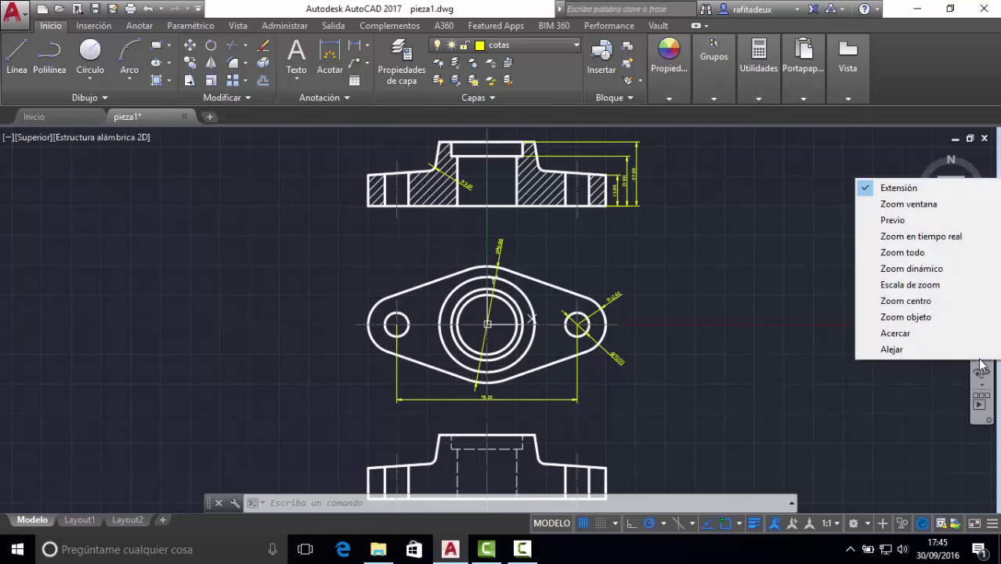
click(919, 205)
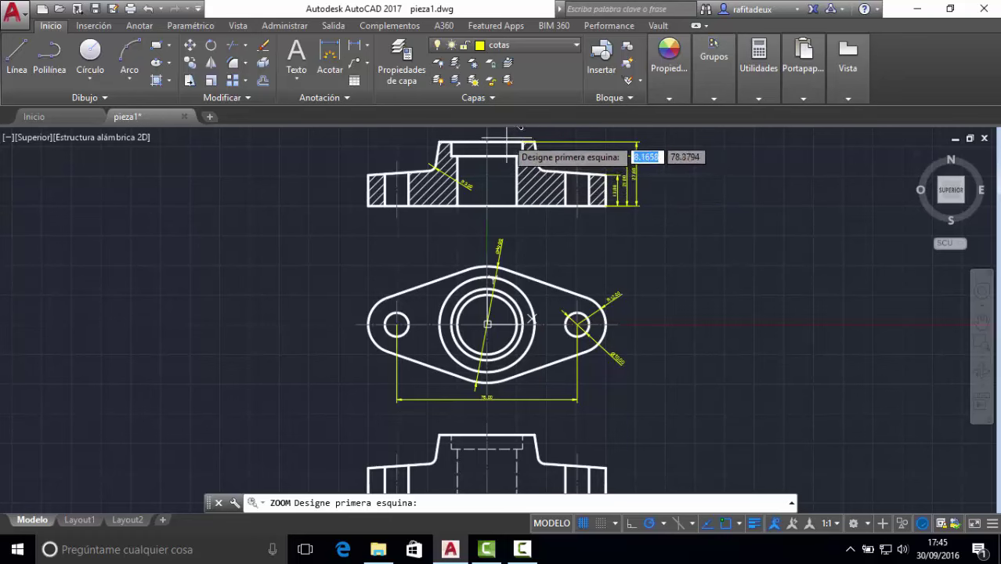
click(506, 138)
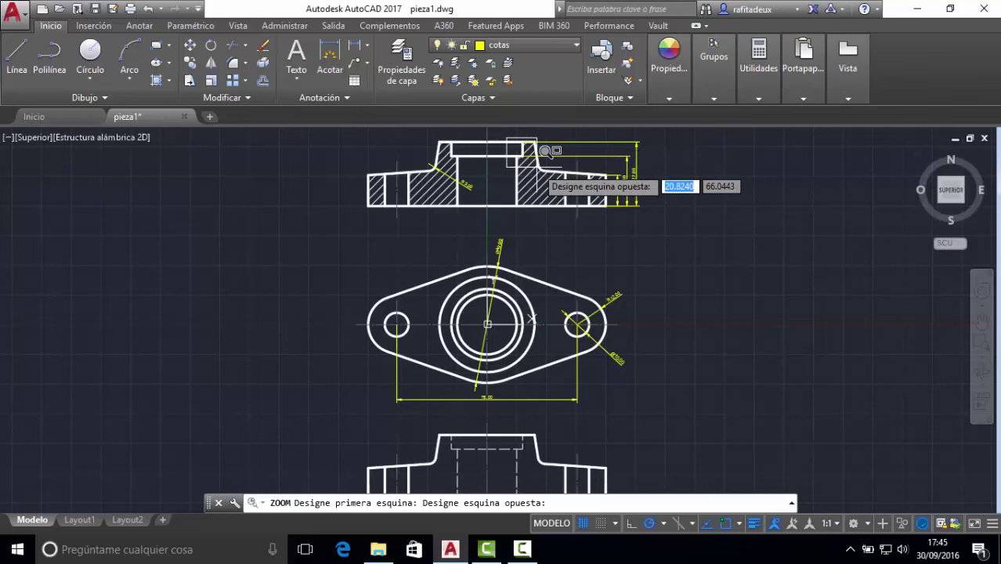
click(536, 164)
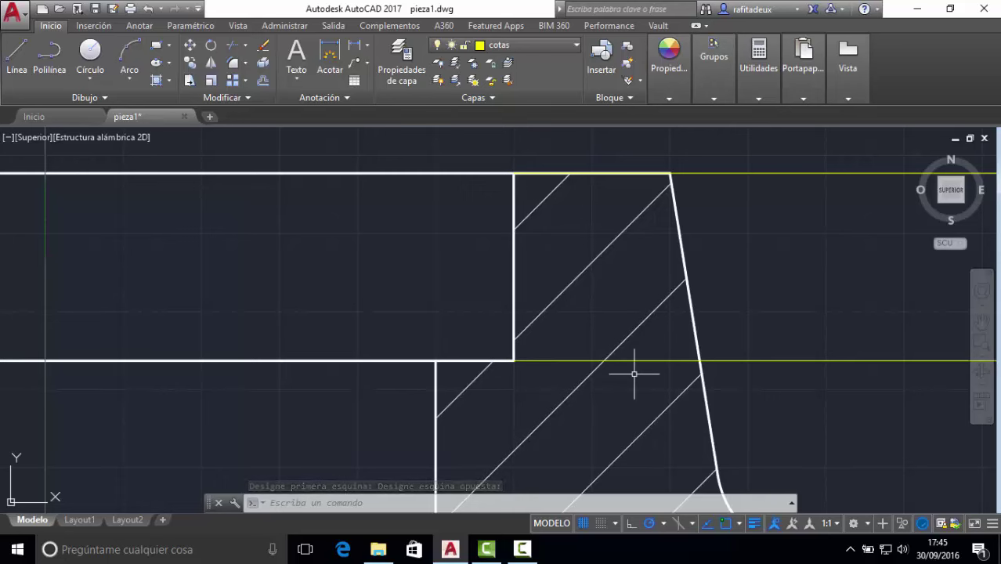
click(983, 358)
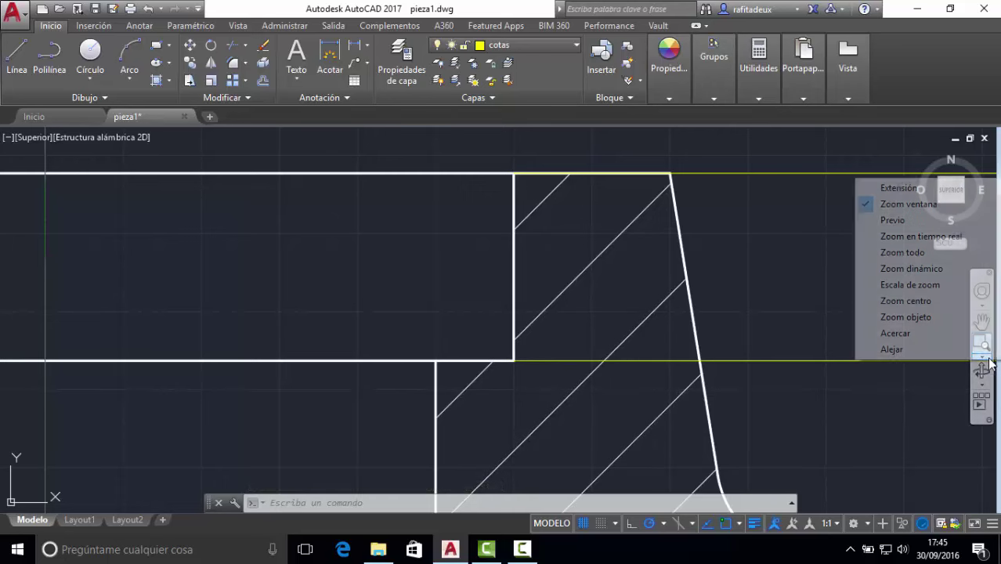
click(931, 188)
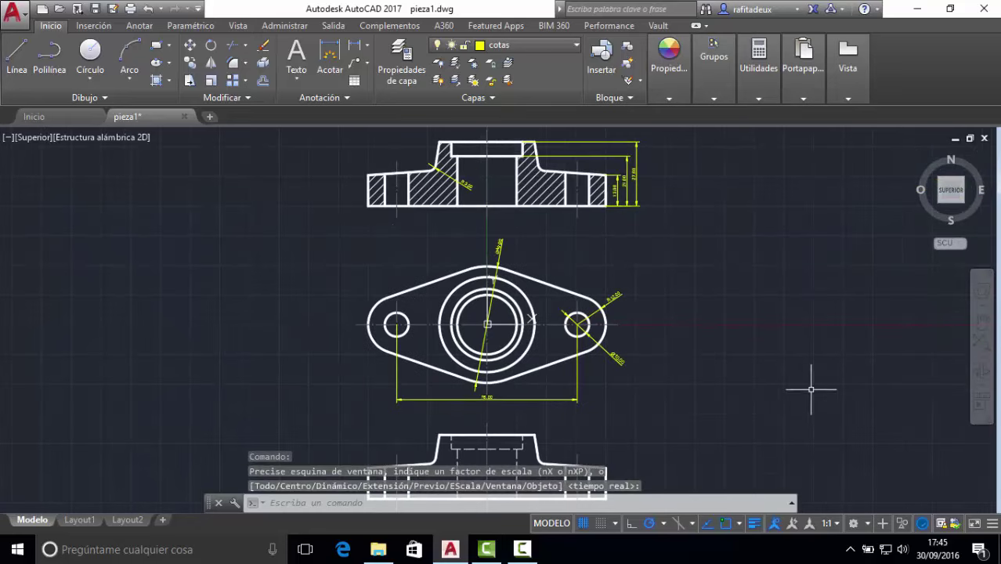
Step: Pan the drawing left and down, placing the section view left of centre above the plan view
click(981, 361)
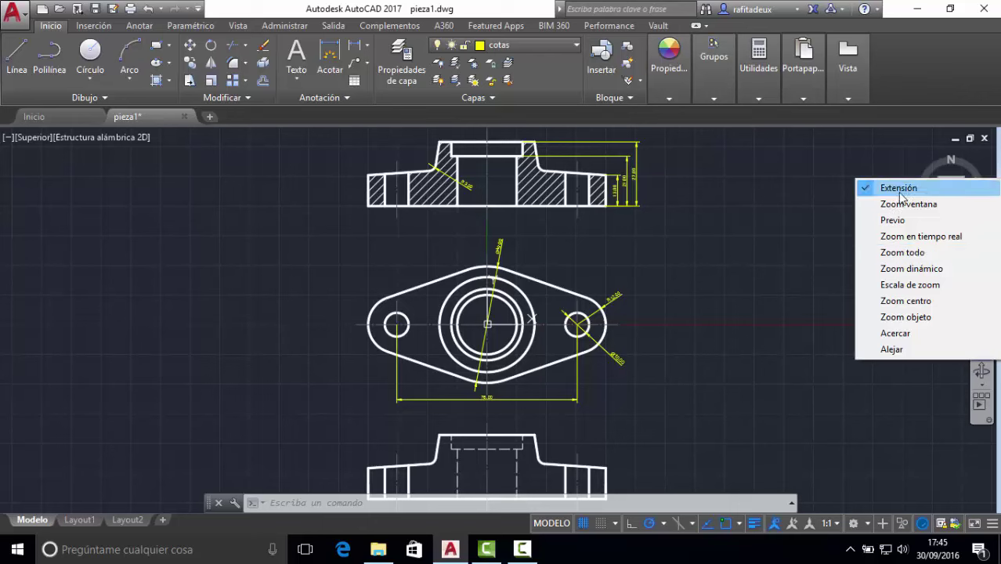
click(786, 278)
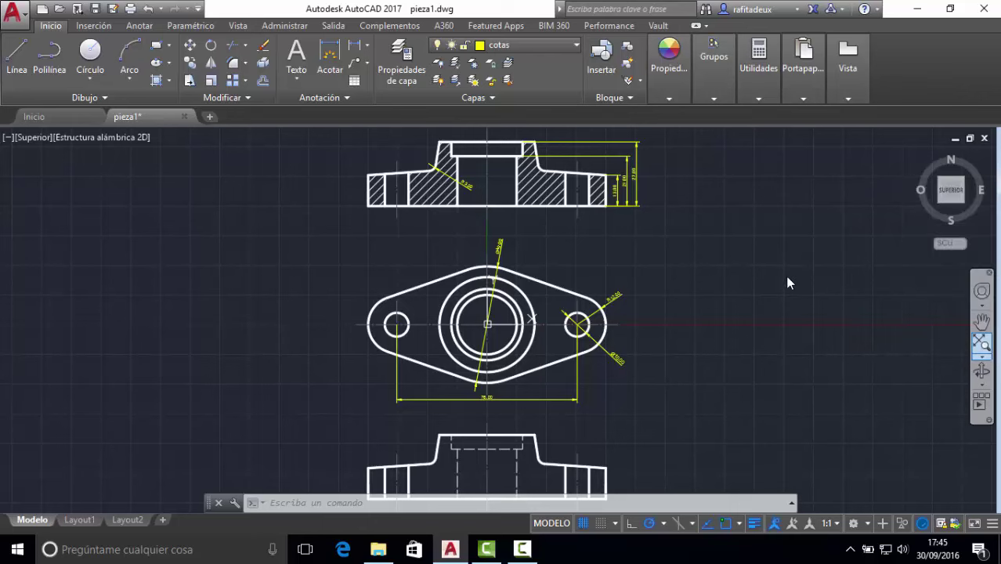
click(981, 321)
drag(715, 226, 487, 380)
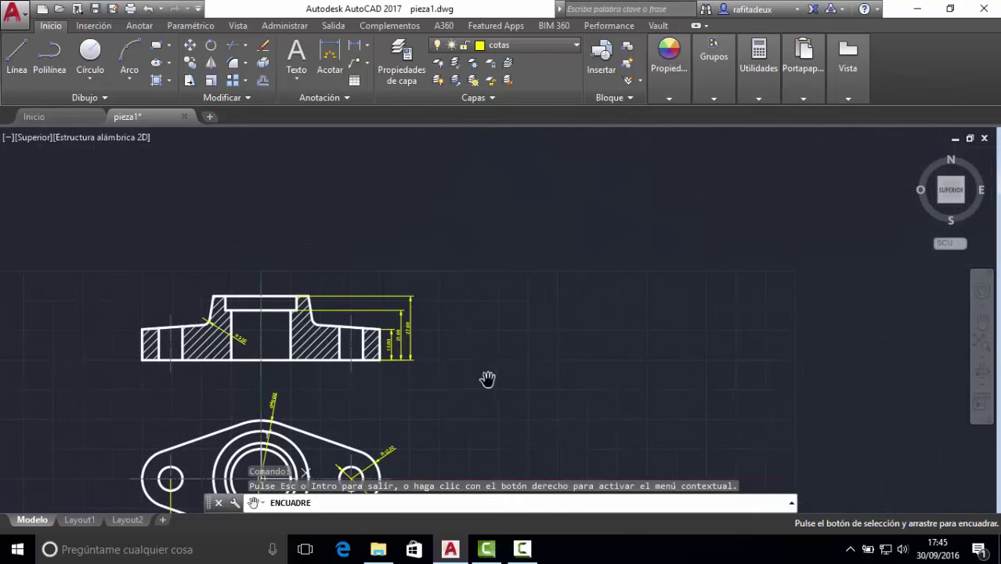
right_click(486, 366)
click(505, 371)
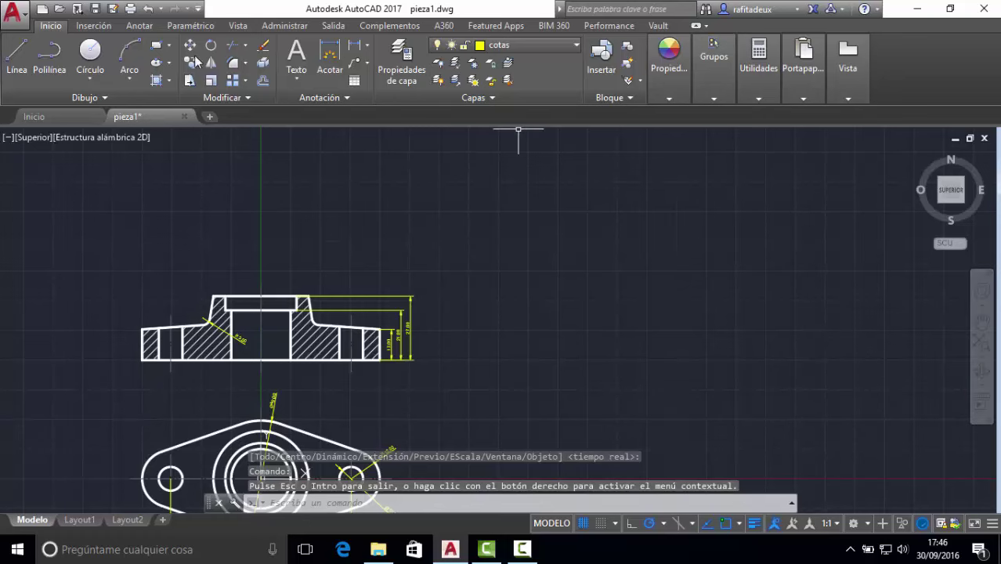
Step: Draw a small circle at the upper right, then zoom to extents to include it
click(90, 54)
click(767, 158)
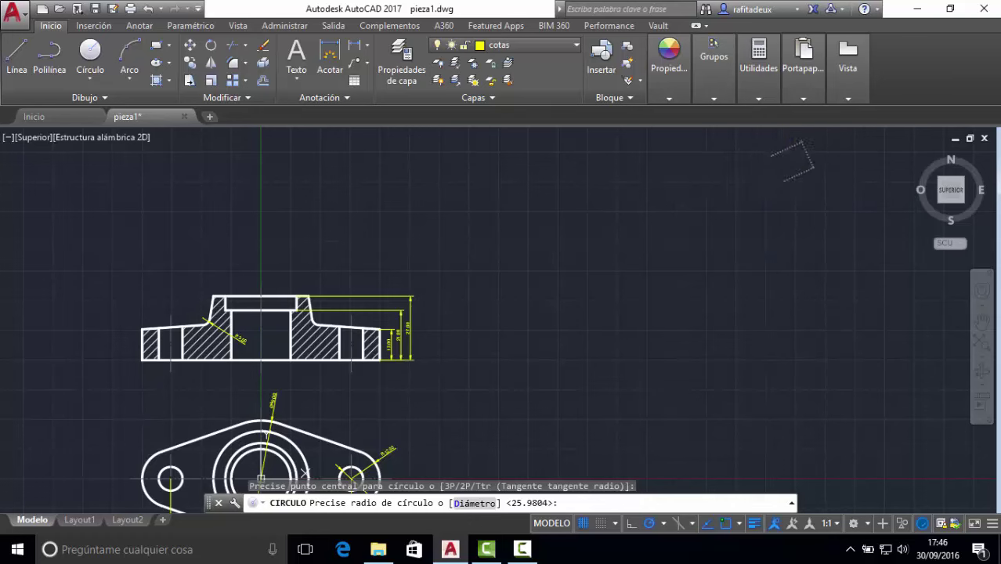
click(791, 172)
right_click(651, 222)
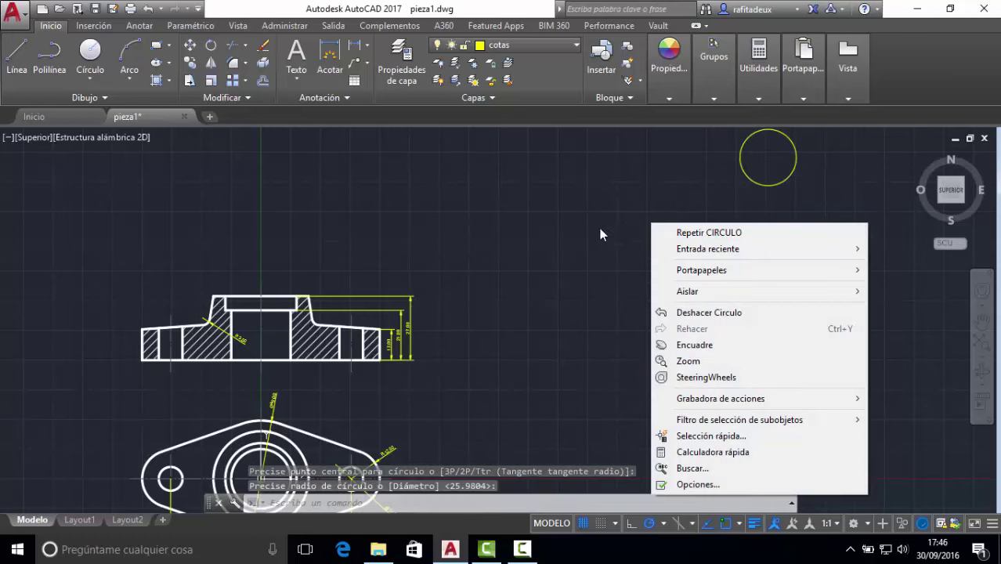
key(Escape)
click(981, 350)
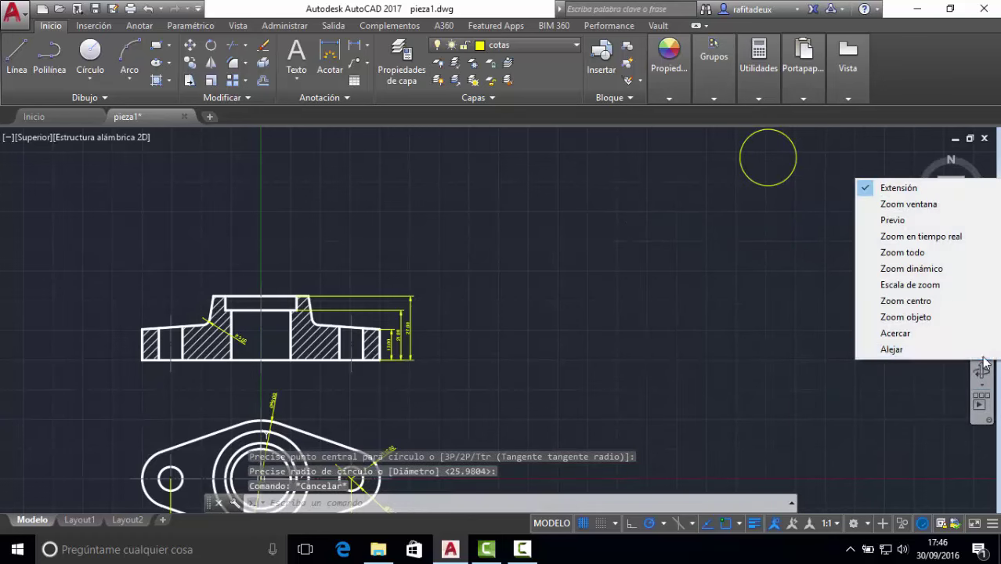
click(898, 188)
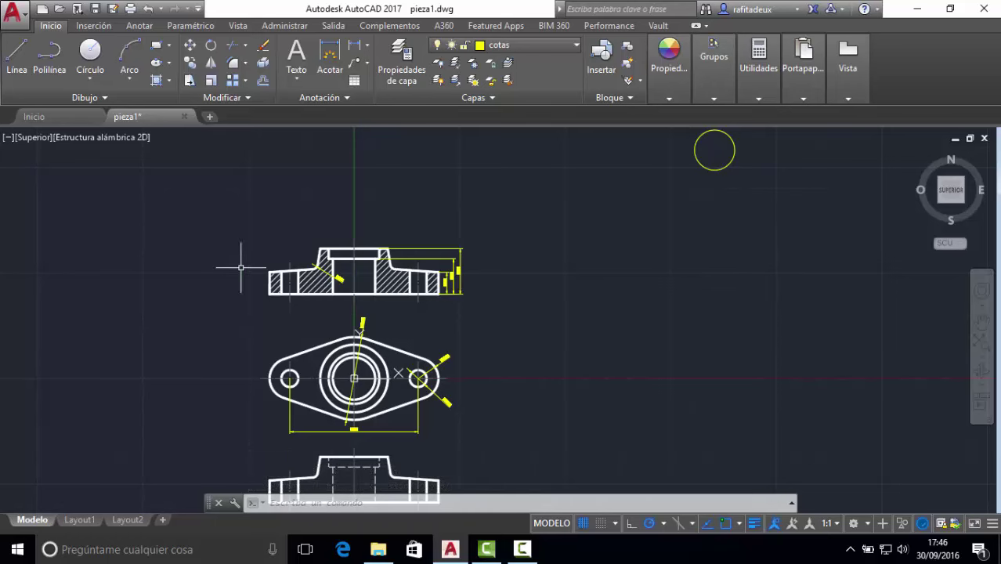
click(983, 360)
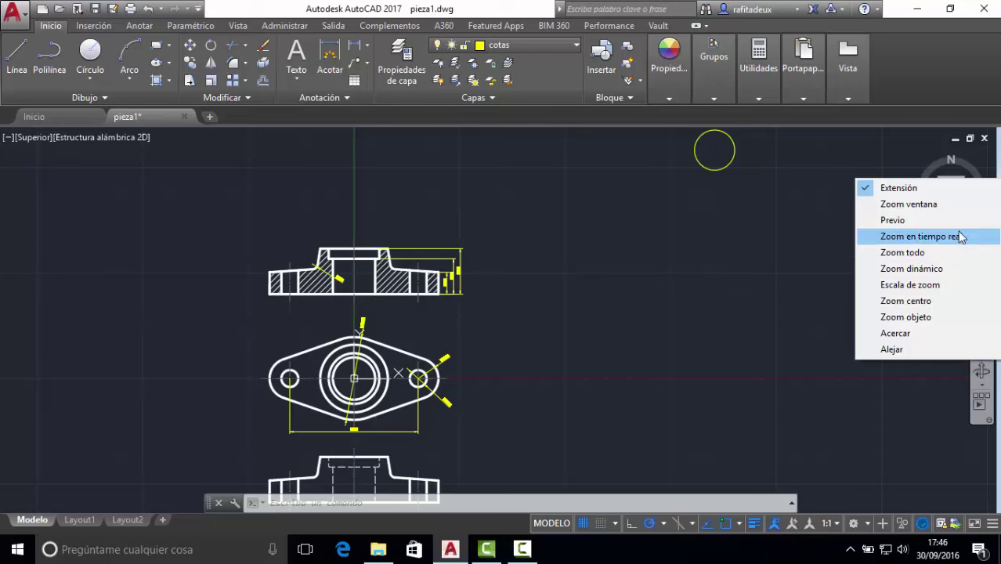
click(919, 253)
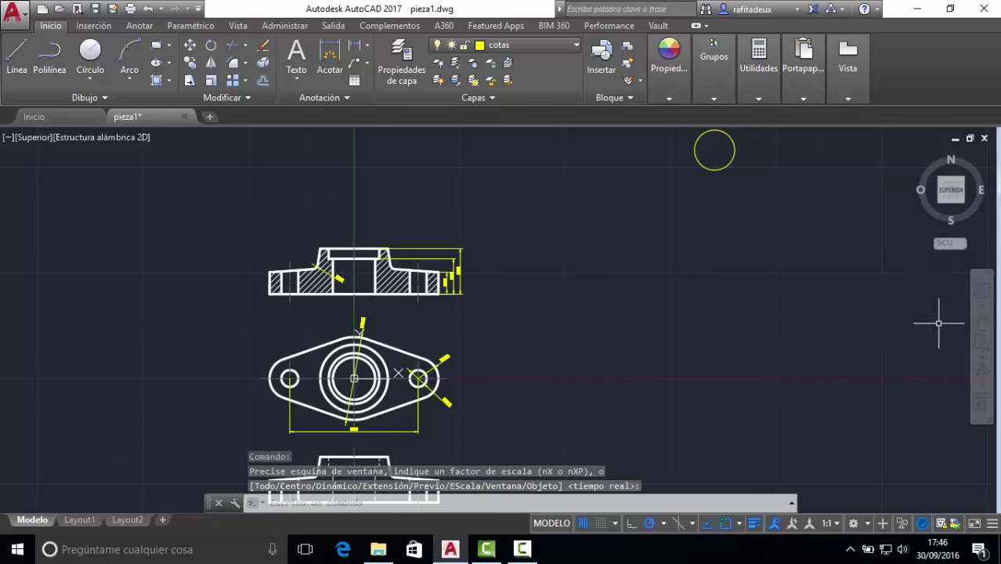
click(981, 322)
drag(525, 388, 847, 203)
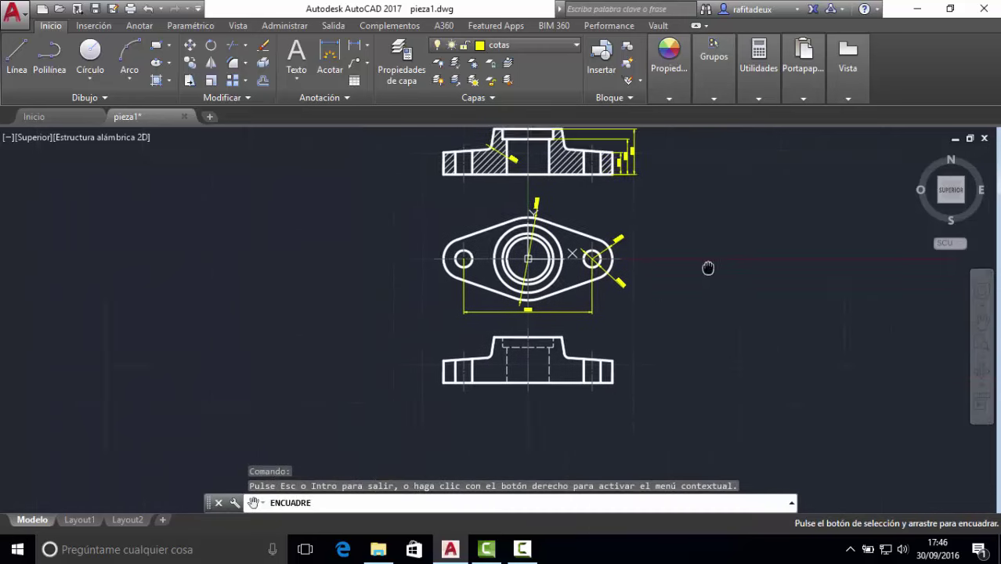
right_click(822, 253)
click(850, 264)
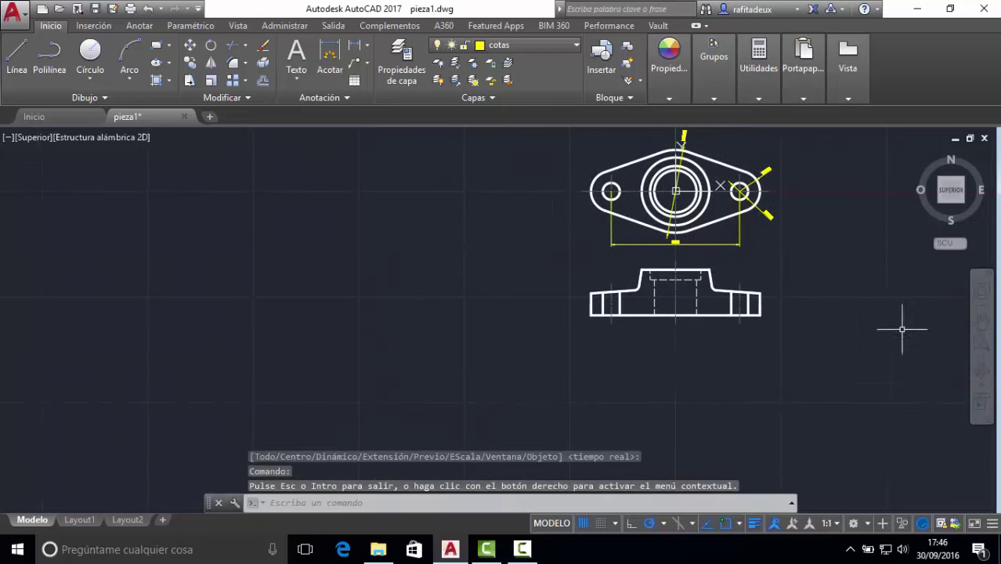
click(980, 359)
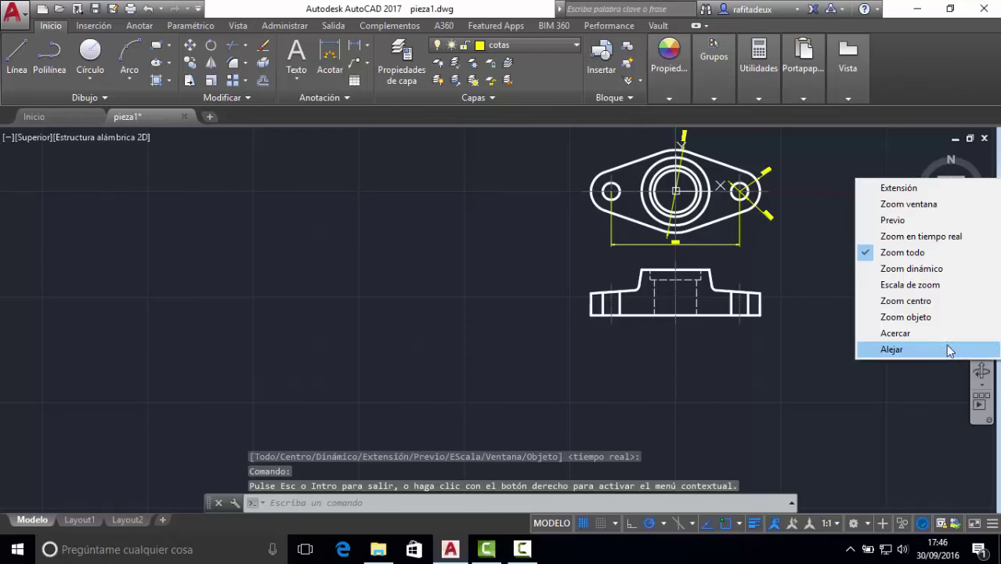
click(930, 252)
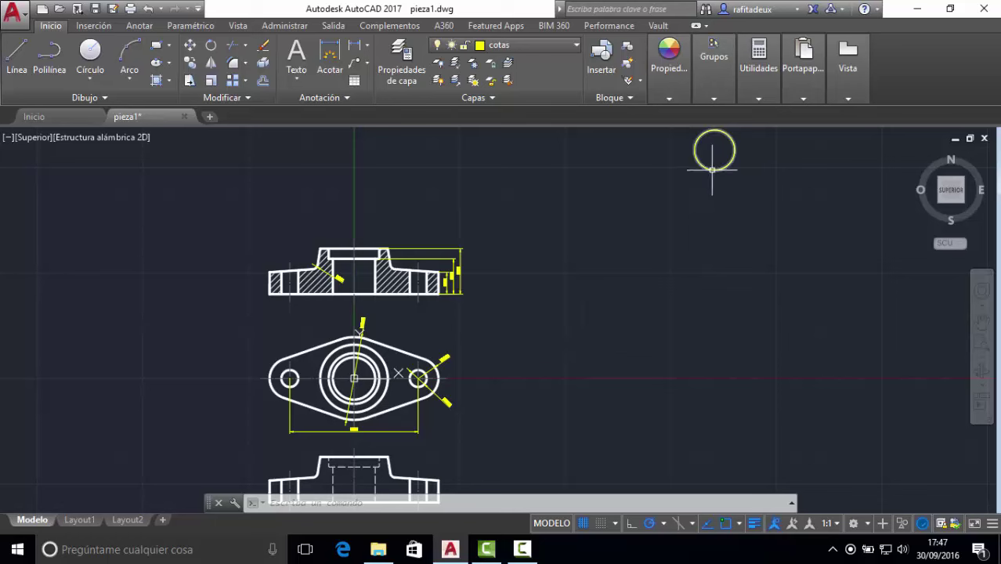
Step: Select the small circle above the views and delete it
click(712, 169)
key(Delete)
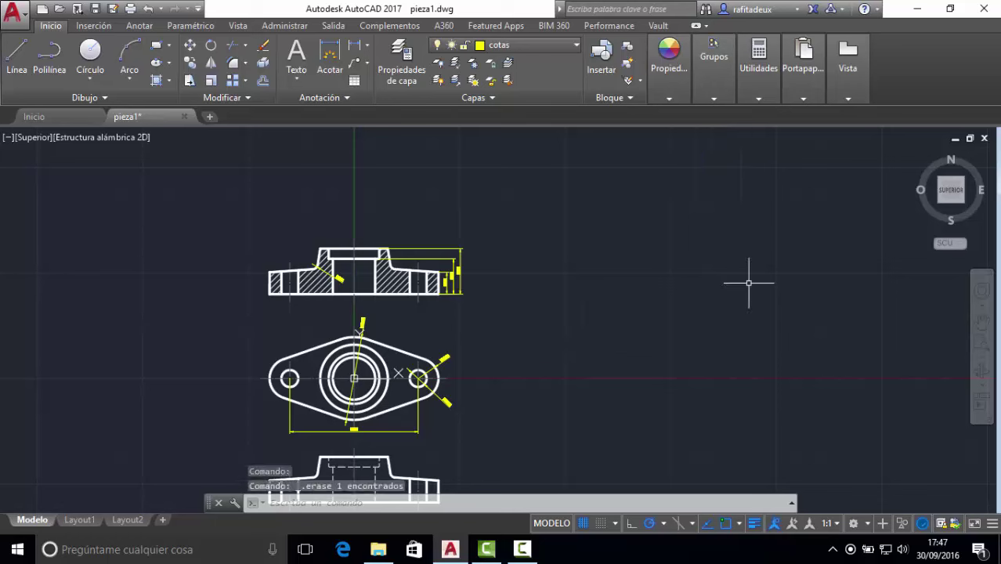
click(981, 351)
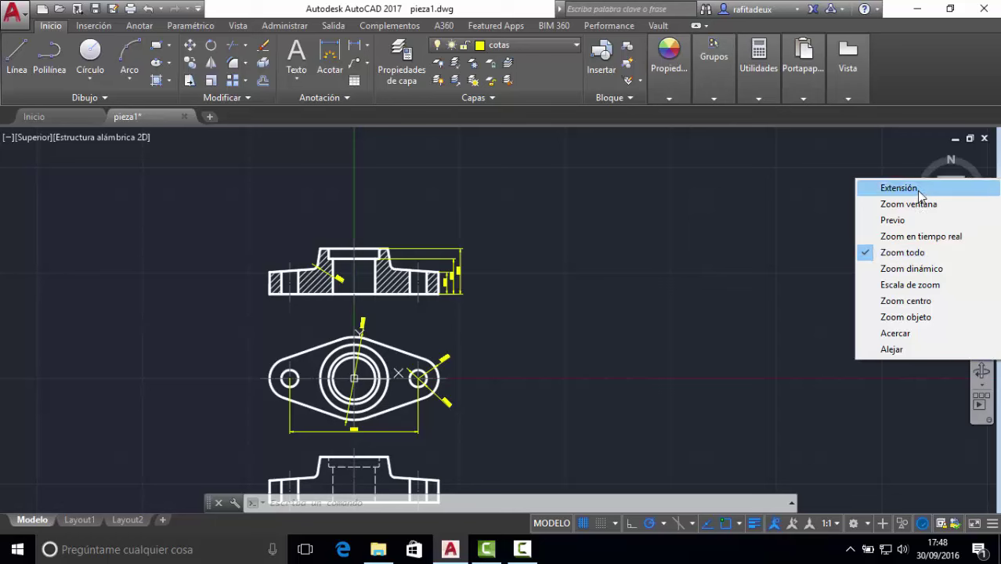
Step: Close the zoom flyout and dismiss the stray empty selection window
click(575, 302)
click(575, 301)
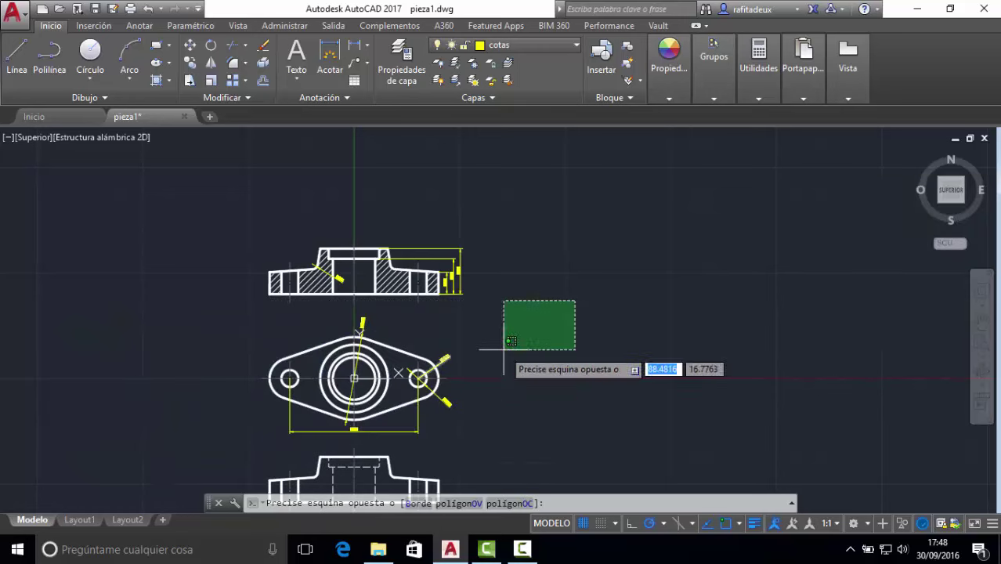
click(503, 349)
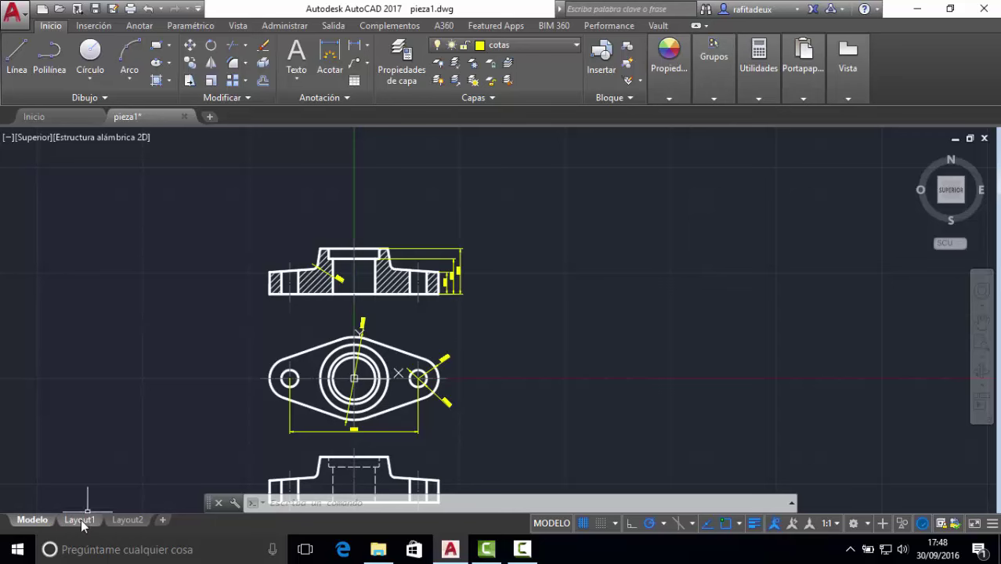
mouse_move(981, 345)
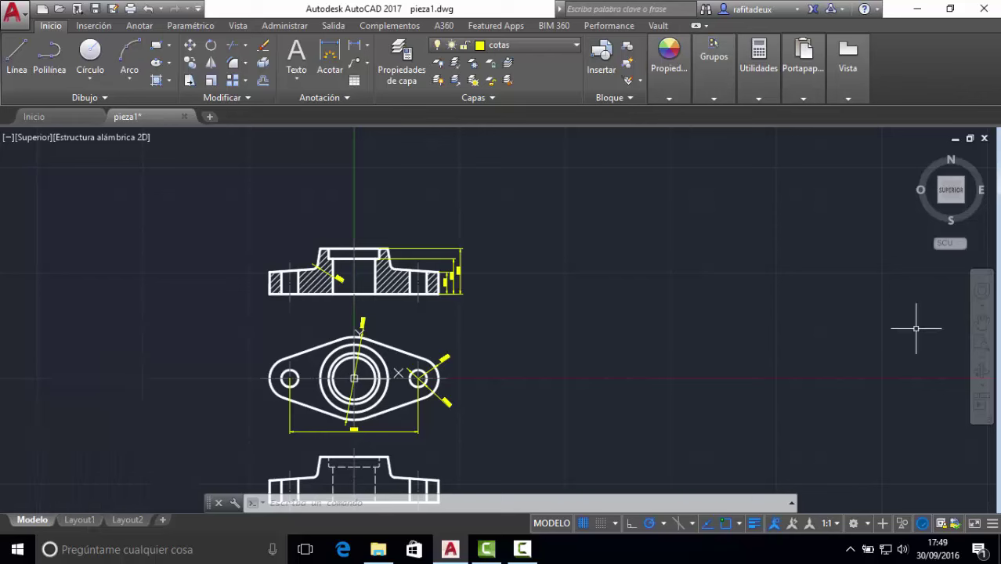
Step: Start the Círculo command so it prompts for a centre point
click(984, 358)
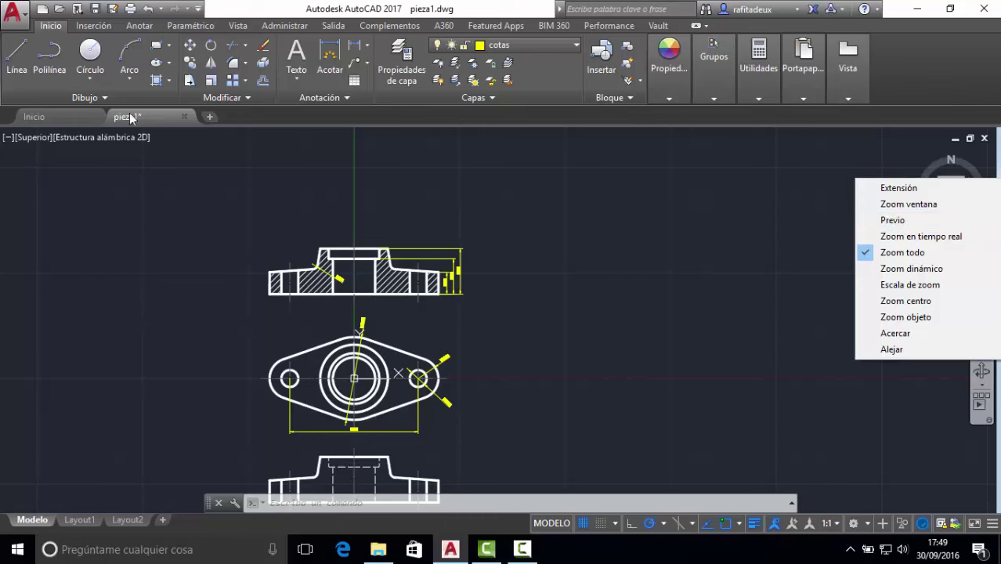
click(90, 51)
click(90, 51)
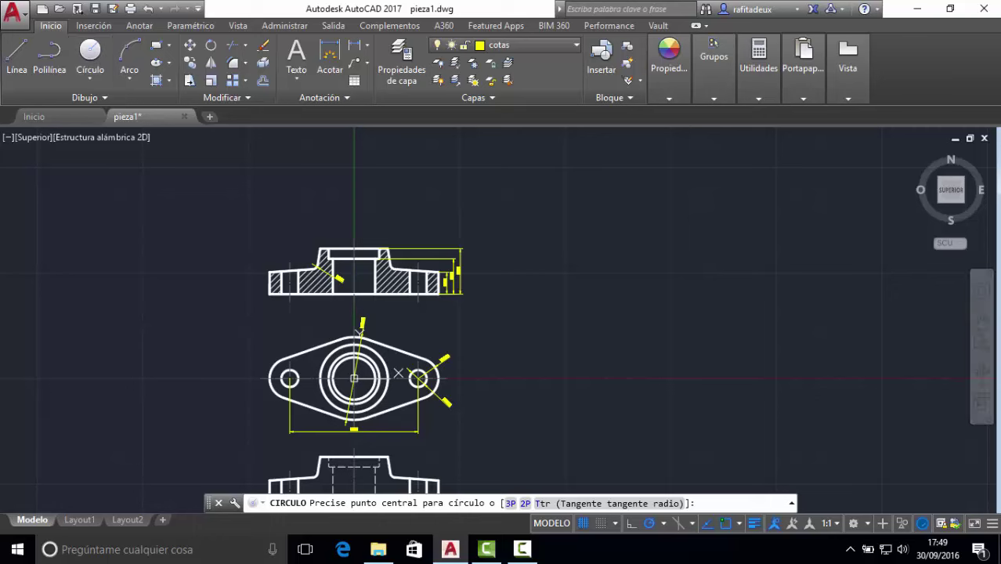
click(566, 229)
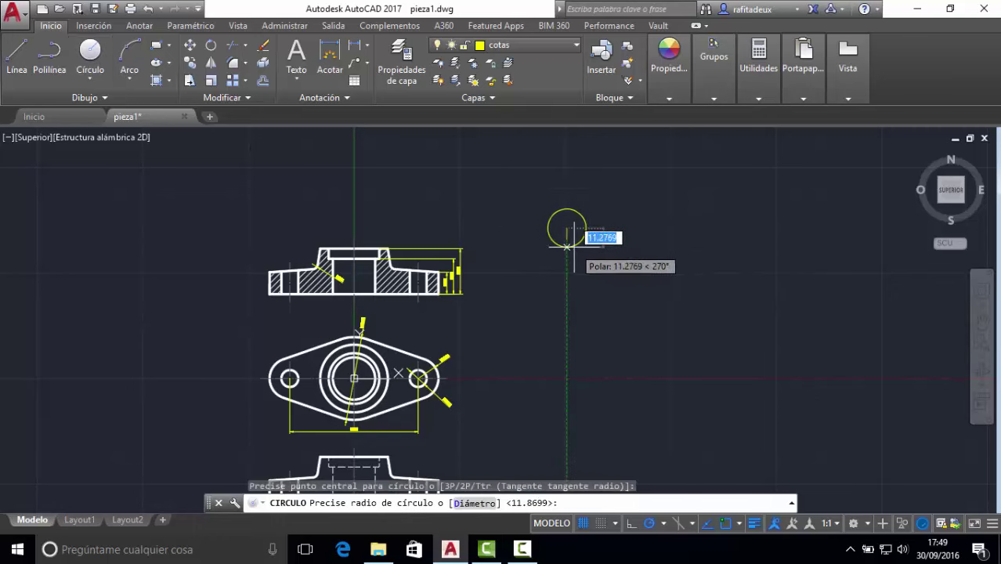
click(566, 248)
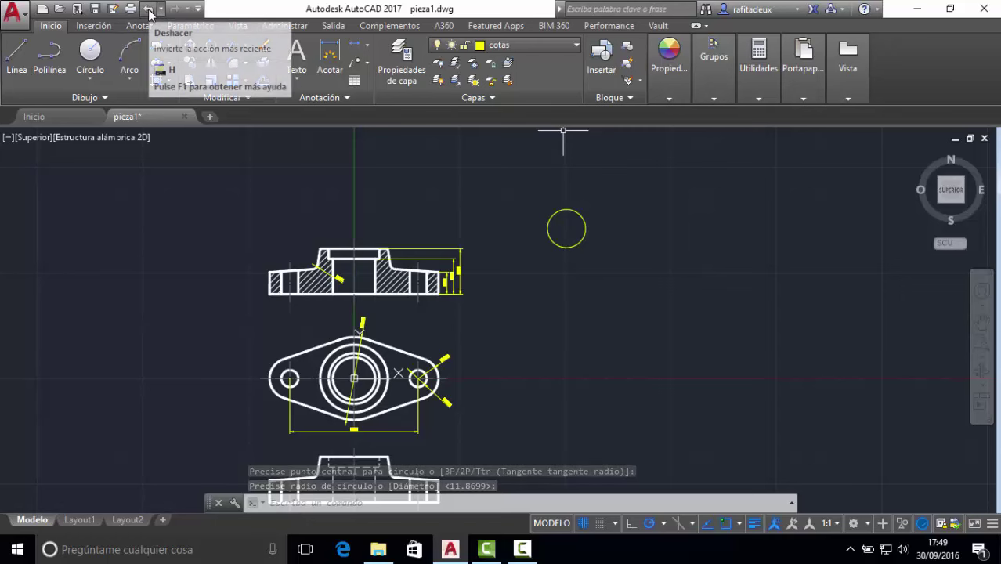
click(149, 9)
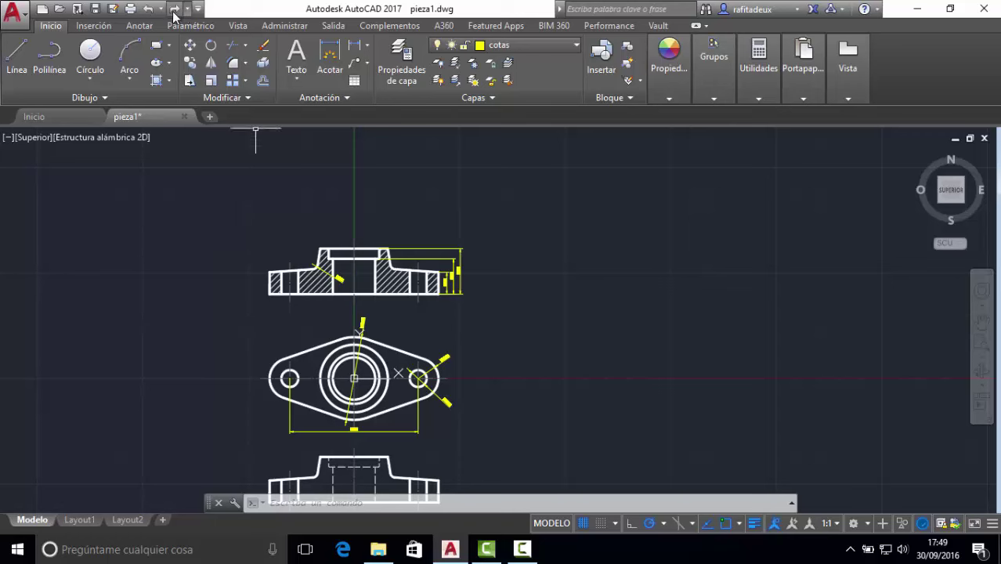
Step: Redo the undone circle, then use Zoom Previous to frame the top and front views
click(175, 11)
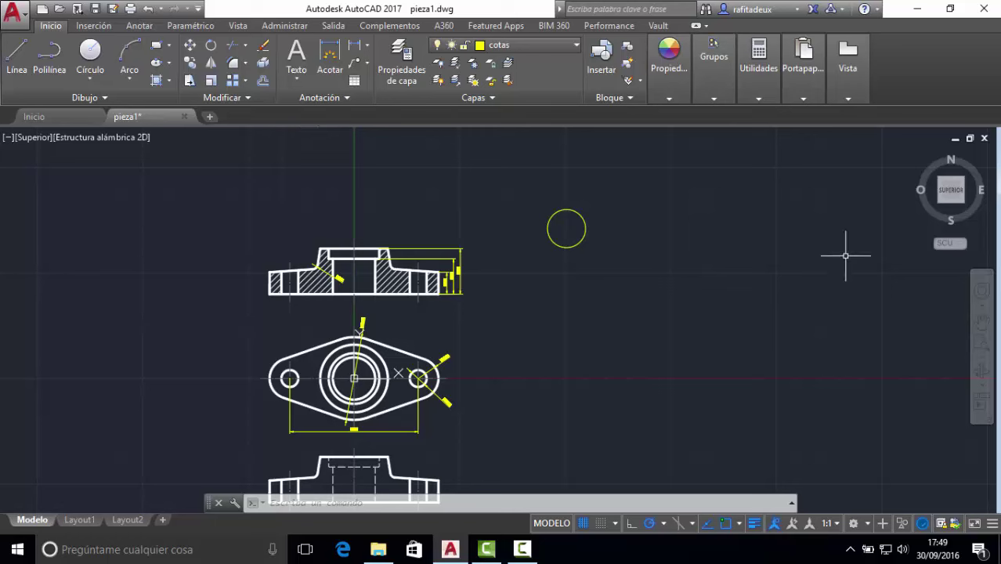
click(984, 360)
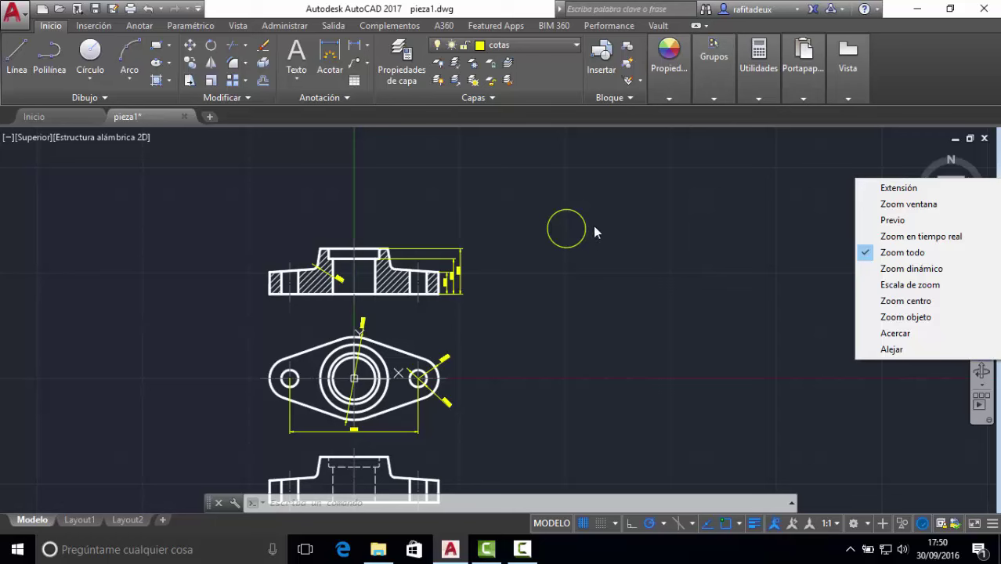
click(891, 222)
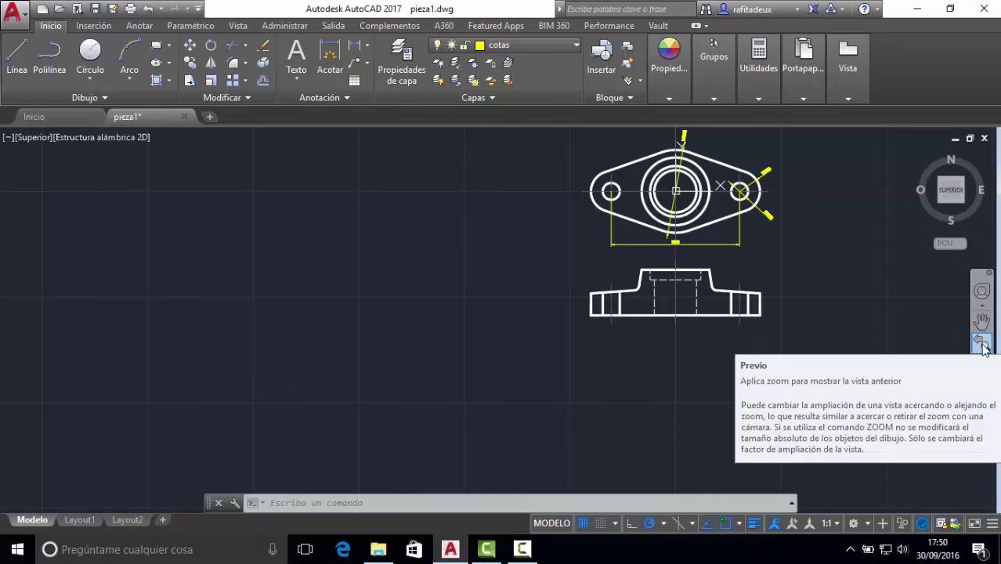
Step: Step back with Zoom Previous to the section showing the 13.00 and 21.00 dimensions
click(982, 345)
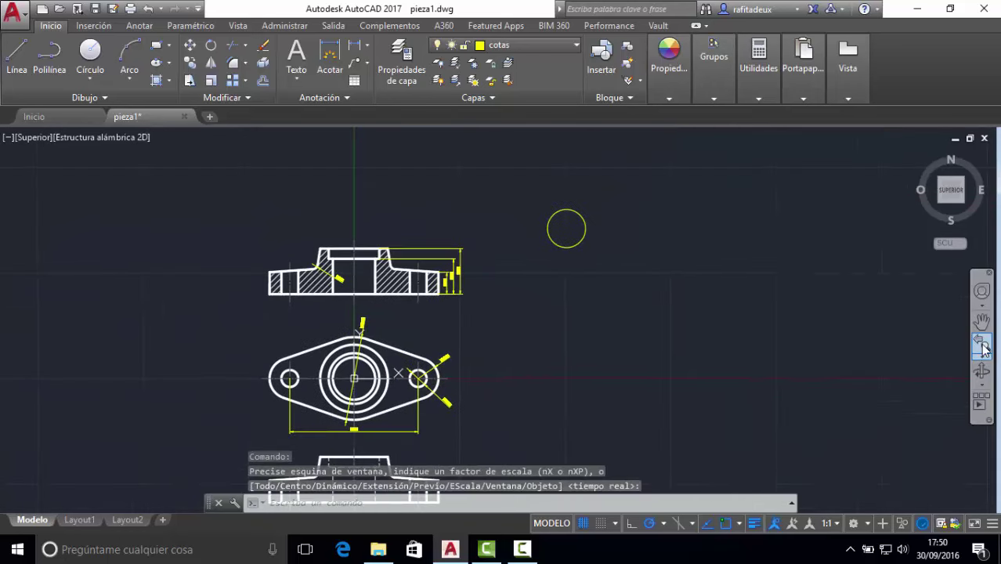
click(981, 348)
click(982, 348)
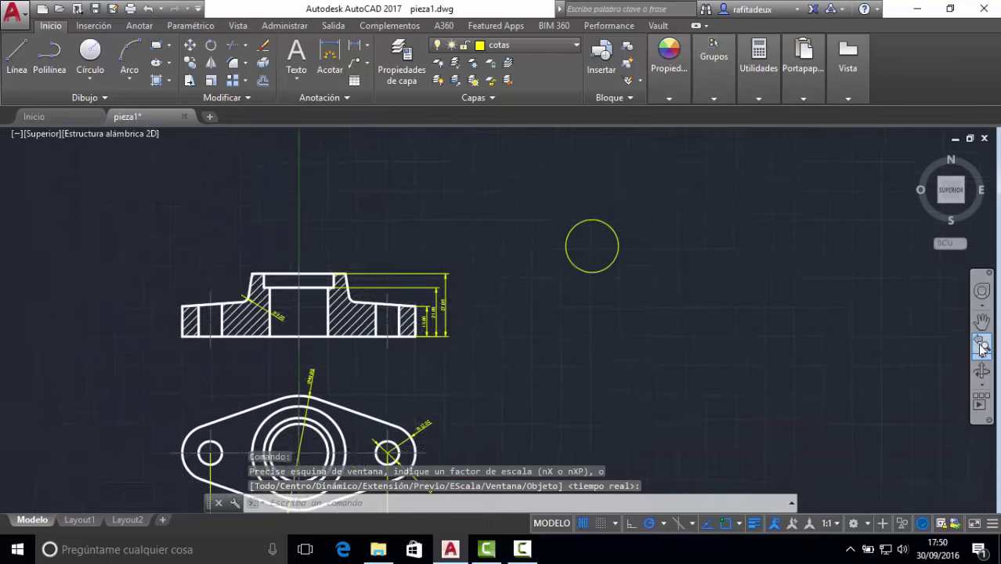
click(982, 347)
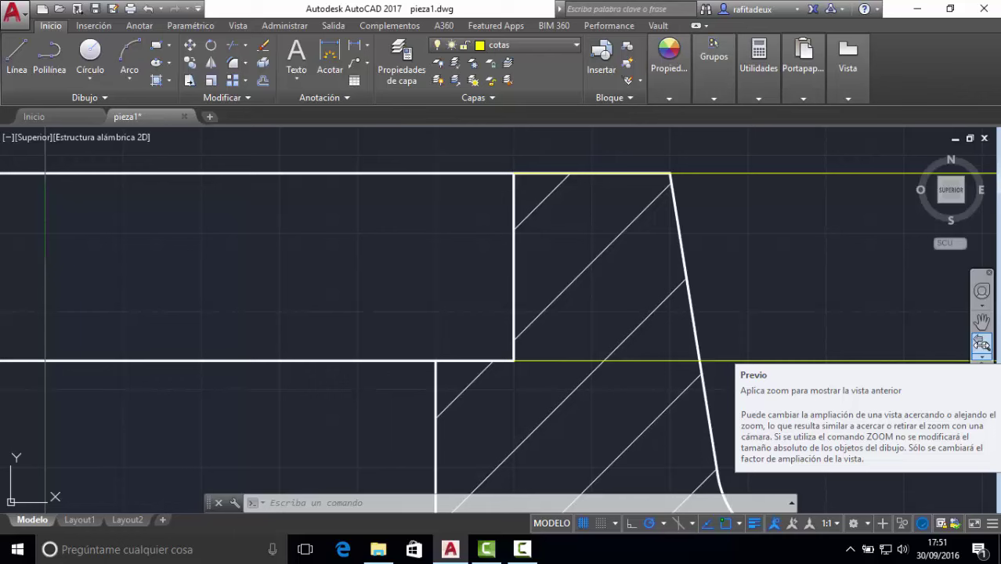
click(980, 343)
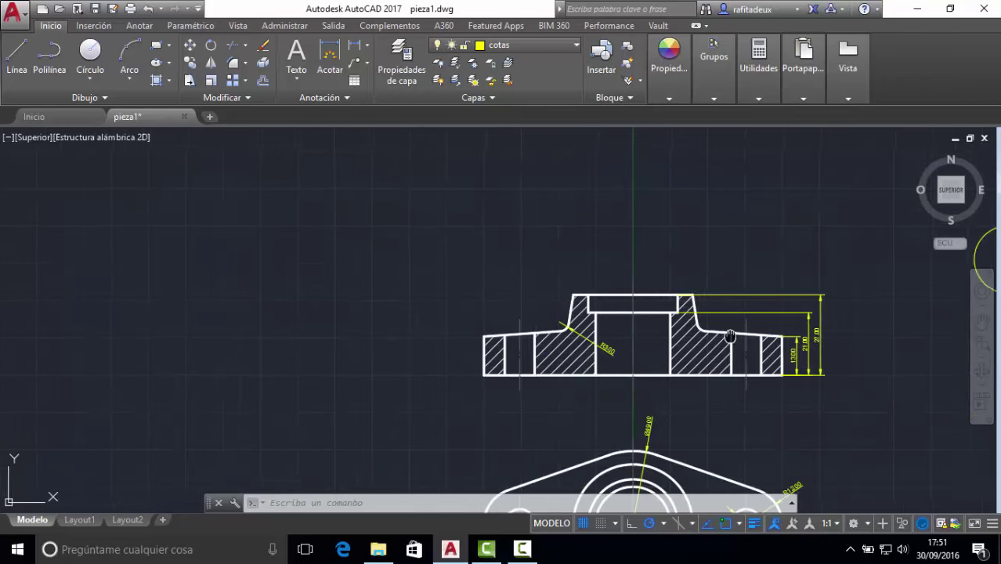
Step: Zoom to extents, then window-zoom onto the small yellow circle beside the views
click(980, 357)
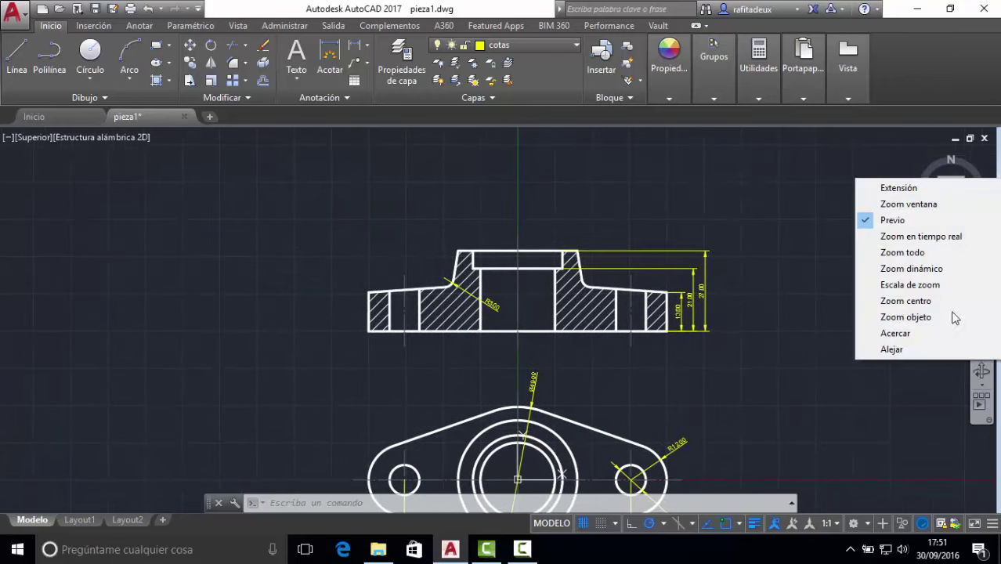
click(908, 188)
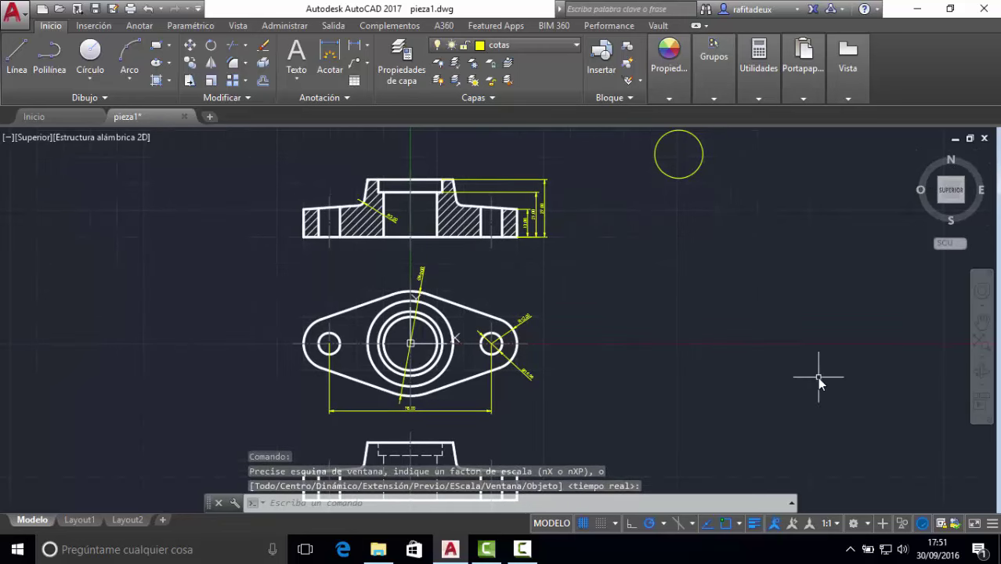
click(981, 360)
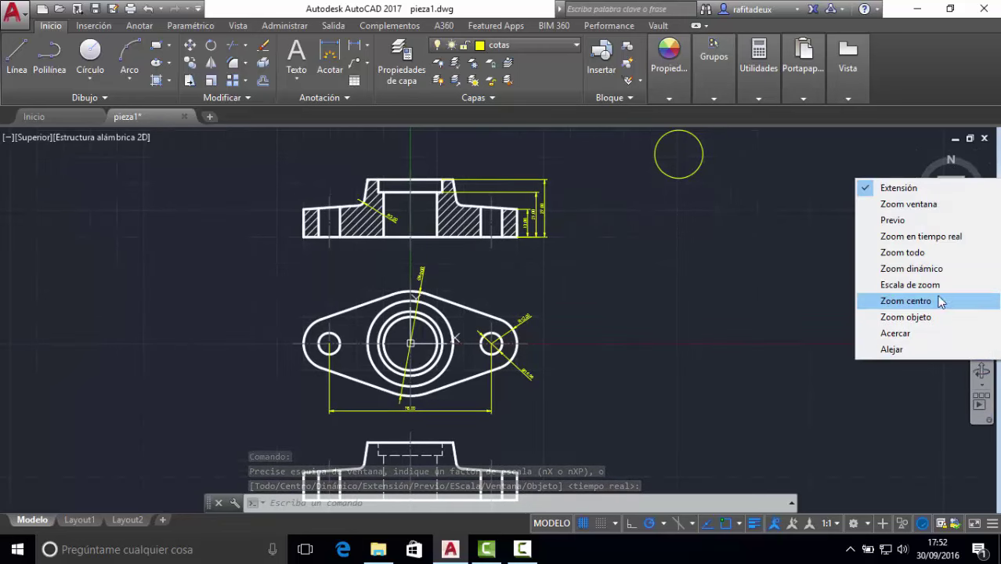
click(935, 204)
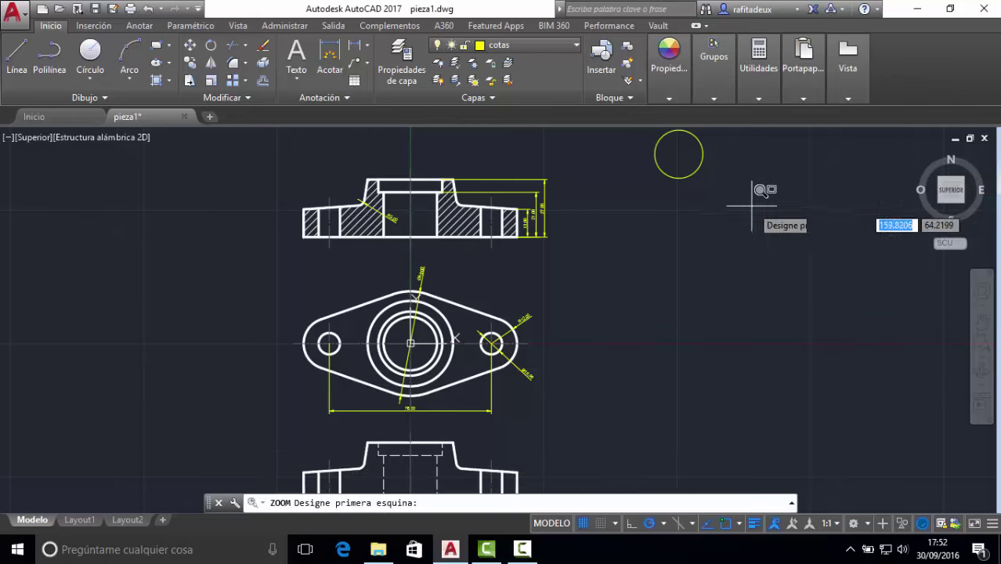
click(637, 183)
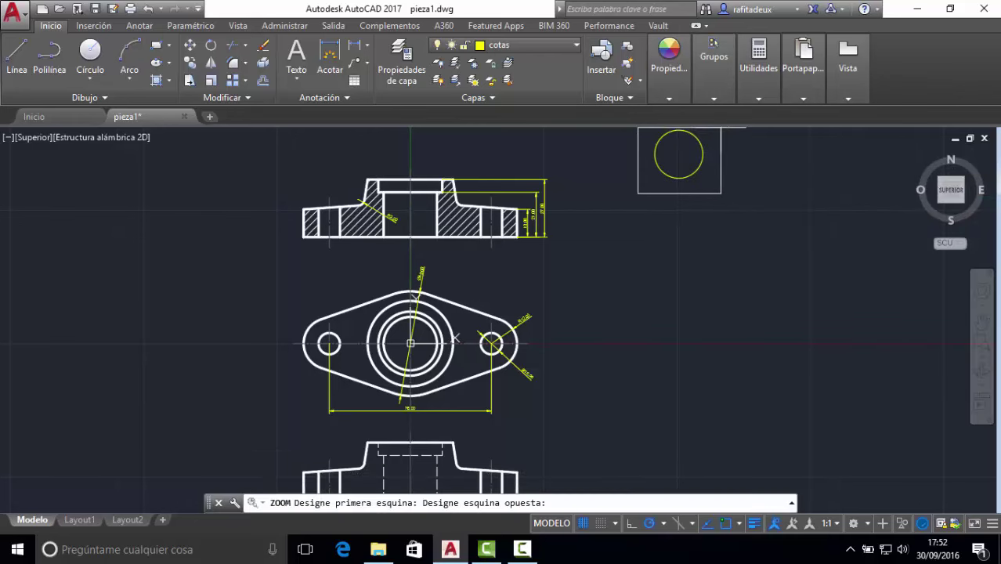
click(742, 130)
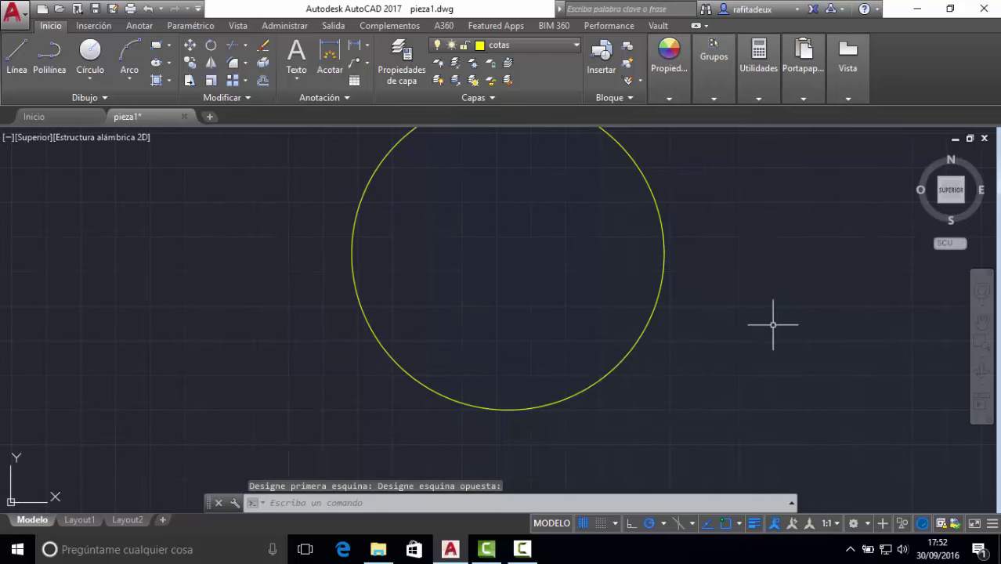
Step: Draw a small centre-radius circle inside the yellow circle, zoom to extents, then back to the close-up
click(90, 51)
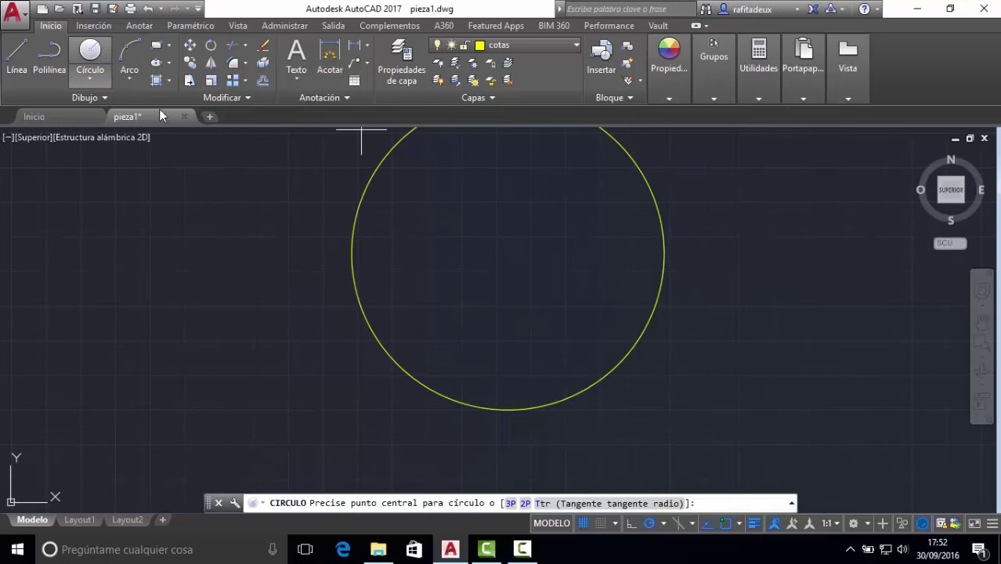
click(447, 275)
click(462, 296)
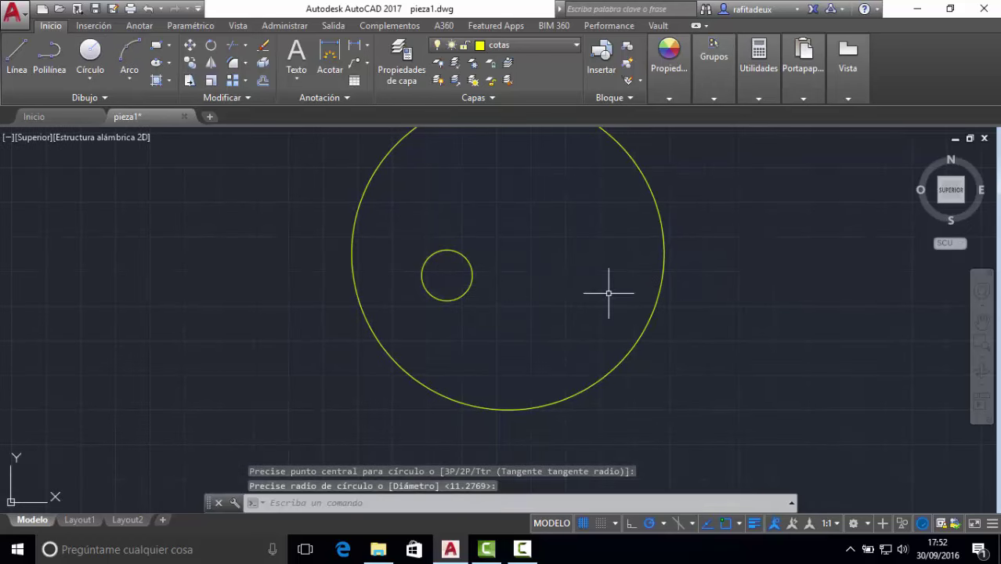
click(982, 359)
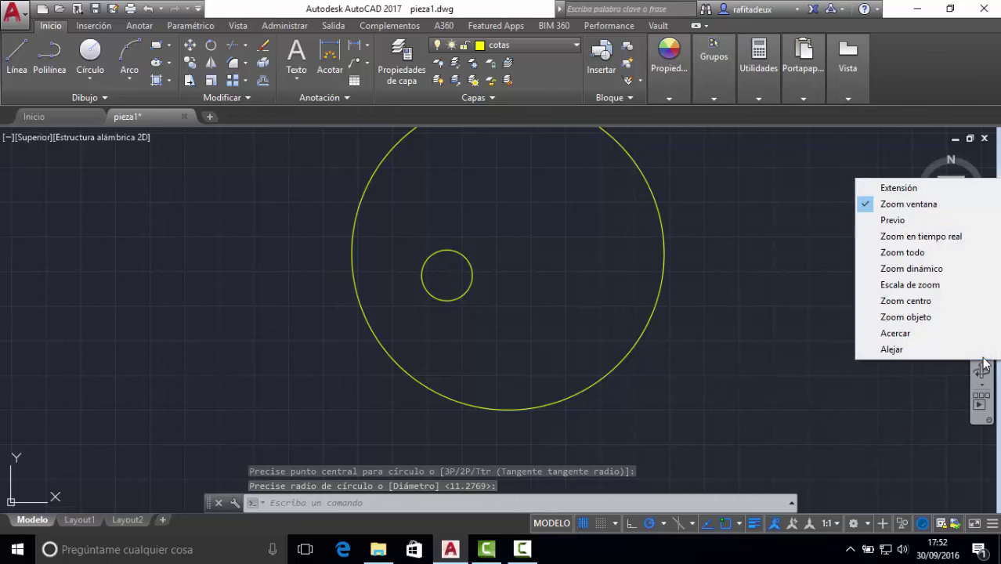
click(896, 189)
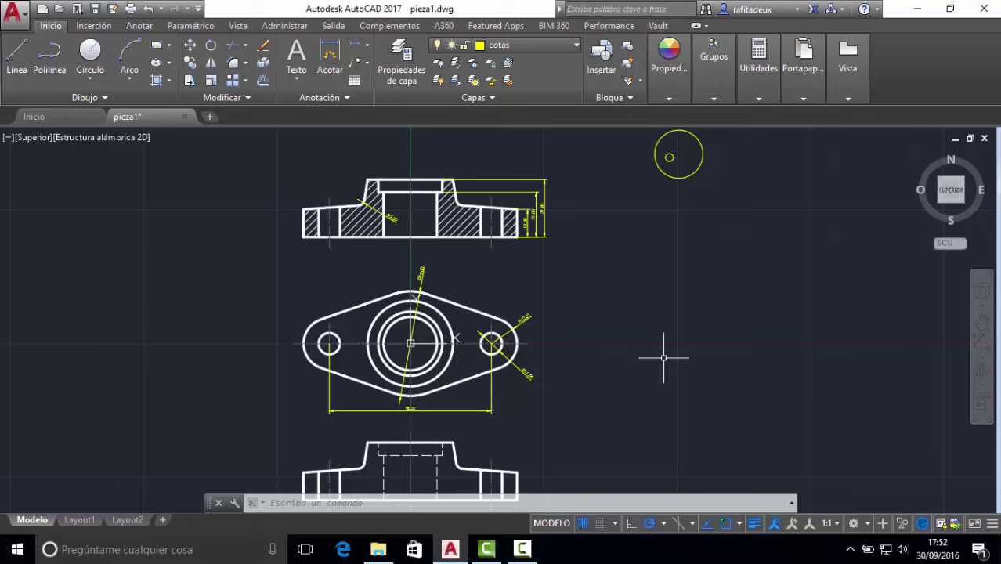
click(982, 358)
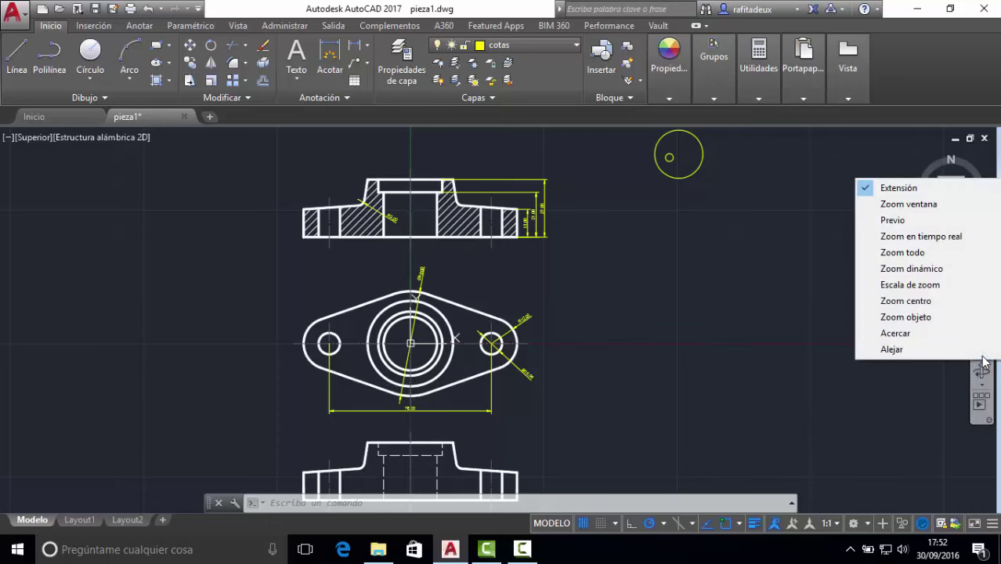
click(921, 223)
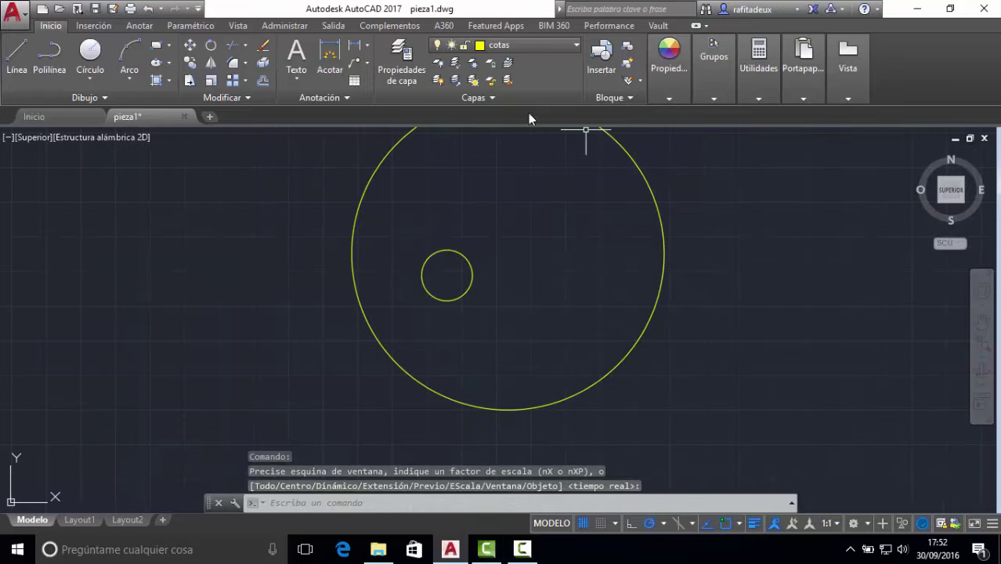
Step: Draw a second small circle right of the first, then zoom to extents
click(102, 52)
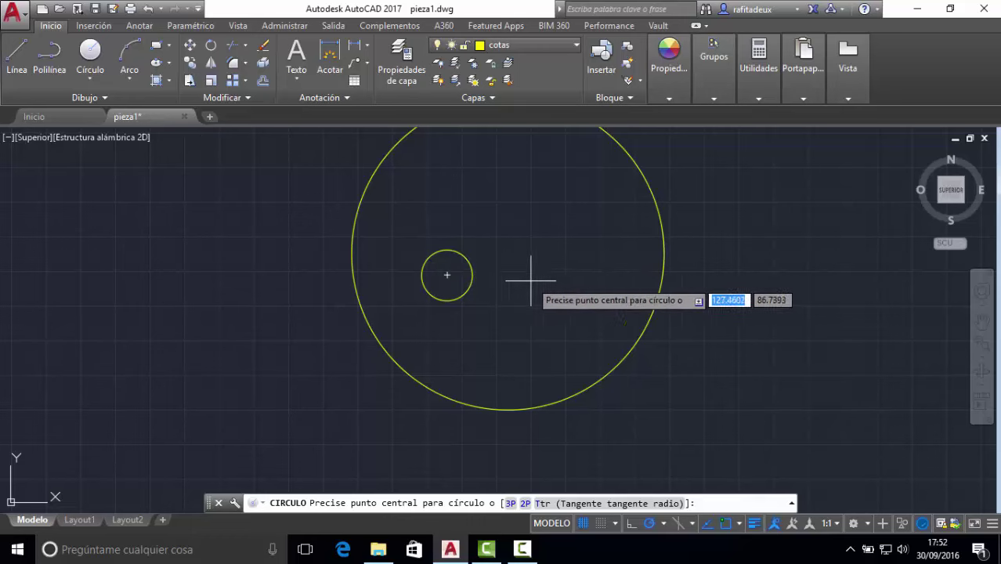
click(556, 282)
click(569, 300)
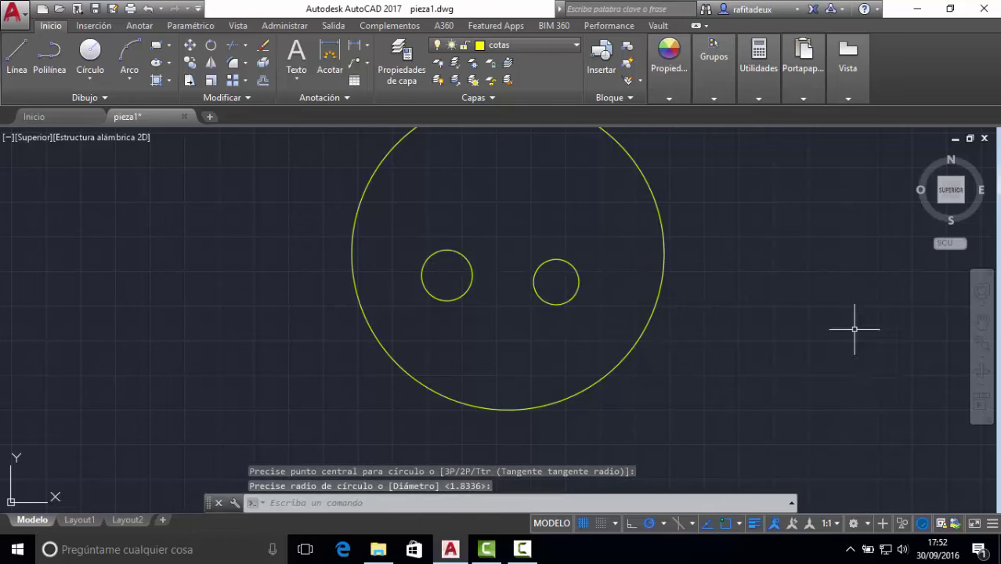
click(983, 358)
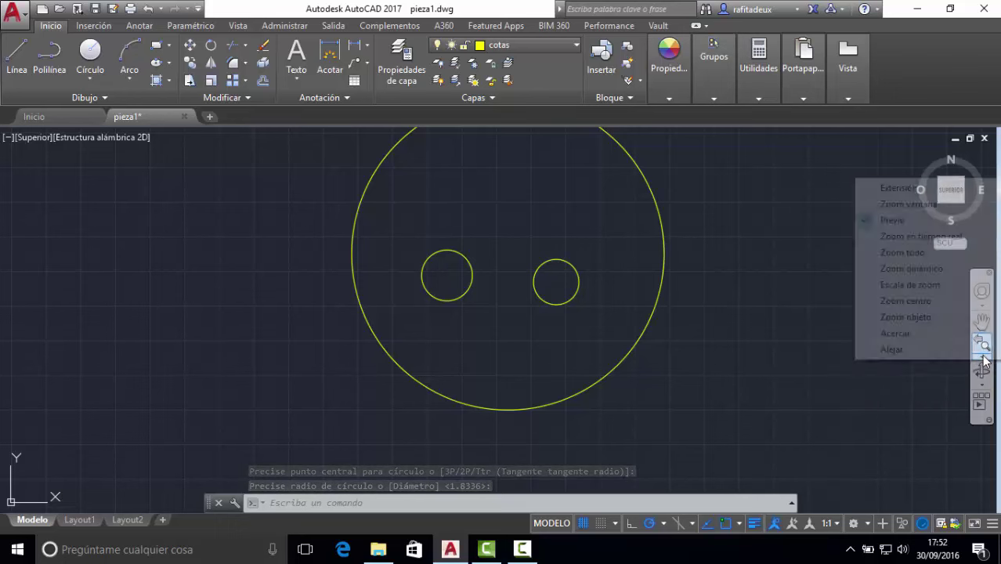
click(927, 188)
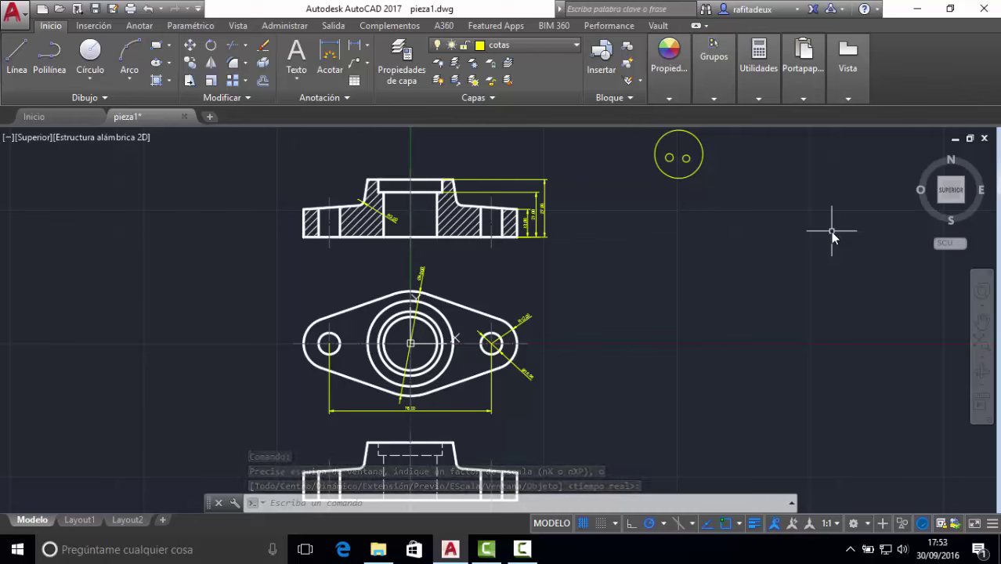
Step: Cancel the stray selection, then erase the yellow circle and its two inner circles
click(773, 264)
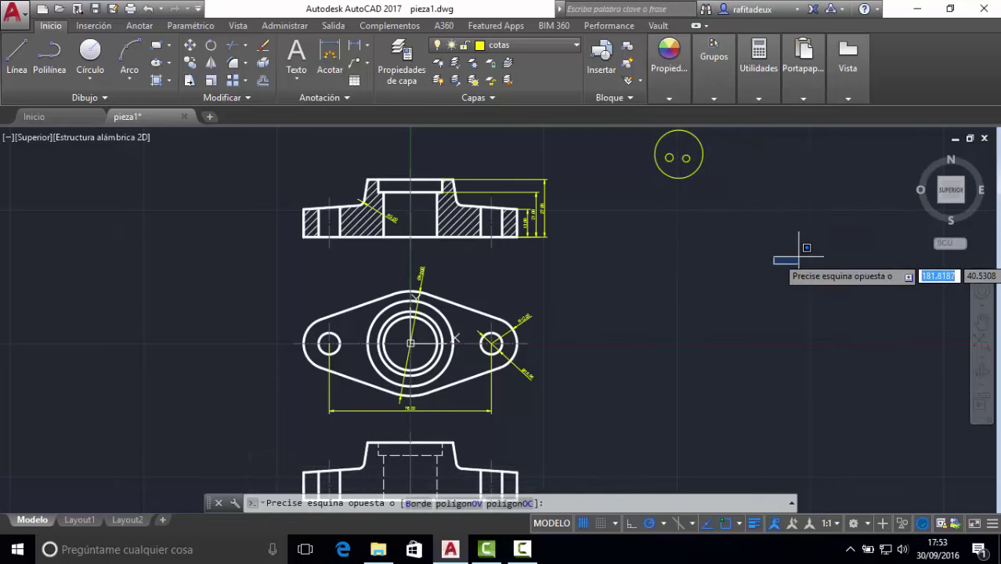
key(Escape)
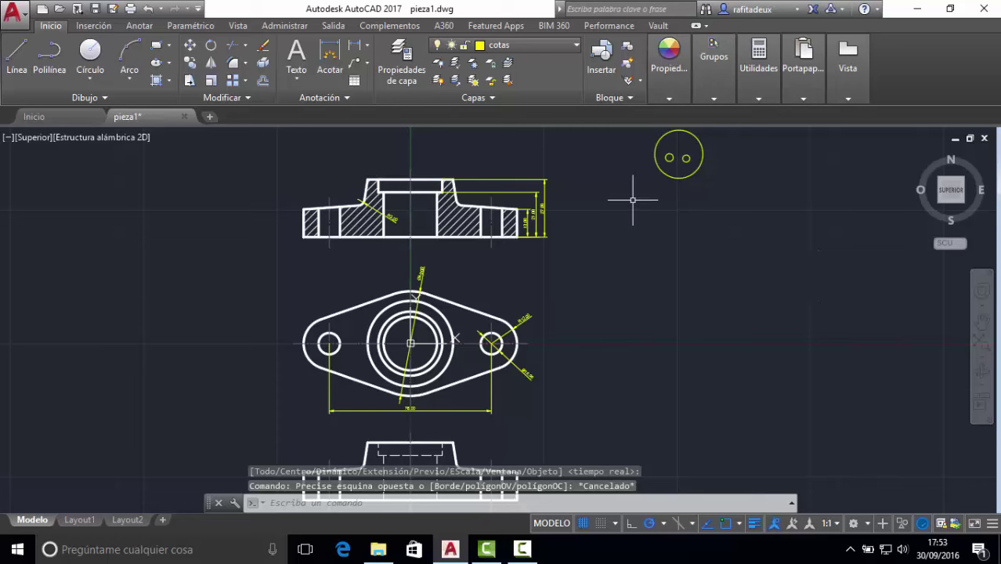
click(264, 48)
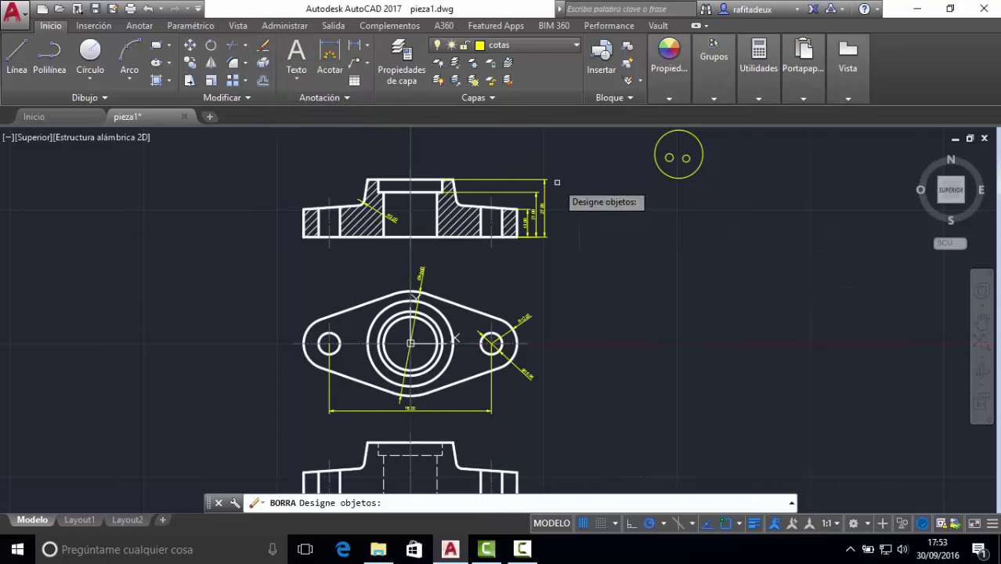
click(627, 133)
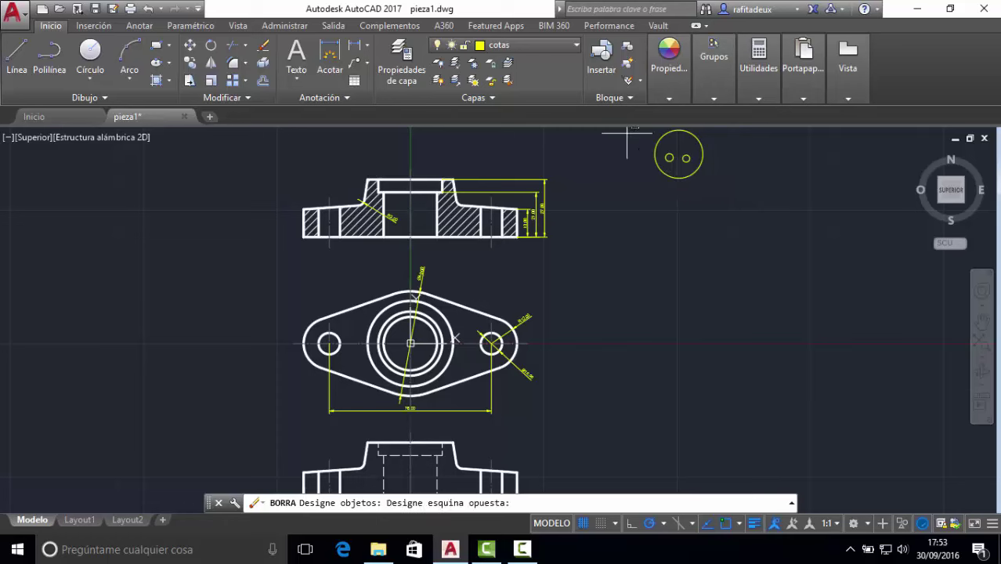
mouse_move(627, 133)
mouse_down()
mouse_move(695, 147)
mouse_move(675, 152)
mouse_up()
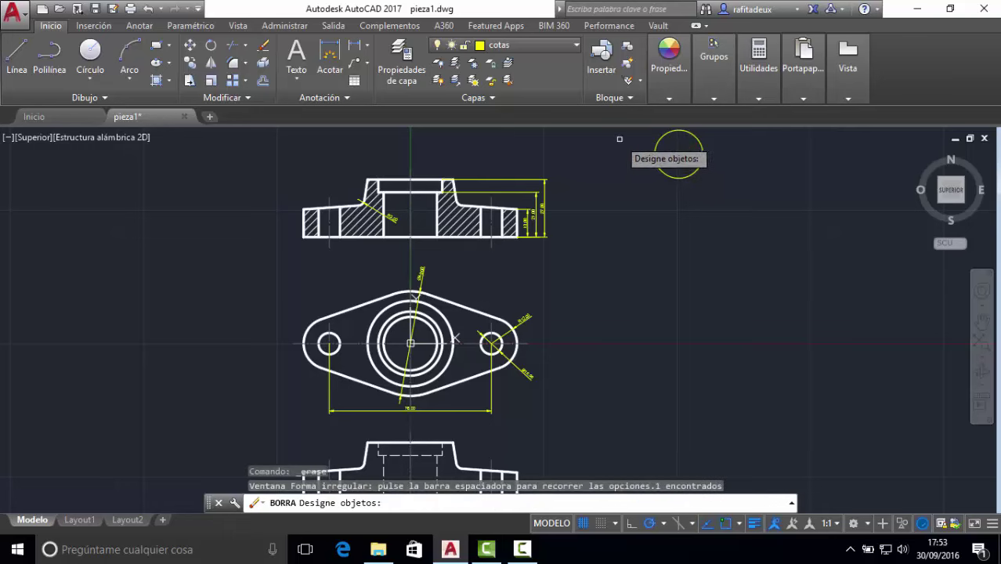
click(618, 139)
click(728, 194)
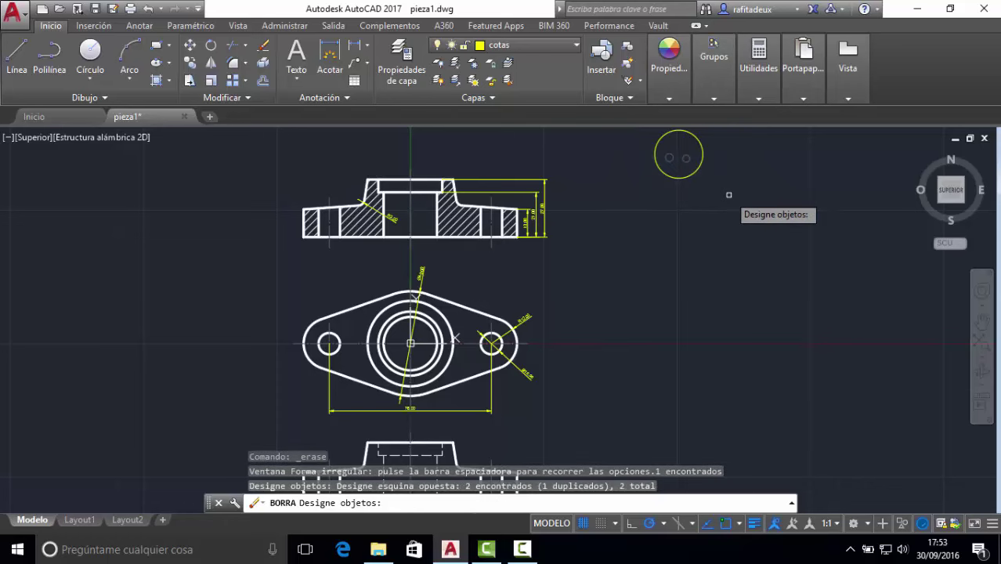
click(743, 201)
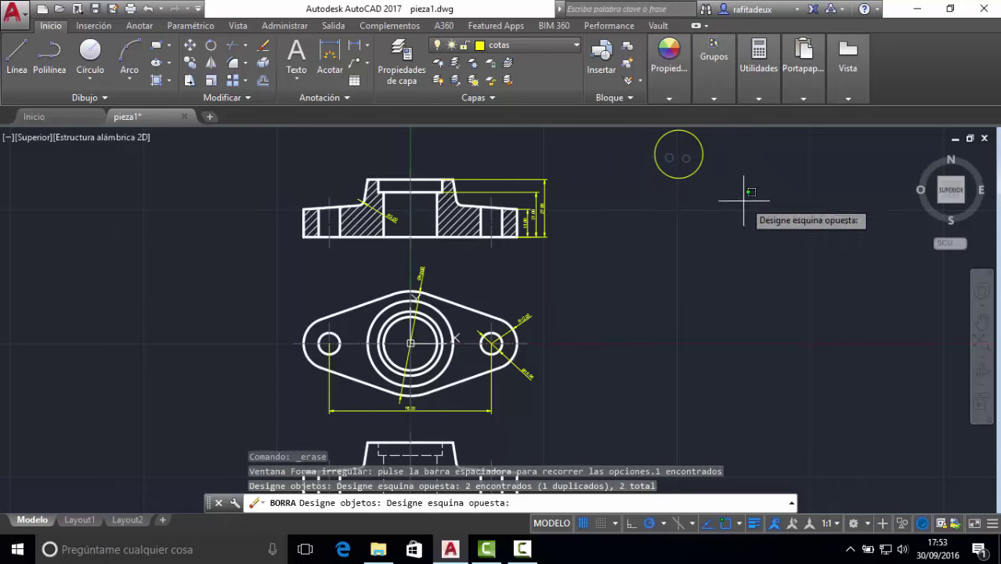
click(634, 150)
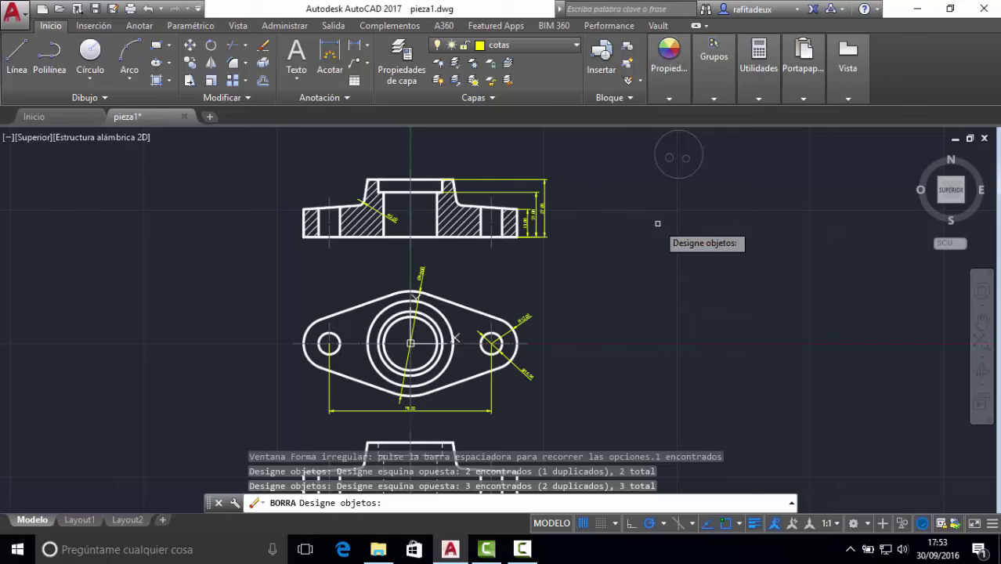
key(Return)
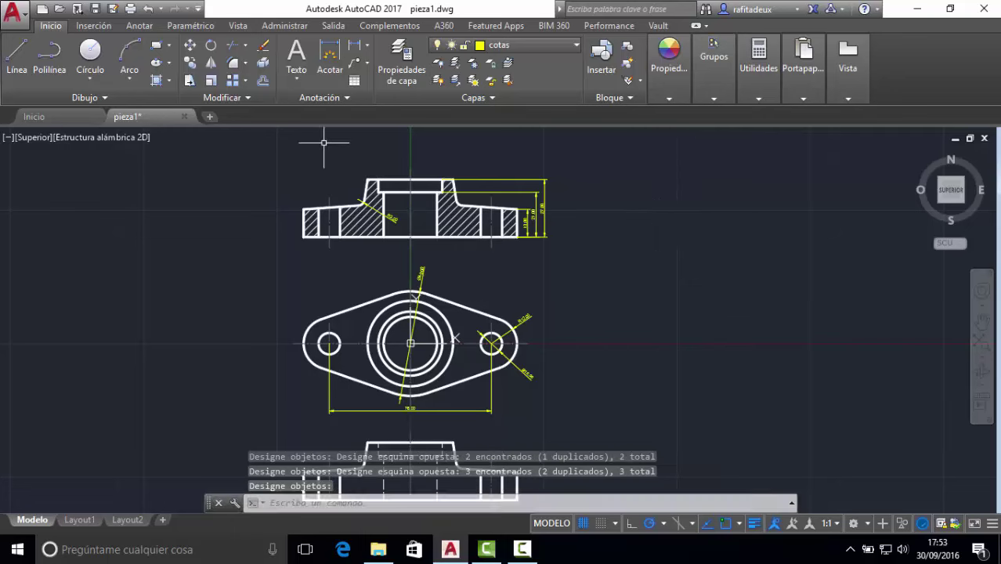
Step: Draw a large circle right of the views and a smaller one above-right of it
click(90, 51)
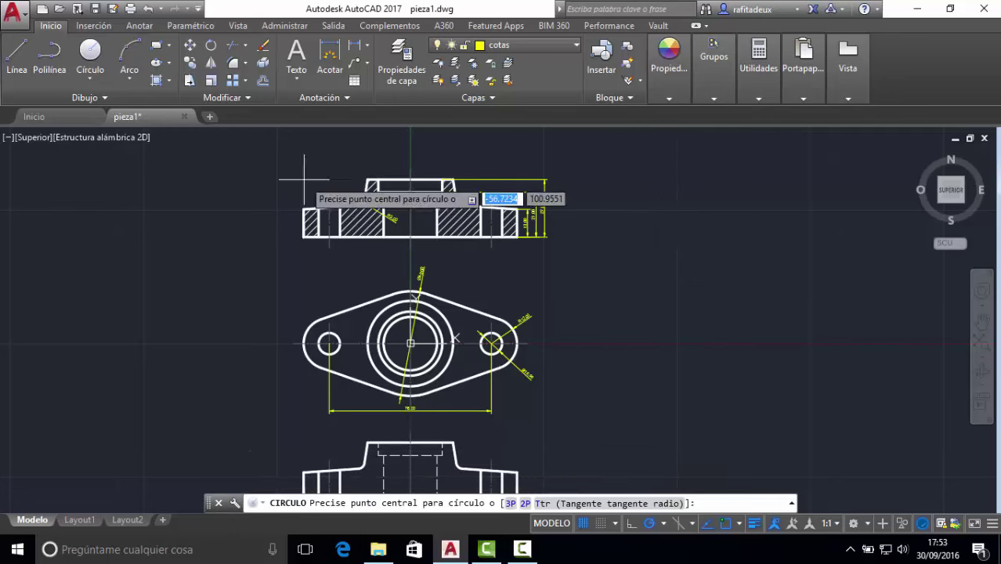
click(674, 268)
click(683, 293)
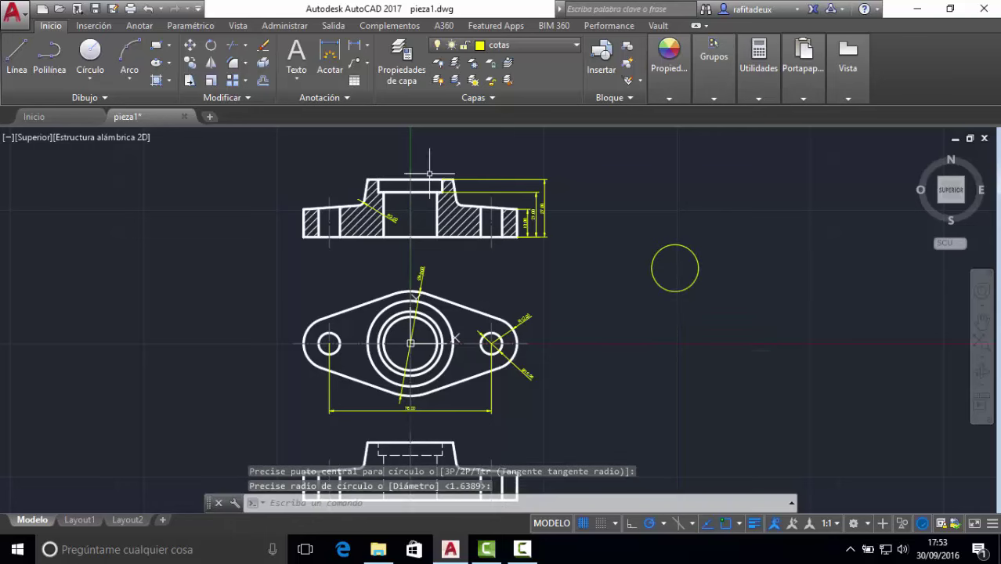
click(90, 51)
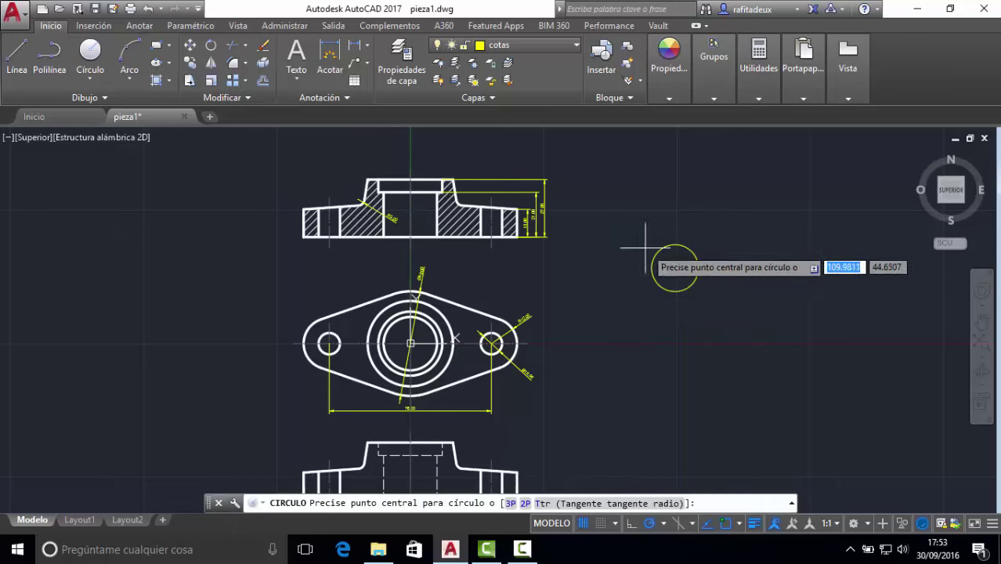
click(706, 242)
click(706, 251)
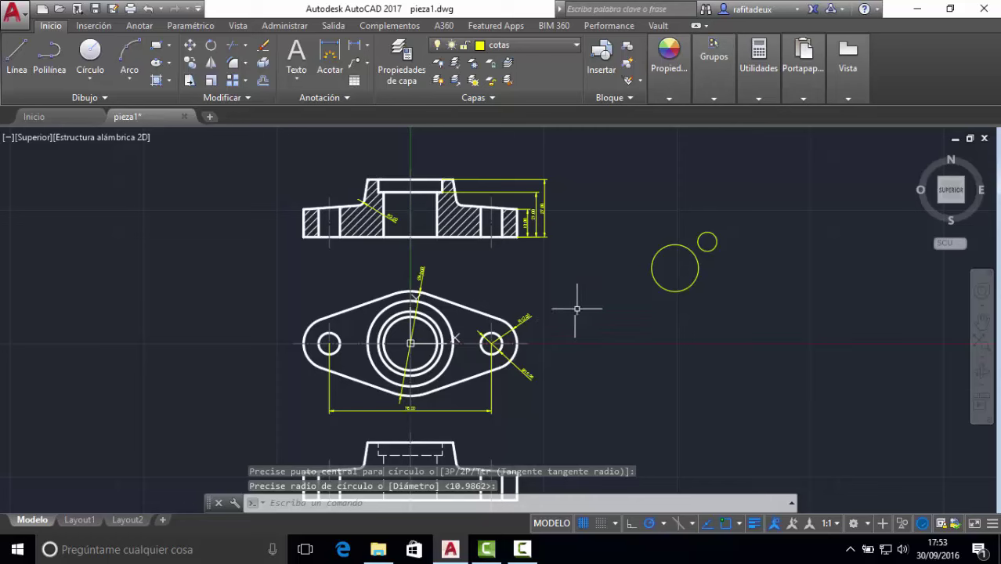
Step: Erase both circles, then undo the erase to restore them
click(264, 45)
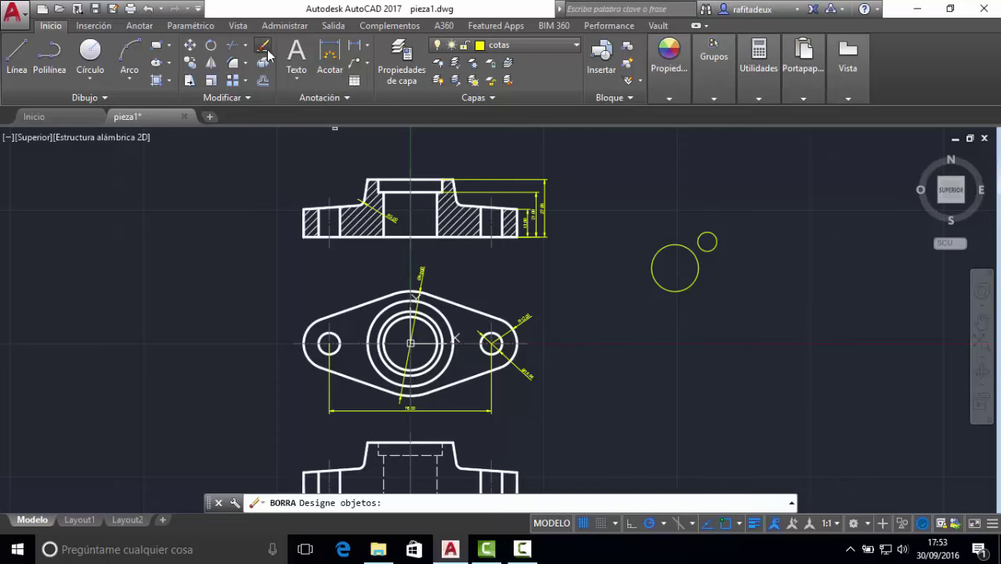
click(681, 287)
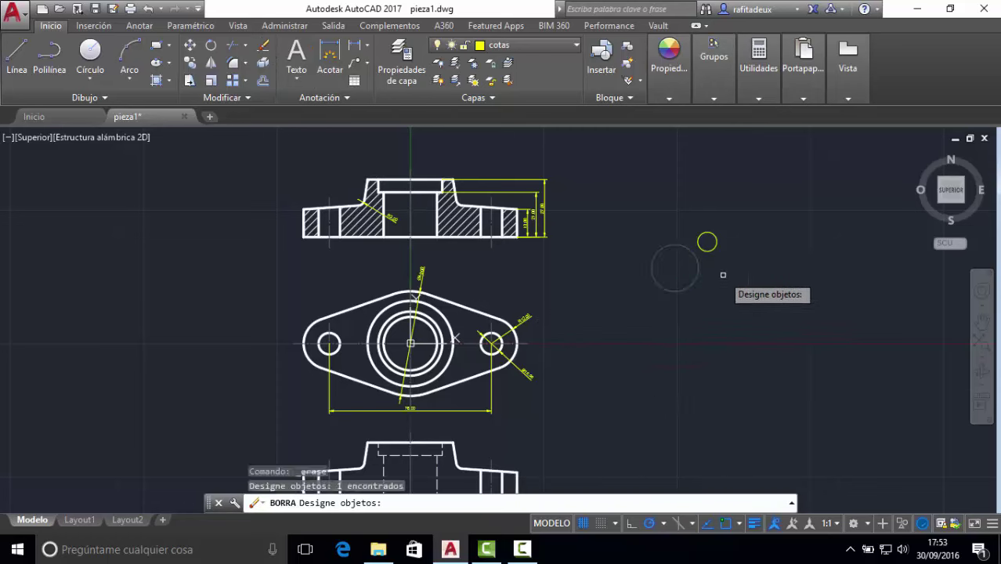
click(714, 251)
click(709, 245)
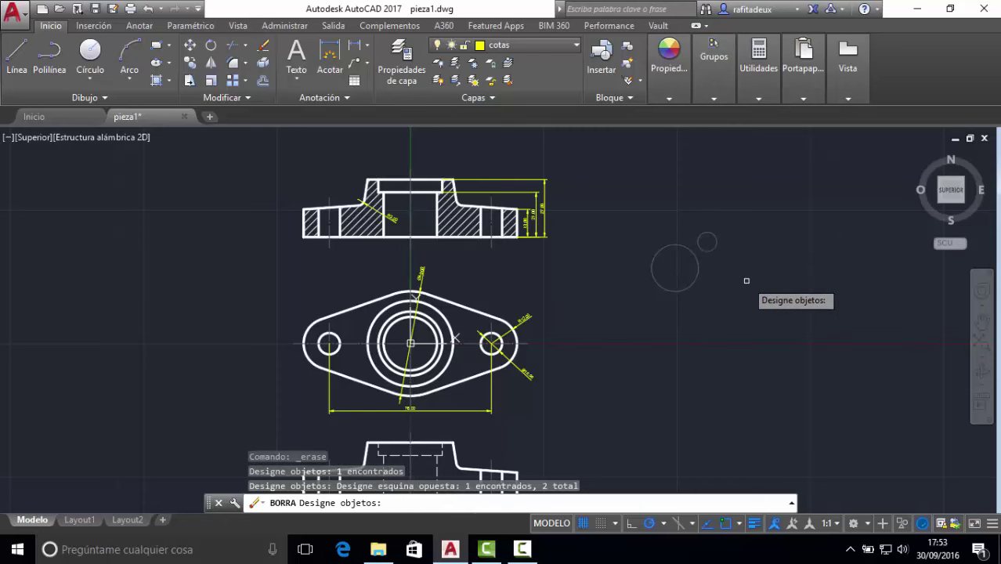
key(Return)
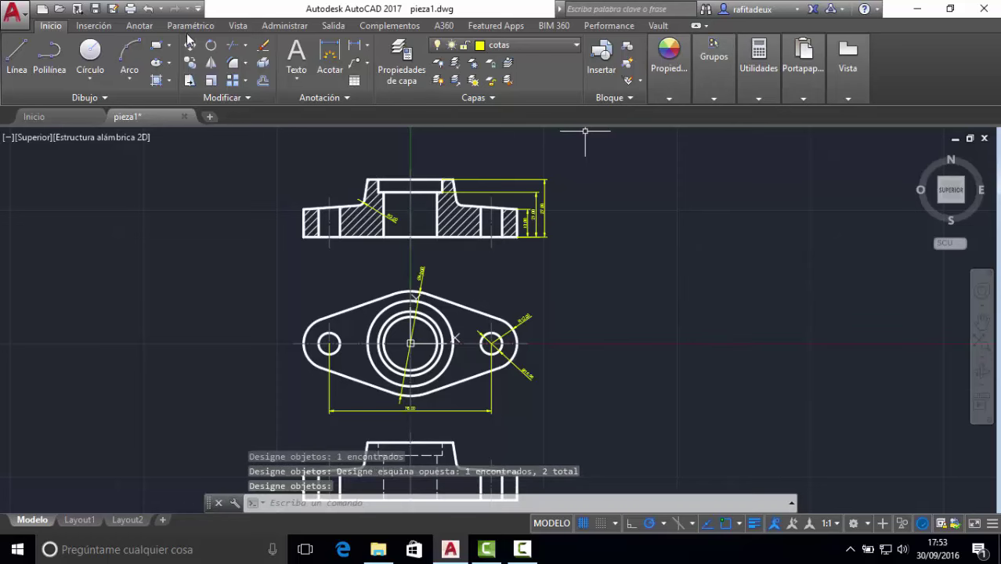
click(151, 11)
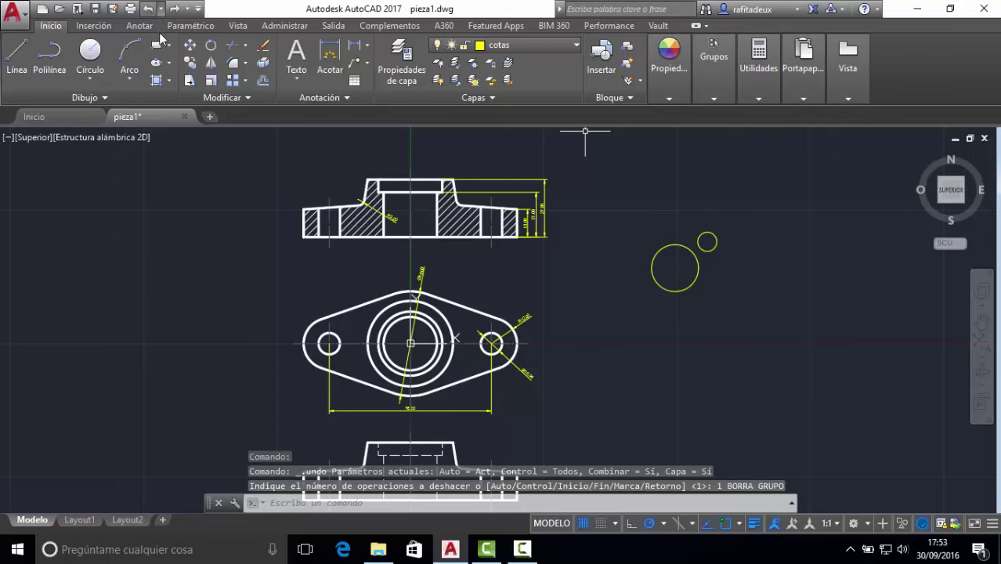
click(263, 45)
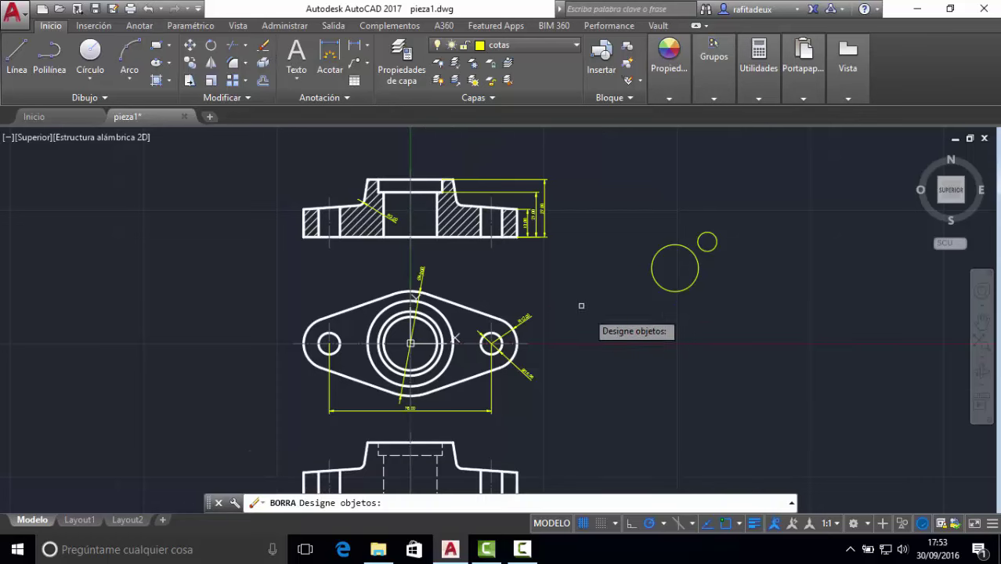
click(618, 239)
drag(619, 239, 662, 356)
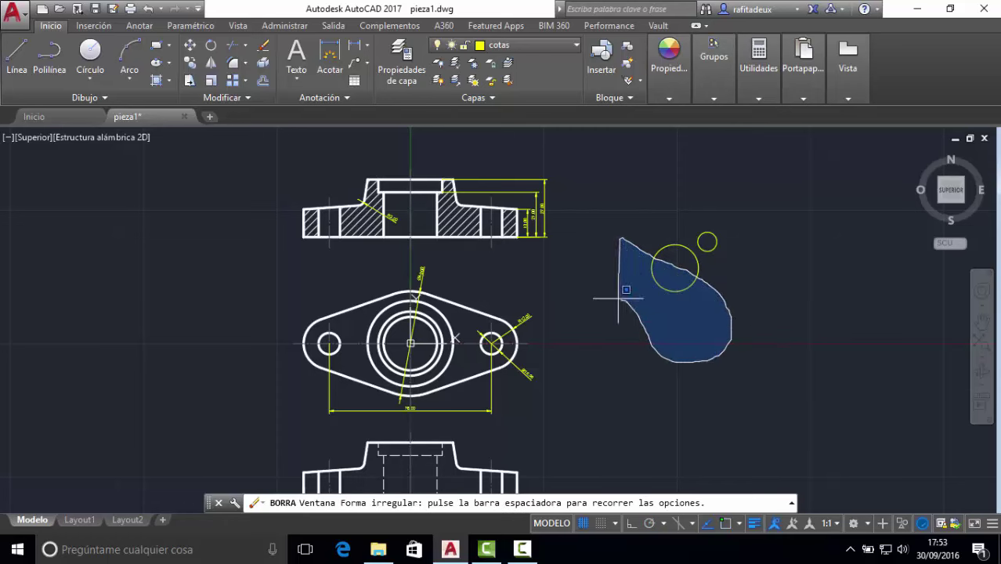
drag(661, 356, 614, 240)
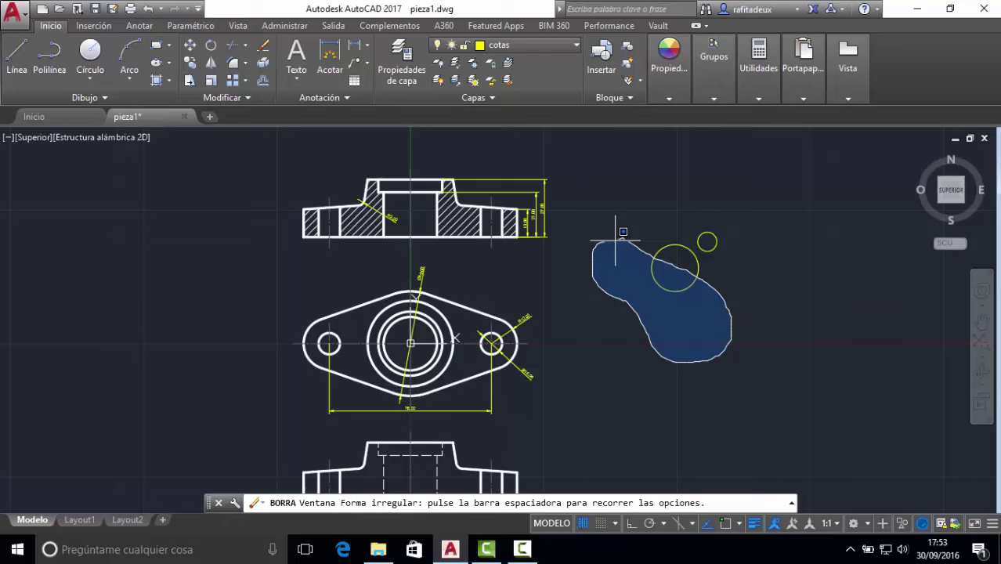
drag(614, 240, 615, 237)
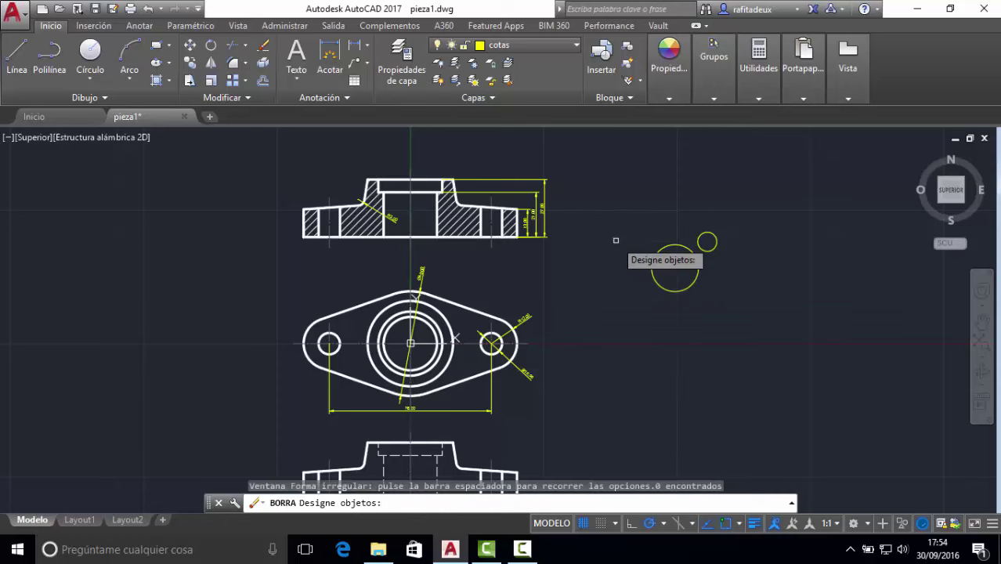
drag(748, 341, 609, 267)
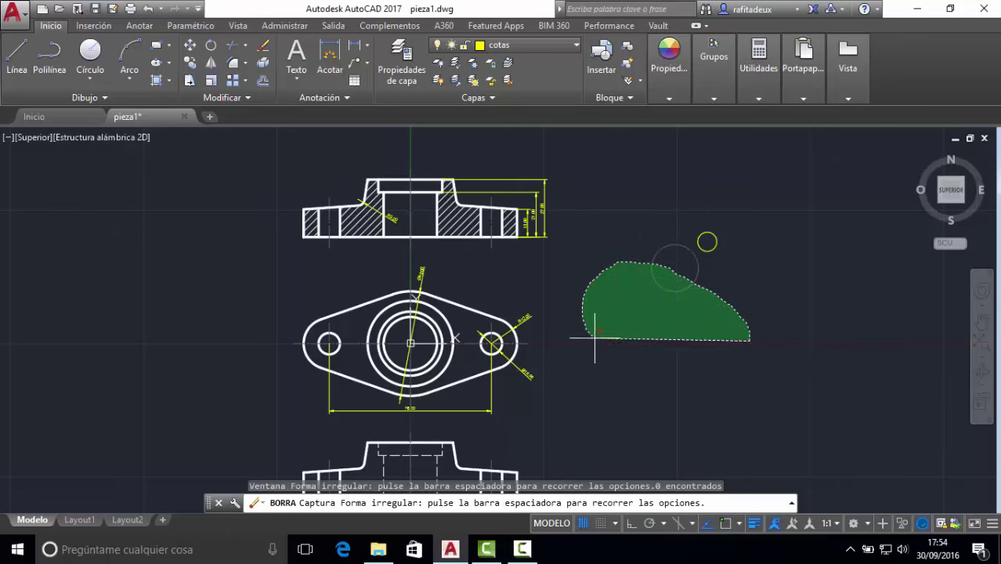
drag(609, 267, 721, 363)
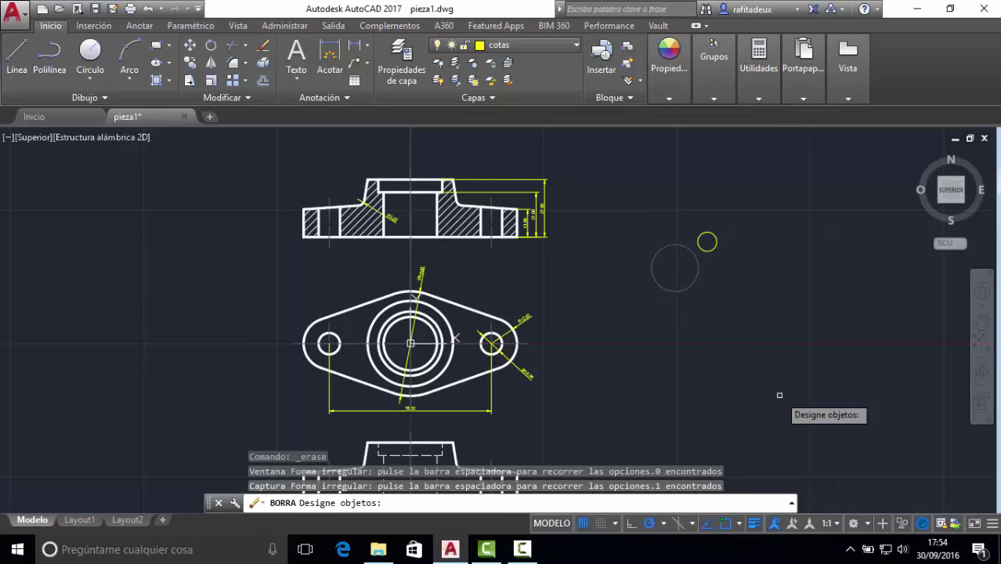
key(Escape)
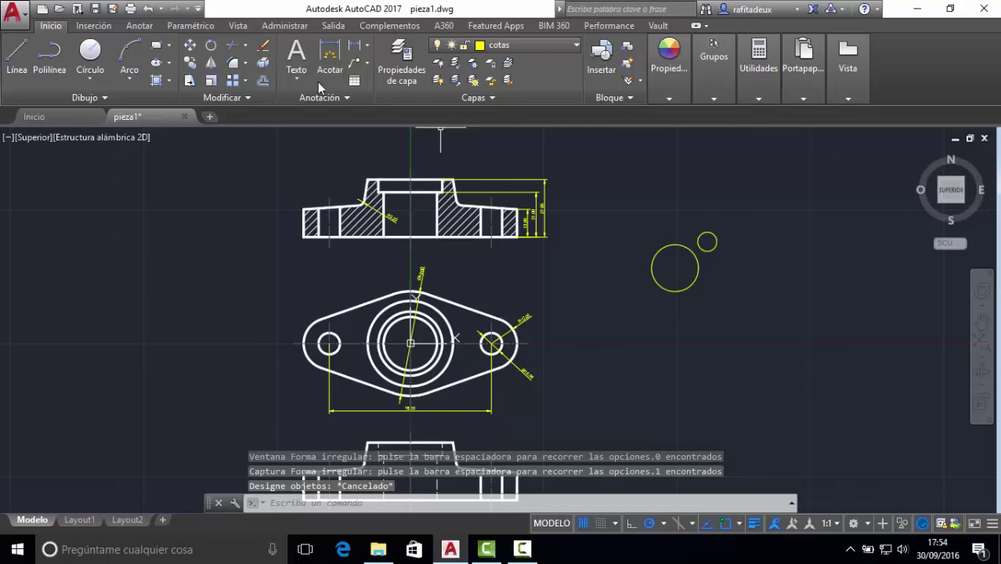
Step: Erase only the large circle with a selection window, keeping the small circle
click(264, 47)
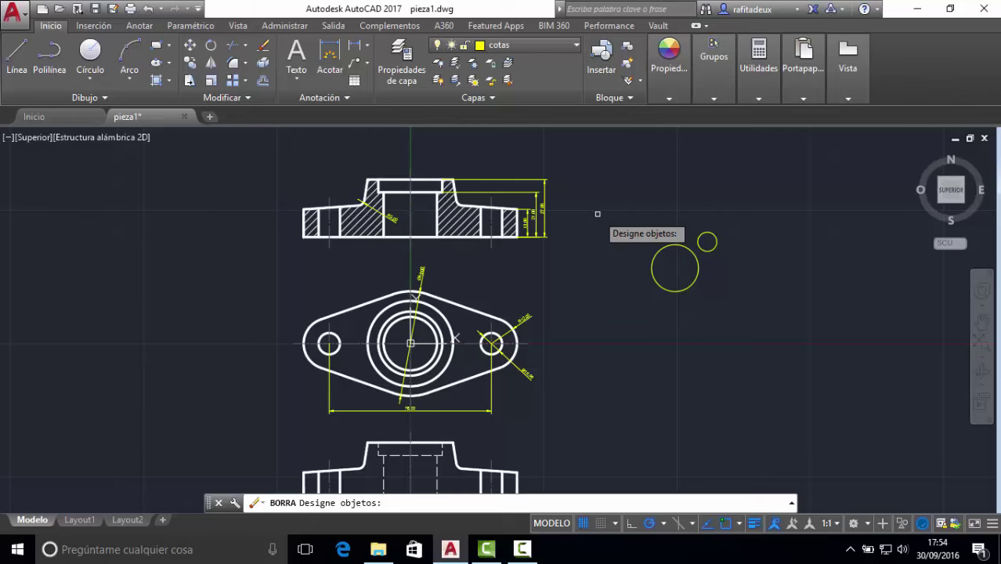
click(598, 213)
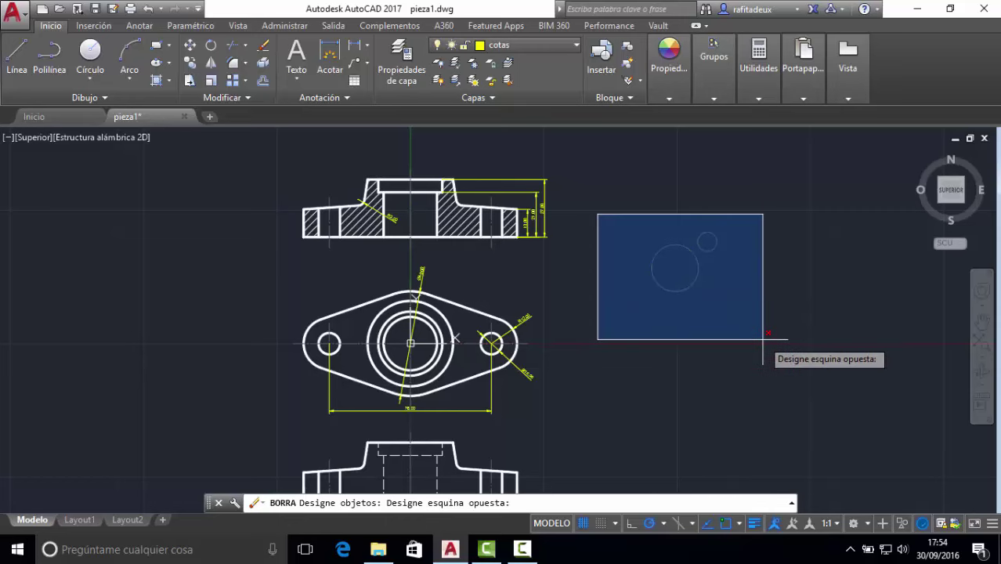
key(Escape)
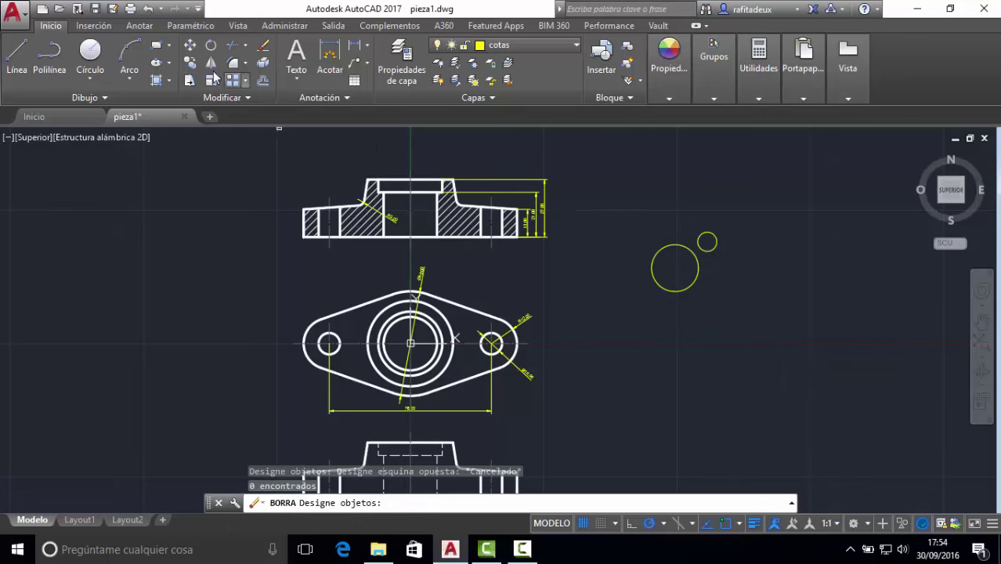
click(263, 45)
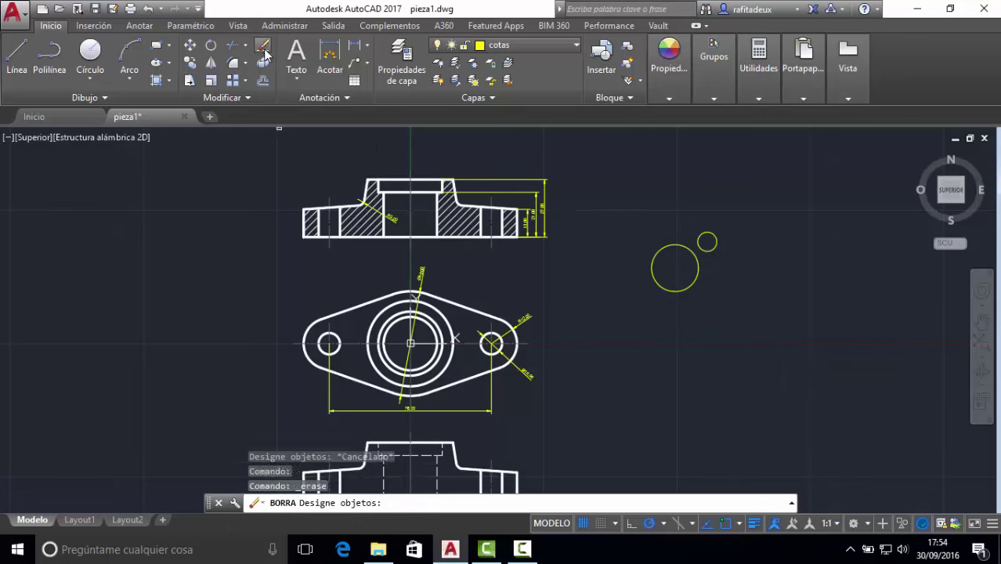
click(602, 257)
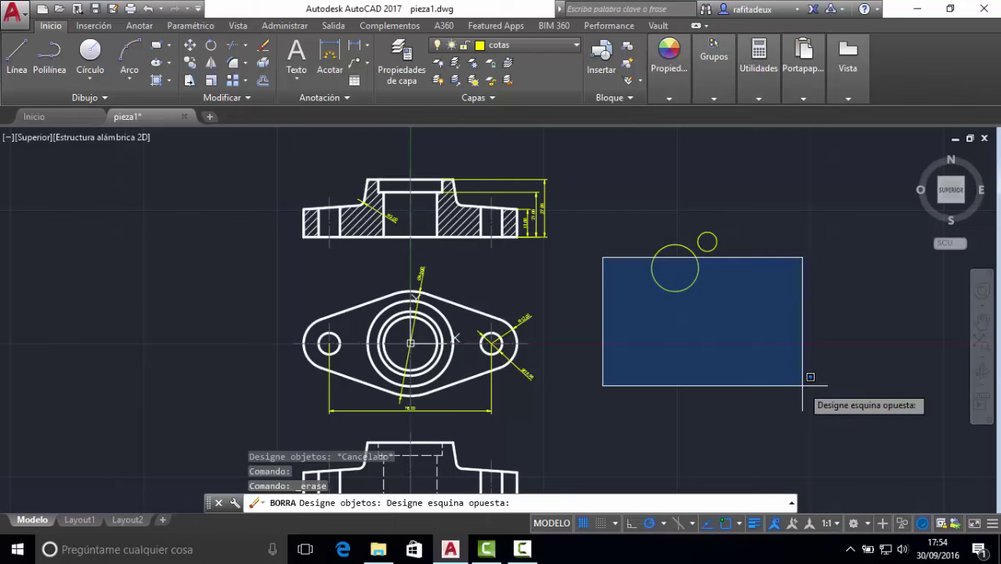
click(802, 385)
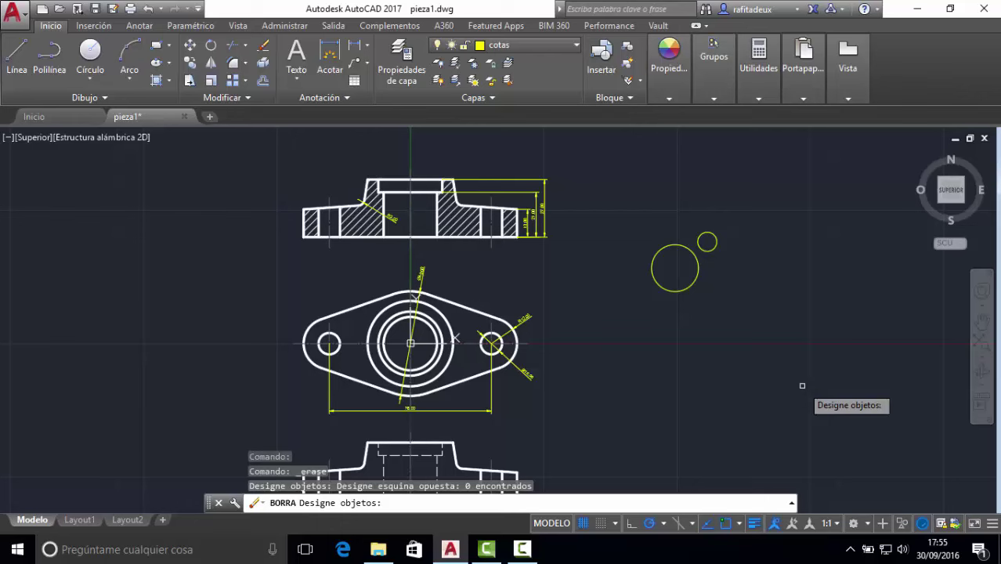
click(590, 227)
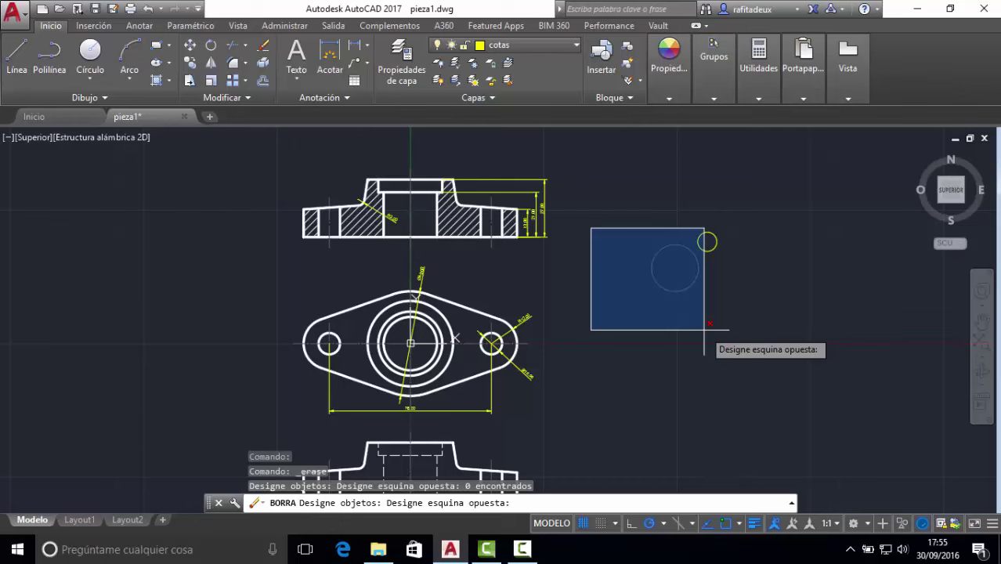
click(704, 329)
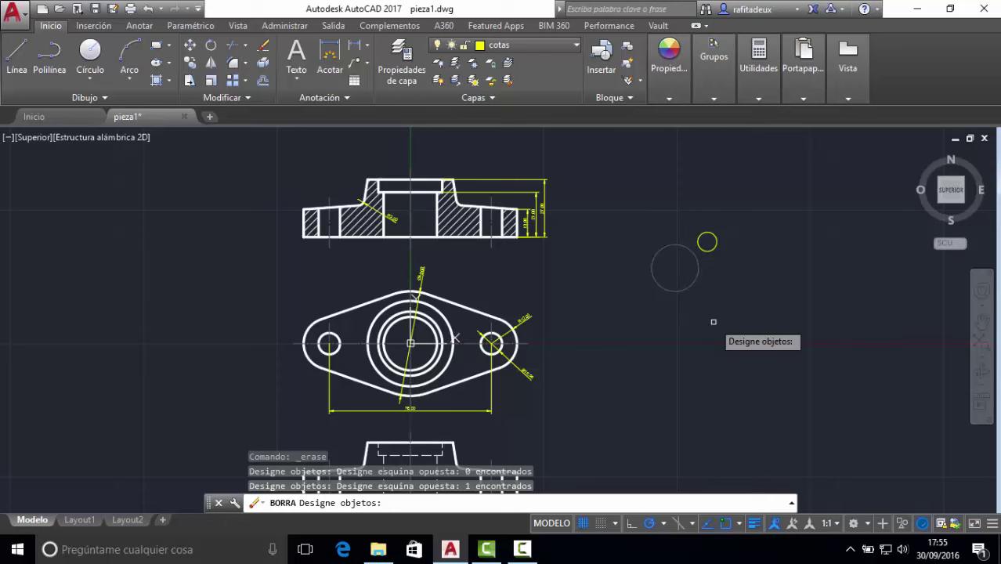
key(Return)
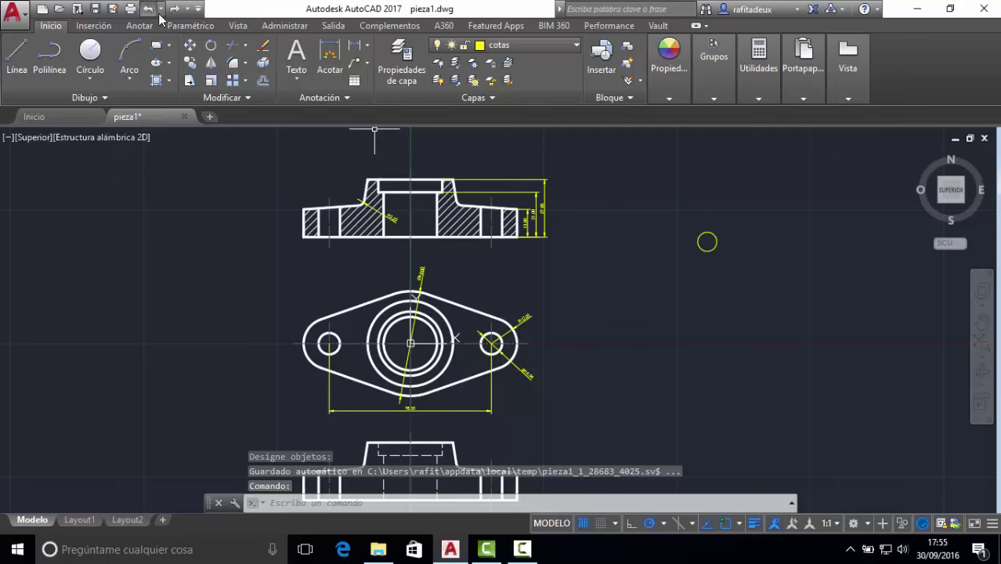
Step: Restore the large circle, erase it with a crossing window, then undo again
click(148, 9)
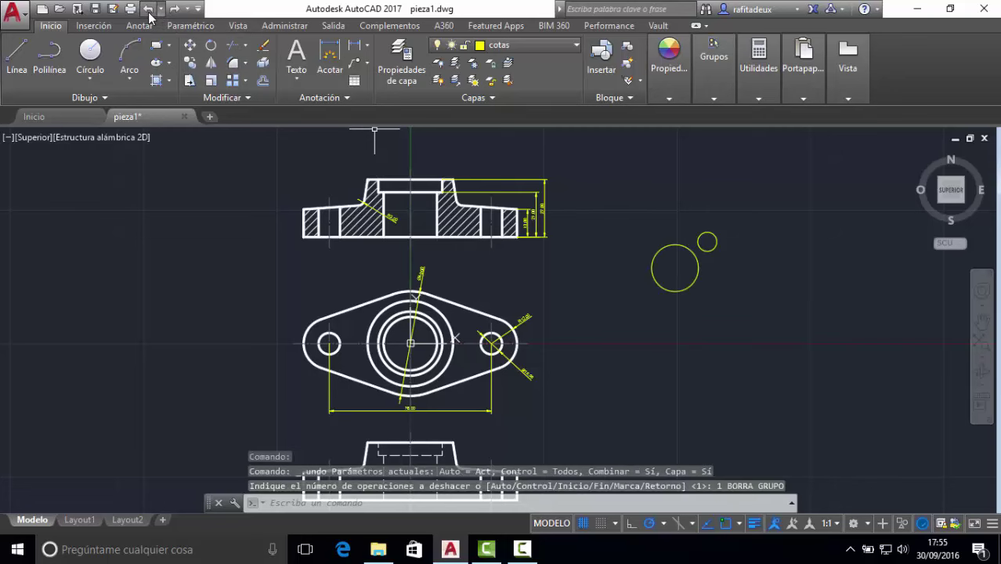
click(263, 49)
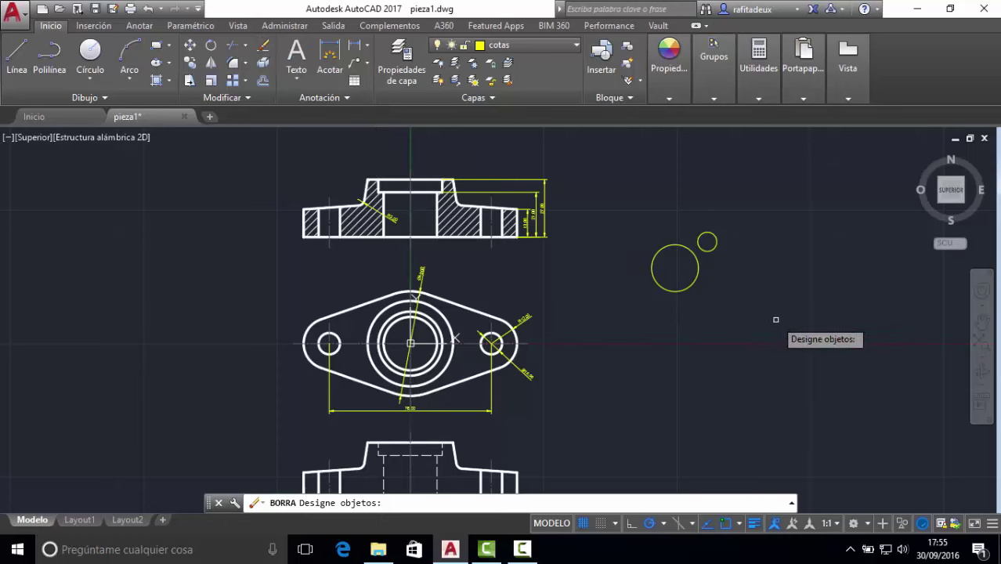
click(775, 319)
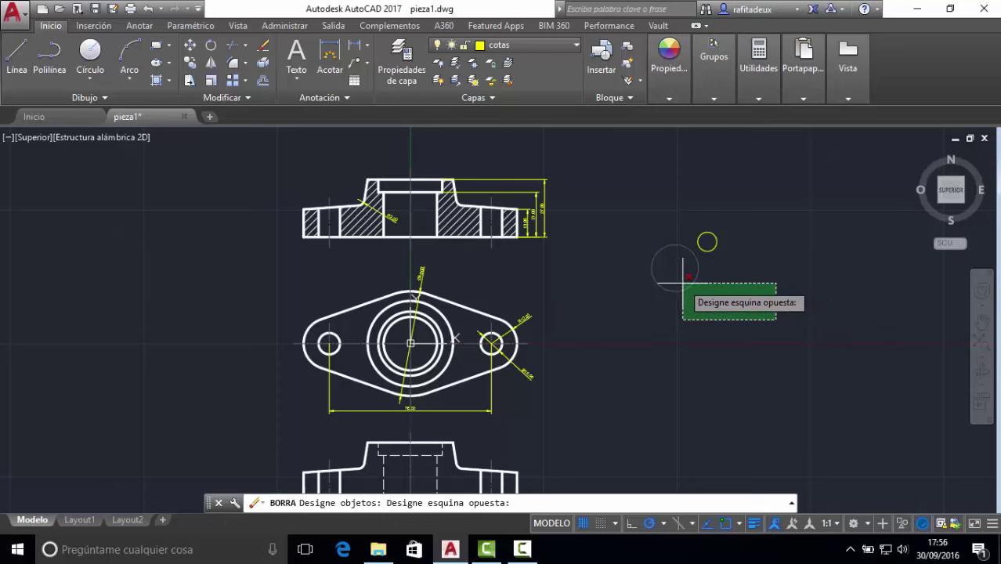
click(682, 284)
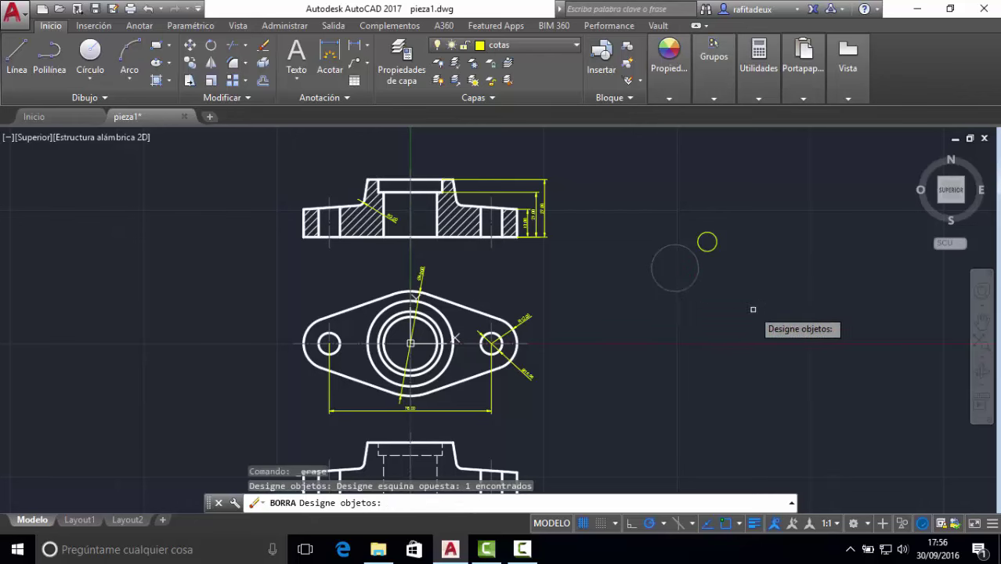
key(Return)
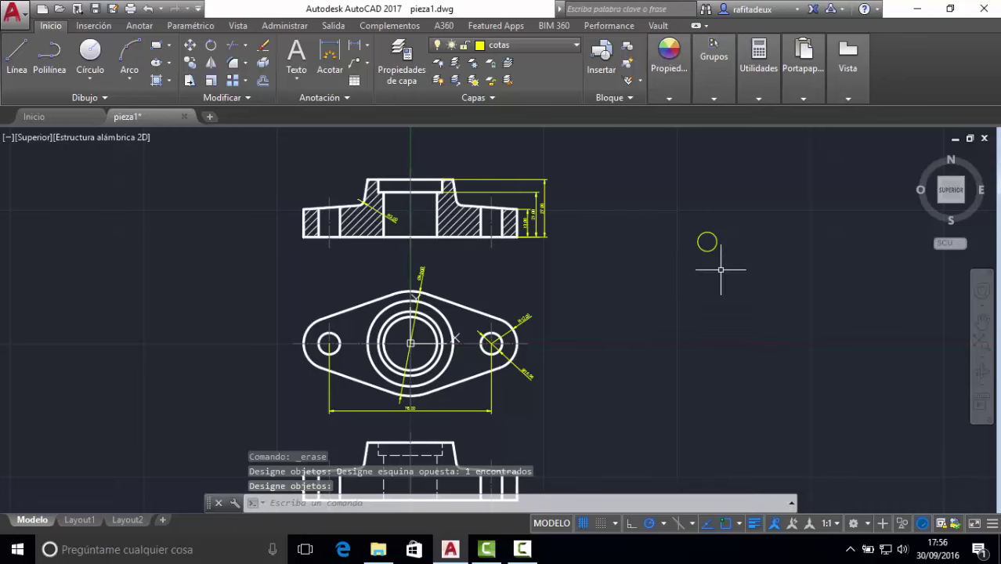
click(148, 9)
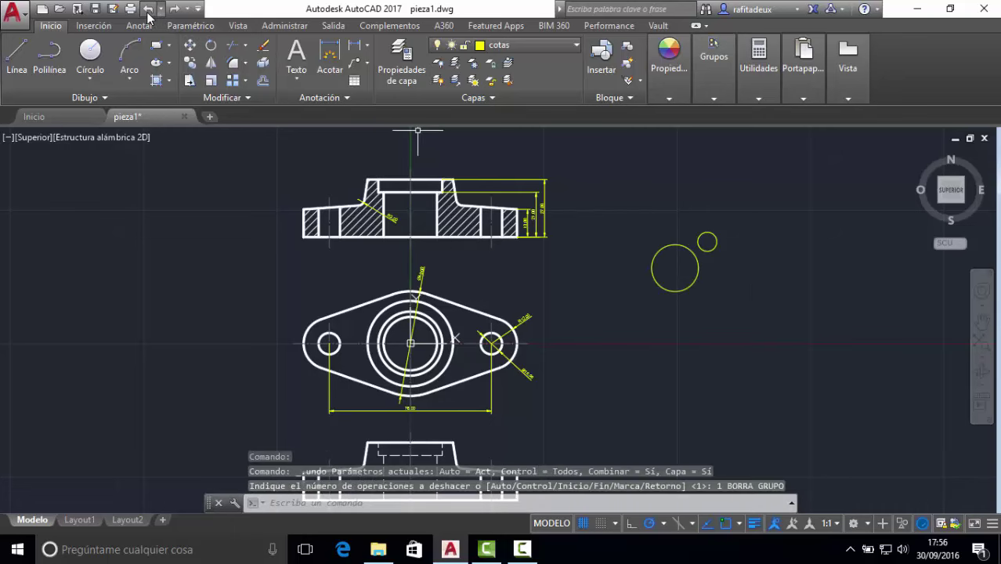
Step: Erase both circles with a crossing window drawn from the lower right
click(262, 46)
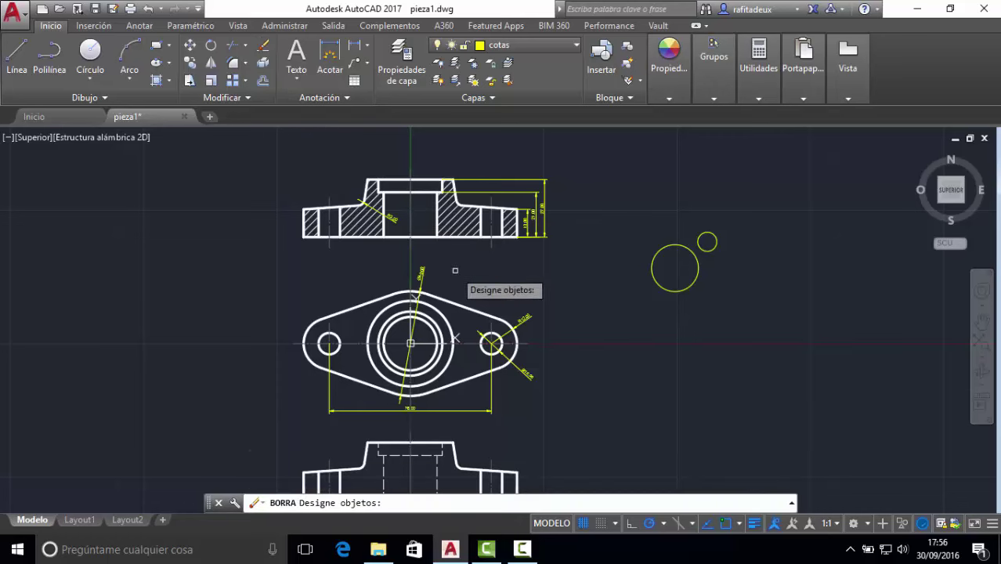
click(627, 210)
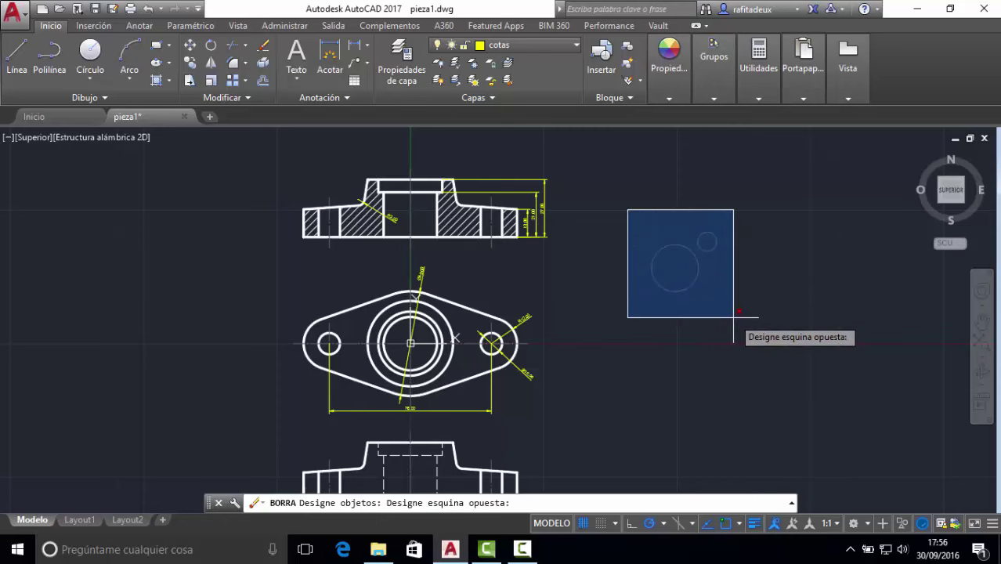
key(Escape)
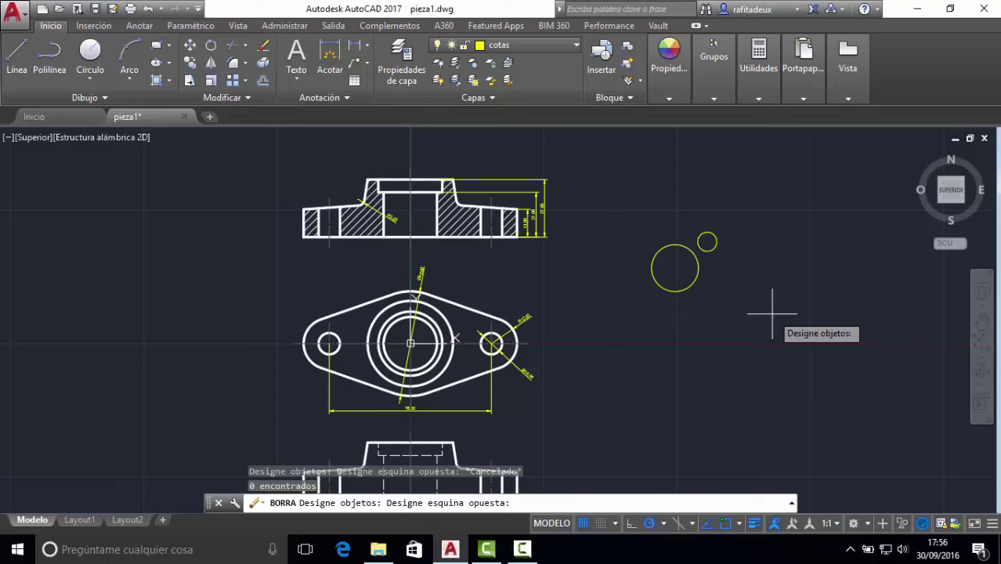
click(772, 314)
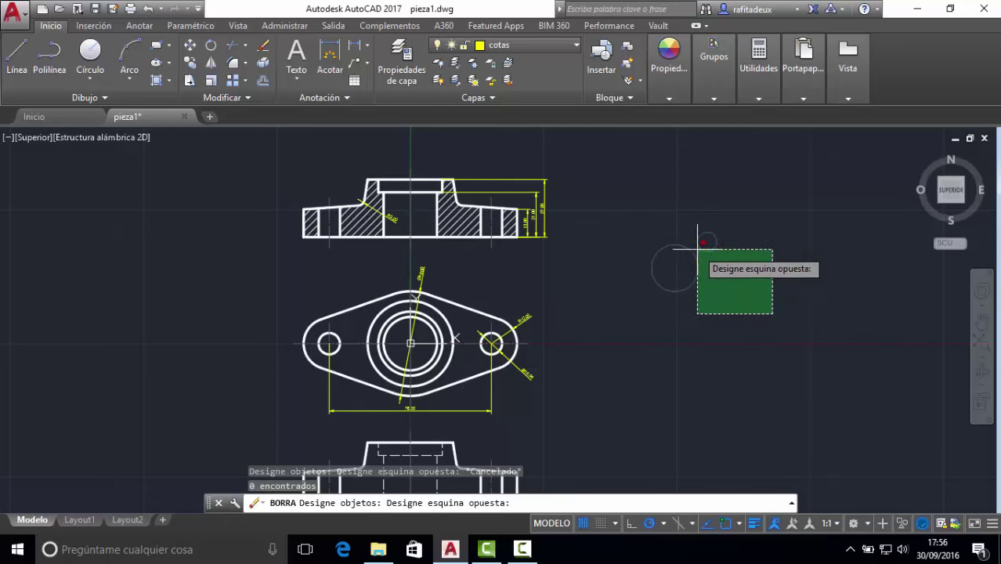
click(694, 249)
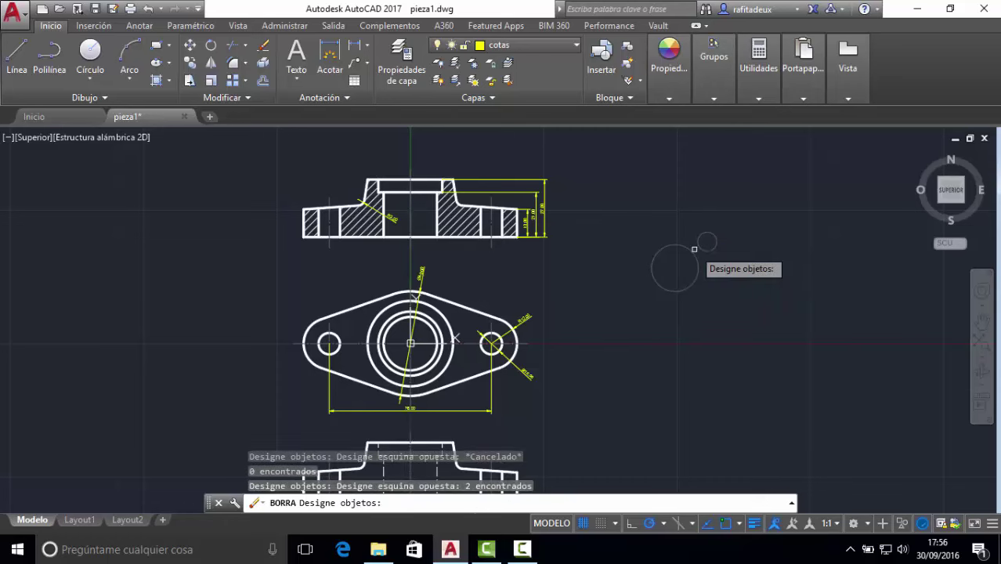
key(Return)
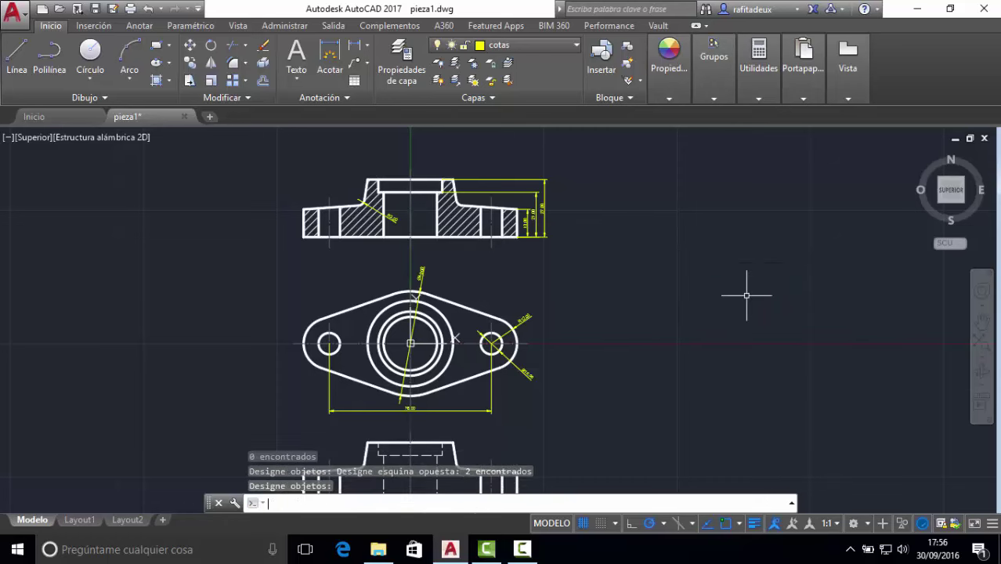
Step: Undo the erase, then lasso-select and erase the larger circle
click(149, 10)
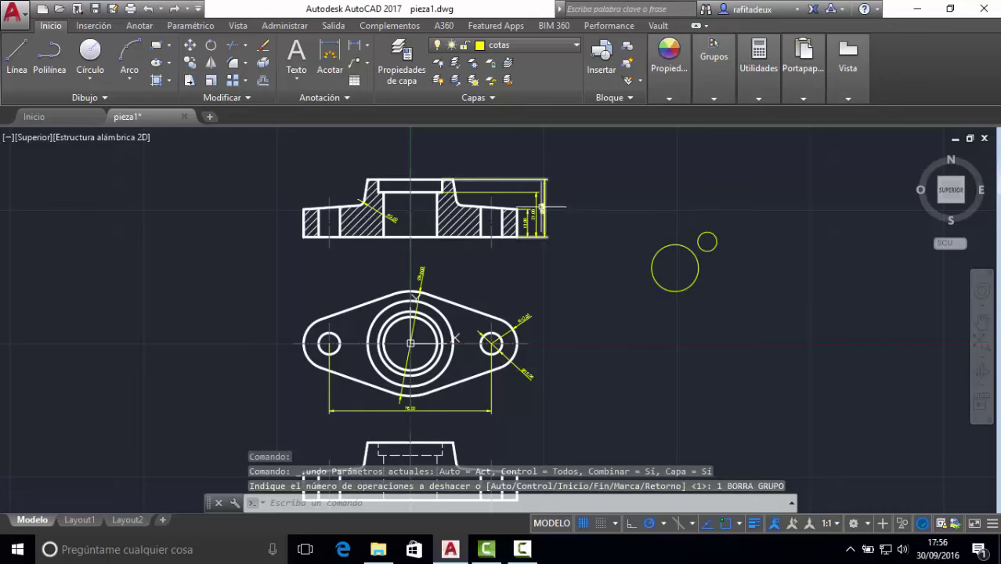
click(262, 47)
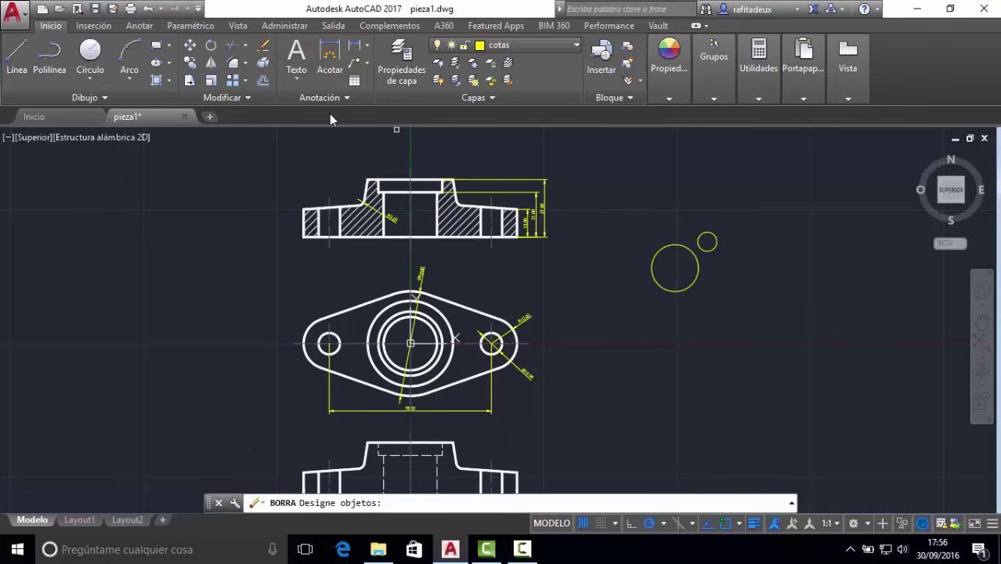
click(652, 230)
mouse_move(651, 231)
mouse_down()
mouse_move(653, 321)
mouse_move(672, 270)
mouse_move(699, 316)
mouse_up()
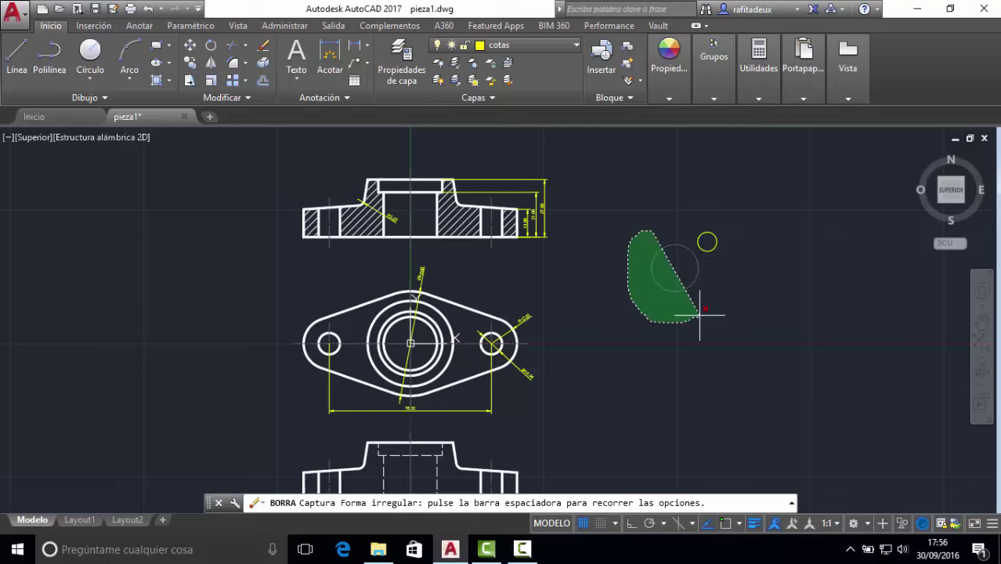
drag(699, 316, 699, 316)
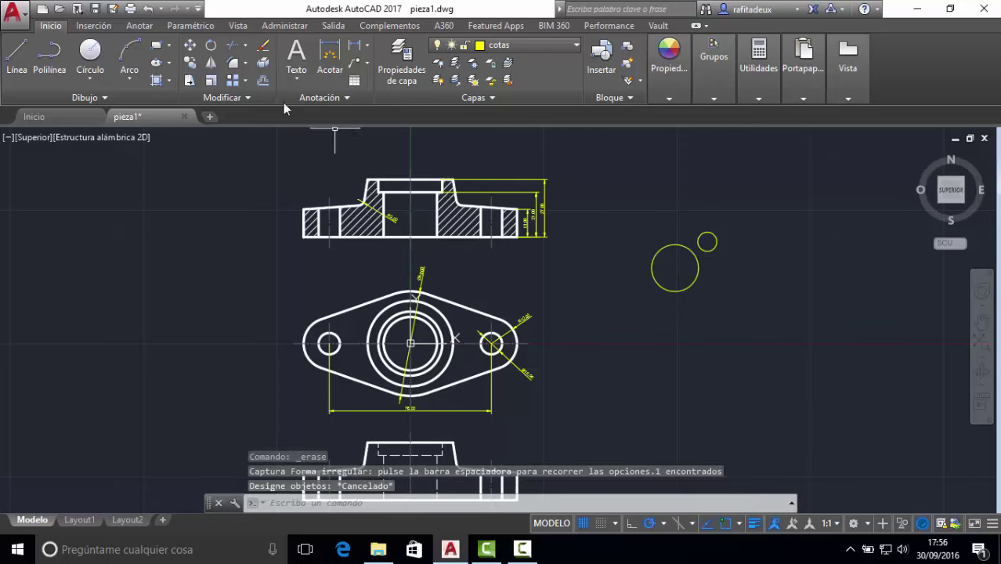
mouse_move(637, 321)
mouse_down()
mouse_move(686, 336)
mouse_move(703, 258)
mouse_move(684, 222)
mouse_move(652, 229)
mouse_up()
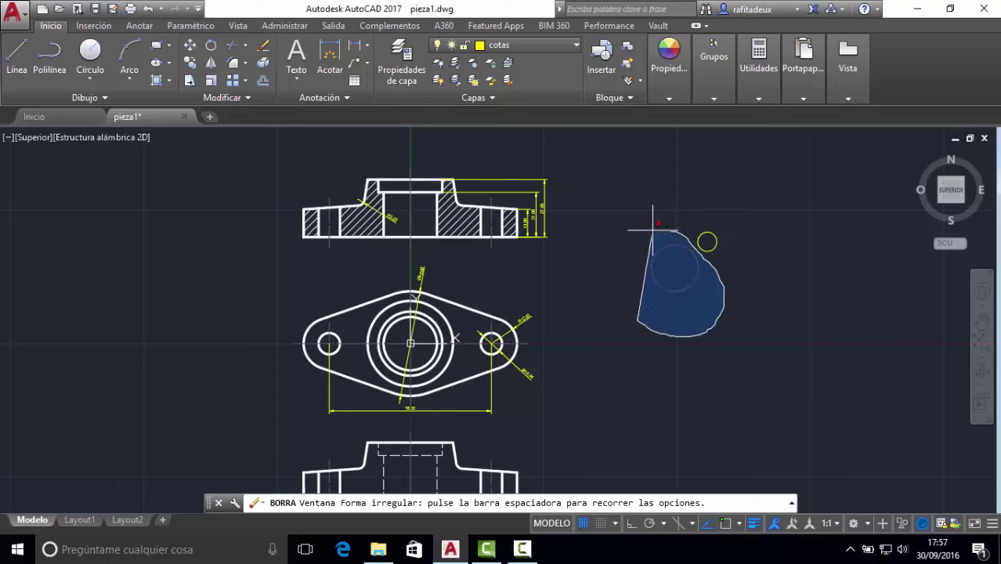
drag(652, 230, 652, 230)
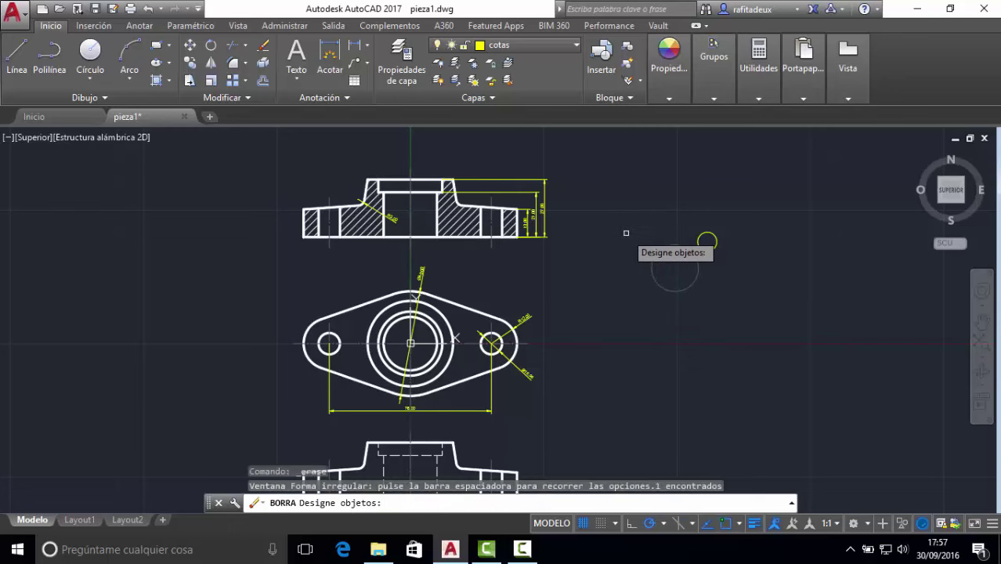
key(Return)
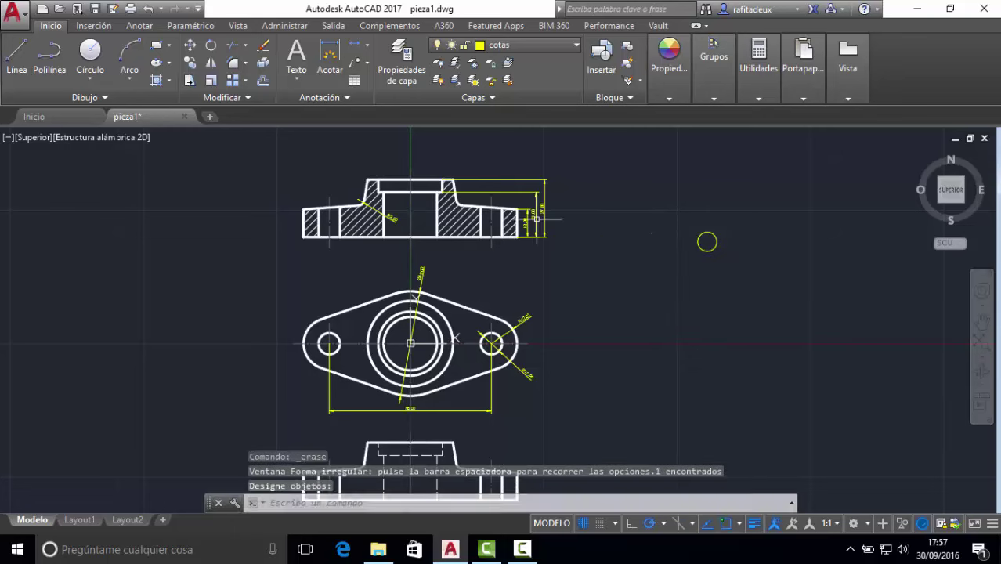
Step: Erase the remaining small circle with a window selection
click(263, 45)
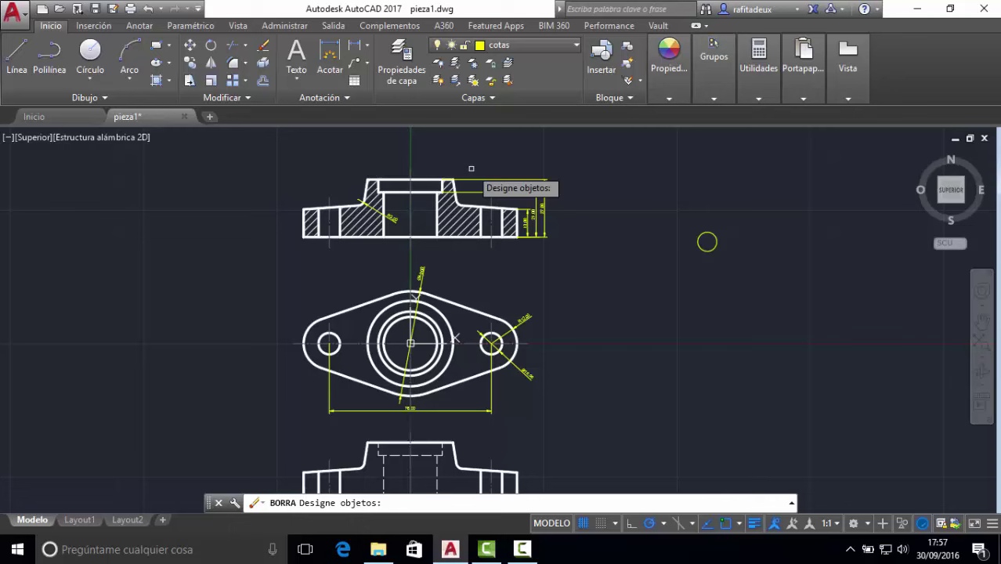
click(612, 194)
click(787, 342)
key(Return)
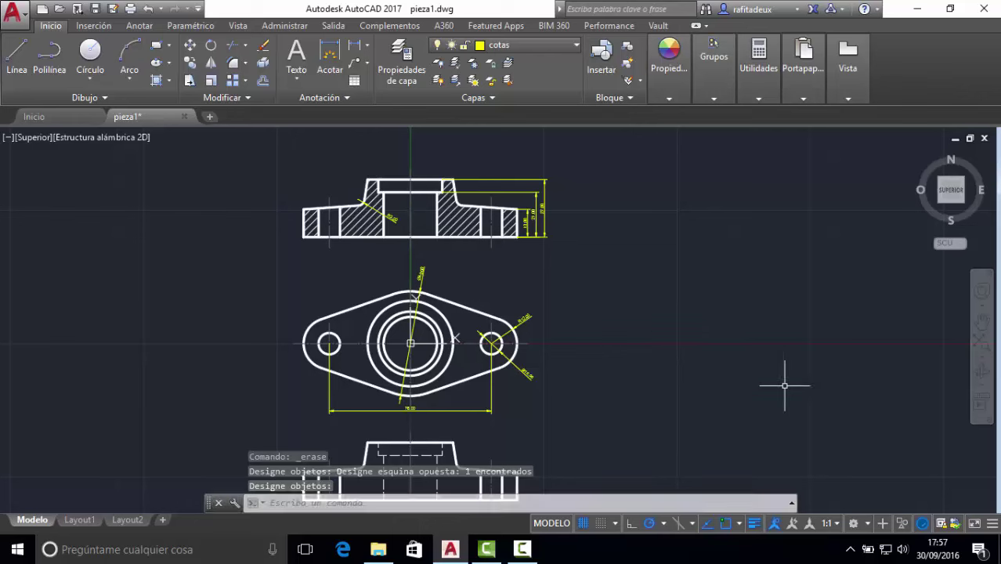
Step: Zoom to extents, then use Zoom Object to close in on the front view's top edge
click(981, 345)
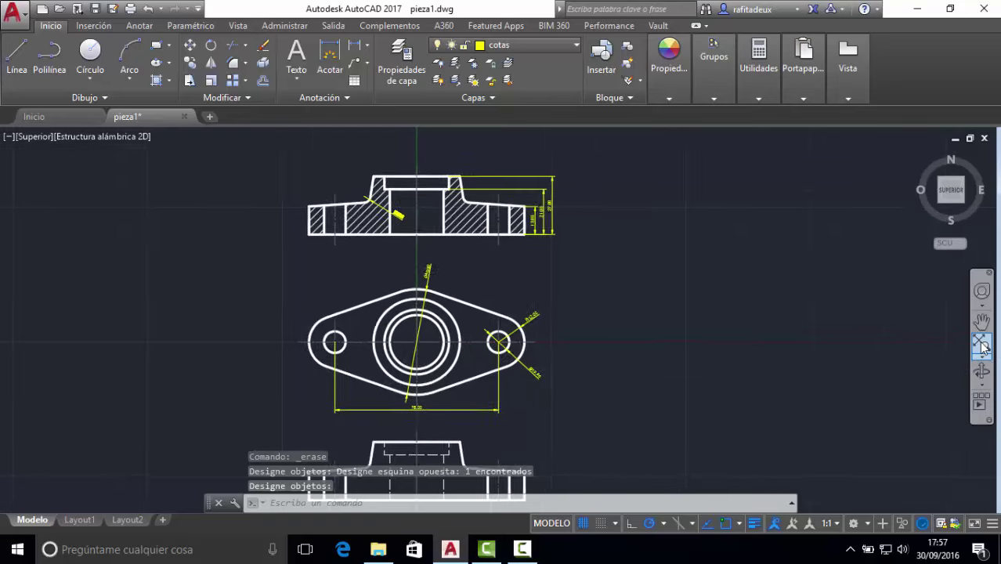
click(982, 358)
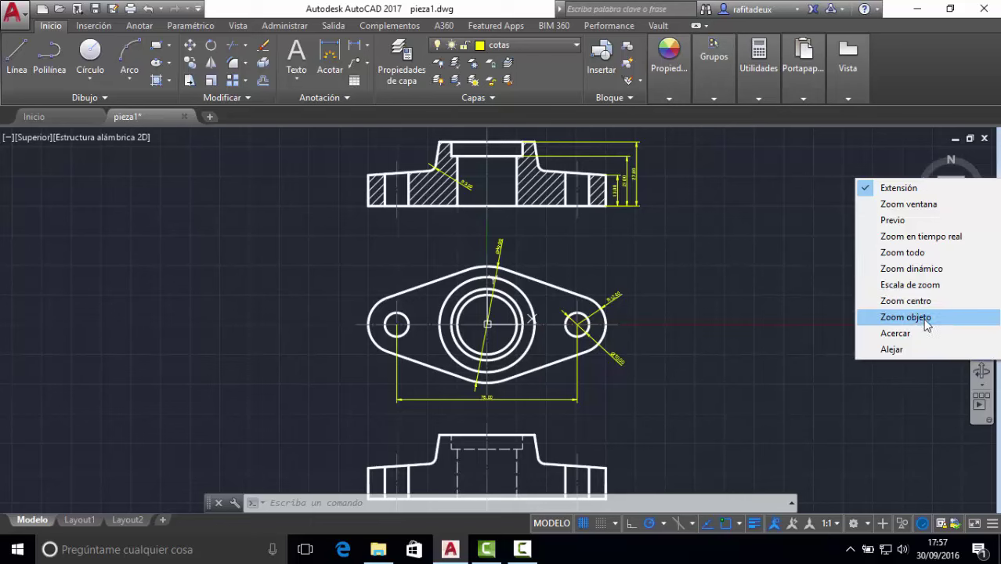
click(925, 320)
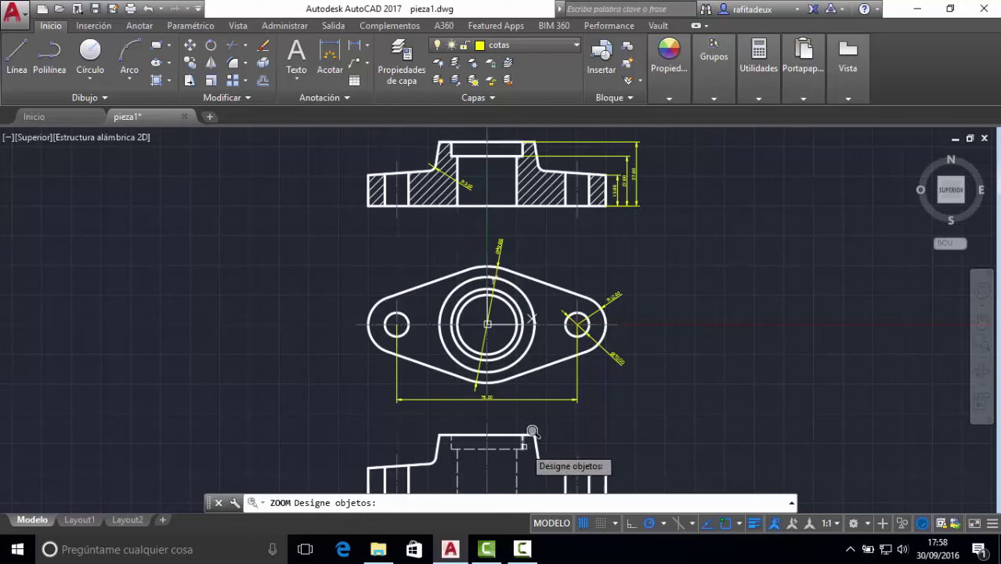
click(533, 432)
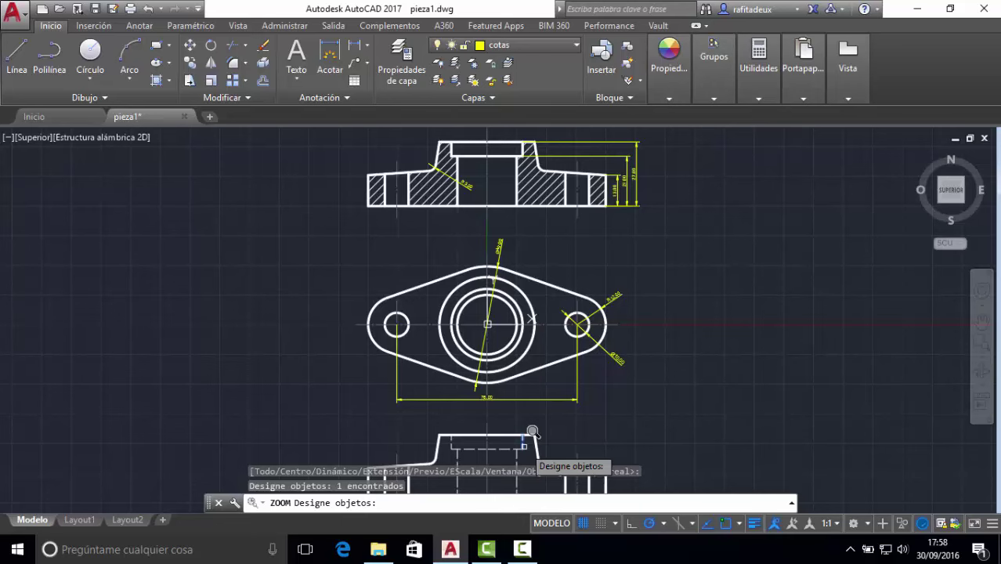
key(Return)
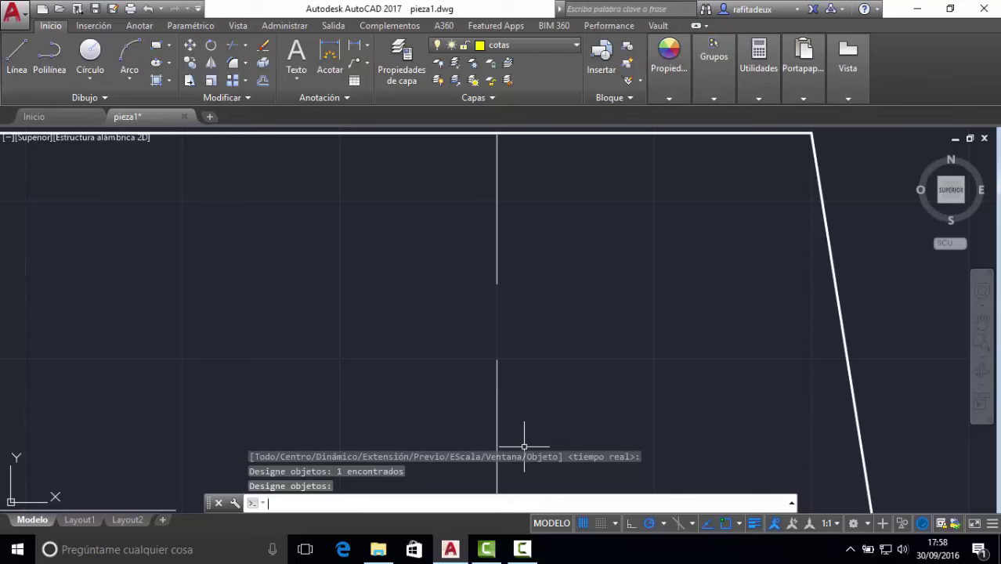
Step: Zoom back out to extents and select the plan view's upper-right slanted edge
click(977, 362)
click(904, 190)
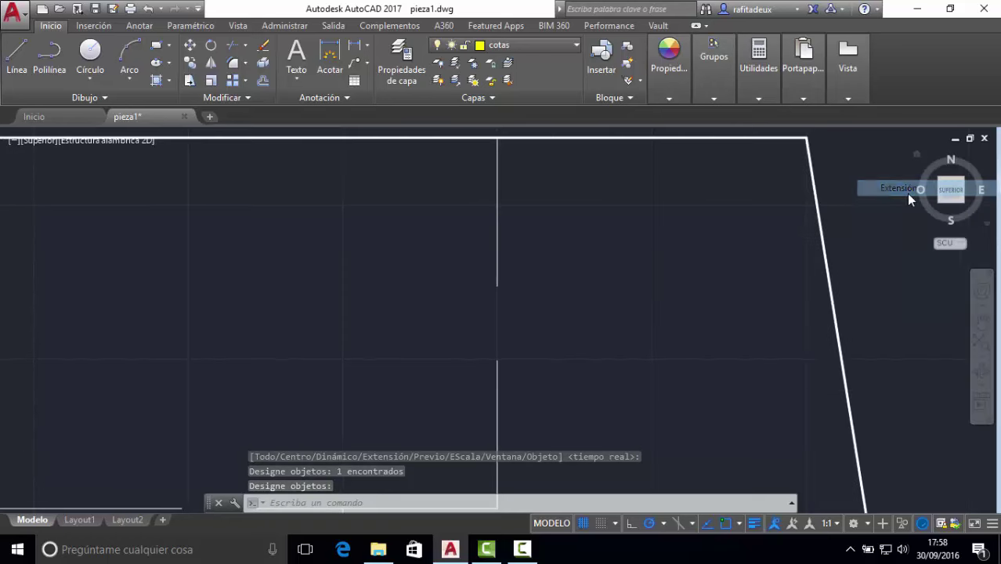
key(Return)
key(Return)
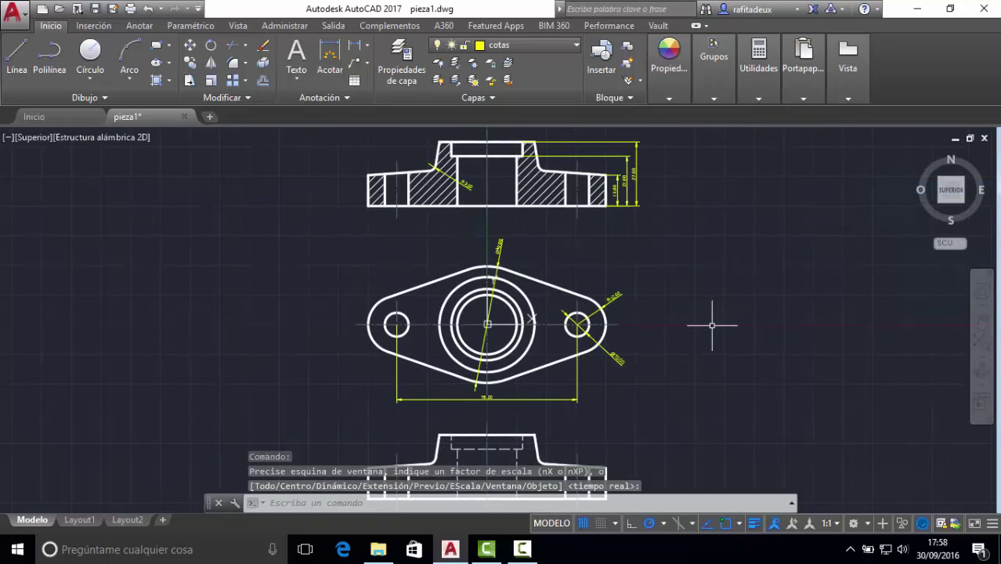
key(Escape)
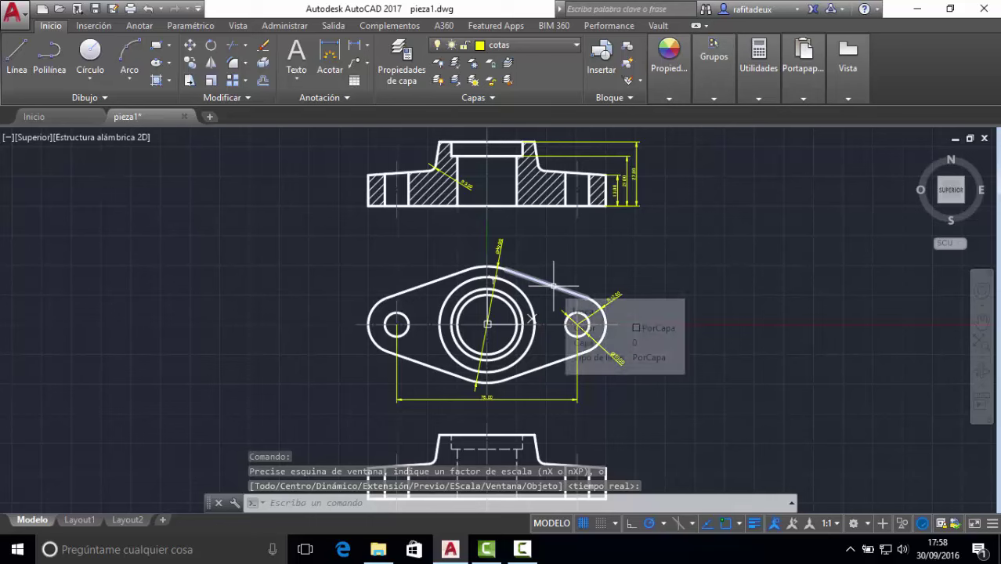
click(552, 285)
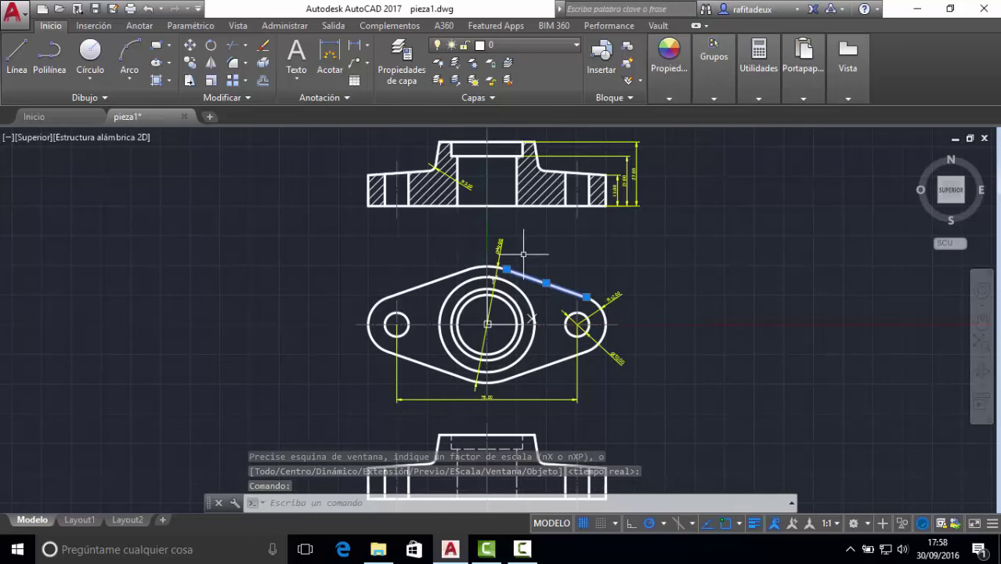
click(441, 271)
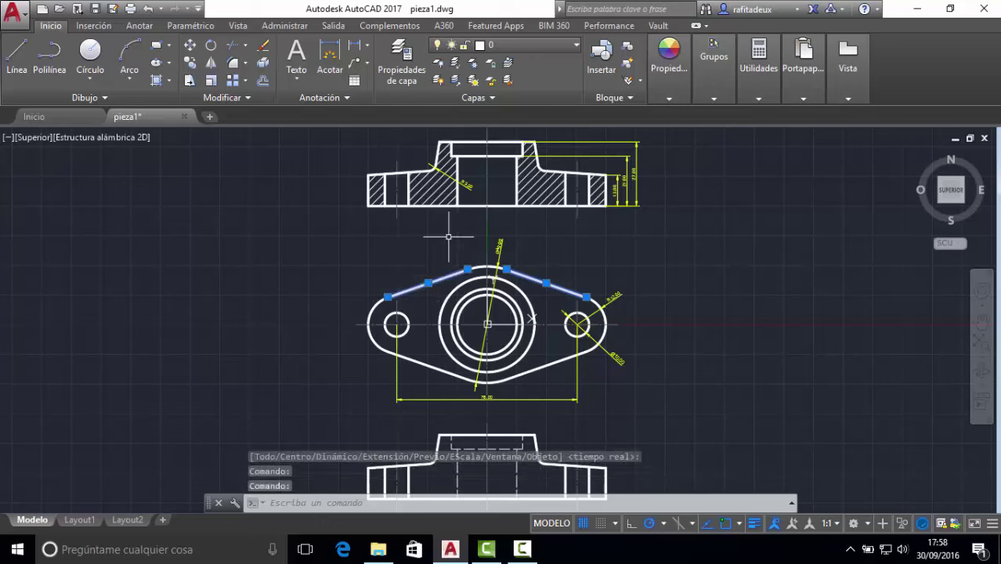
click(371, 312)
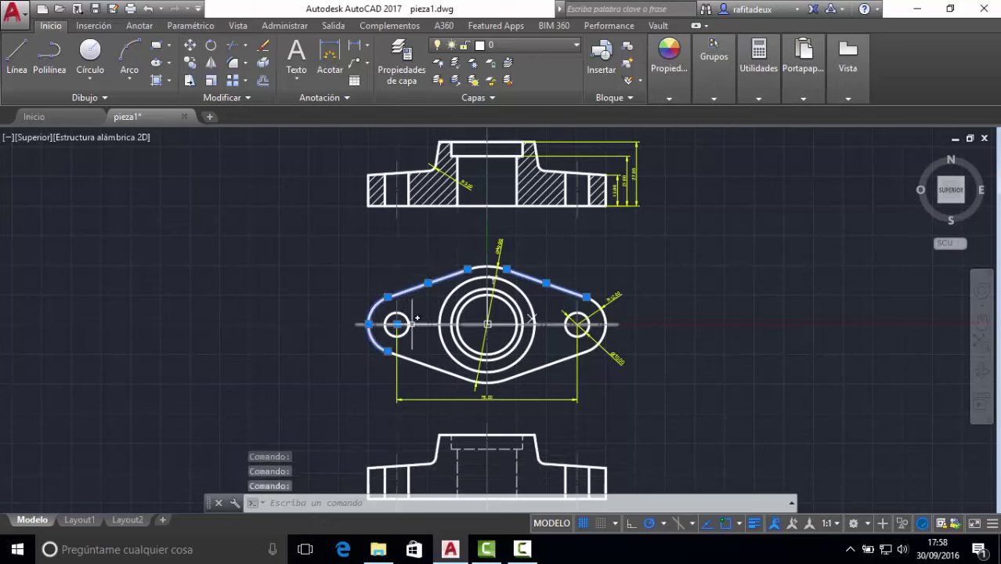
click(408, 321)
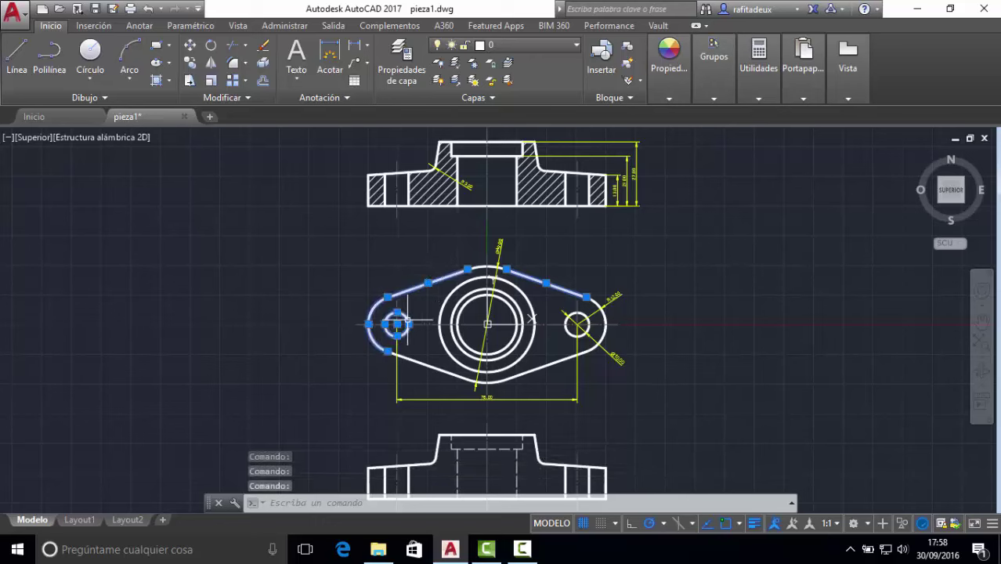
click(443, 314)
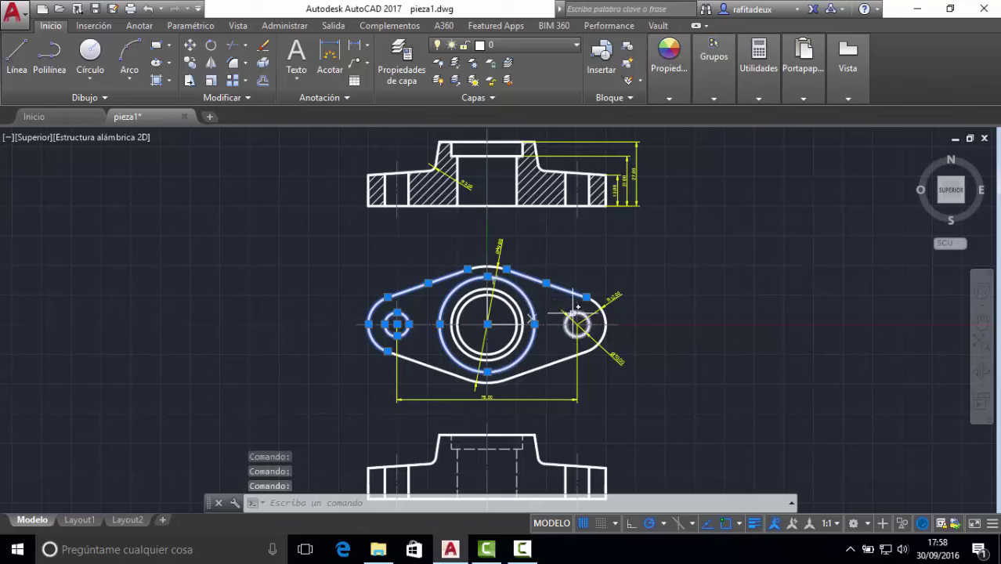
click(573, 312)
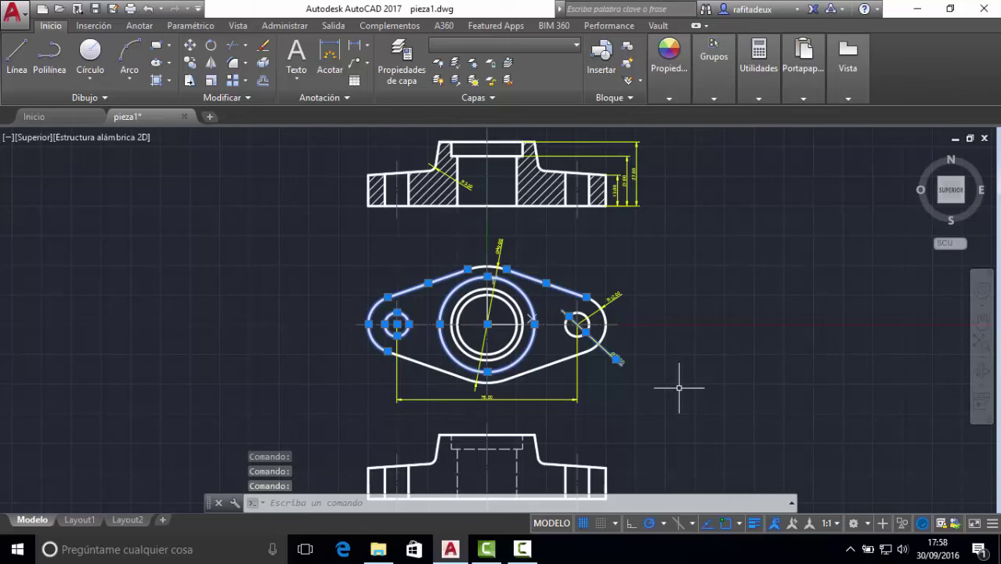
key(Escape)
key(Escape)
key(Escape)
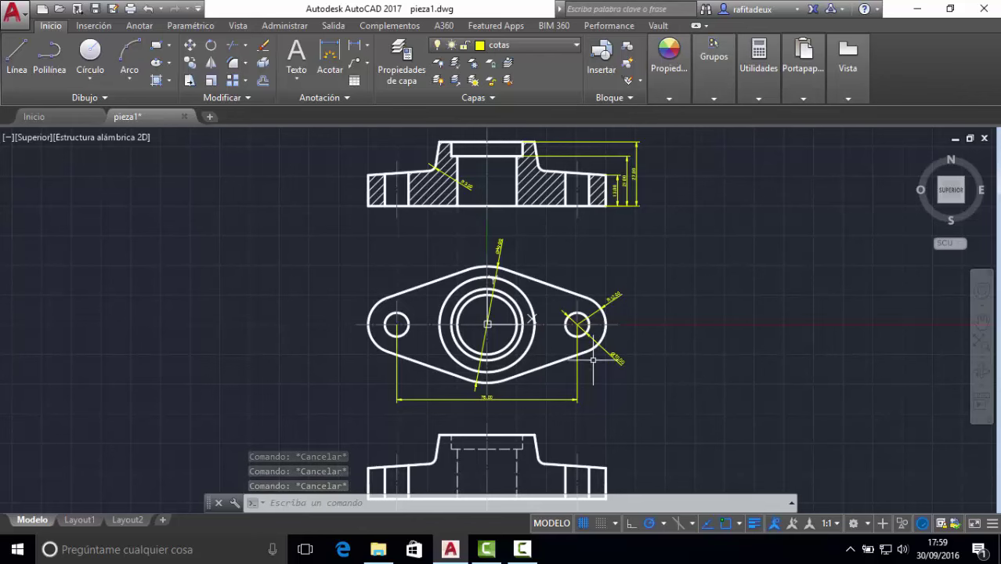
click(982, 358)
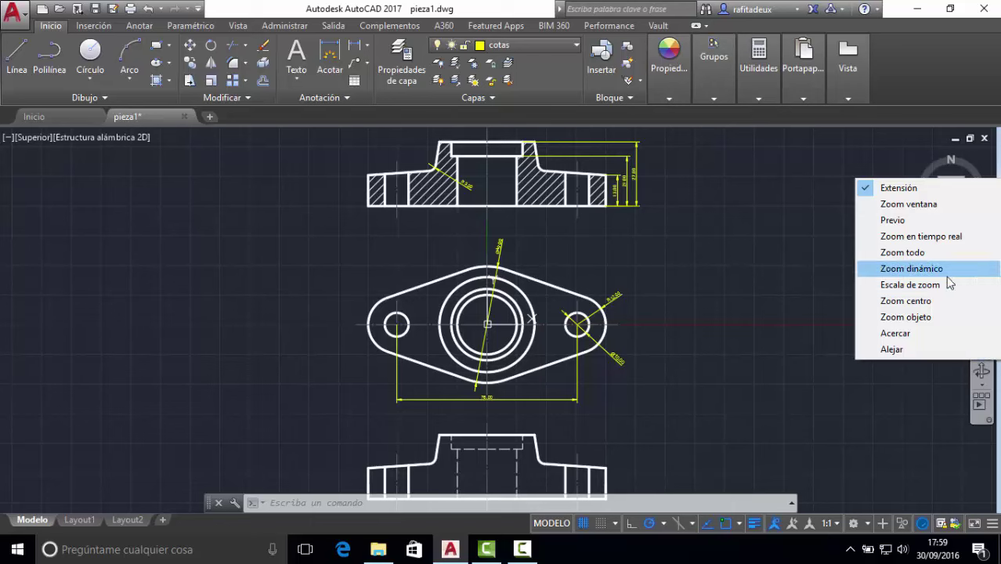
click(919, 329)
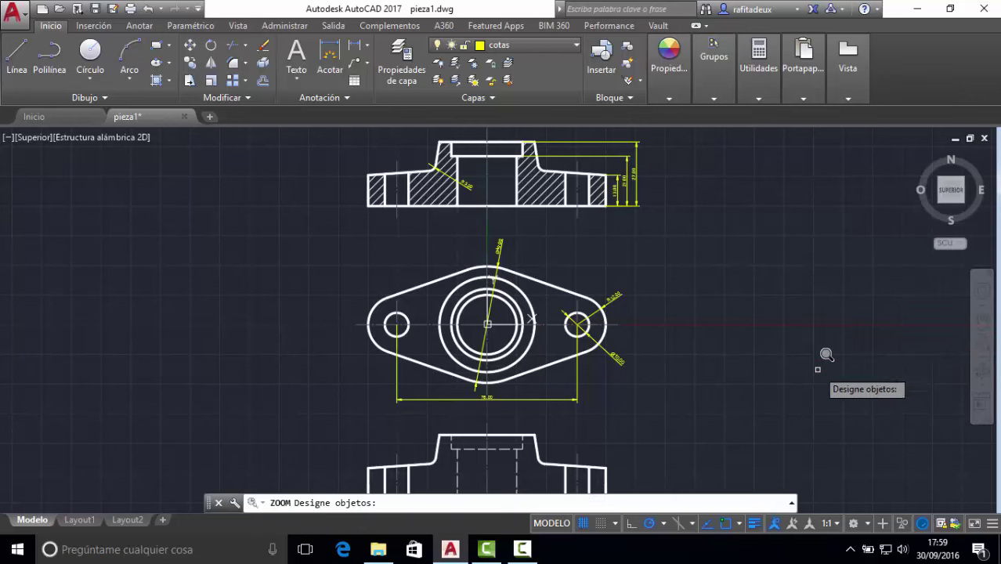
click(407, 314)
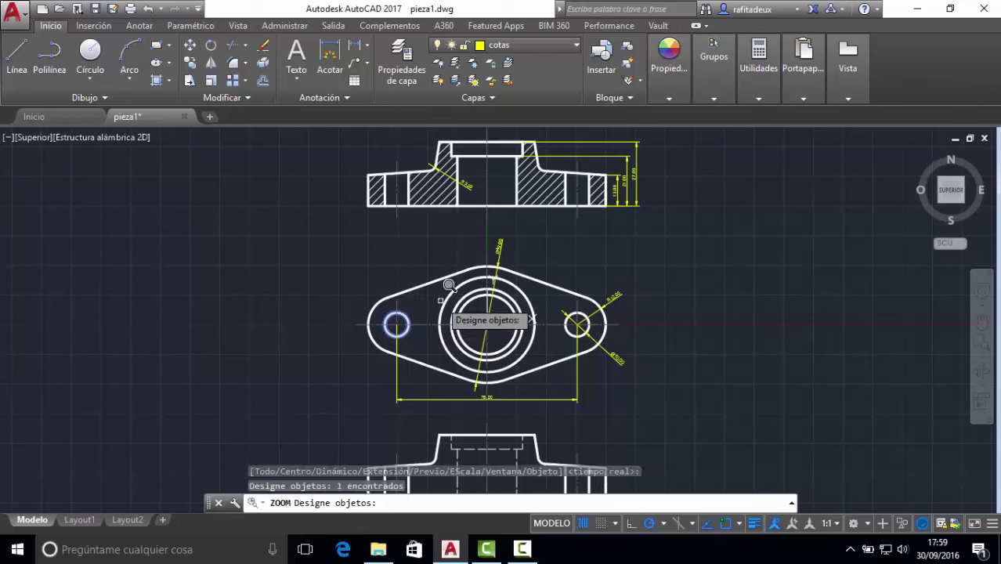
key(Return)
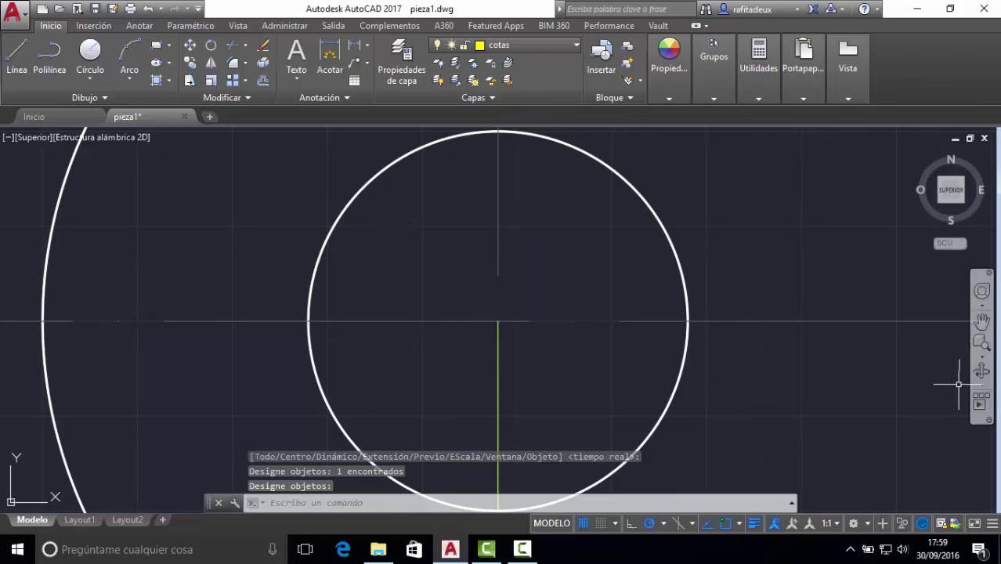
click(983, 358)
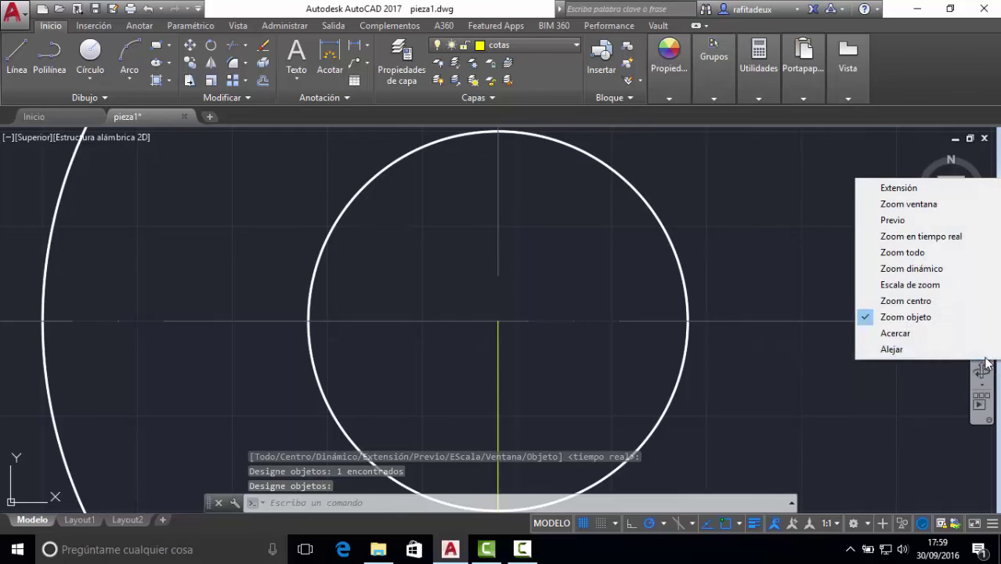
click(901, 190)
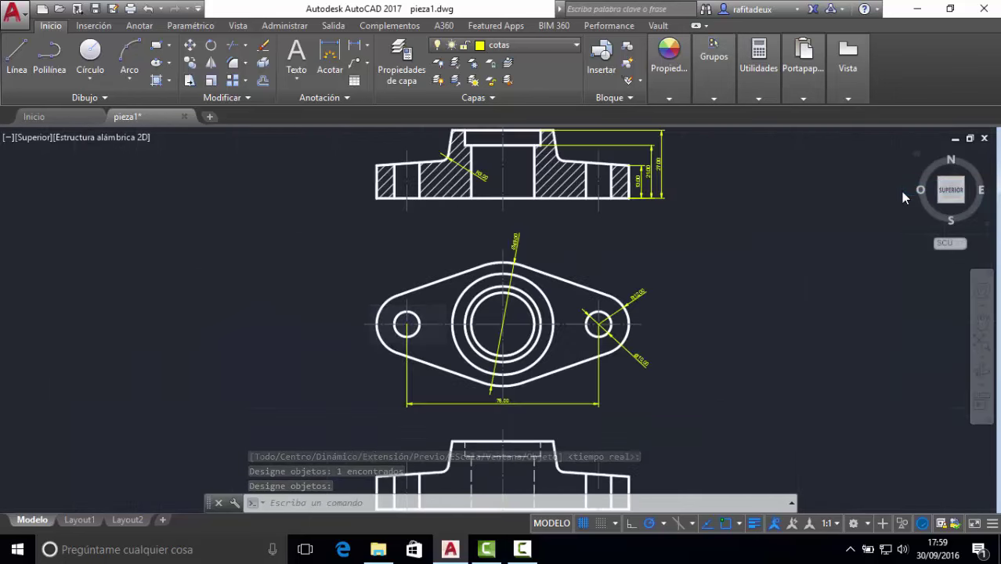
click(984, 358)
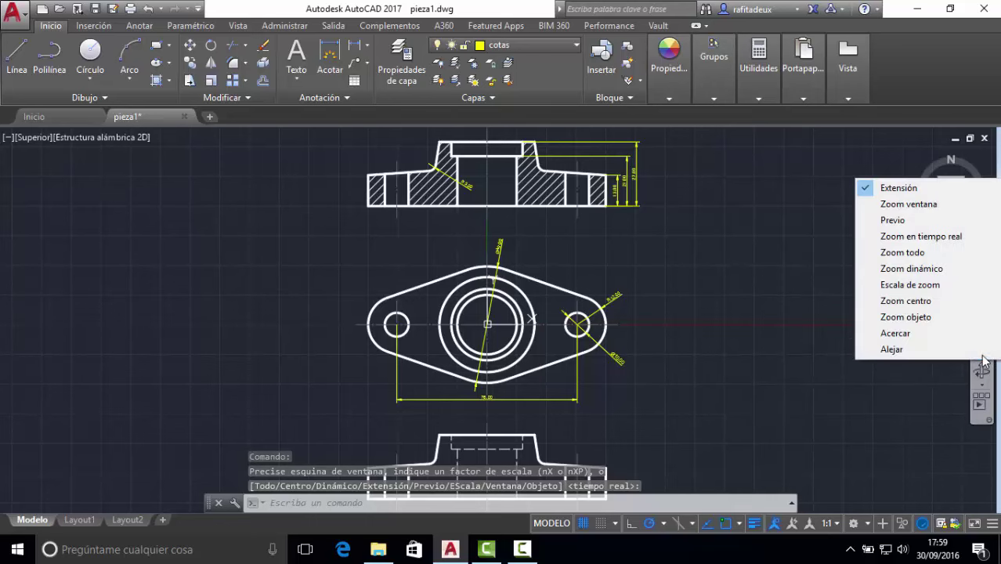
click(937, 317)
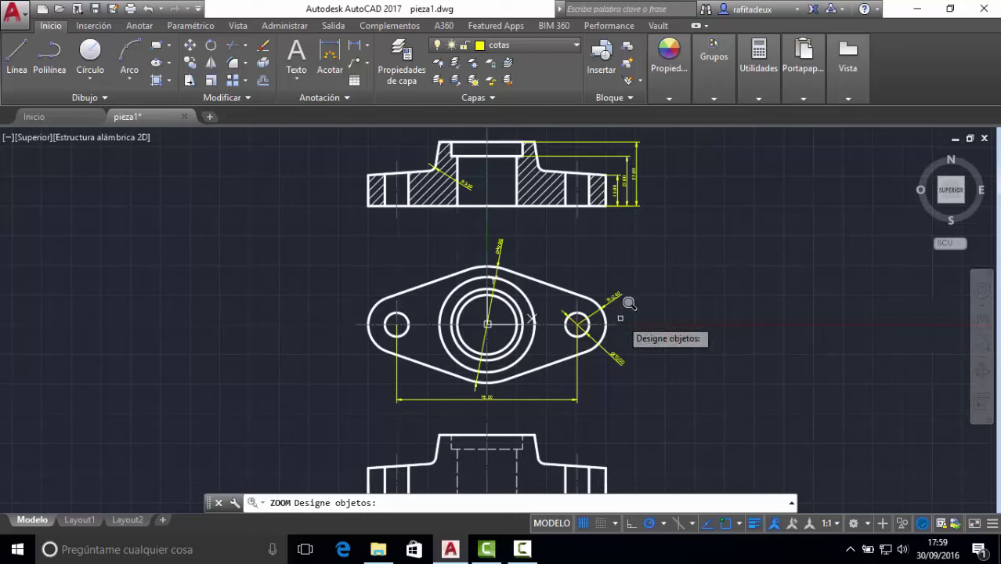
click(530, 426)
click(537, 421)
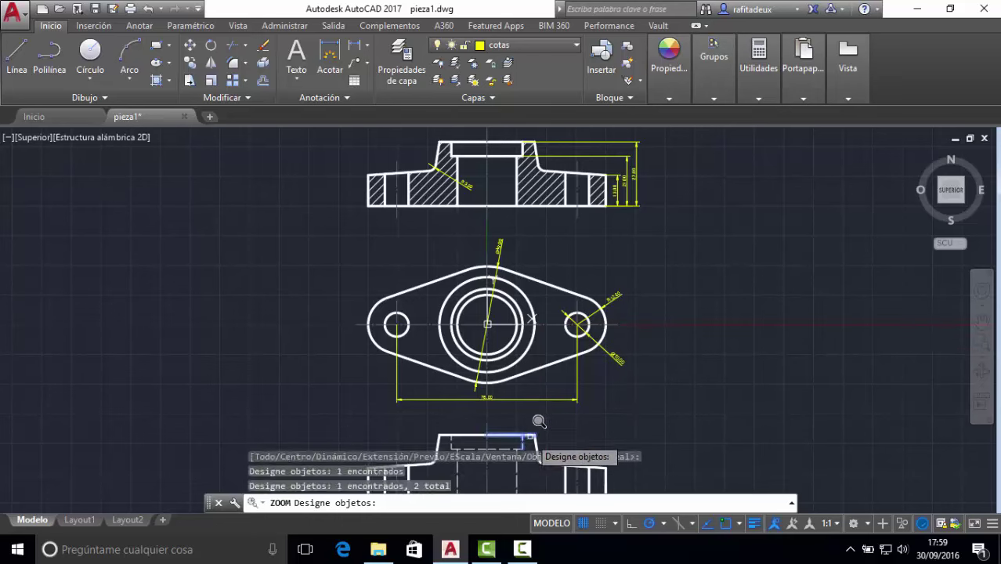
click(535, 444)
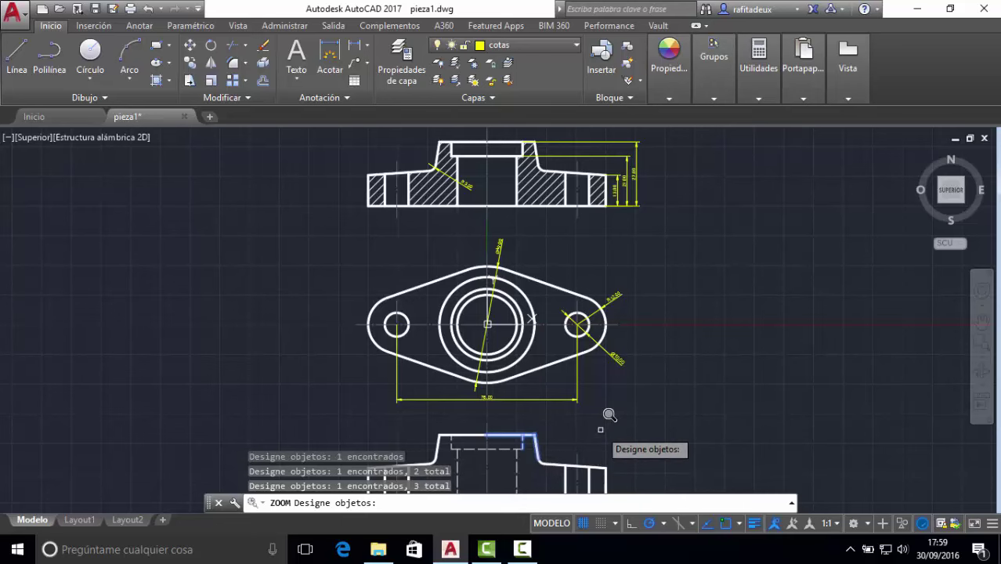
key(Return)
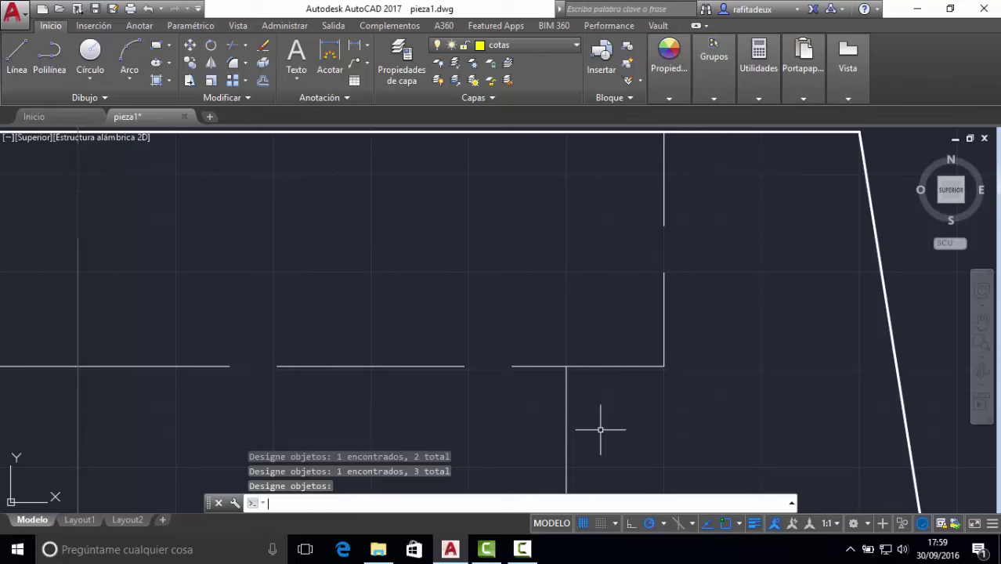
click(979, 361)
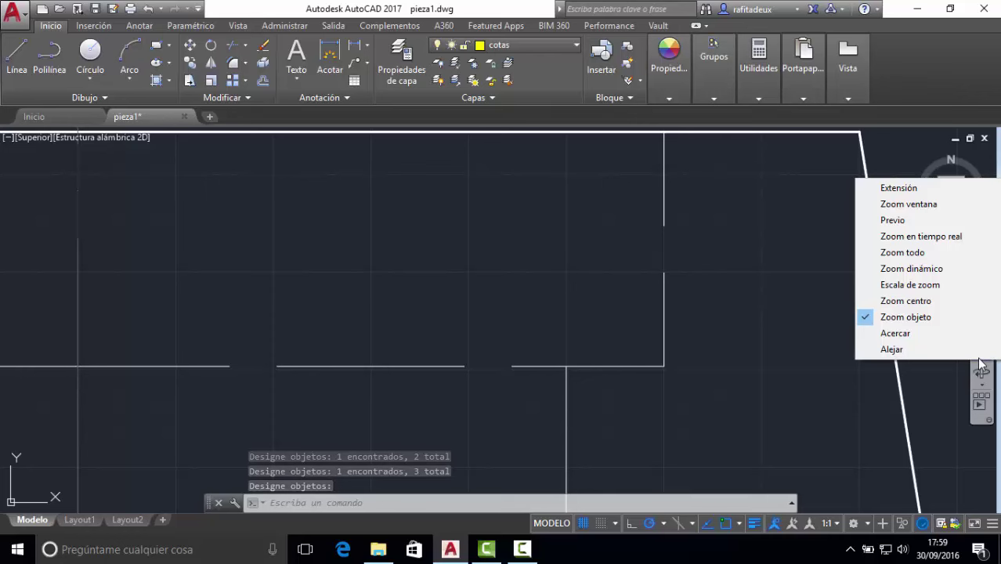
click(913, 191)
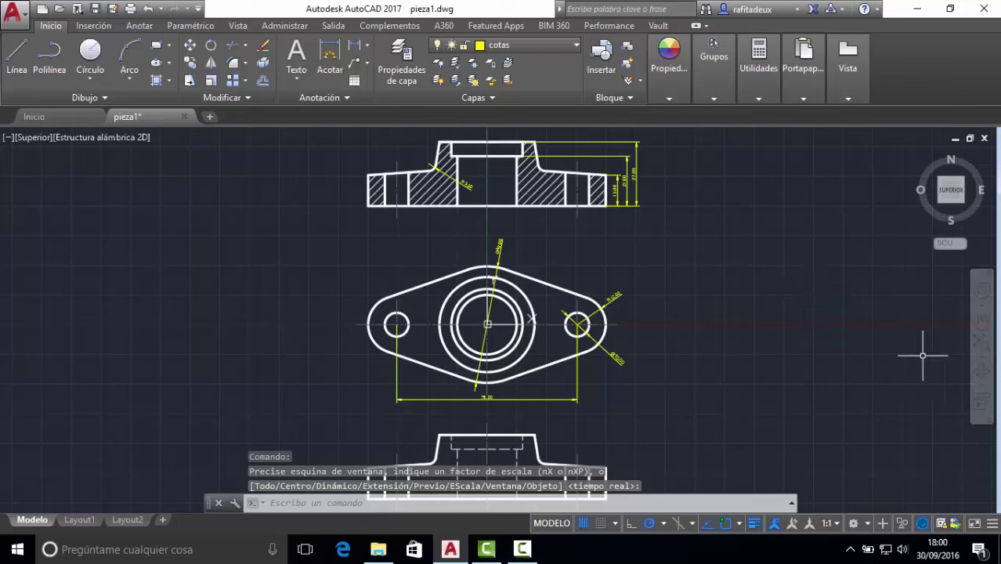
click(982, 358)
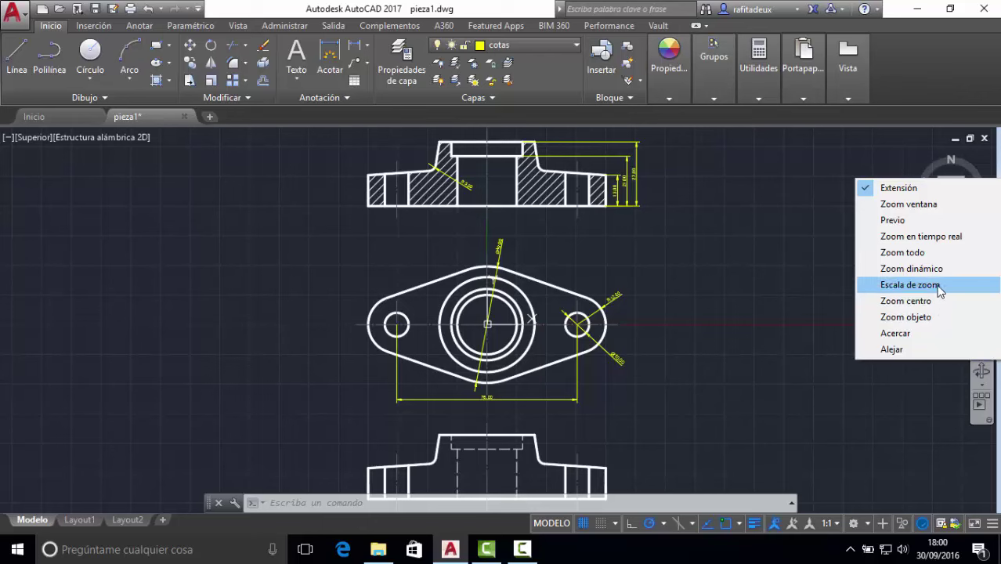
click(939, 285)
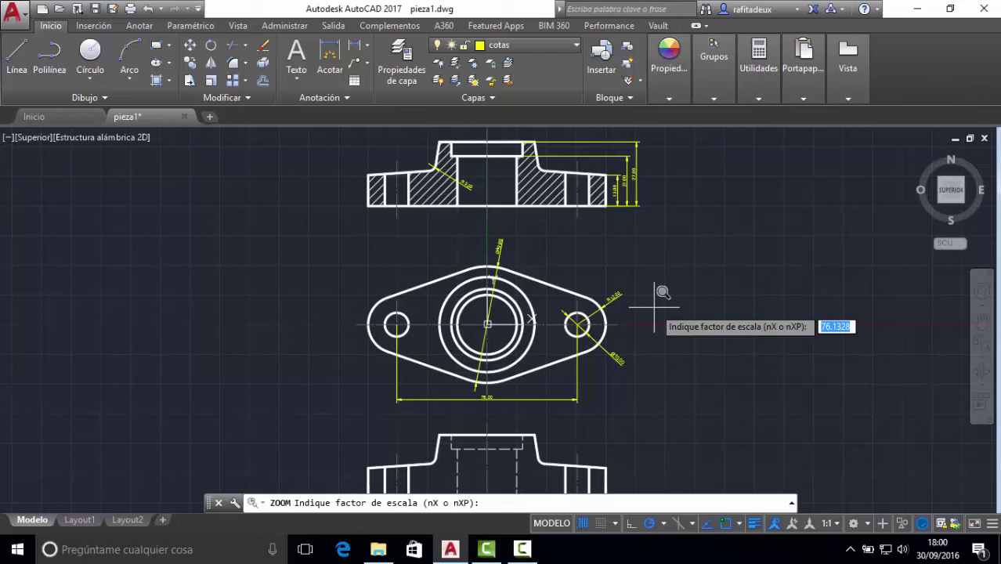
text(2)
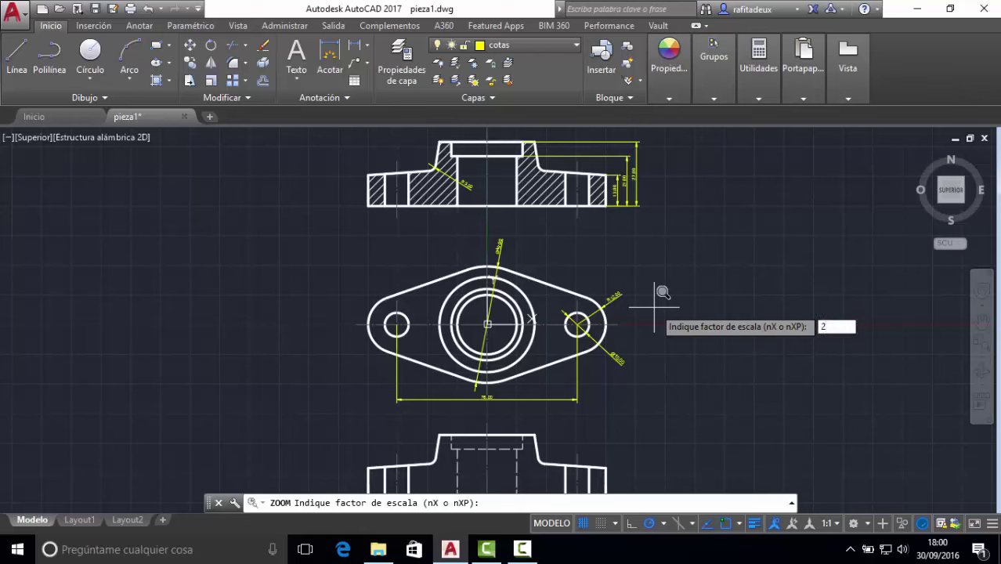
text(/1)
key(Return)
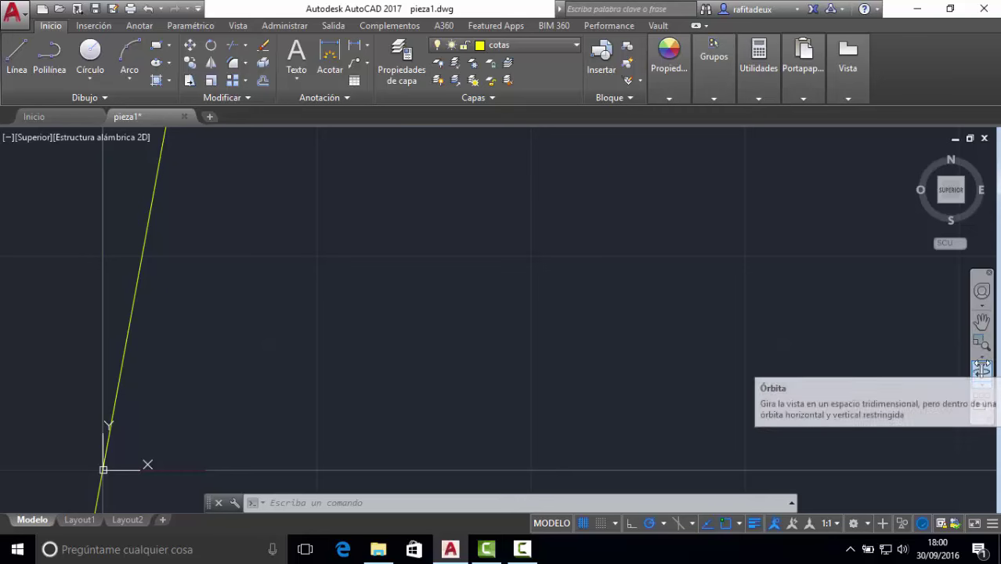
click(980, 354)
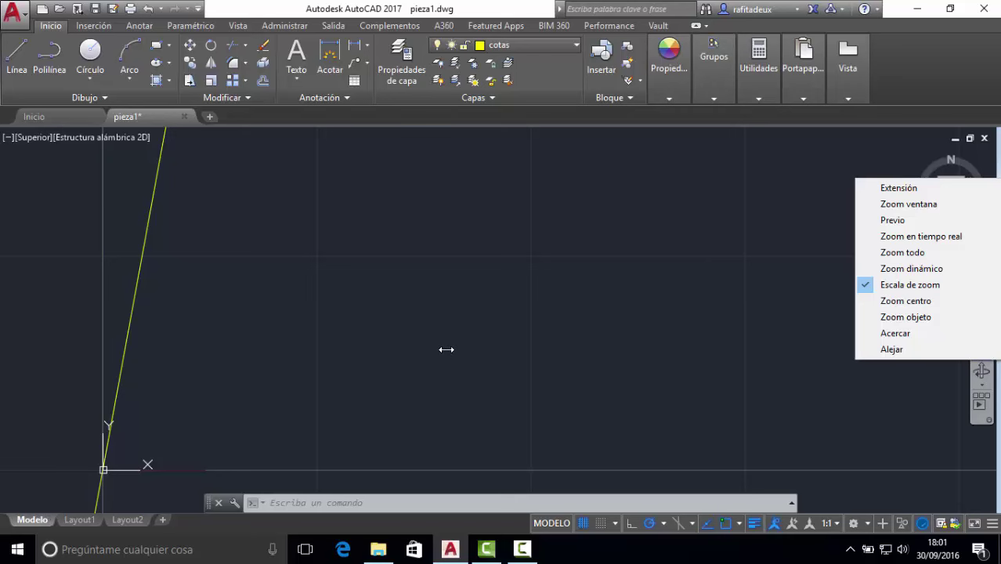
key(Escape)
key(Escape)
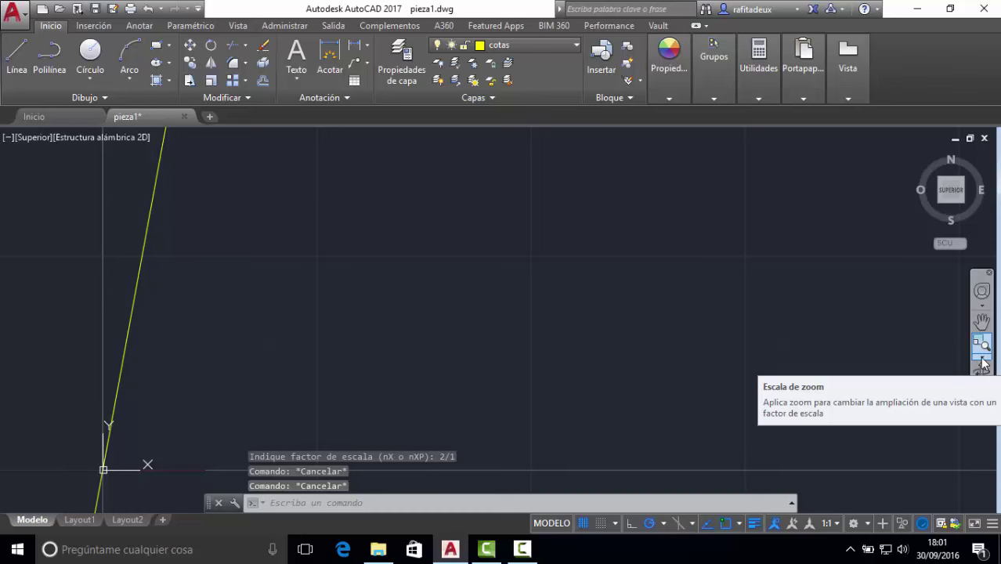
click(981, 362)
click(908, 186)
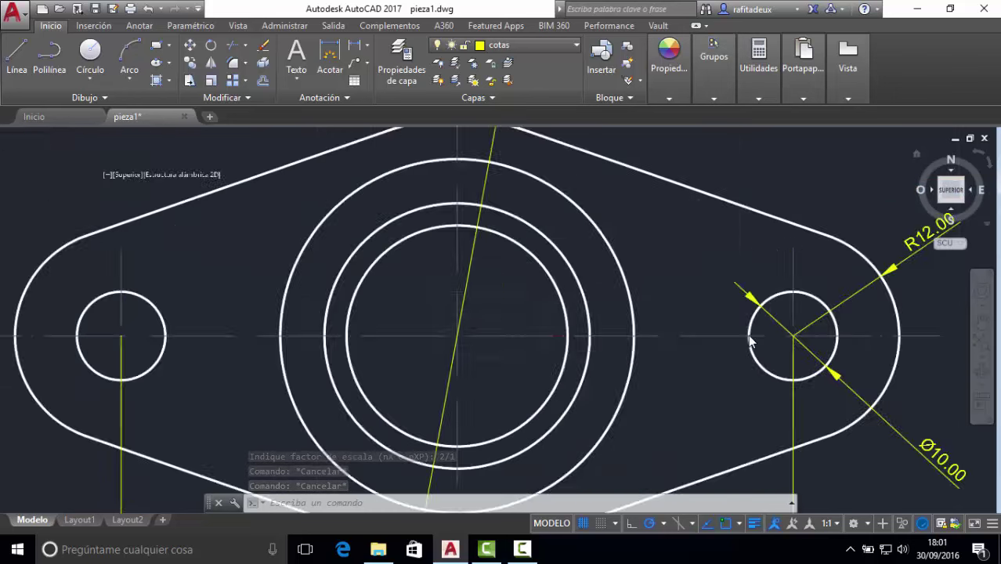
click(981, 361)
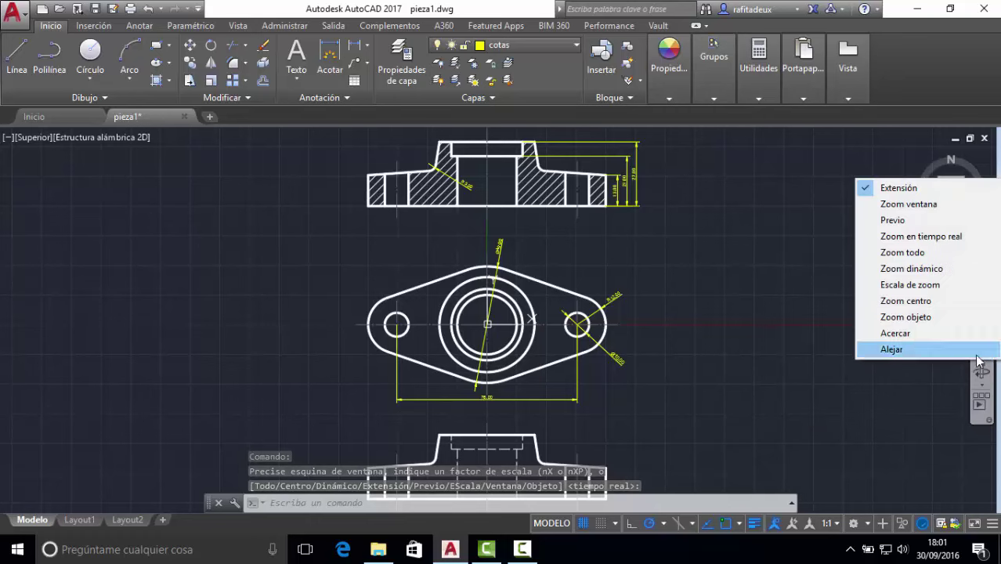
click(943, 285)
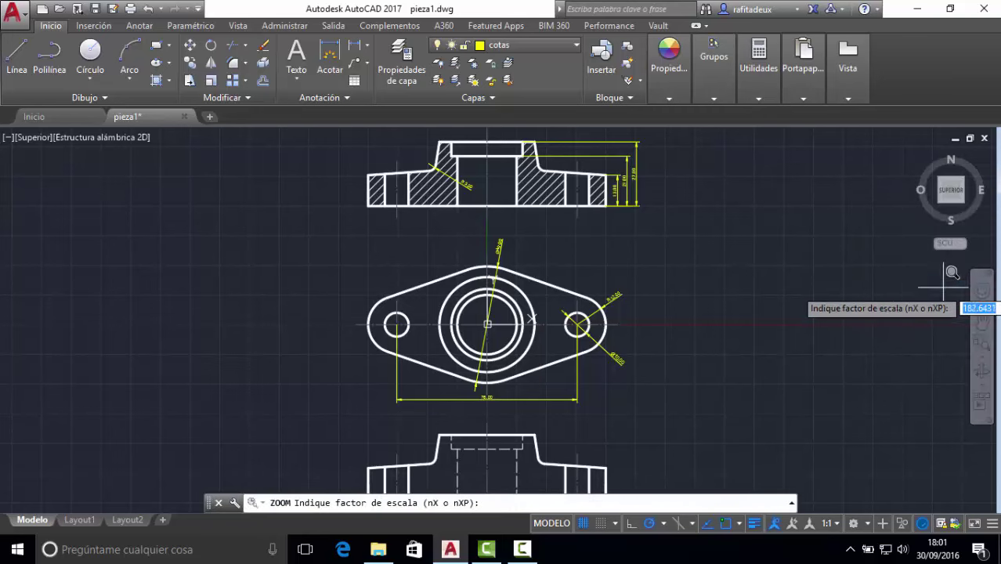
text(1)
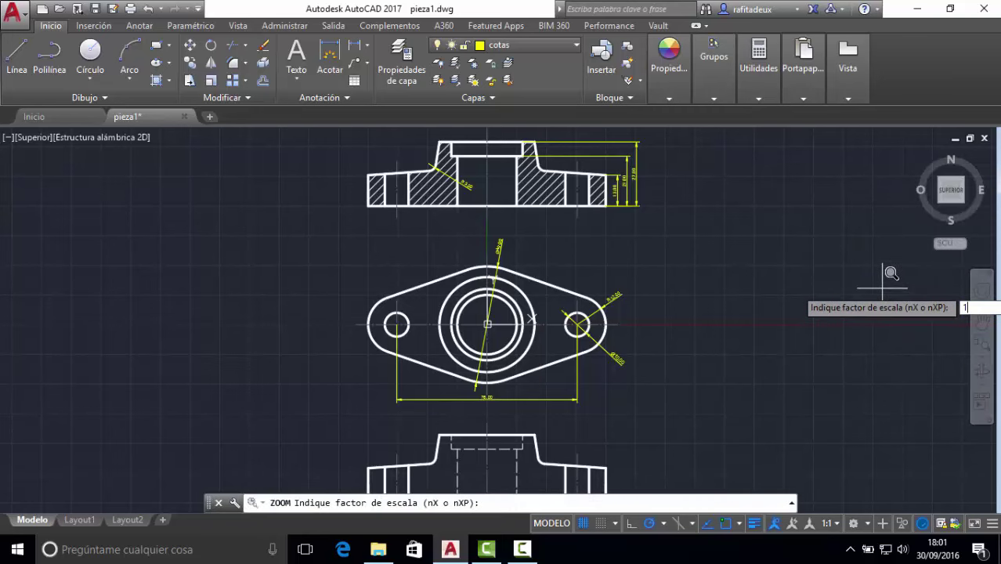
text(/2)
key(Return)
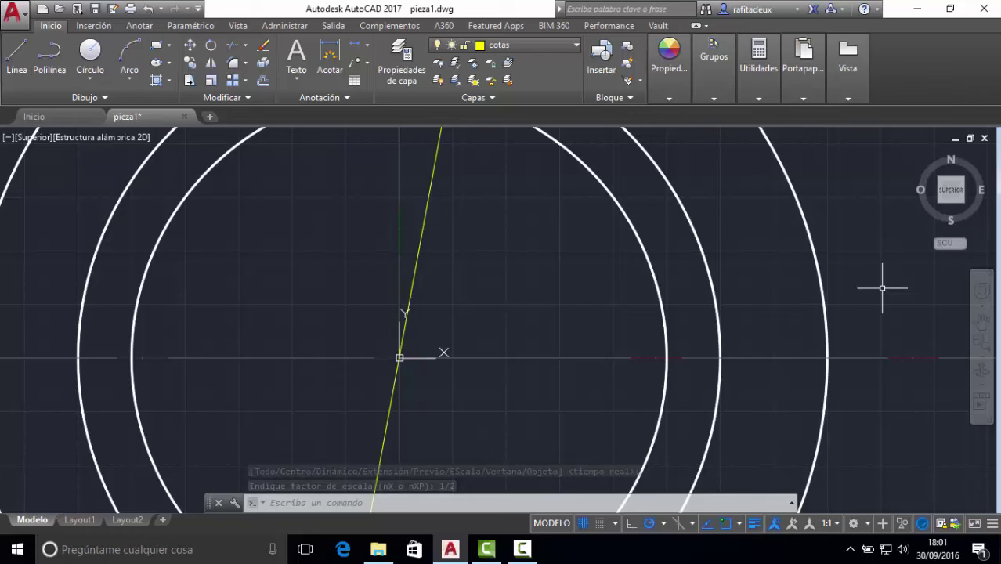
click(984, 356)
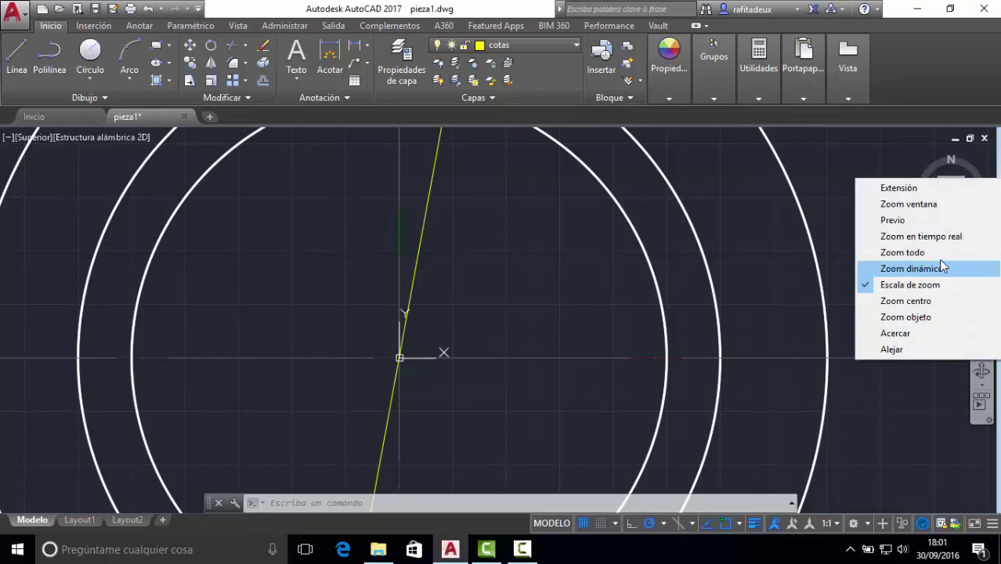
click(912, 190)
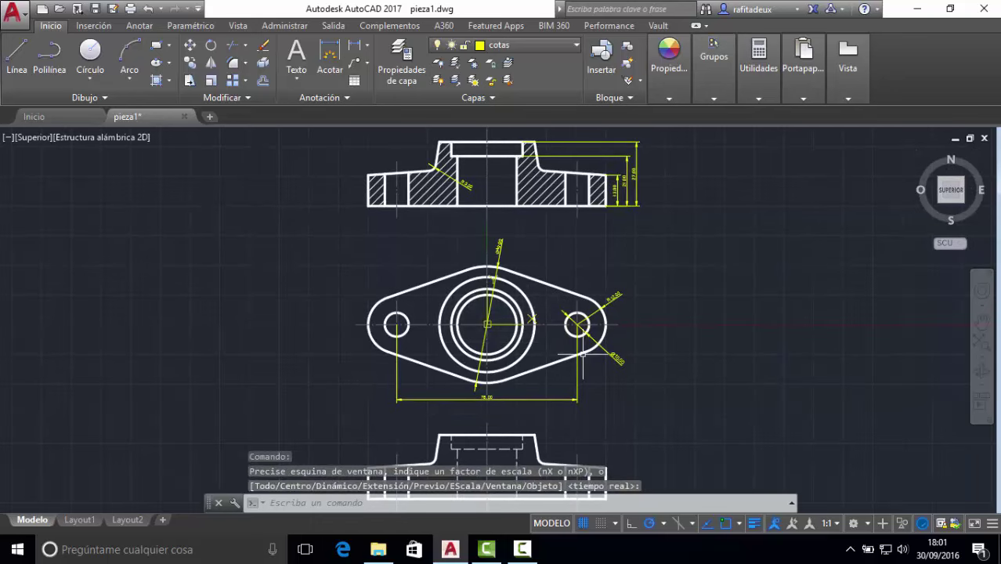
click(982, 360)
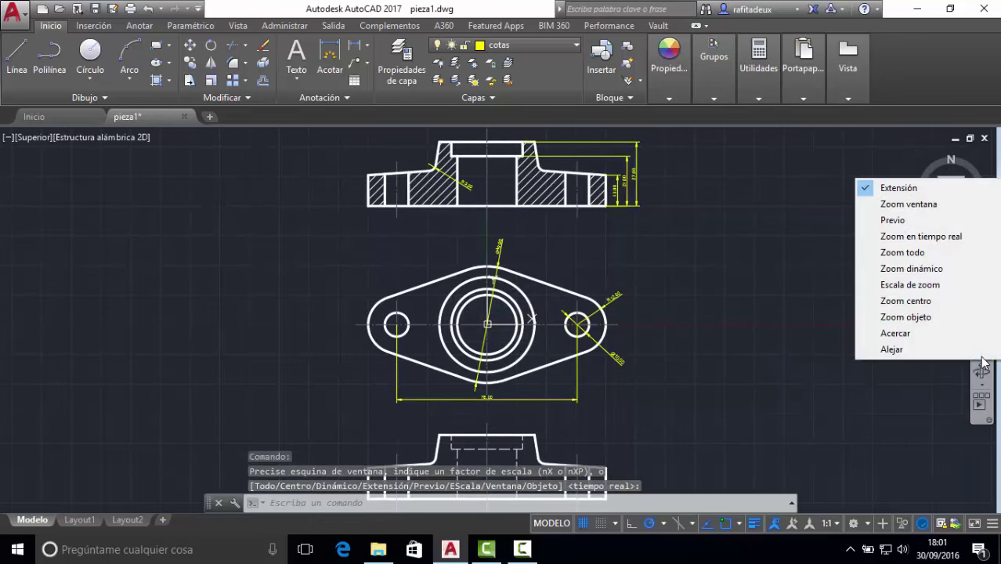
click(943, 288)
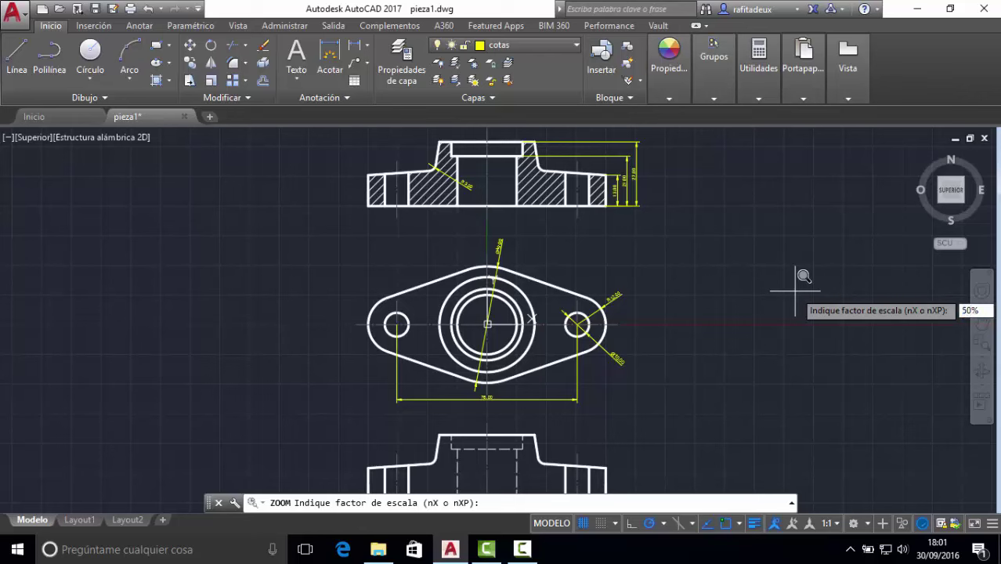
key(Return)
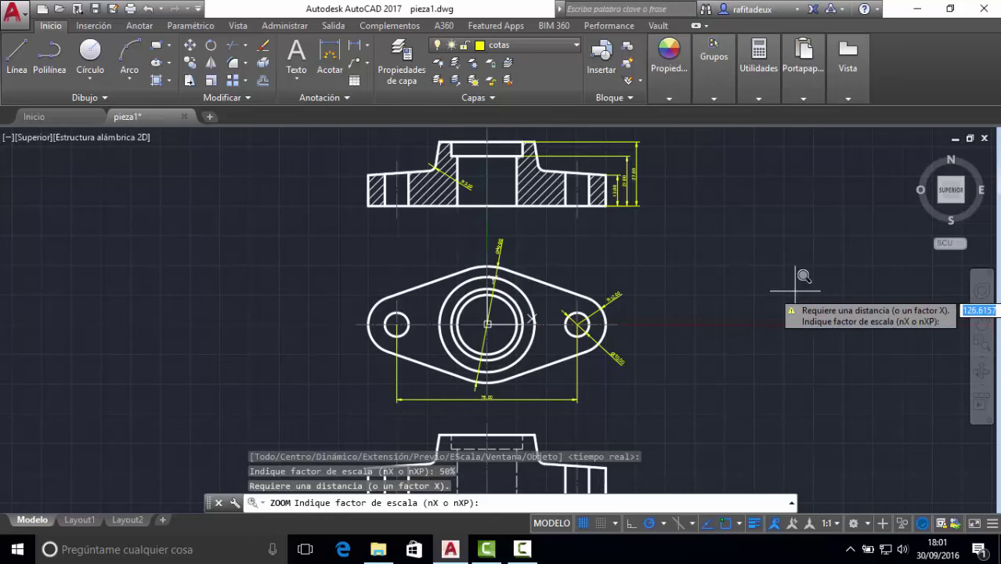
key(Escape)
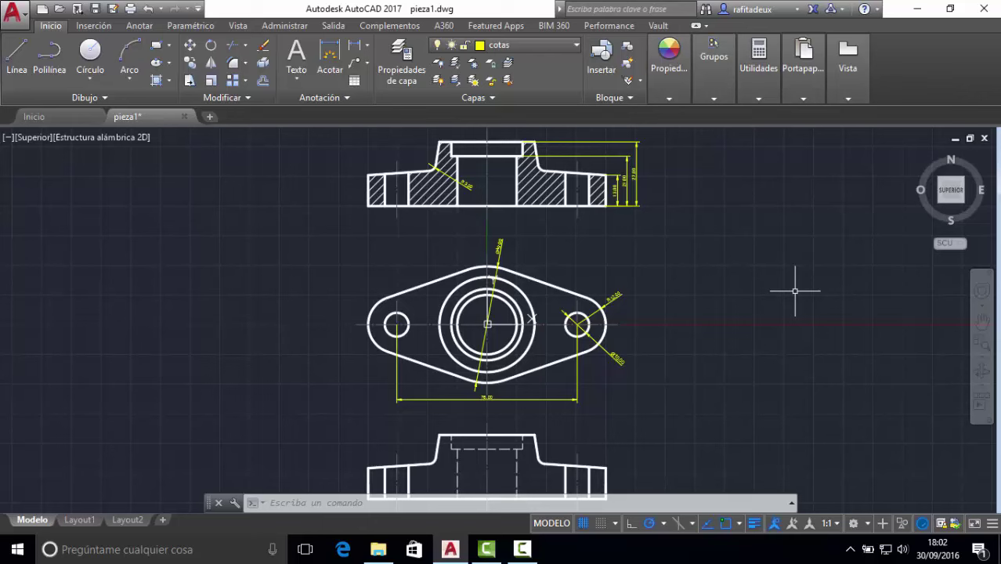
Step: Use a dynamic zoom to close in on one of the part's holes
click(981, 356)
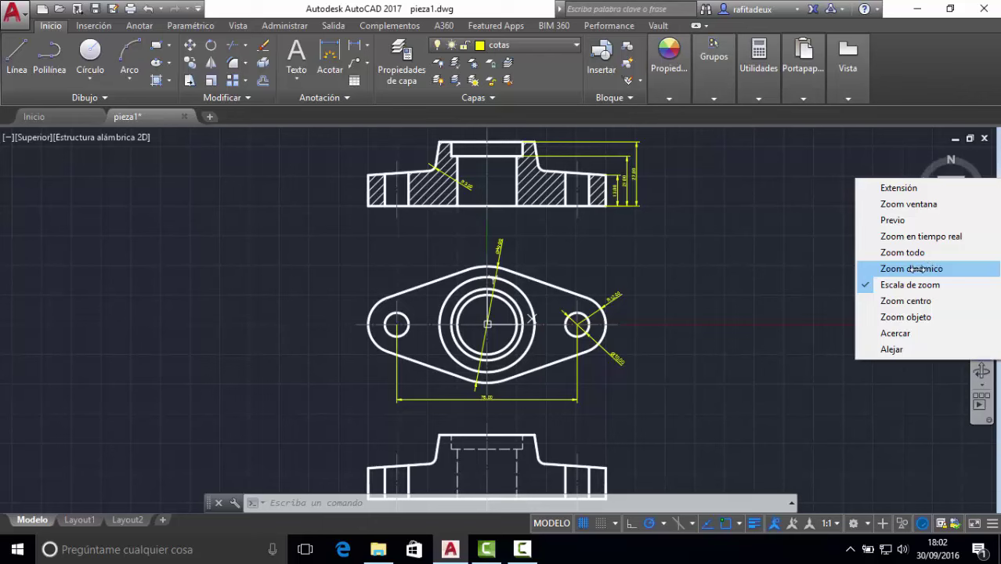
click(939, 269)
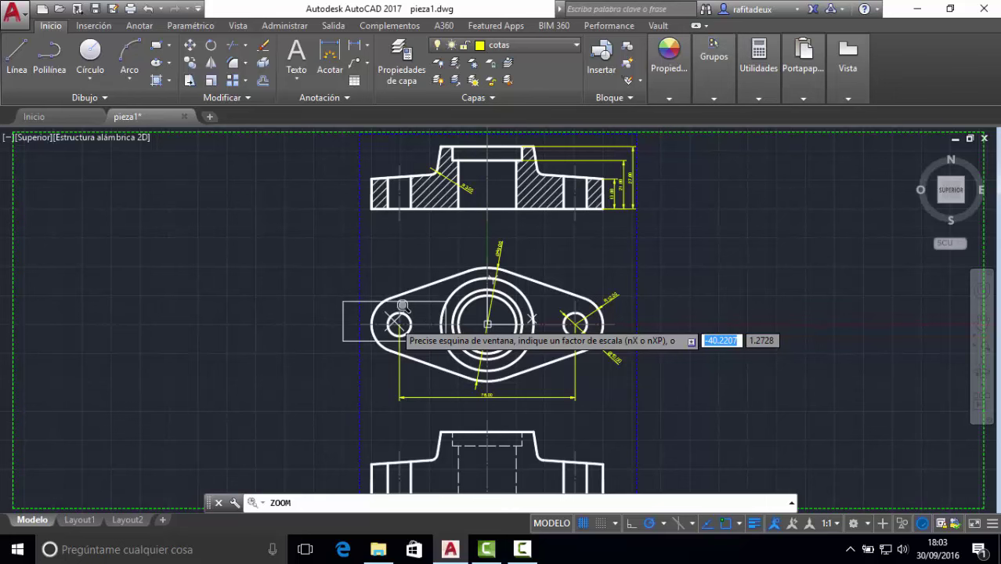
key(Return)
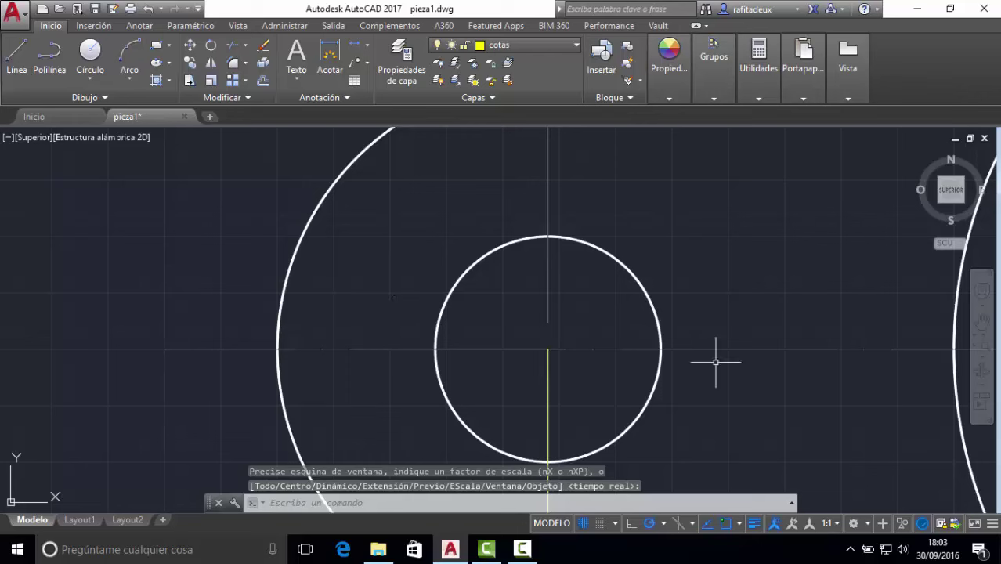
Step: Return to the full drawing with Zoom Extents, then start a dynamic zoom again
click(982, 359)
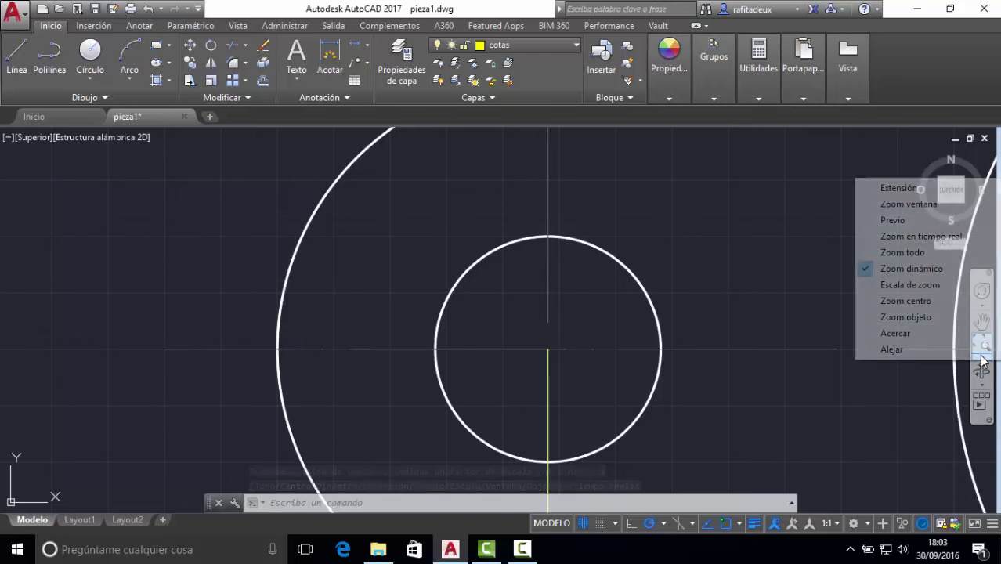
click(914, 189)
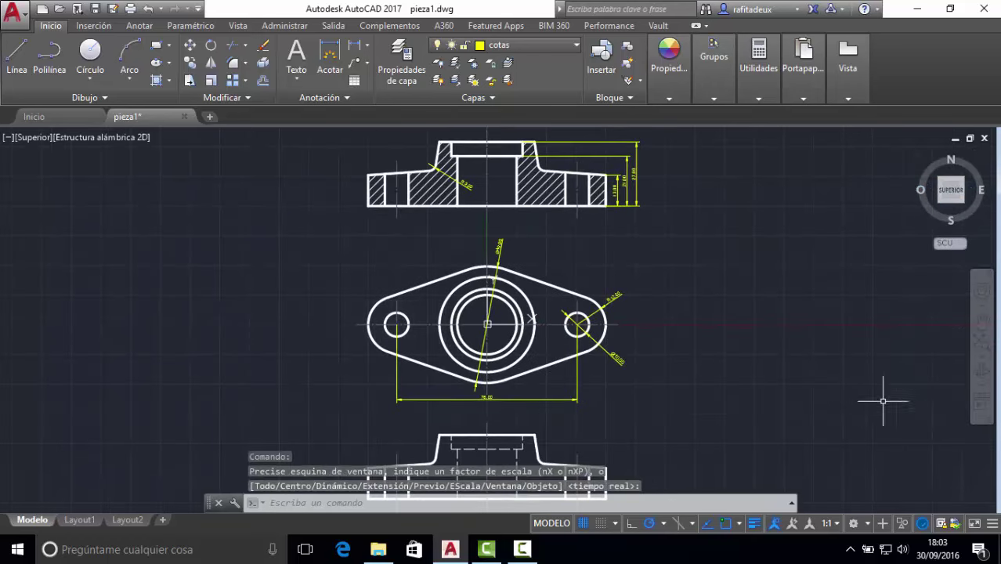
click(983, 359)
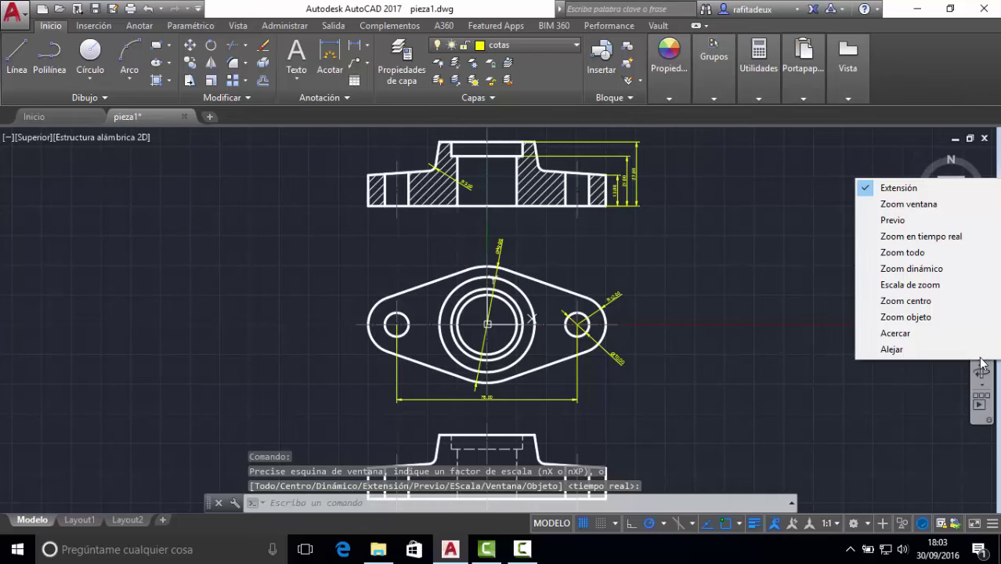
click(931, 269)
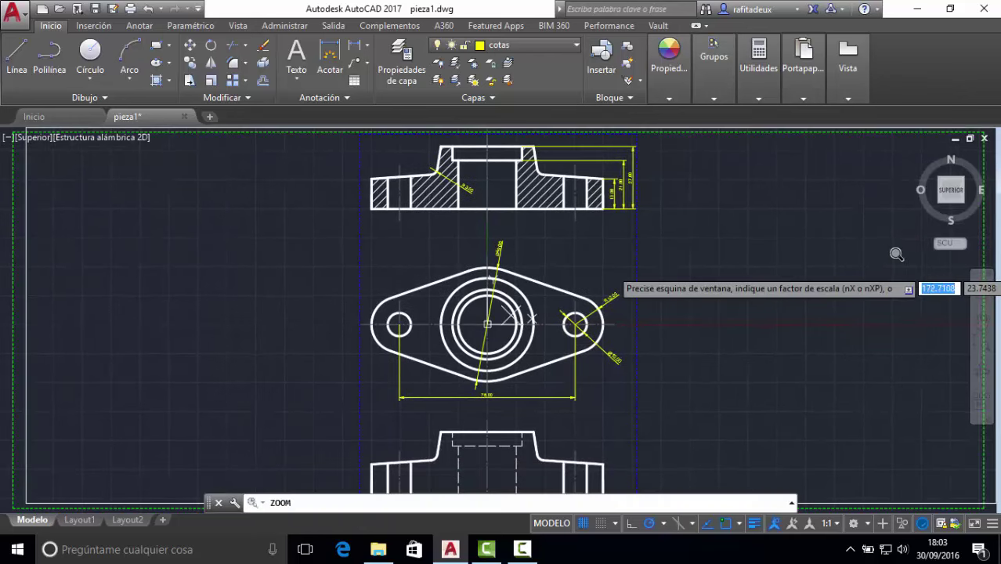
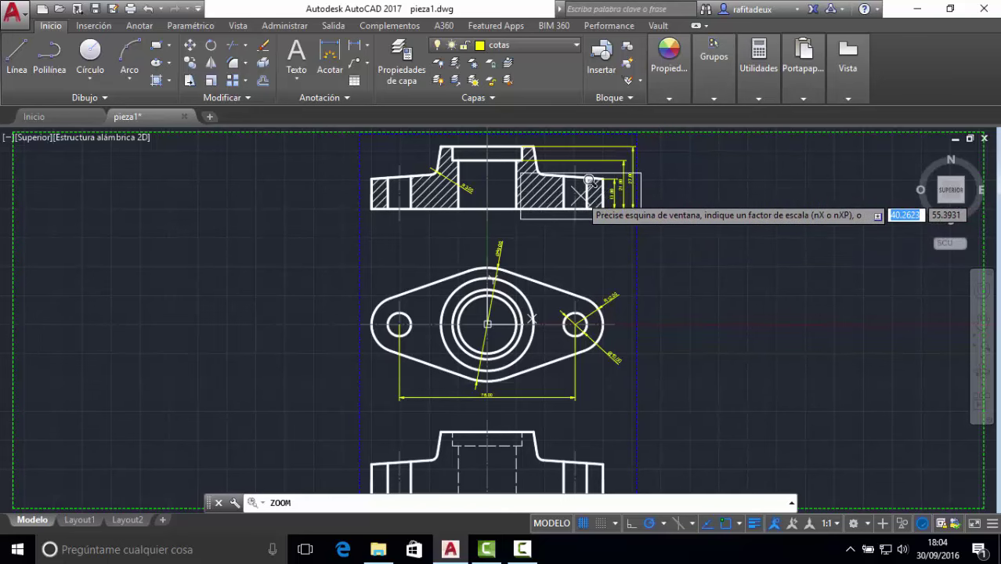
Step: Zoom in on the section's 13, 21 and 27 dimensions, then zoom to extents to show all views
click(589, 181)
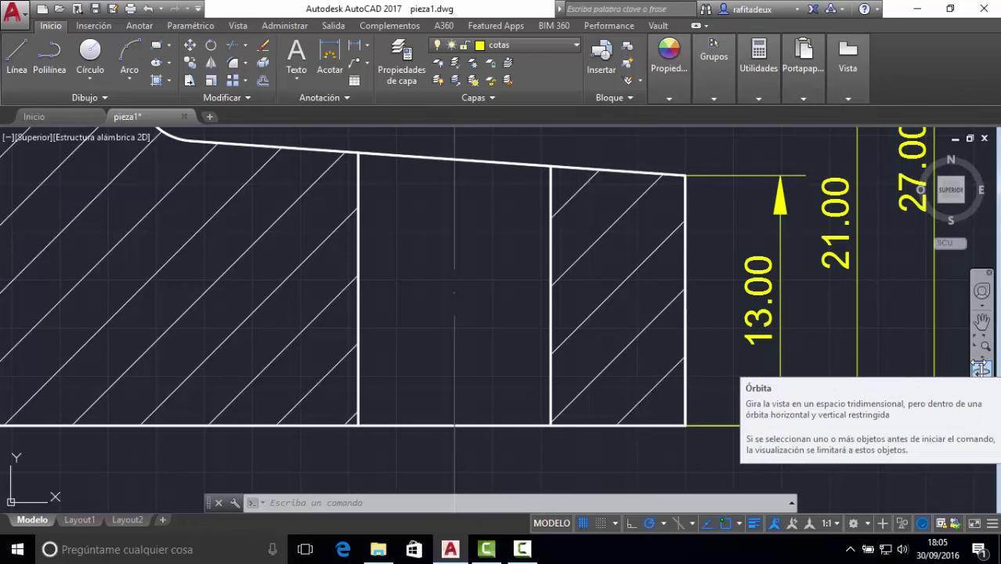
click(980, 354)
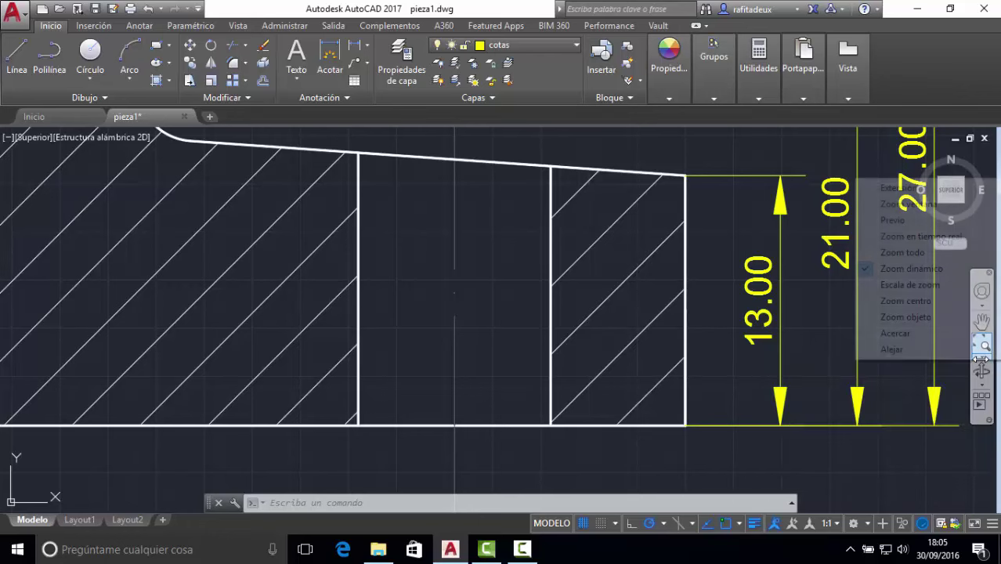
click(913, 189)
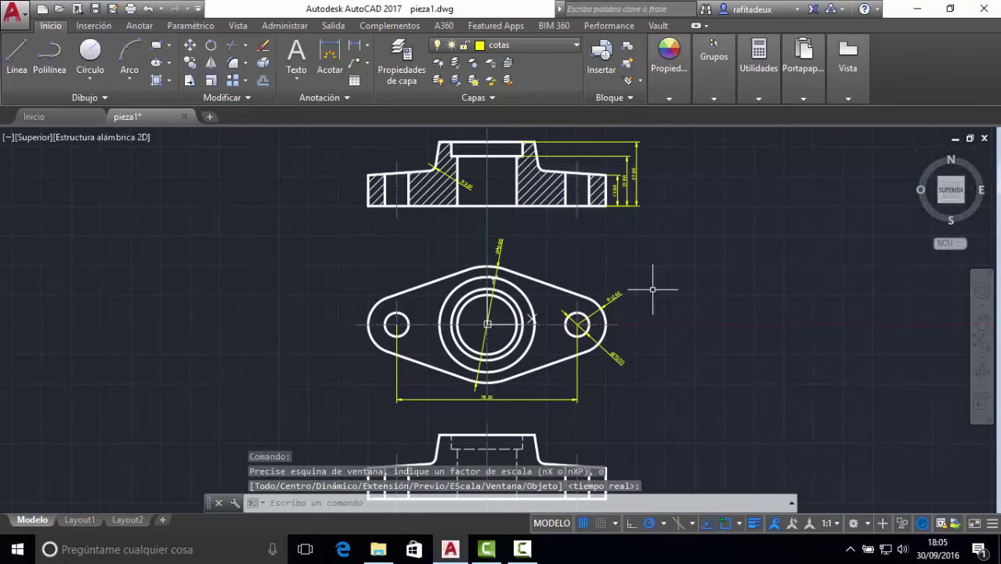
click(979, 356)
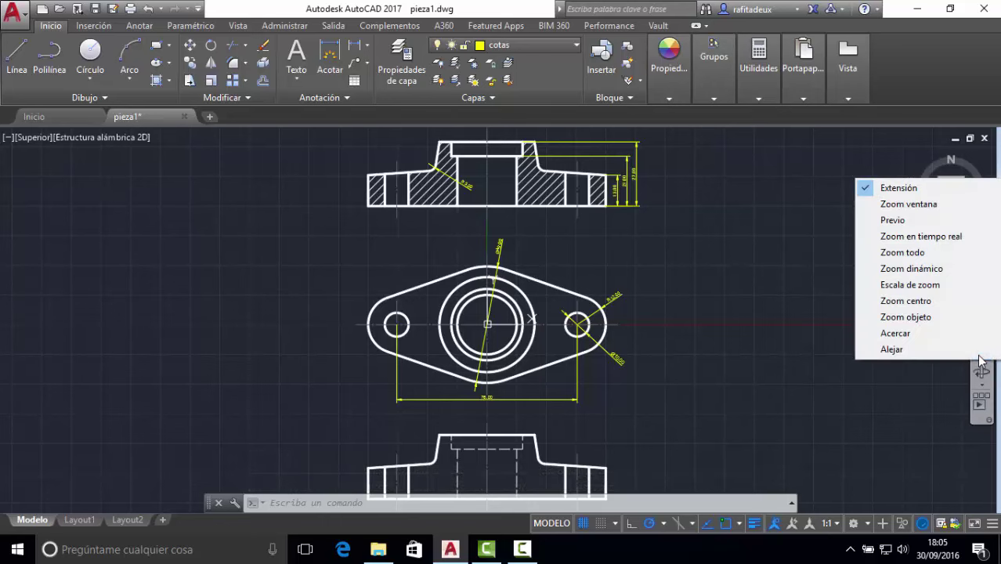
click(904, 388)
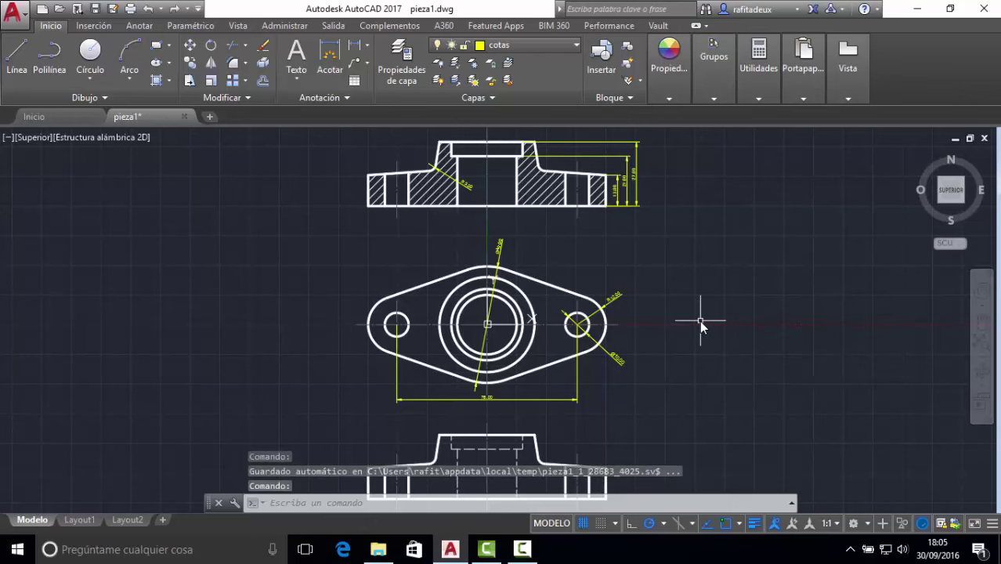
Step: Cancel the pending command and hide the navigation bar
key(Escape)
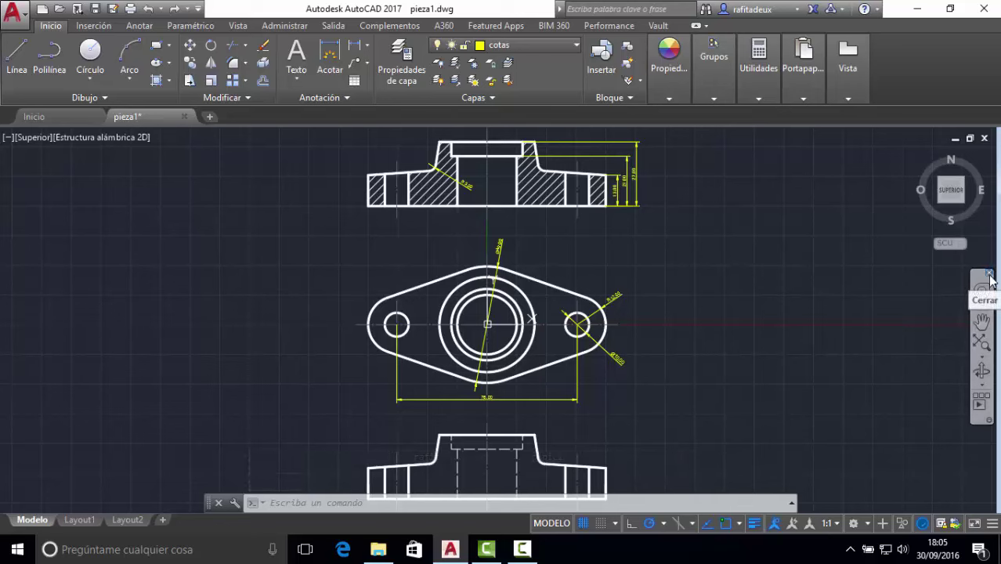
click(989, 274)
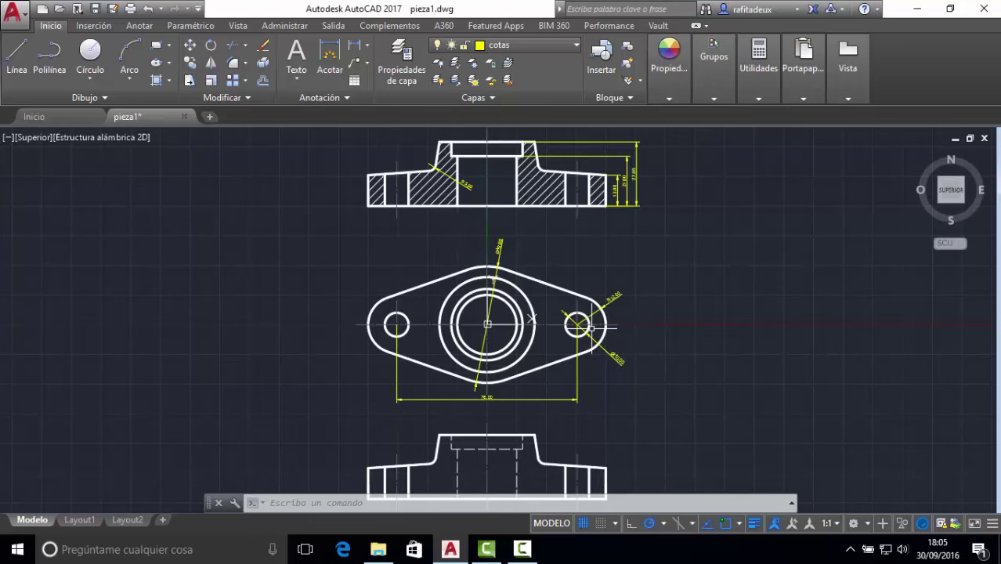
Step: Zoom in and out repeatedly to examine the section and plan views
scroll(591, 328, up, 5)
scroll(591, 328, up, 5)
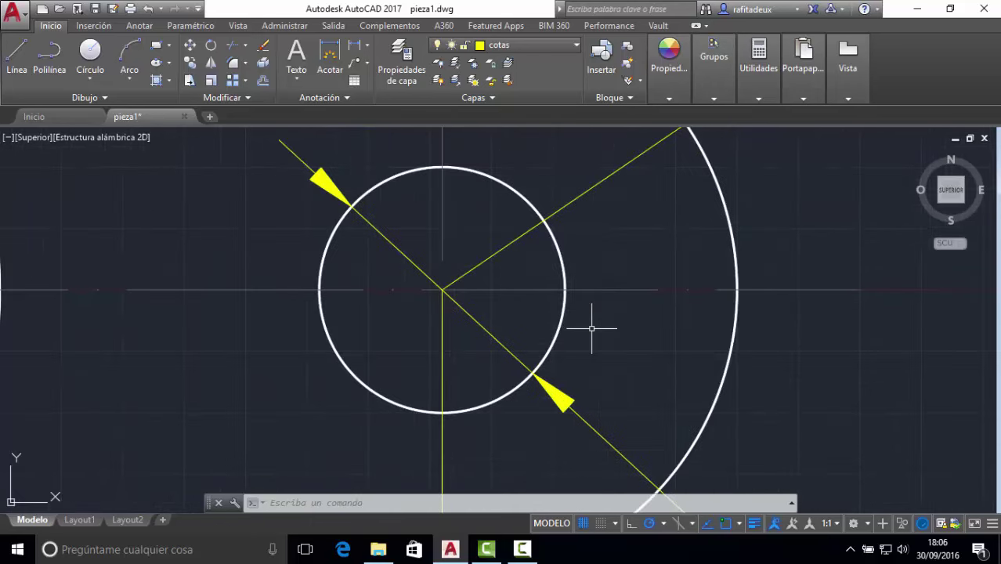
scroll(591, 328, down, 4)
scroll(591, 328, down, 5)
scroll(591, 328, down, 3)
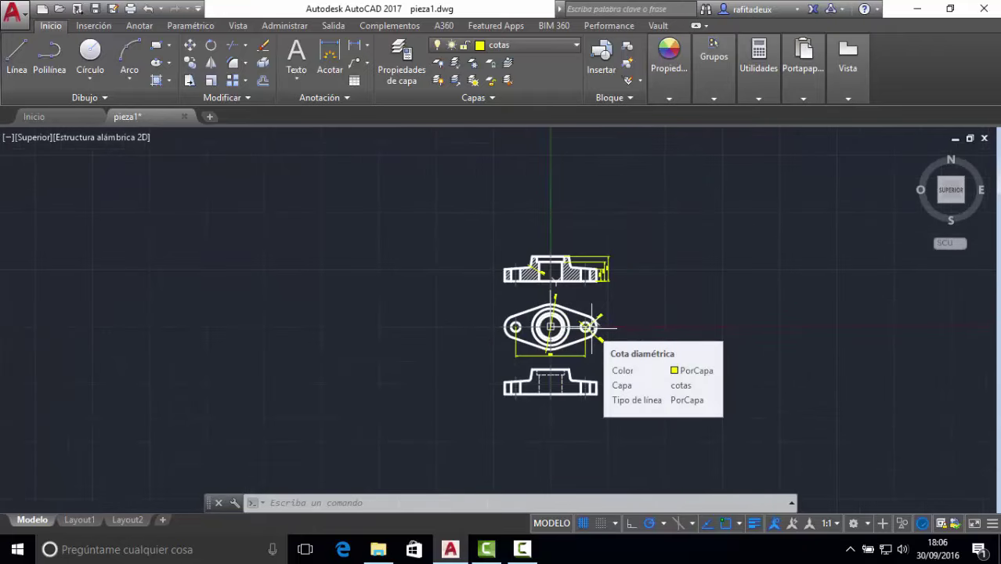
scroll(591, 328, up, 5)
scroll(591, 328, up, 4)
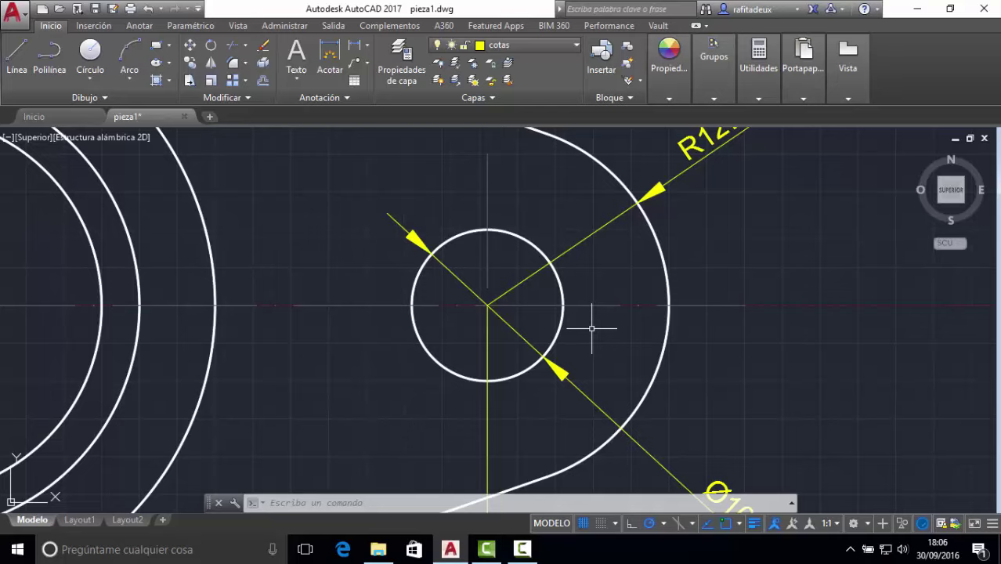
scroll(591, 328, down, 5)
scroll(591, 328, down, 4)
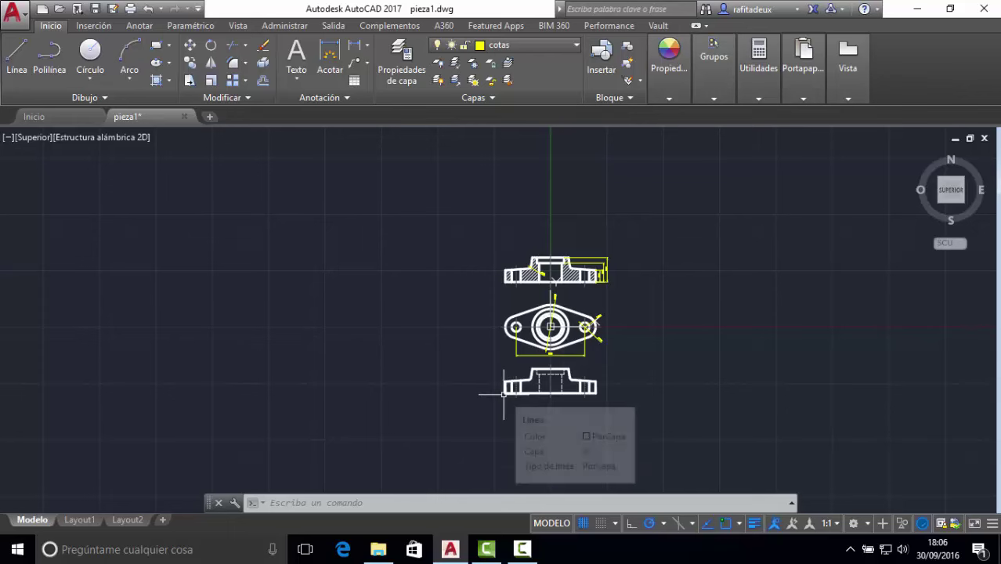
scroll(504, 393, up, 3)
scroll(504, 394, up, 4)
scroll(503, 393, up, 3)
scroll(503, 394, up, 2)
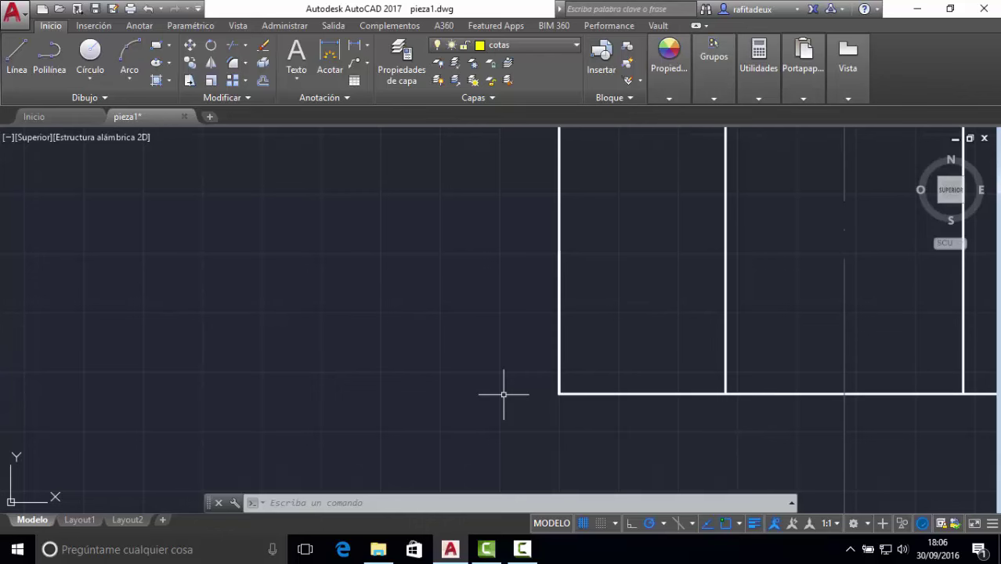
scroll(504, 394, down, 2)
scroll(504, 394, down, 3)
scroll(503, 393, down, 4)
scroll(504, 394, down, 2)
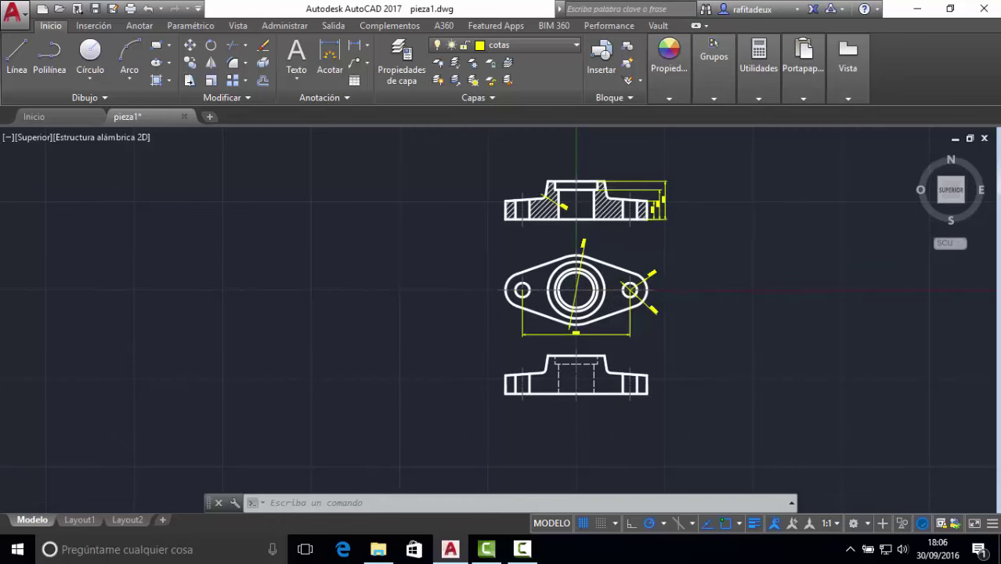
scroll(669, 182, up, 3)
scroll(669, 182, up, 4)
scroll(670, 182, up, 1)
scroll(670, 182, up, 2)
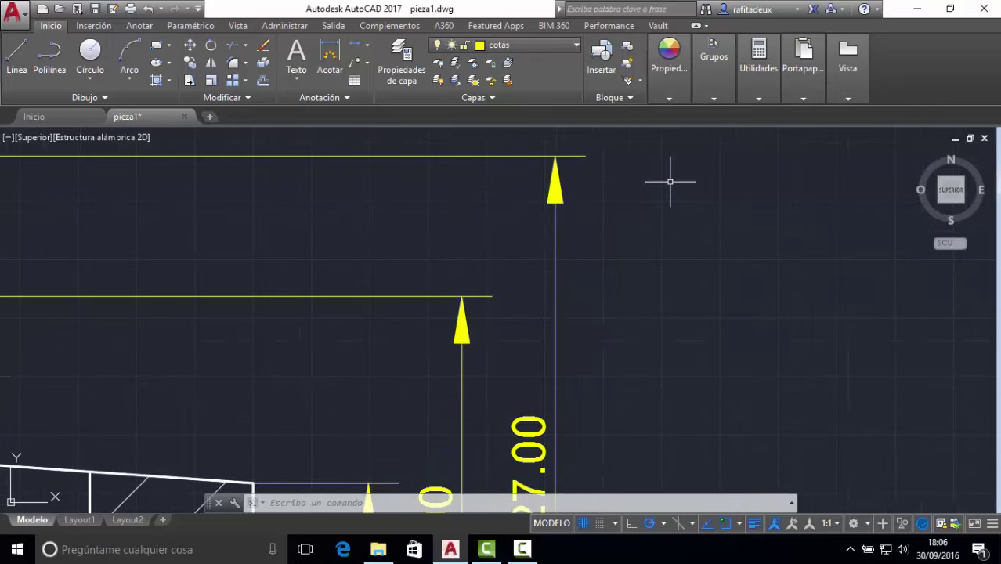
scroll(669, 182, down, 4)
scroll(670, 182, down, 2)
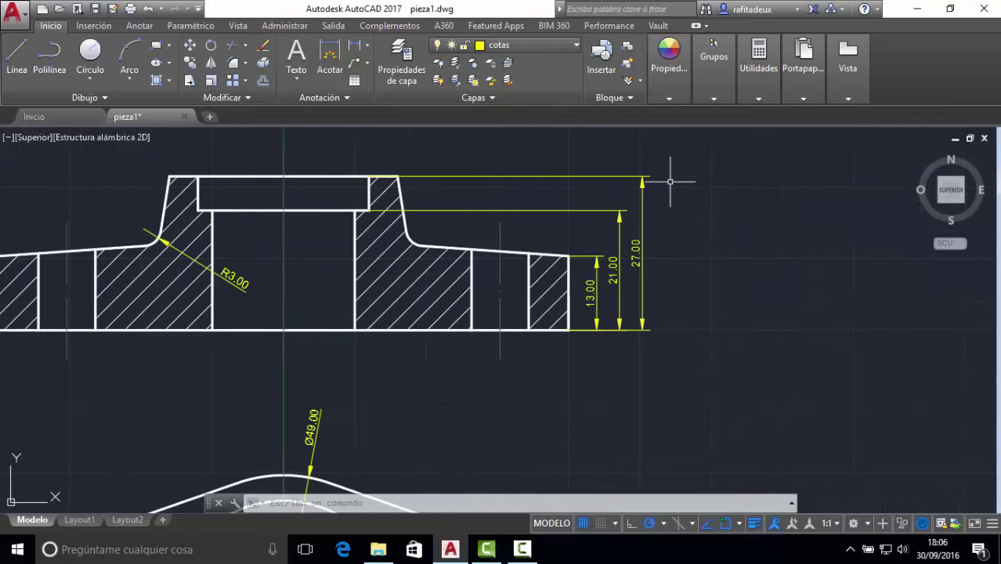
scroll(669, 182, down, 4)
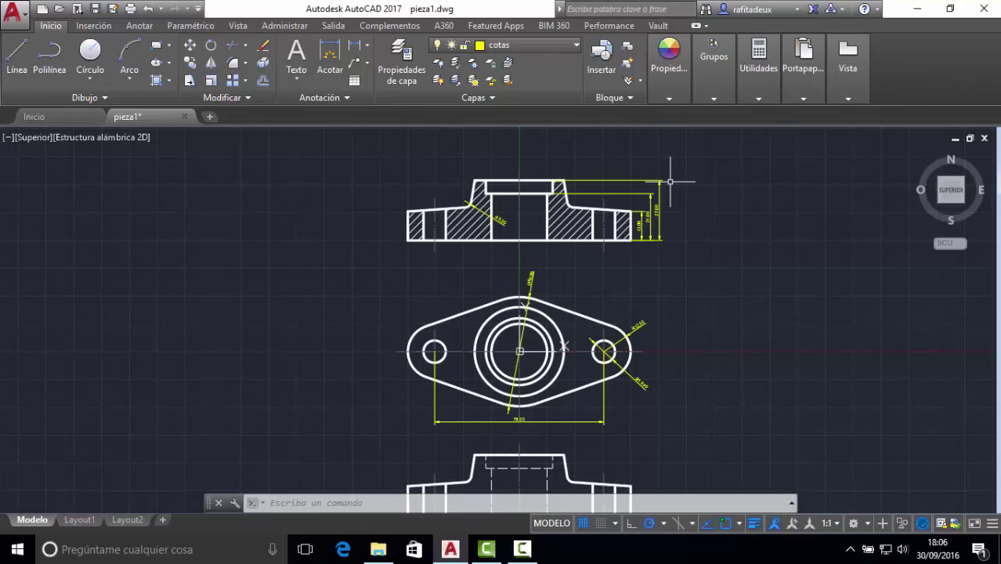
scroll(669, 182, up, 3)
scroll(670, 181, up, 4)
scroll(669, 182, down, 4)
scroll(670, 181, down, 3)
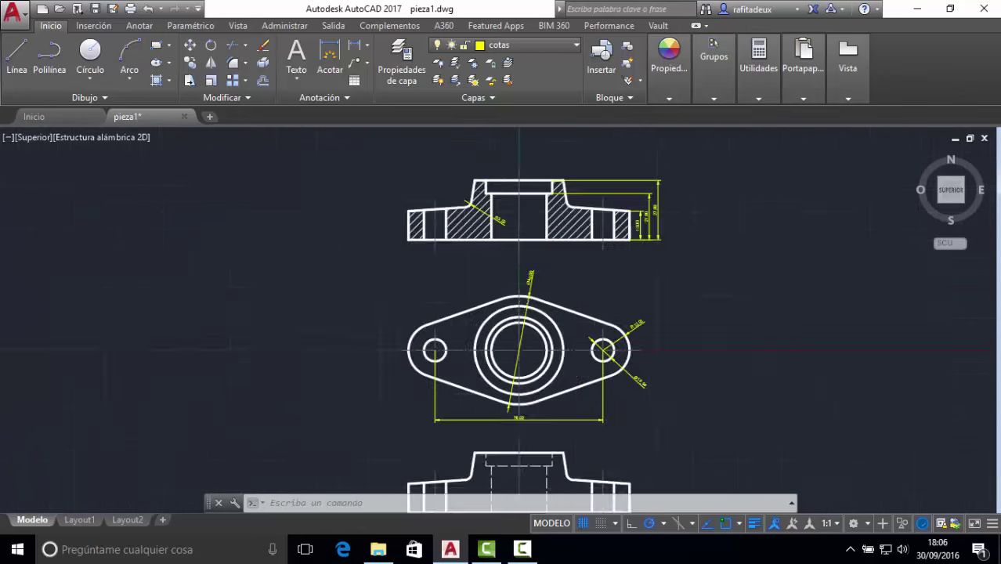
scroll(669, 182, down, 3)
scroll(669, 182, up, 6)
scroll(669, 182, up, 3)
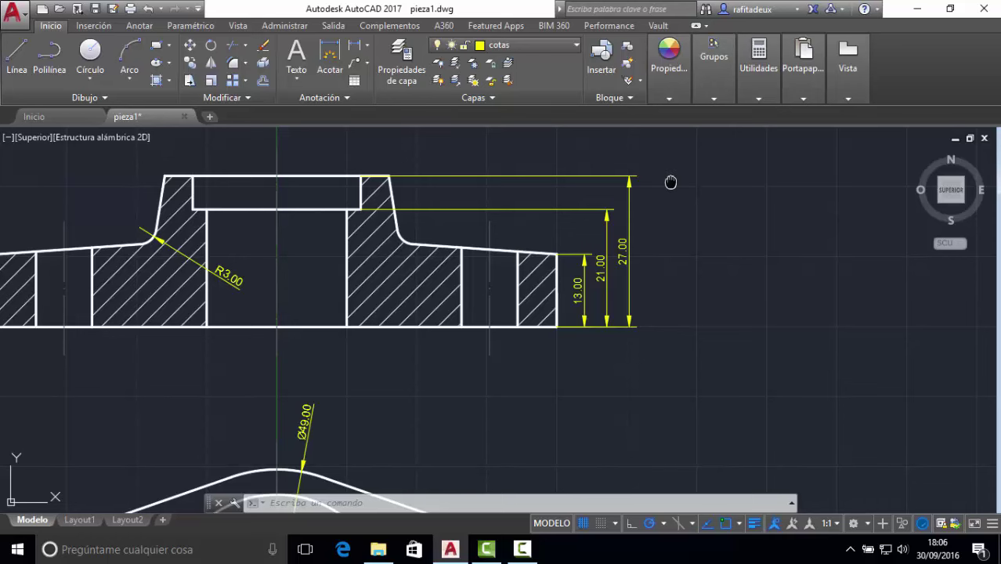
Step: Pan and zoom until the hatched section view sits centred above the plan view
mouse_move(670, 182)
middle_down()
mouse_move(612, 228)
mouse_move(543, 351)
mouse_move(715, 161)
middle_up()
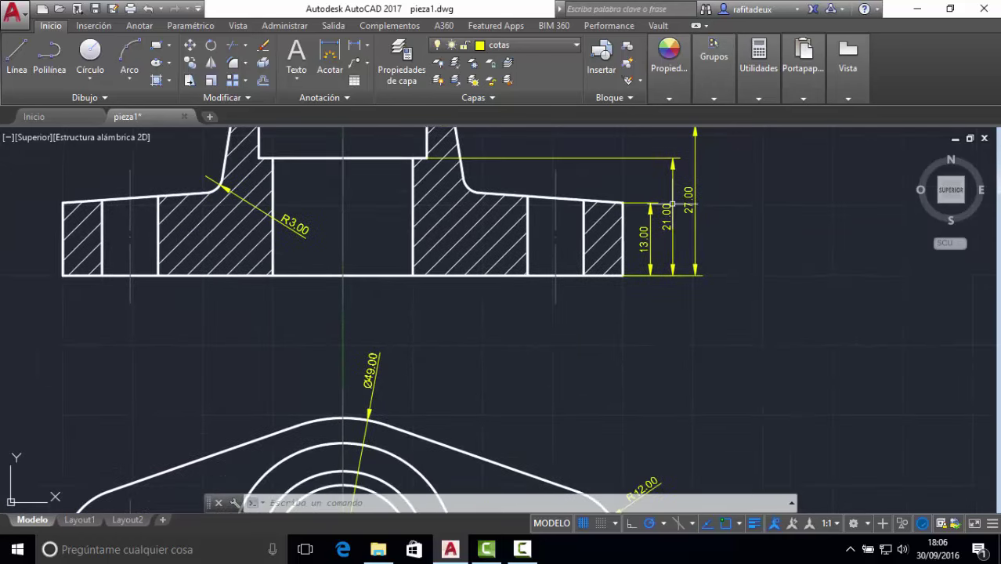
middle_drag(521, 364, 660, 152)
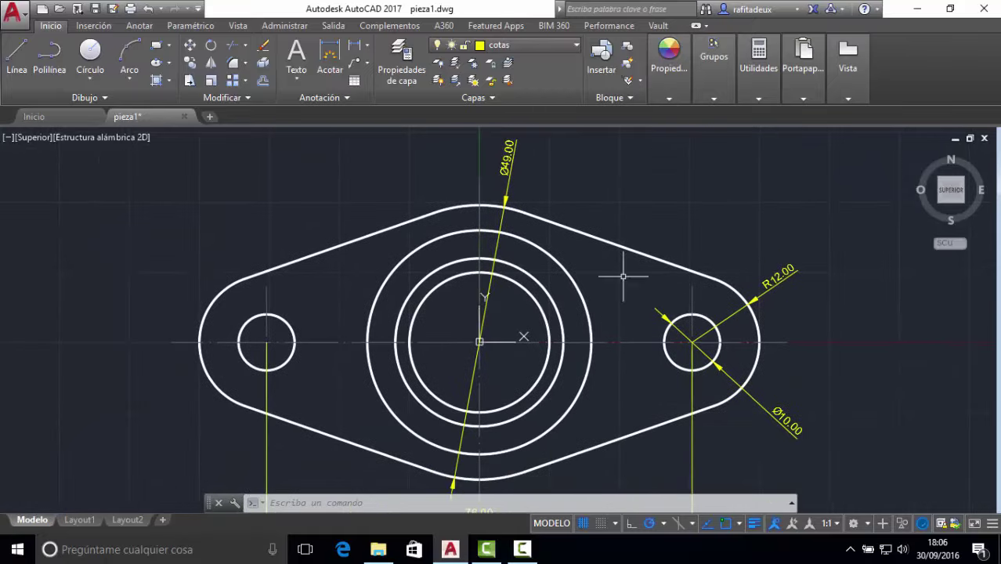
mouse_move(623, 275)
middle_down()
mouse_move(602, 347)
mouse_move(642, 233)
middle_up()
scroll(642, 232, down, 2)
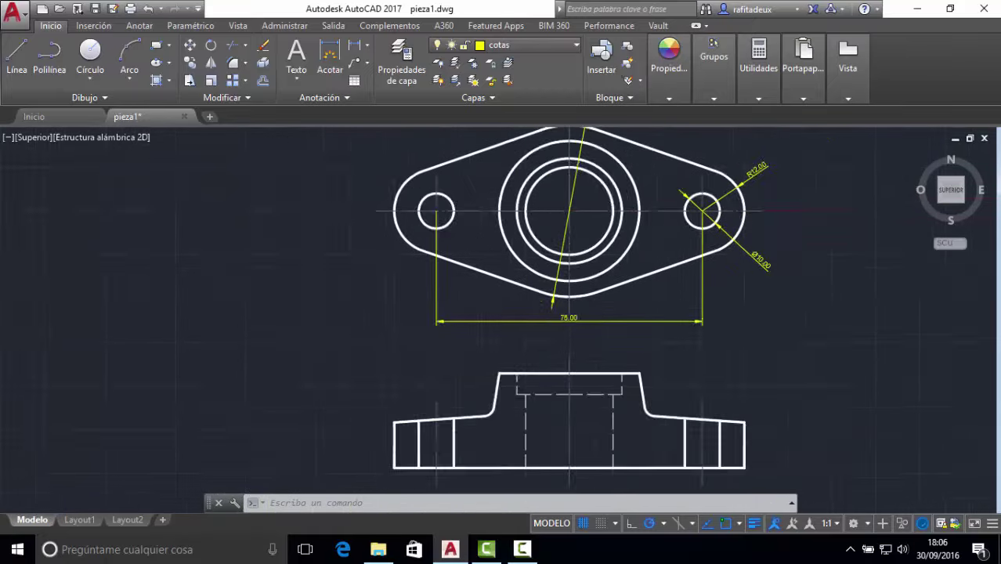
scroll(643, 232, down, 3)
mouse_move(649, 220)
middle_down()
mouse_move(595, 264)
mouse_move(476, 458)
mouse_move(458, 391)
middle_up()
scroll(523, 366, up, 4)
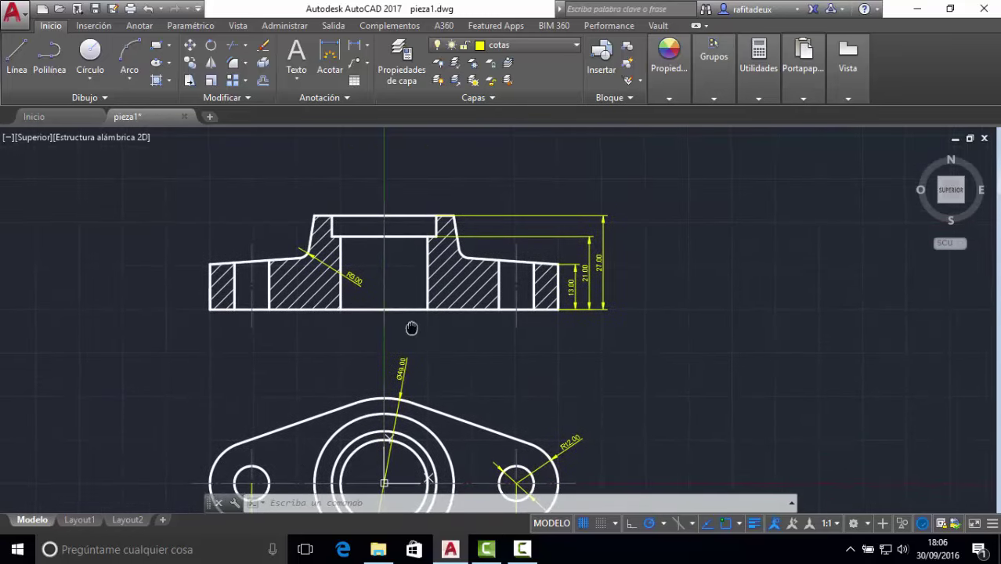
middle_drag(408, 331, 614, 335)
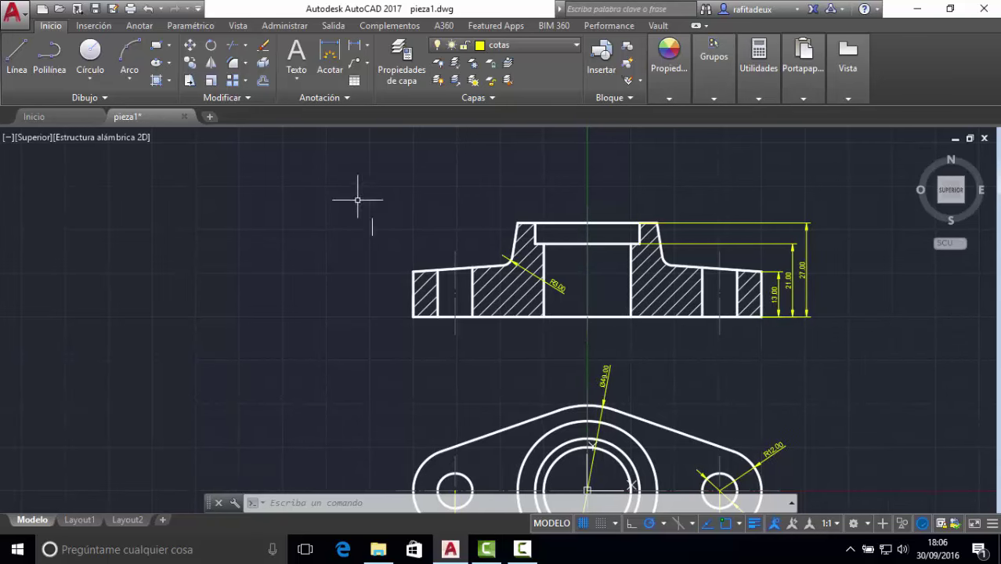
Step: Switch the navigation bar back on from the viewport menu and pan the drawing left and up
click(10, 138)
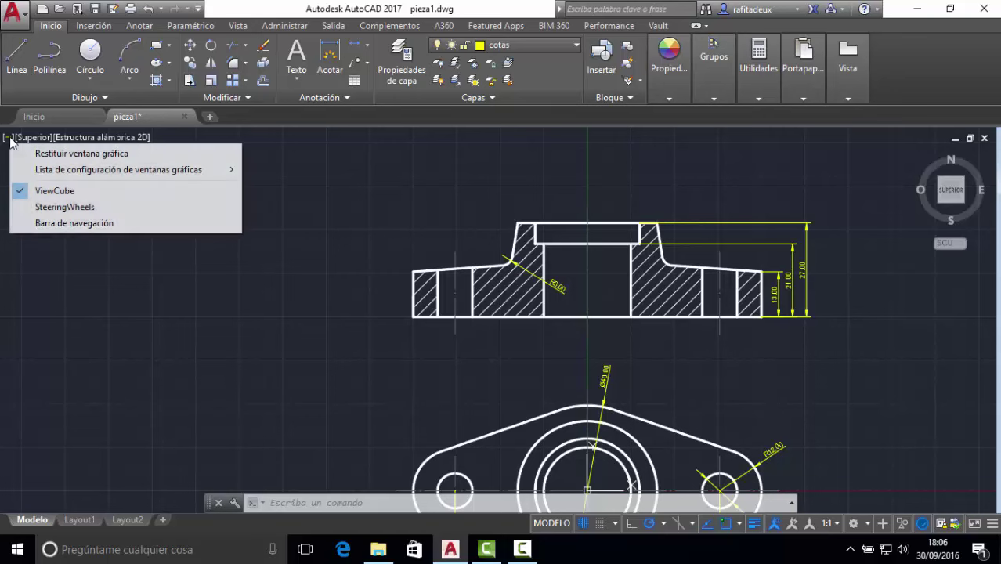
click(46, 210)
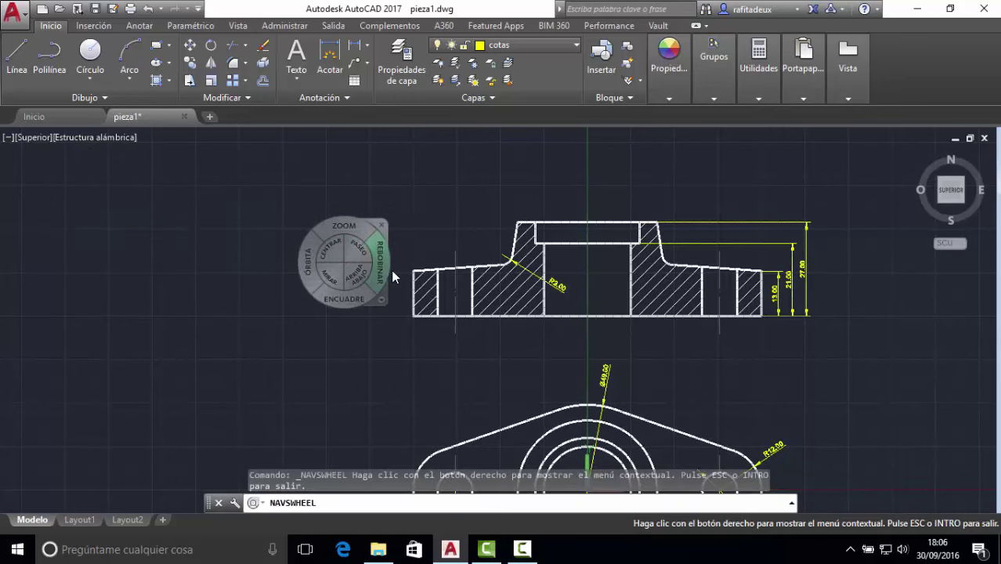
key(Escape)
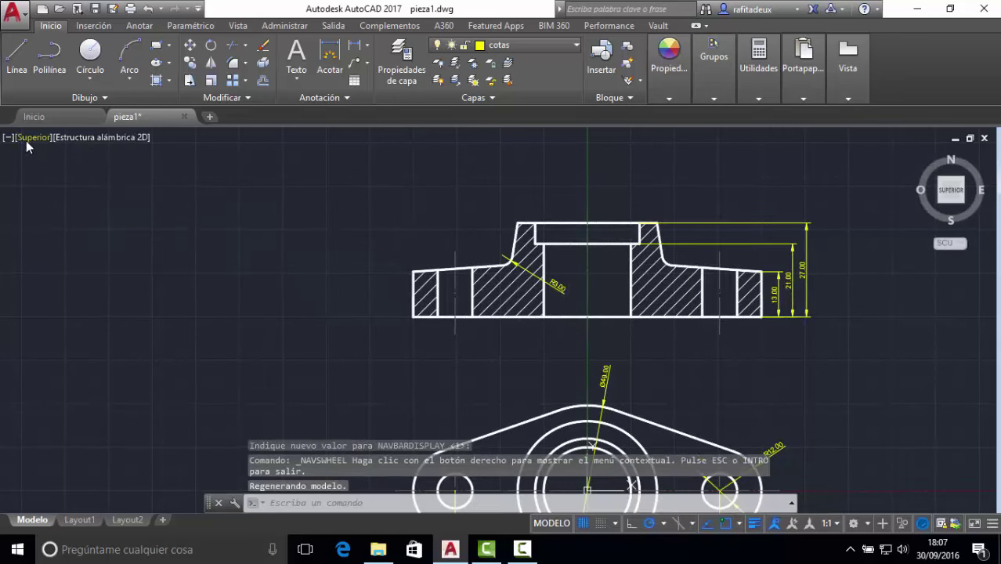
click(7, 138)
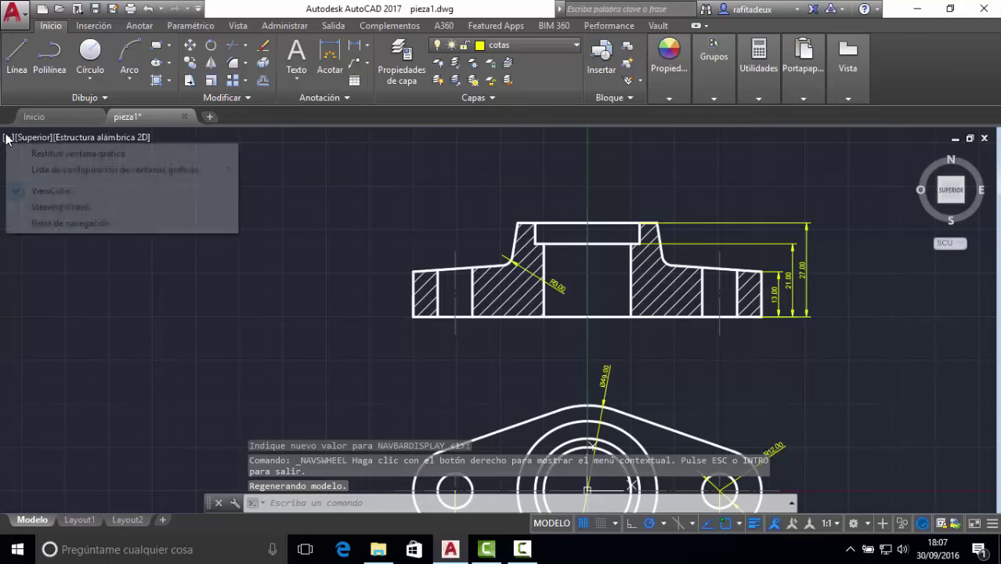
click(42, 224)
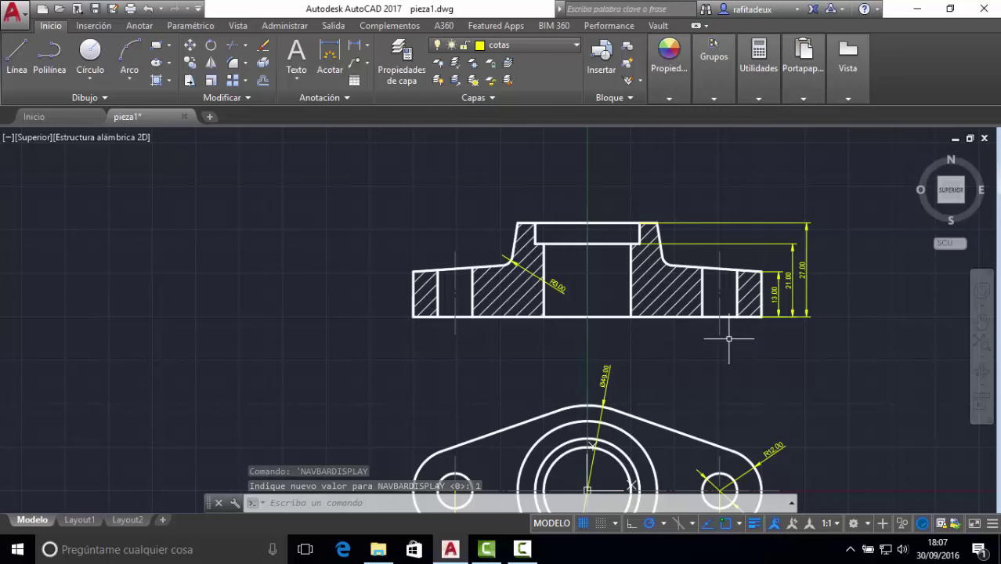
middle_drag(715, 347, 564, 304)
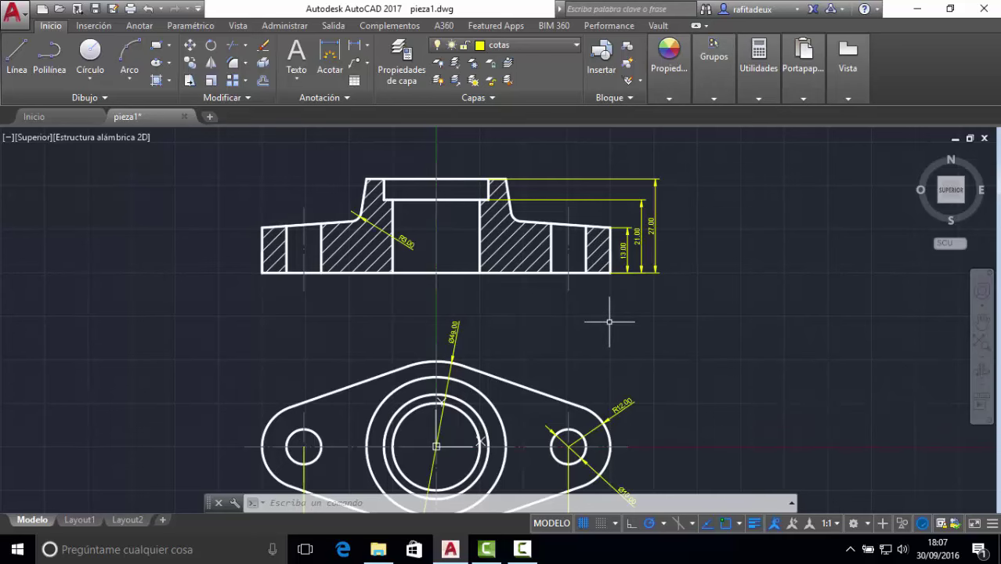
Step: Orbit the drawing in 3D to inspect the views, then restore the straight top view
mouse_move(481, 443)
shift+middle_down()
mouse_move(673, 212)
mouse_move(926, 216)
shift+middle_up()
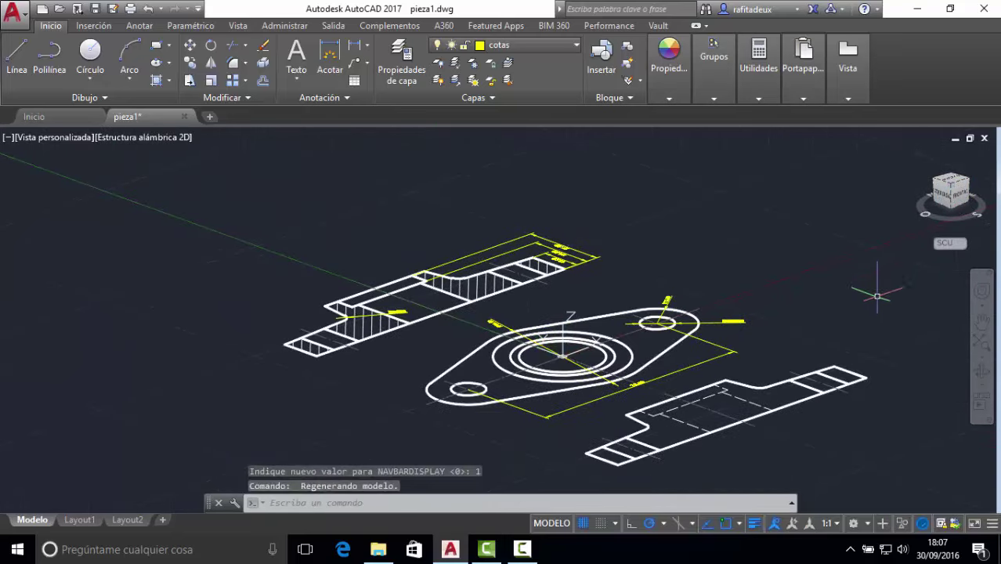
click(982, 378)
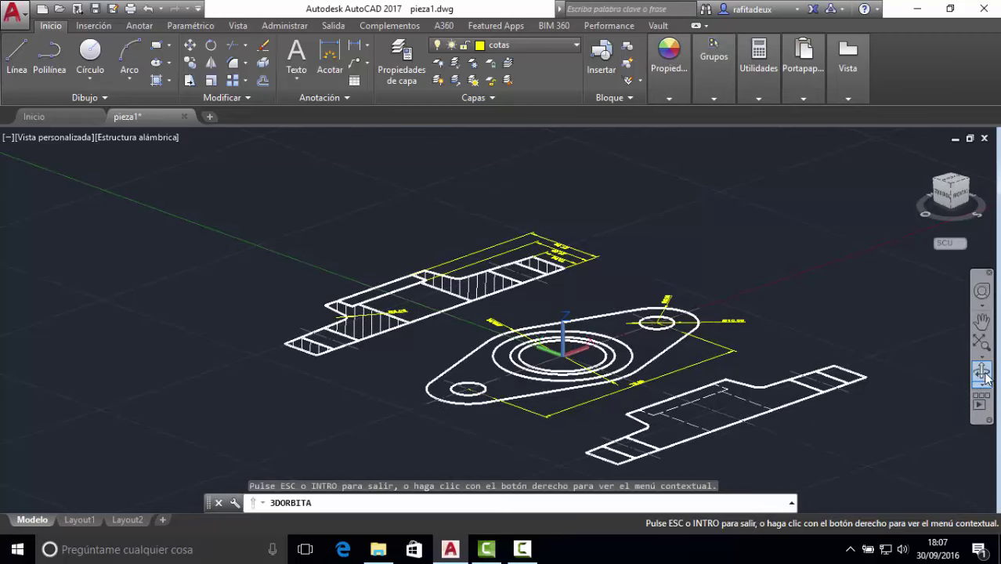
mouse_move(640, 290)
mouse_down()
mouse_move(544, 330)
mouse_move(659, 284)
mouse_move(632, 300)
mouse_up()
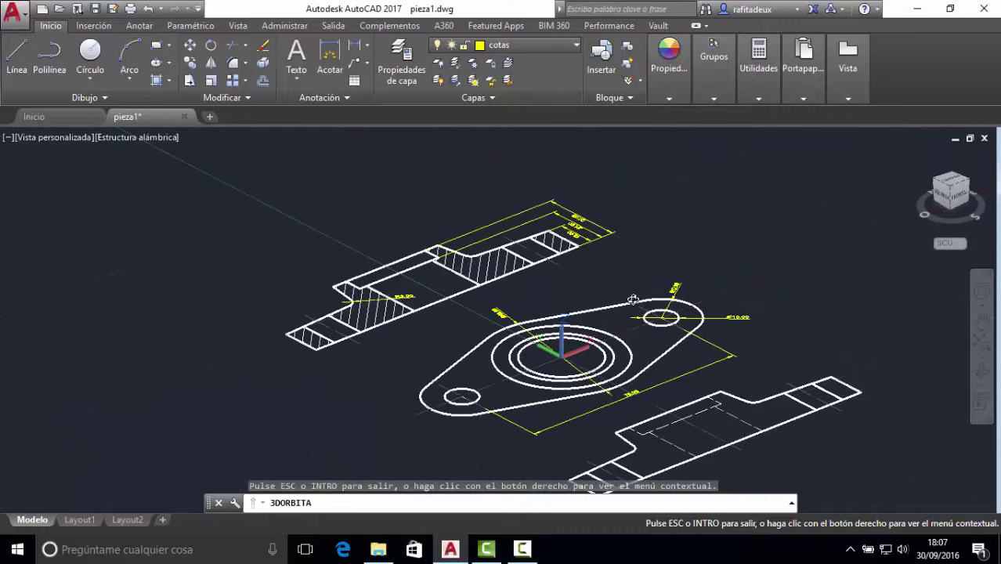
key(Escape)
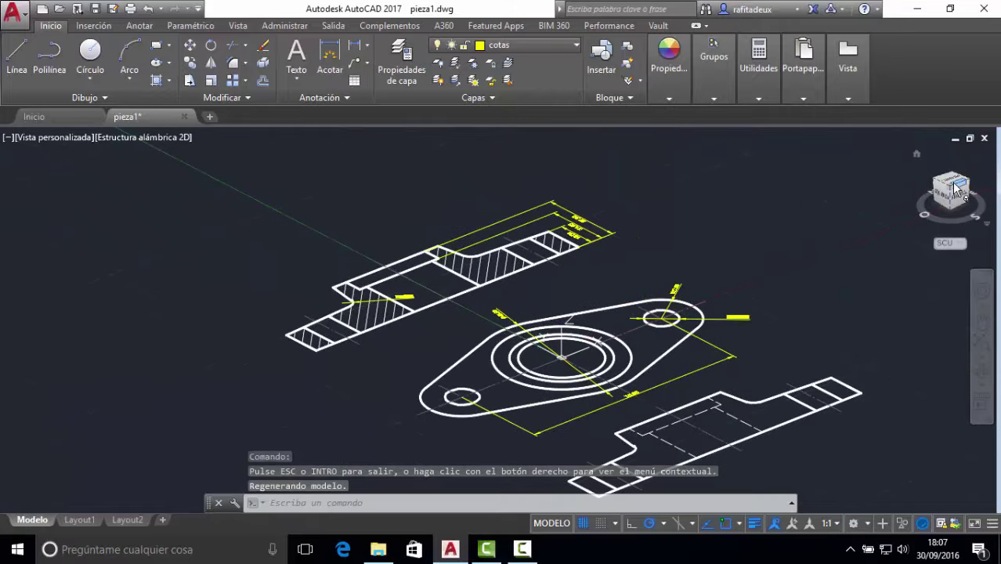
click(952, 185)
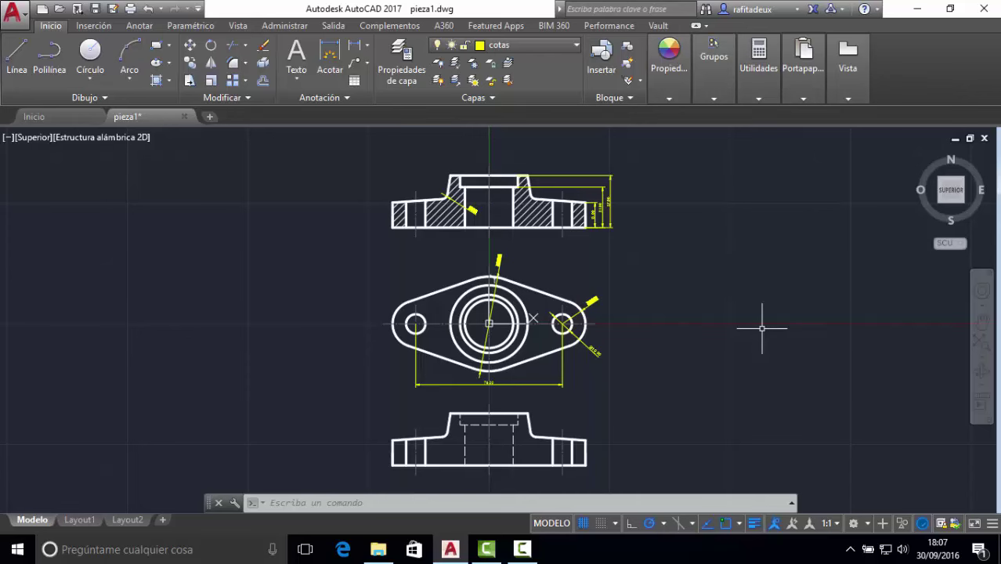
scroll(641, 346, down, 2)
scroll(641, 346, up, 4)
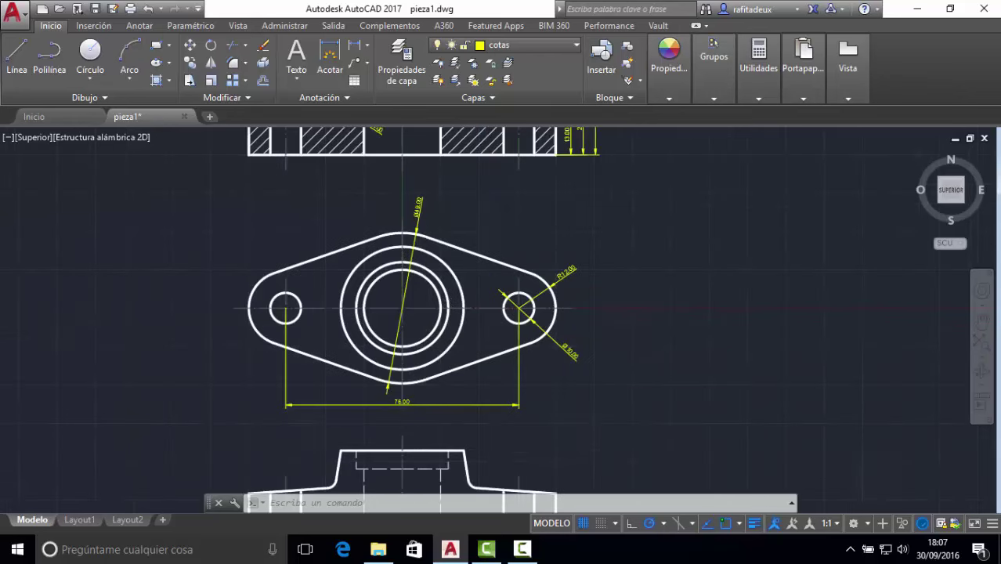
scroll(632, 353, down, 2)
scroll(632, 353, up, 2)
scroll(632, 353, down, 2)
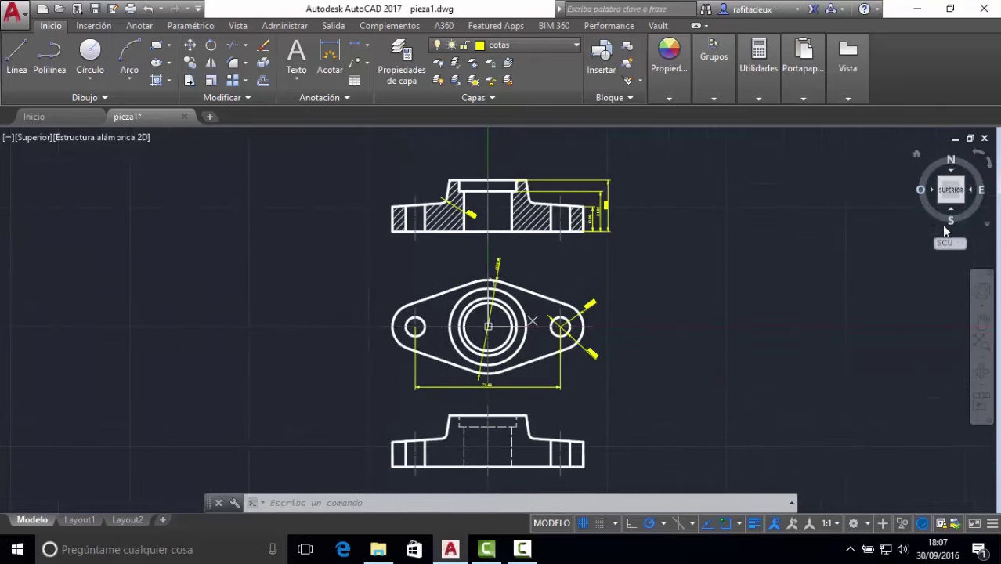
click(10, 138)
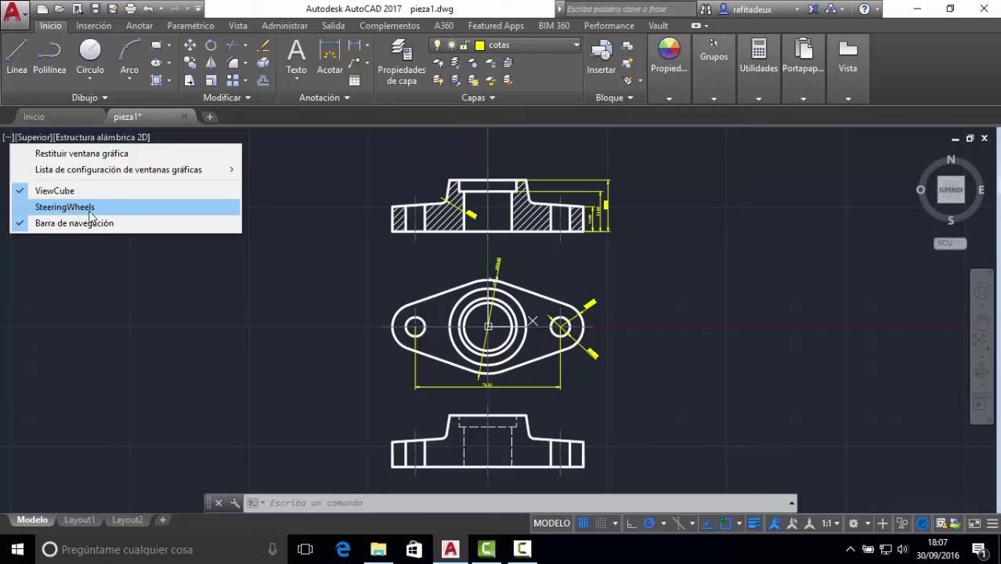
click(360, 327)
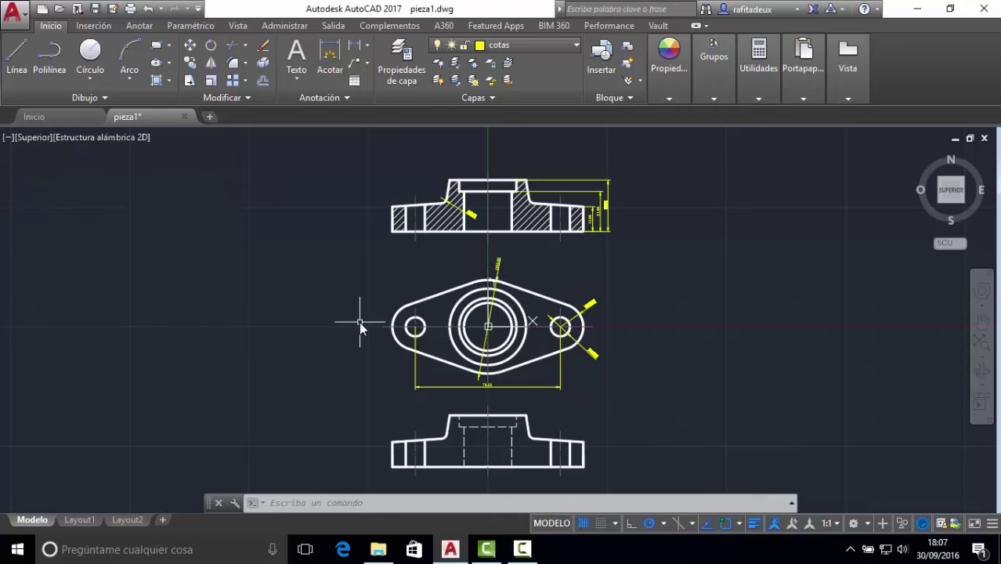